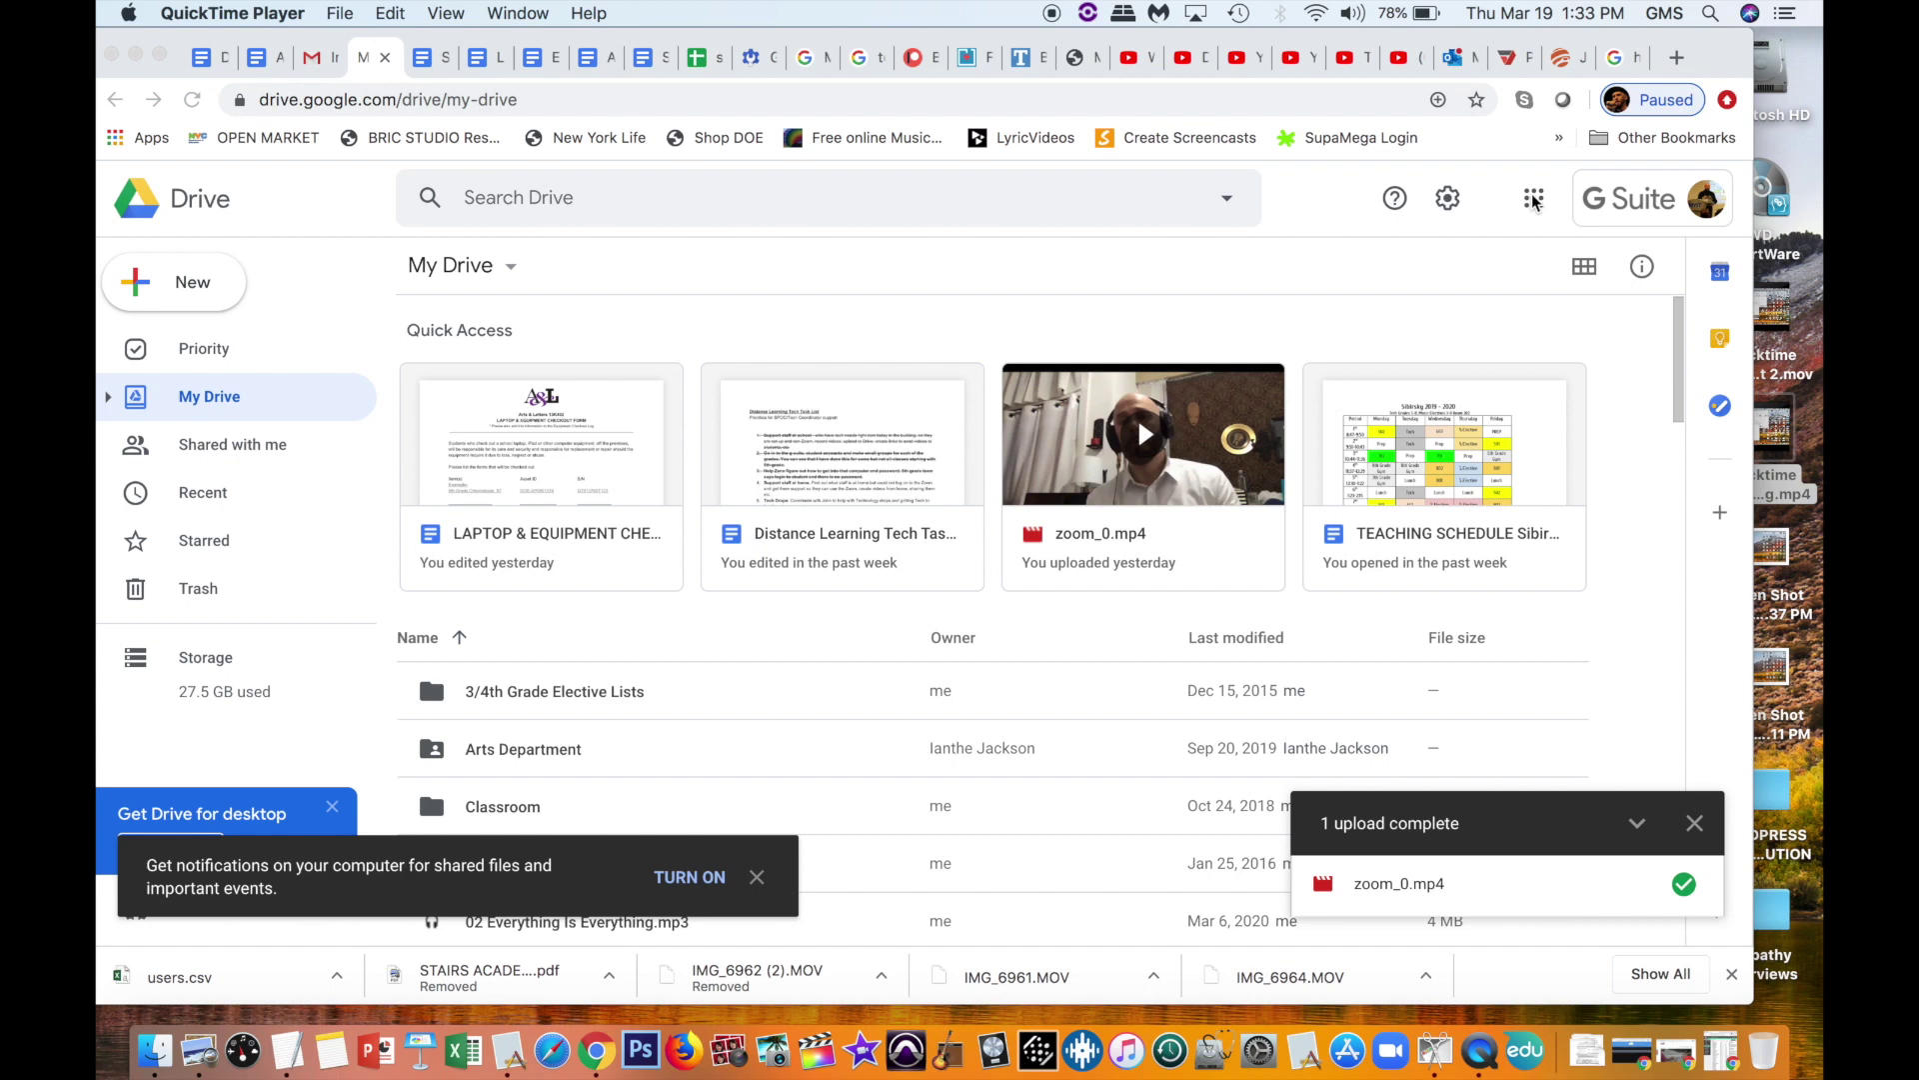
# Step: Switch to the Chrome window showing Google Drive and open the Google apps list
pyautogui.press('super+Tab')
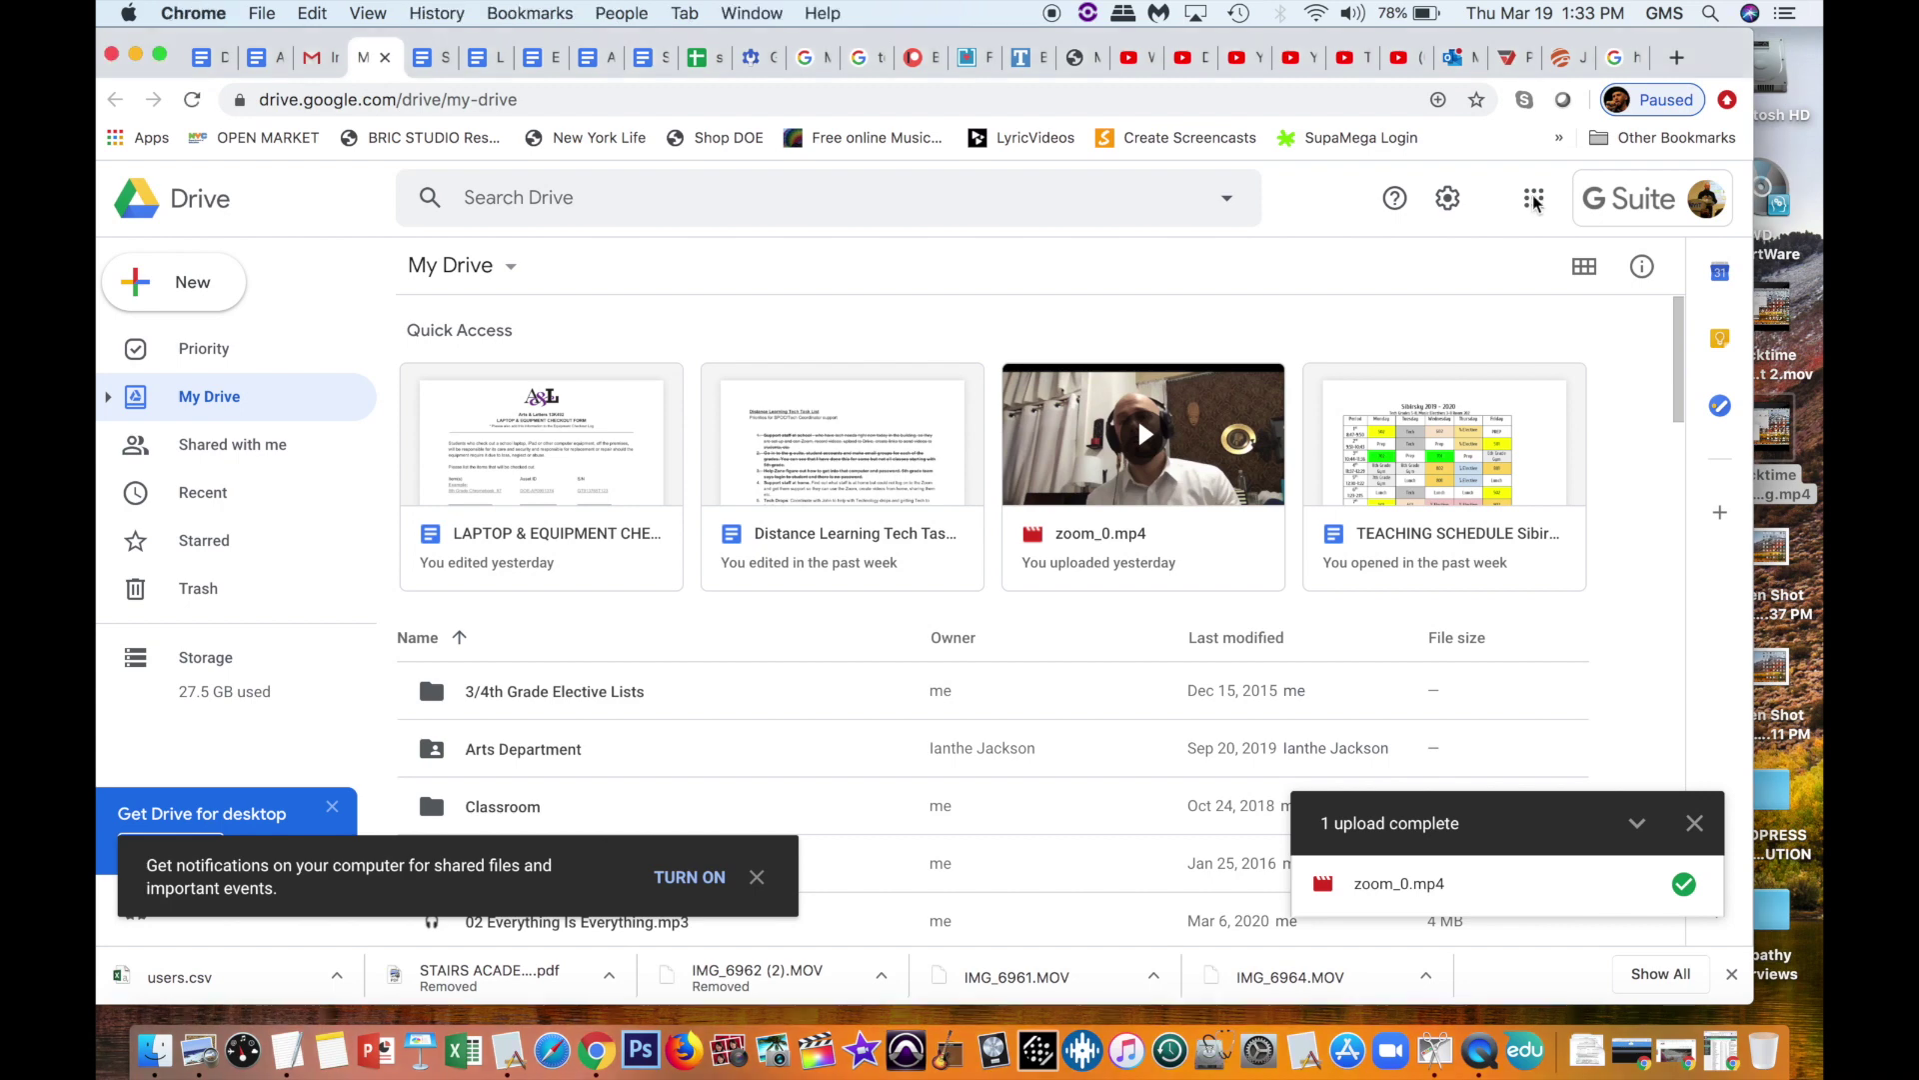
pyautogui.click(1535, 200)
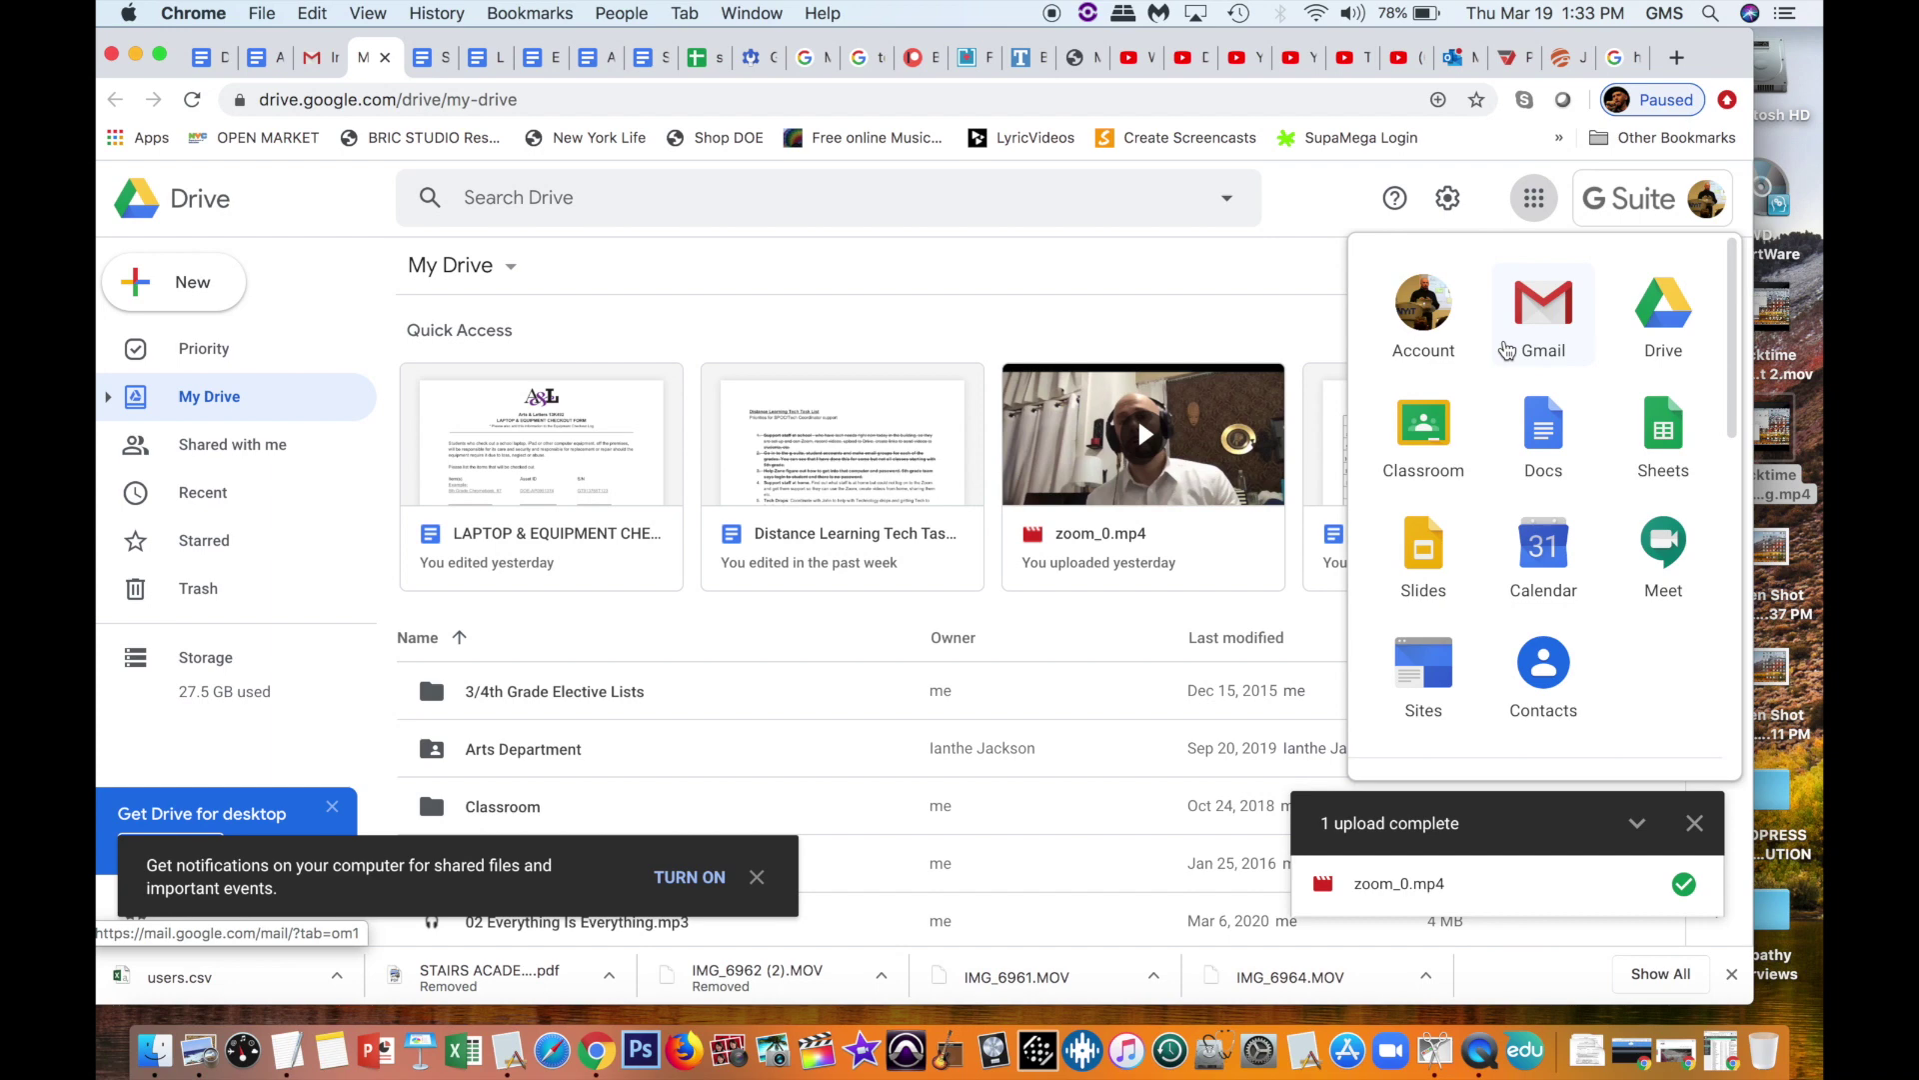
# Step: Browse the Google apps launcher and open Google Classroom
pyautogui.scroll(-5, 1564, 615)
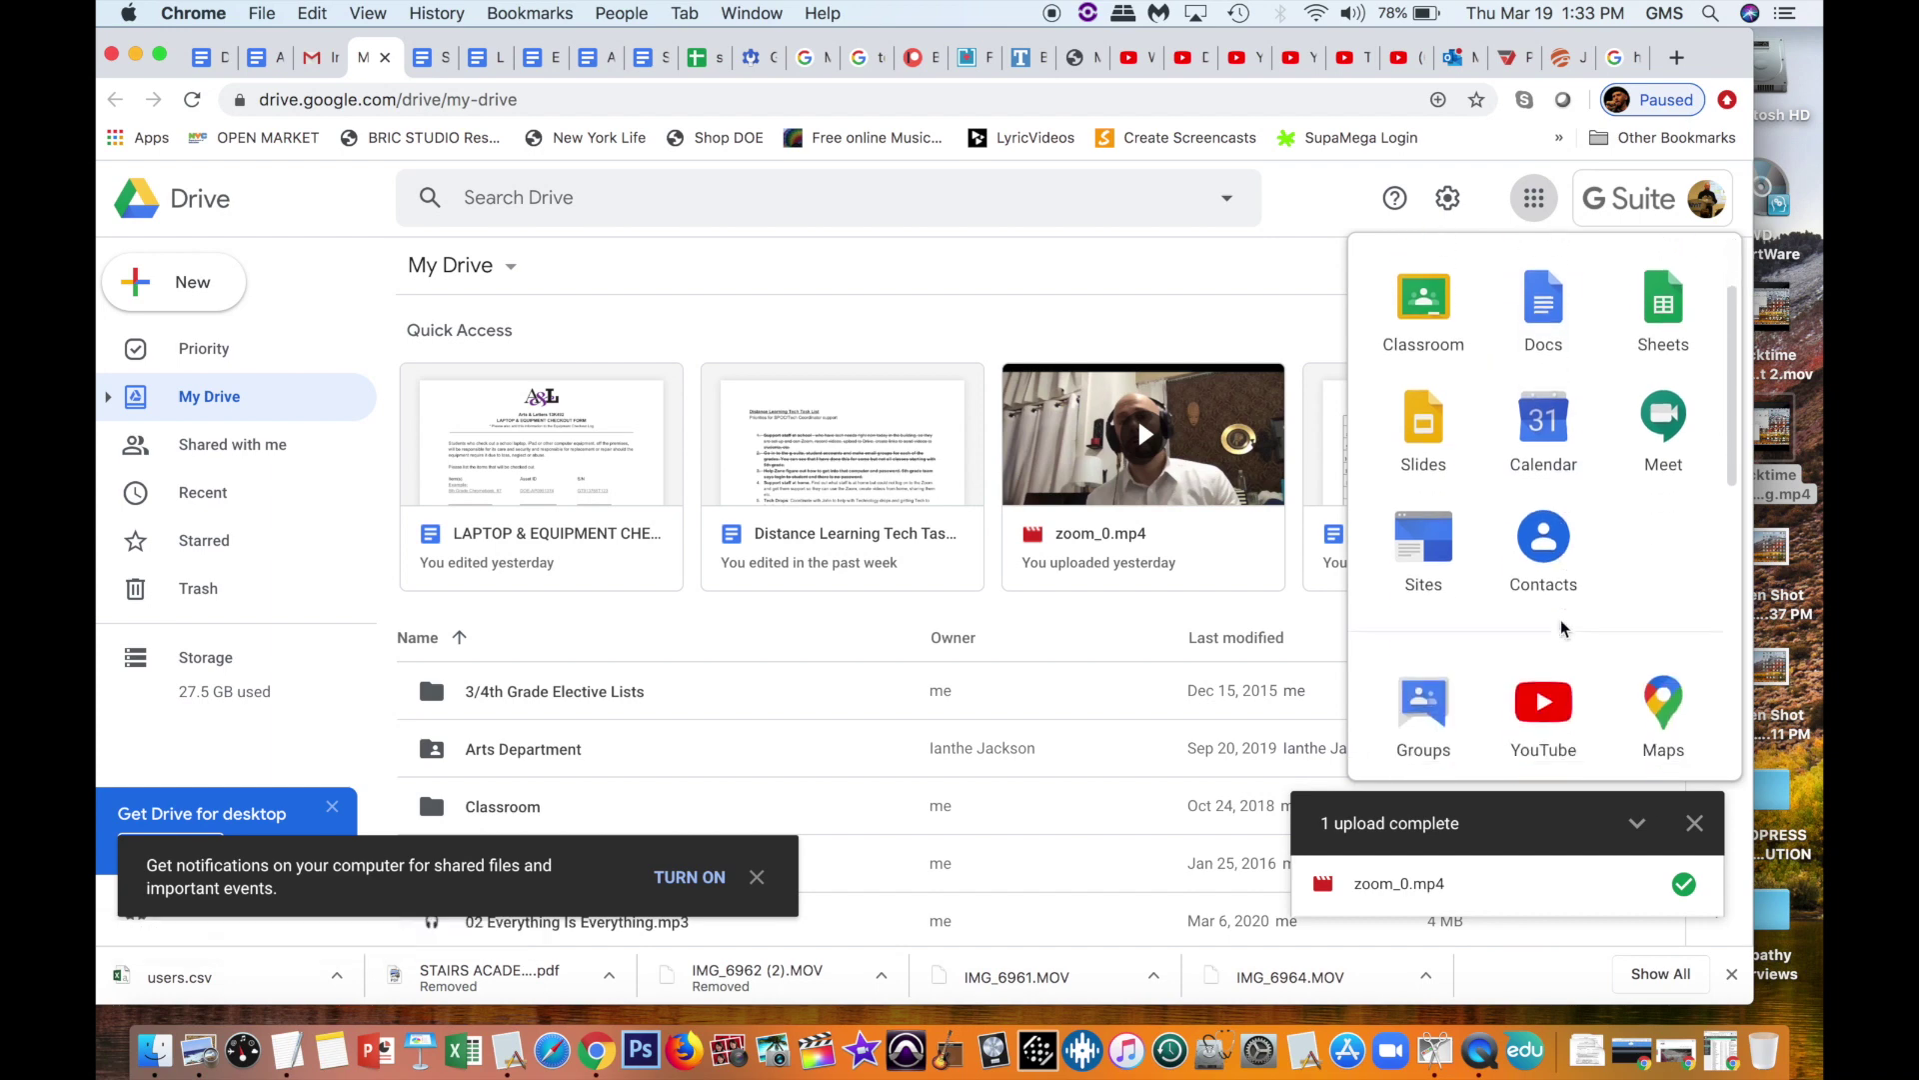
pyautogui.scroll(-6, 1564, 627)
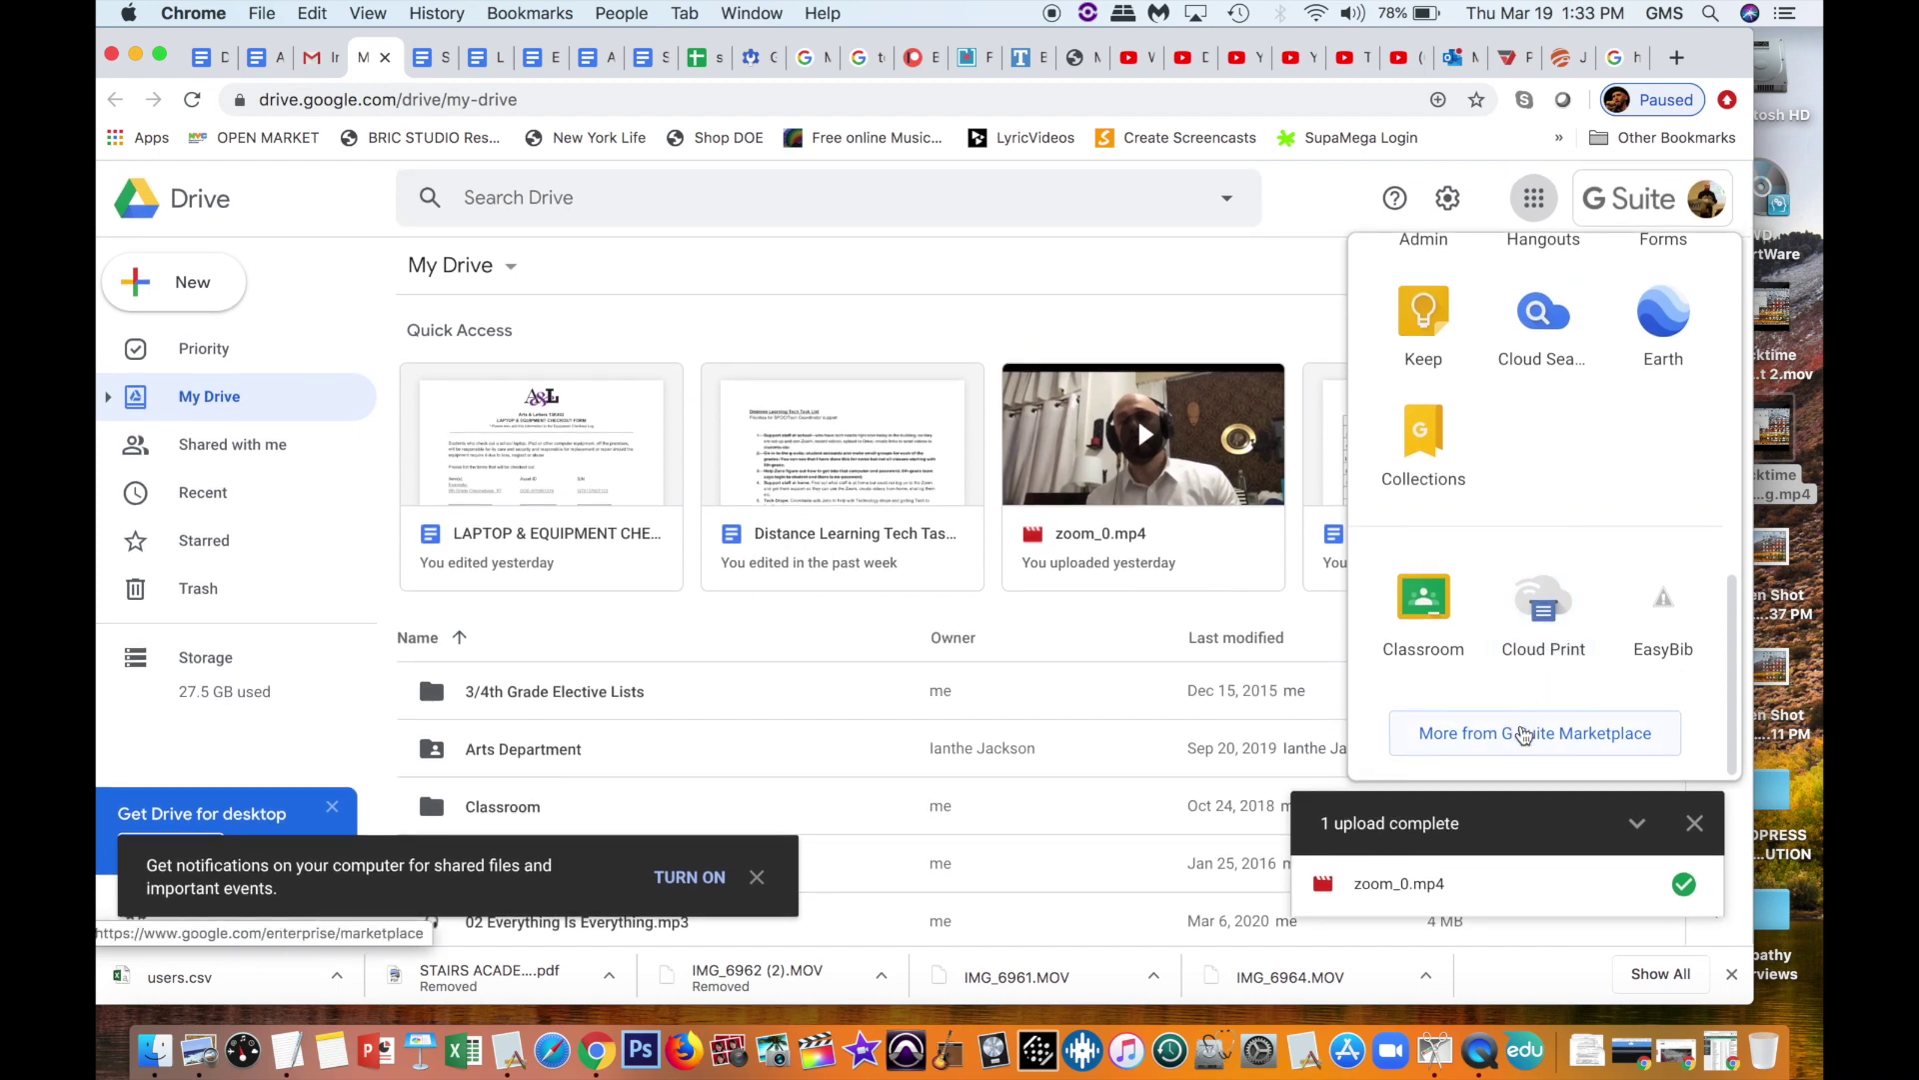
pyautogui.scroll(10, 1562, 519)
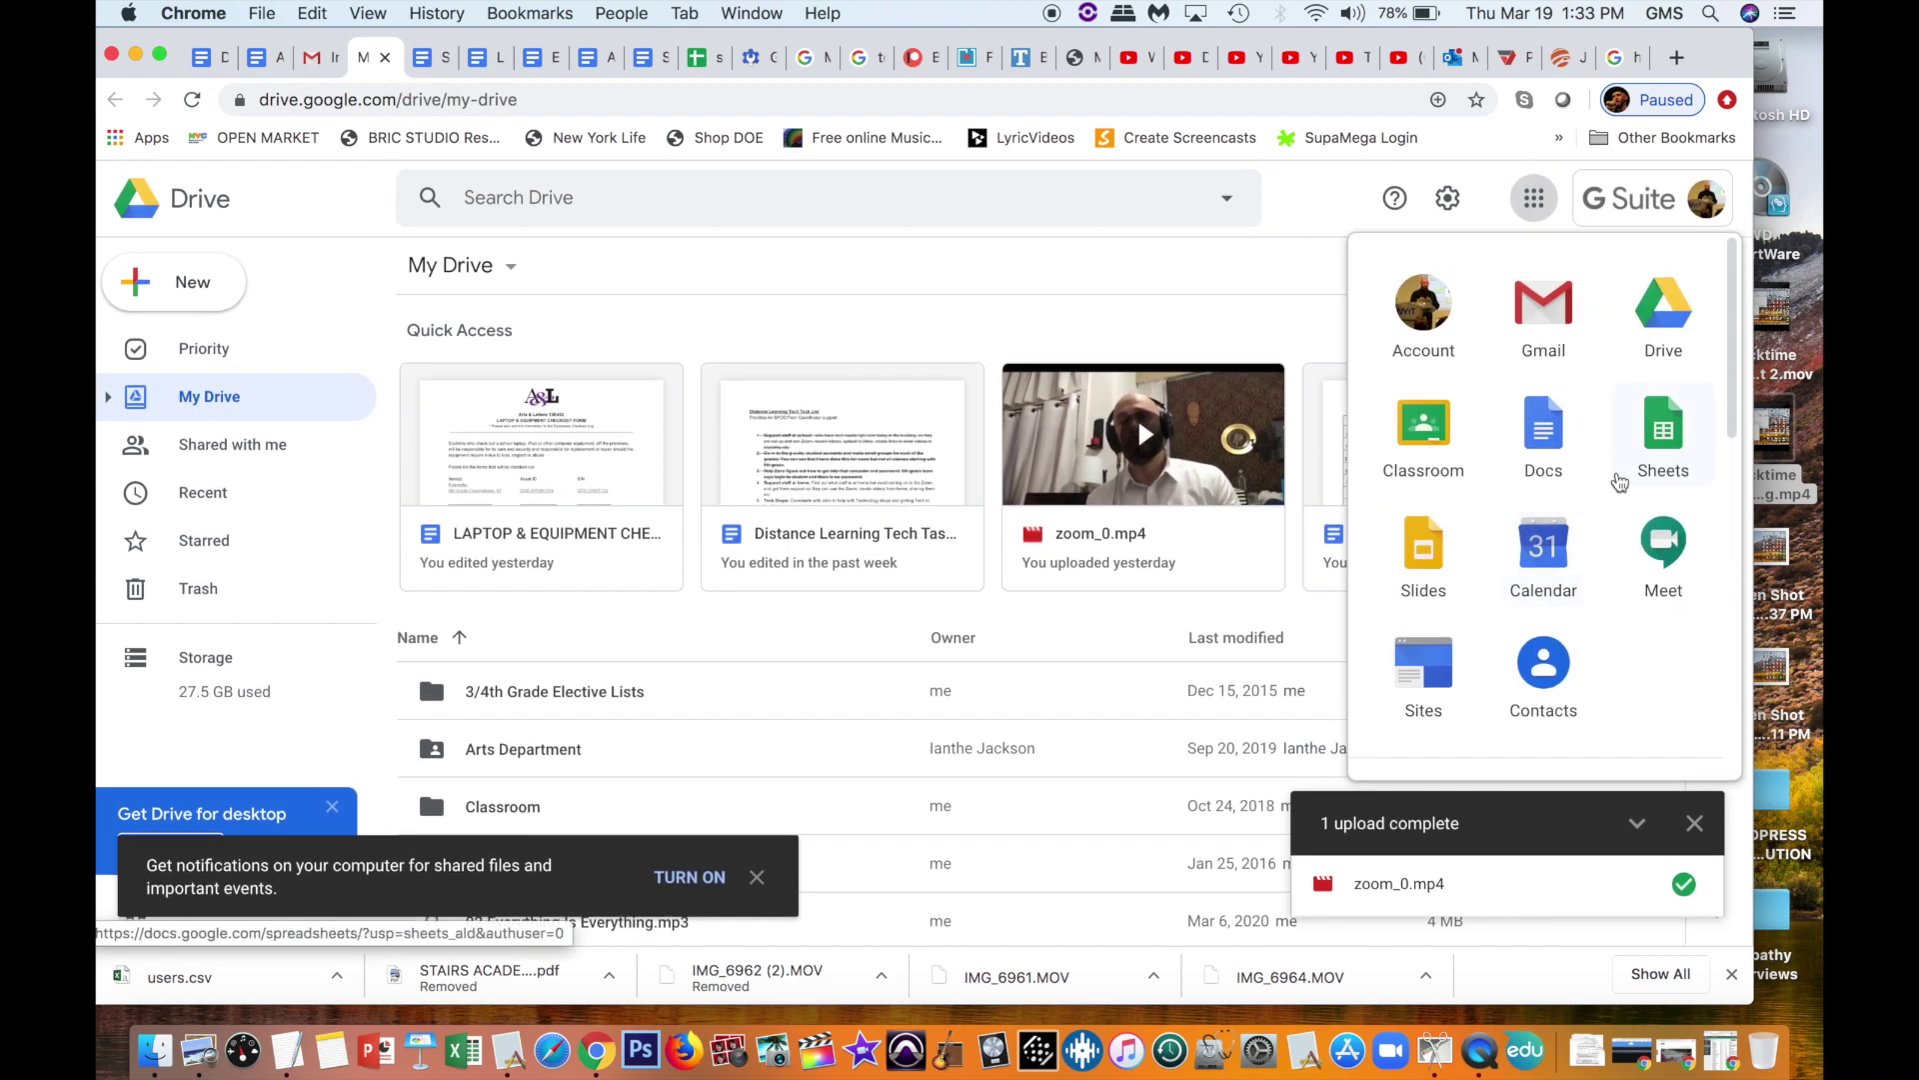
pyautogui.scroll(-5, 1559, 530)
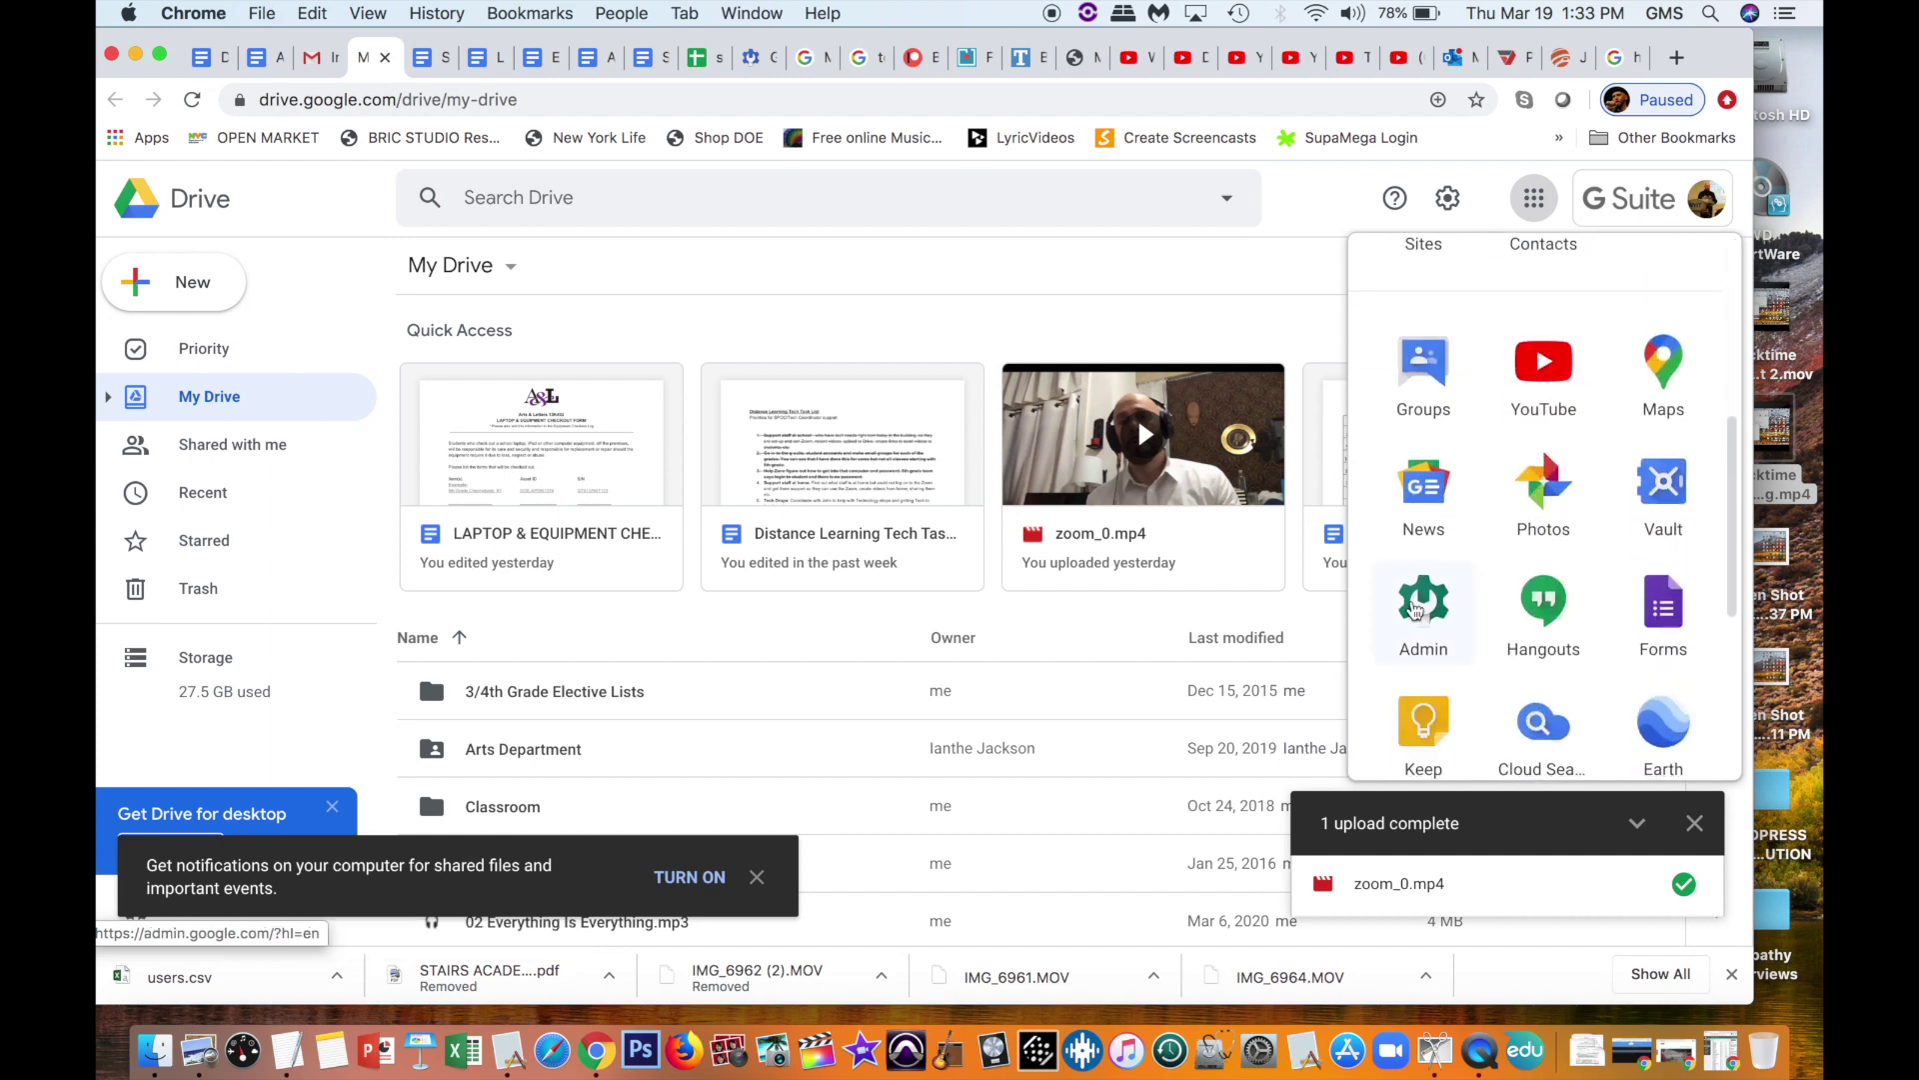
pyautogui.scroll(5, 1540, 557)
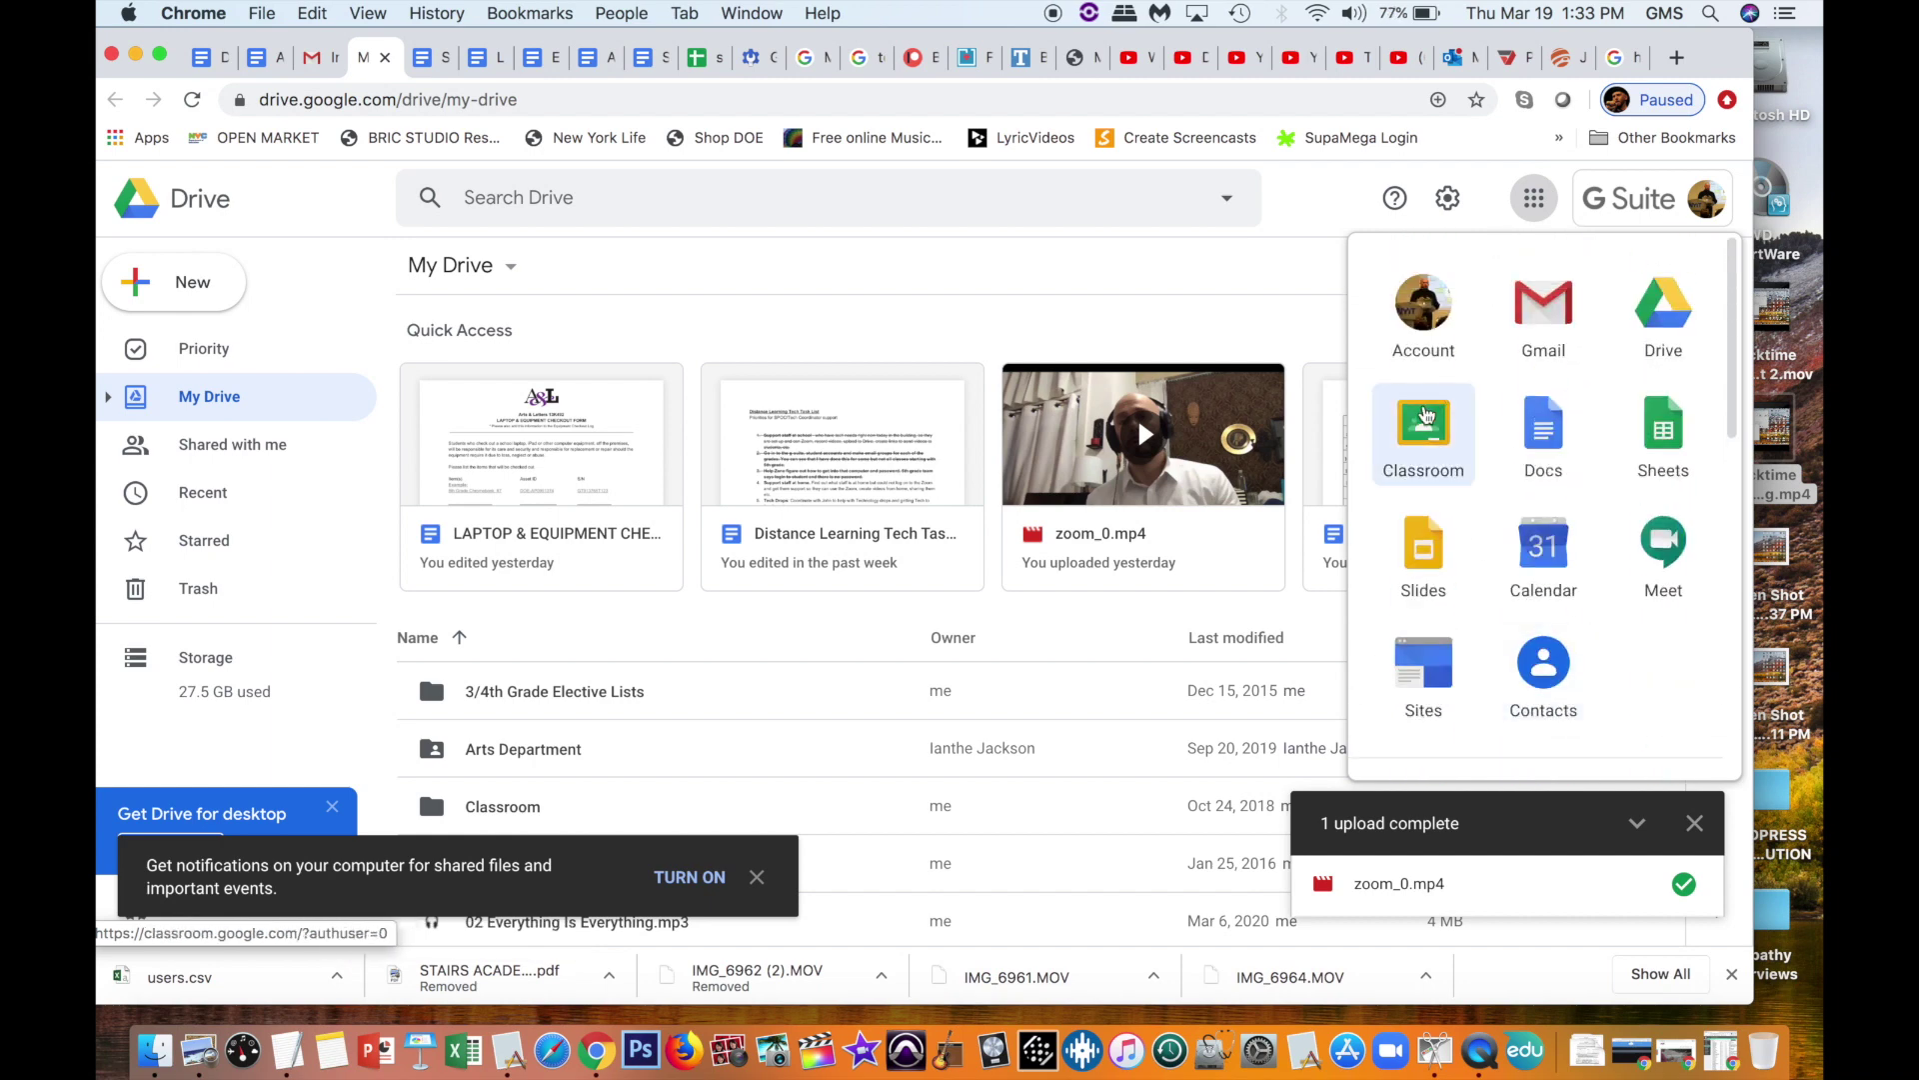
pyautogui.click(1424, 415)
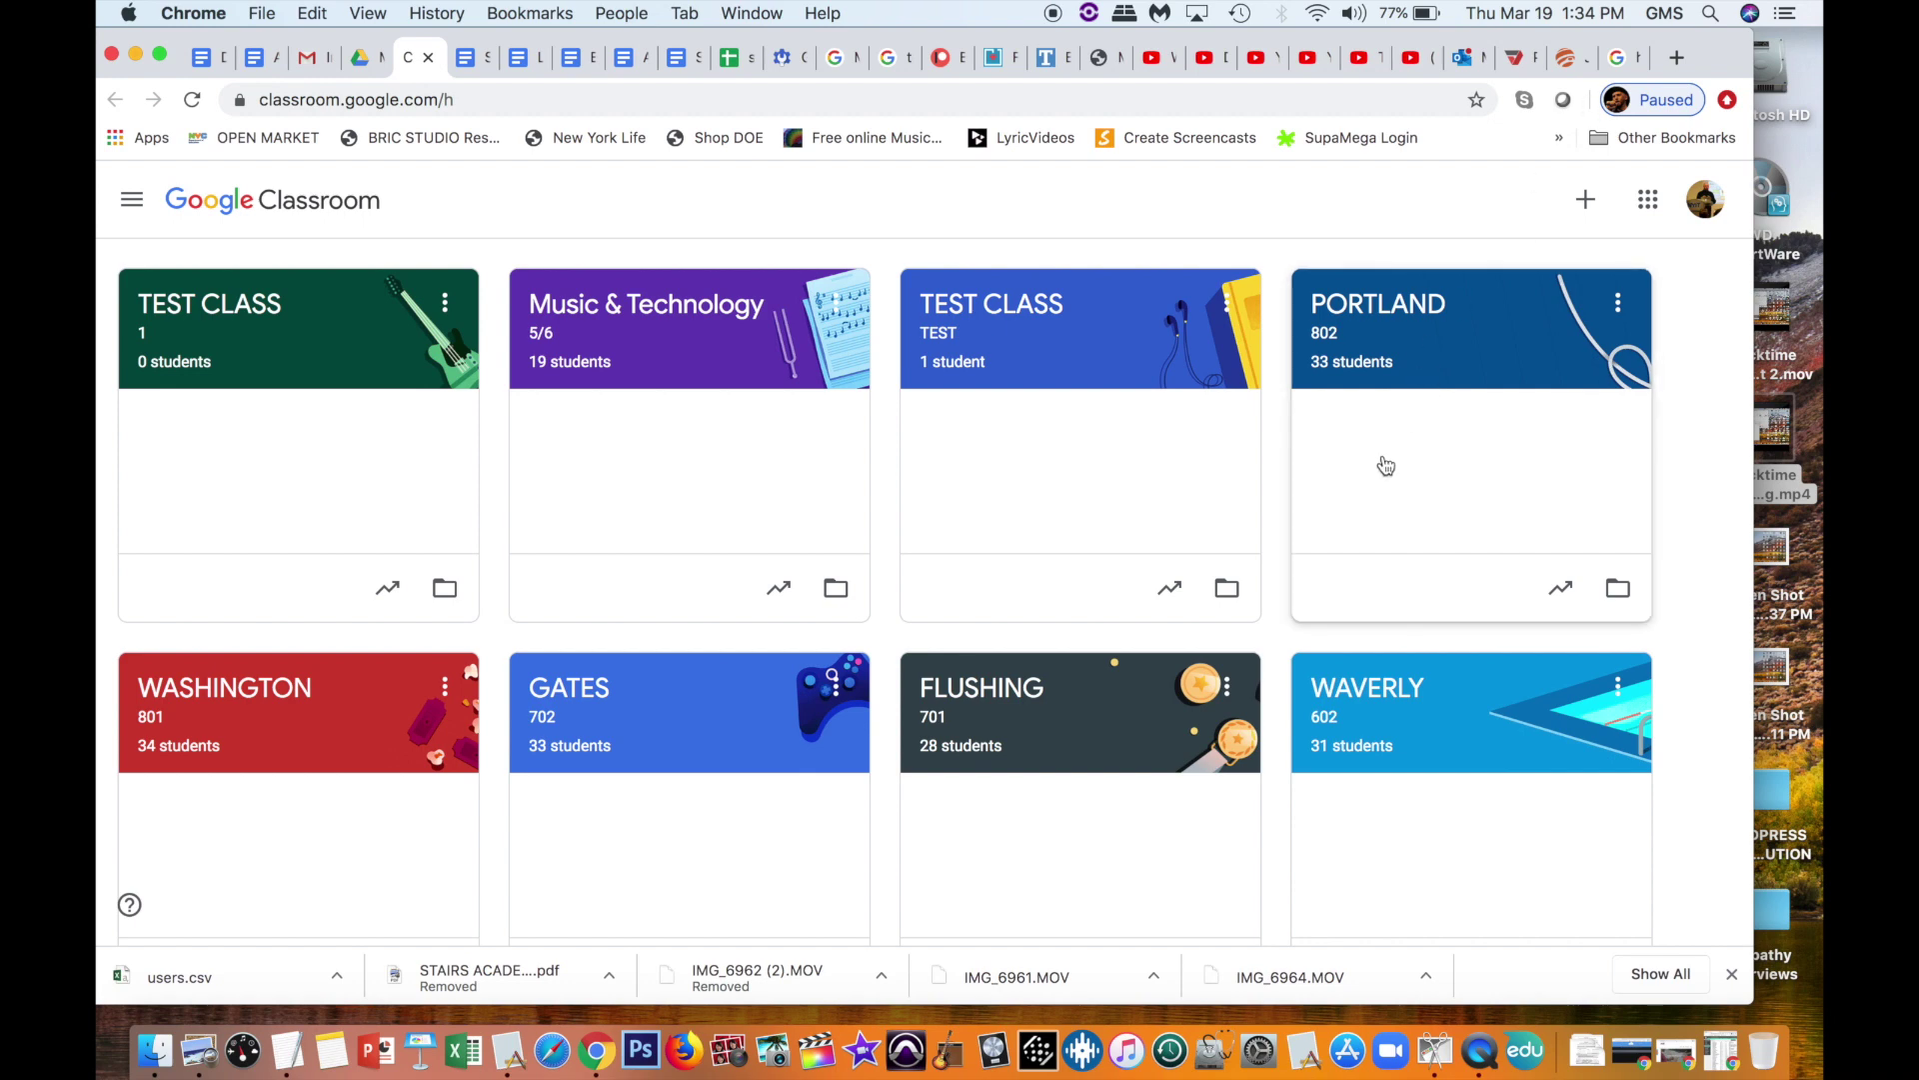
# Step: Scroll through the existing class cards such as TEST CLASS, Portland and Oxford
pyautogui.scroll(-3, 1386, 465)
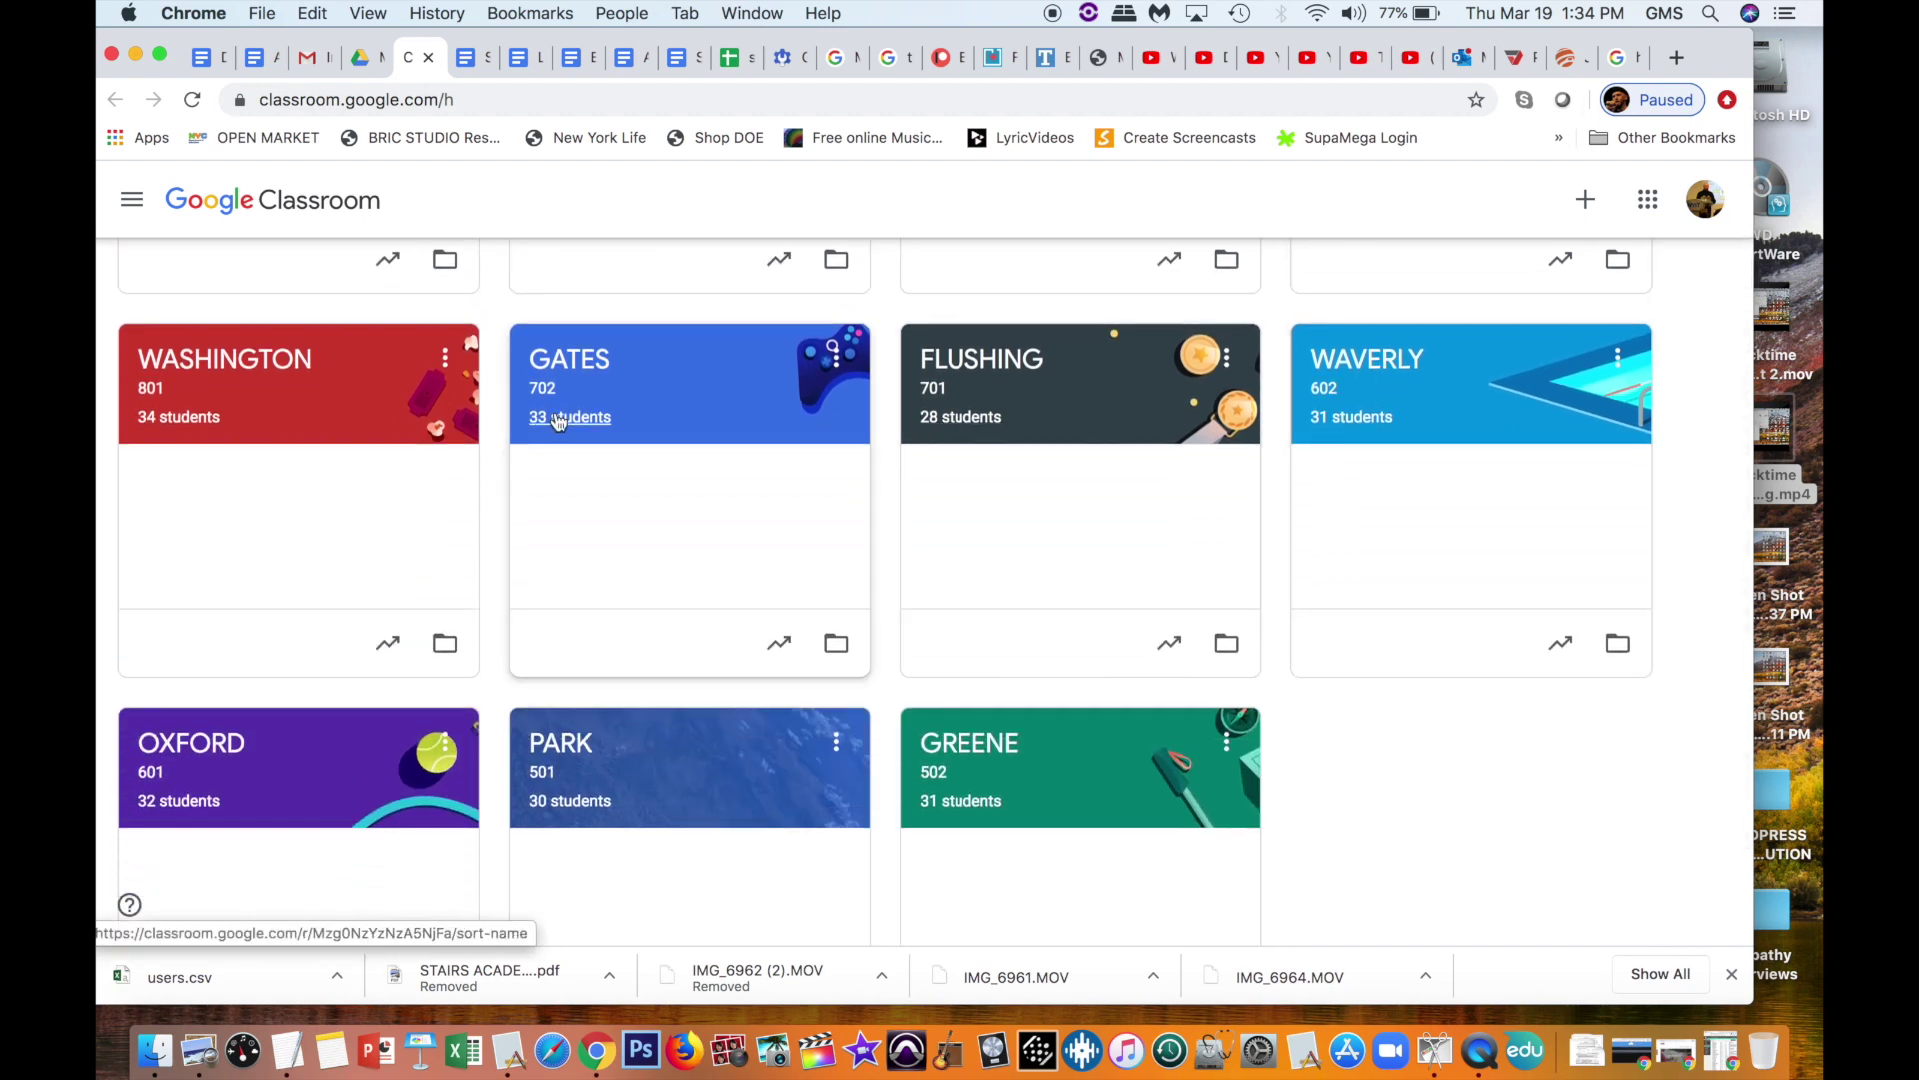
pyautogui.scroll(3, 1024, 777)
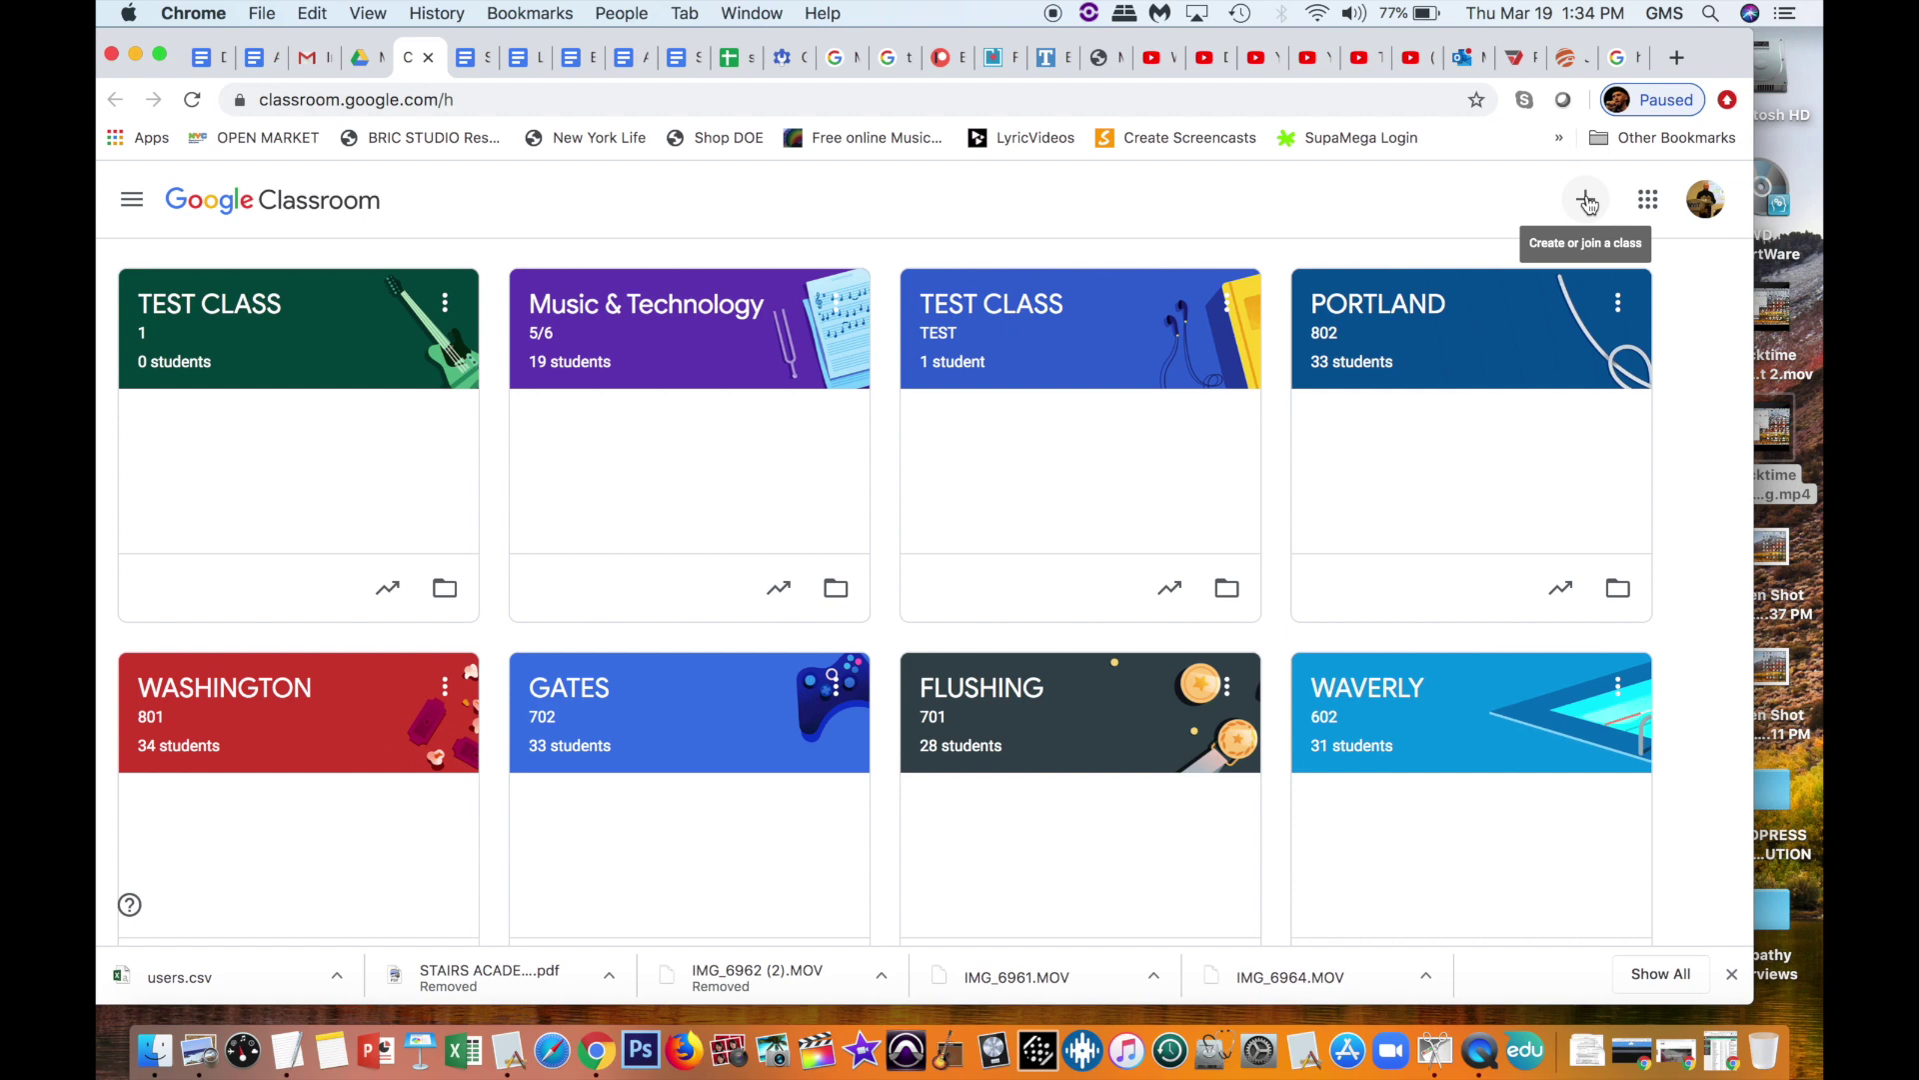
# Step: Choose Create class from the + menu to open the empty new class form
pyautogui.click(1587, 199)
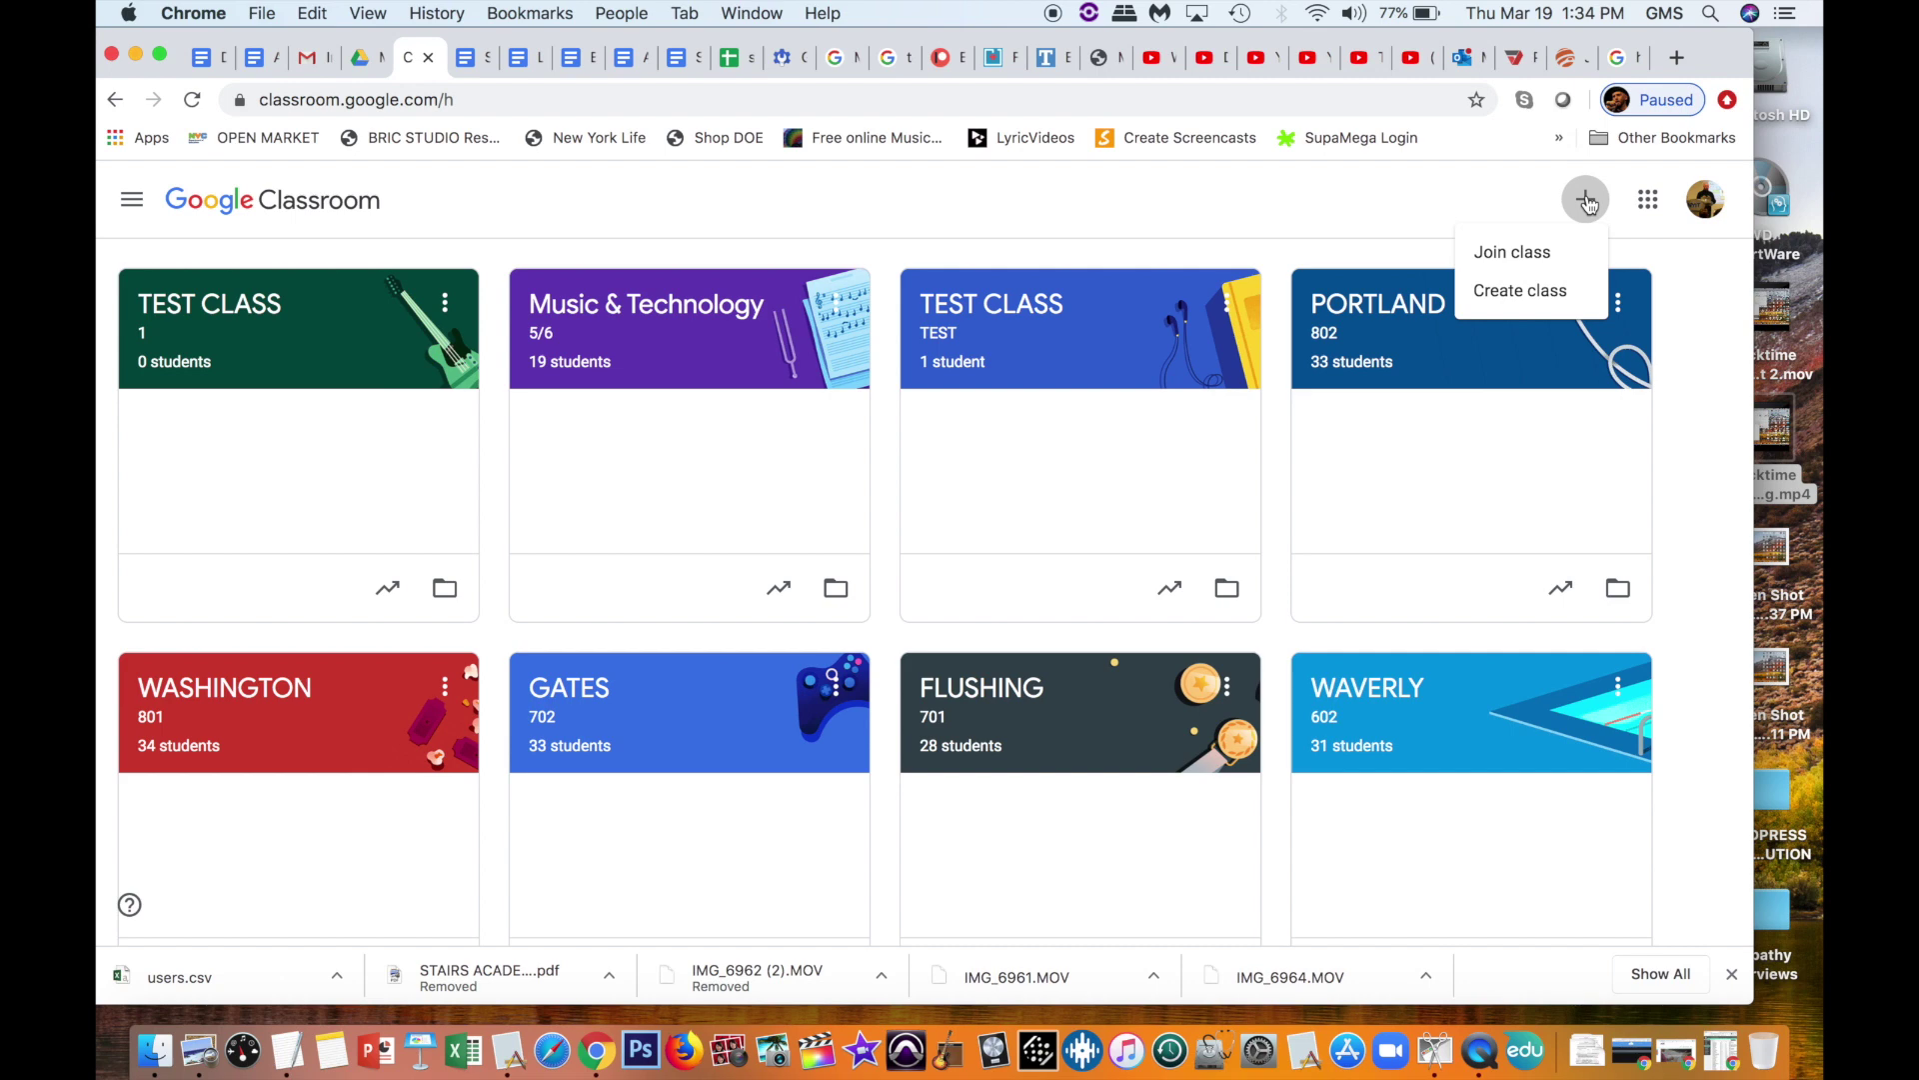
pyautogui.click(1535, 299)
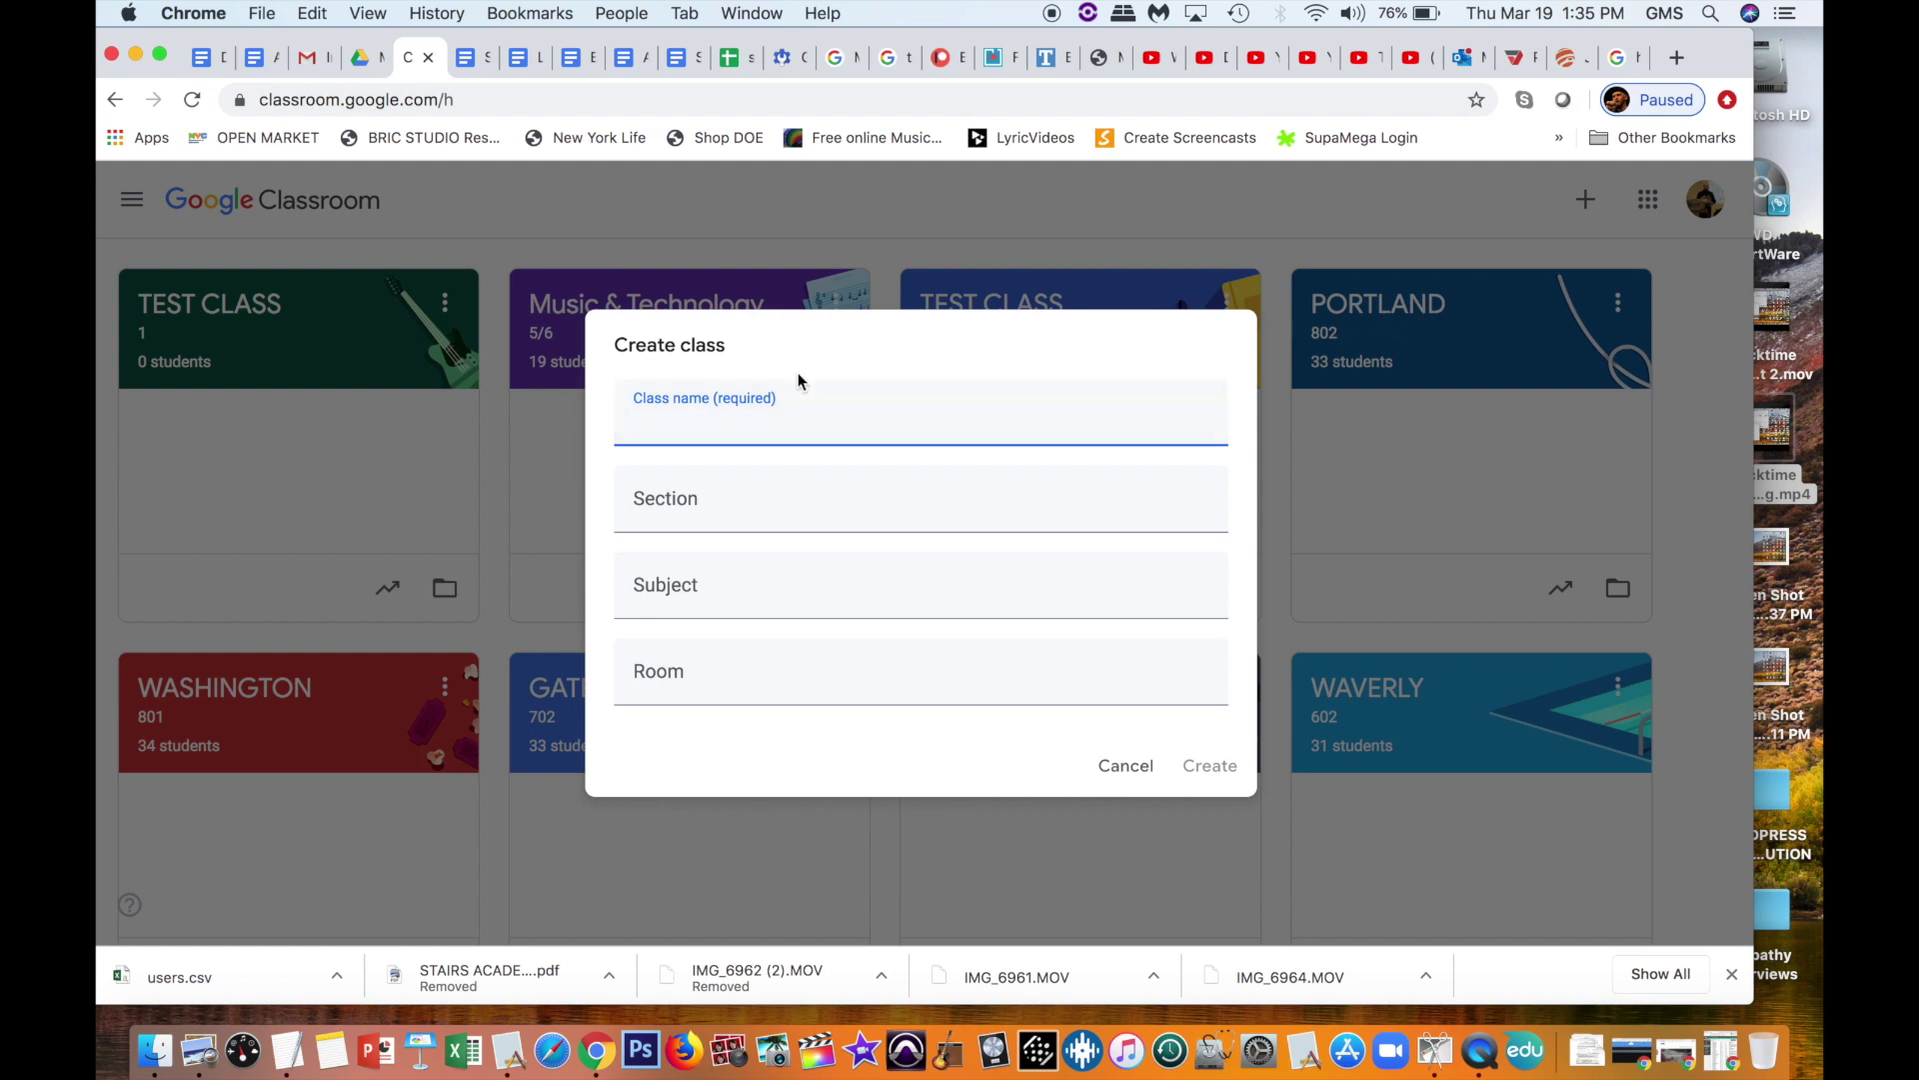
# Step: Cancel the Create class form and reopen it from the + menu
pyautogui.click(1127, 766)
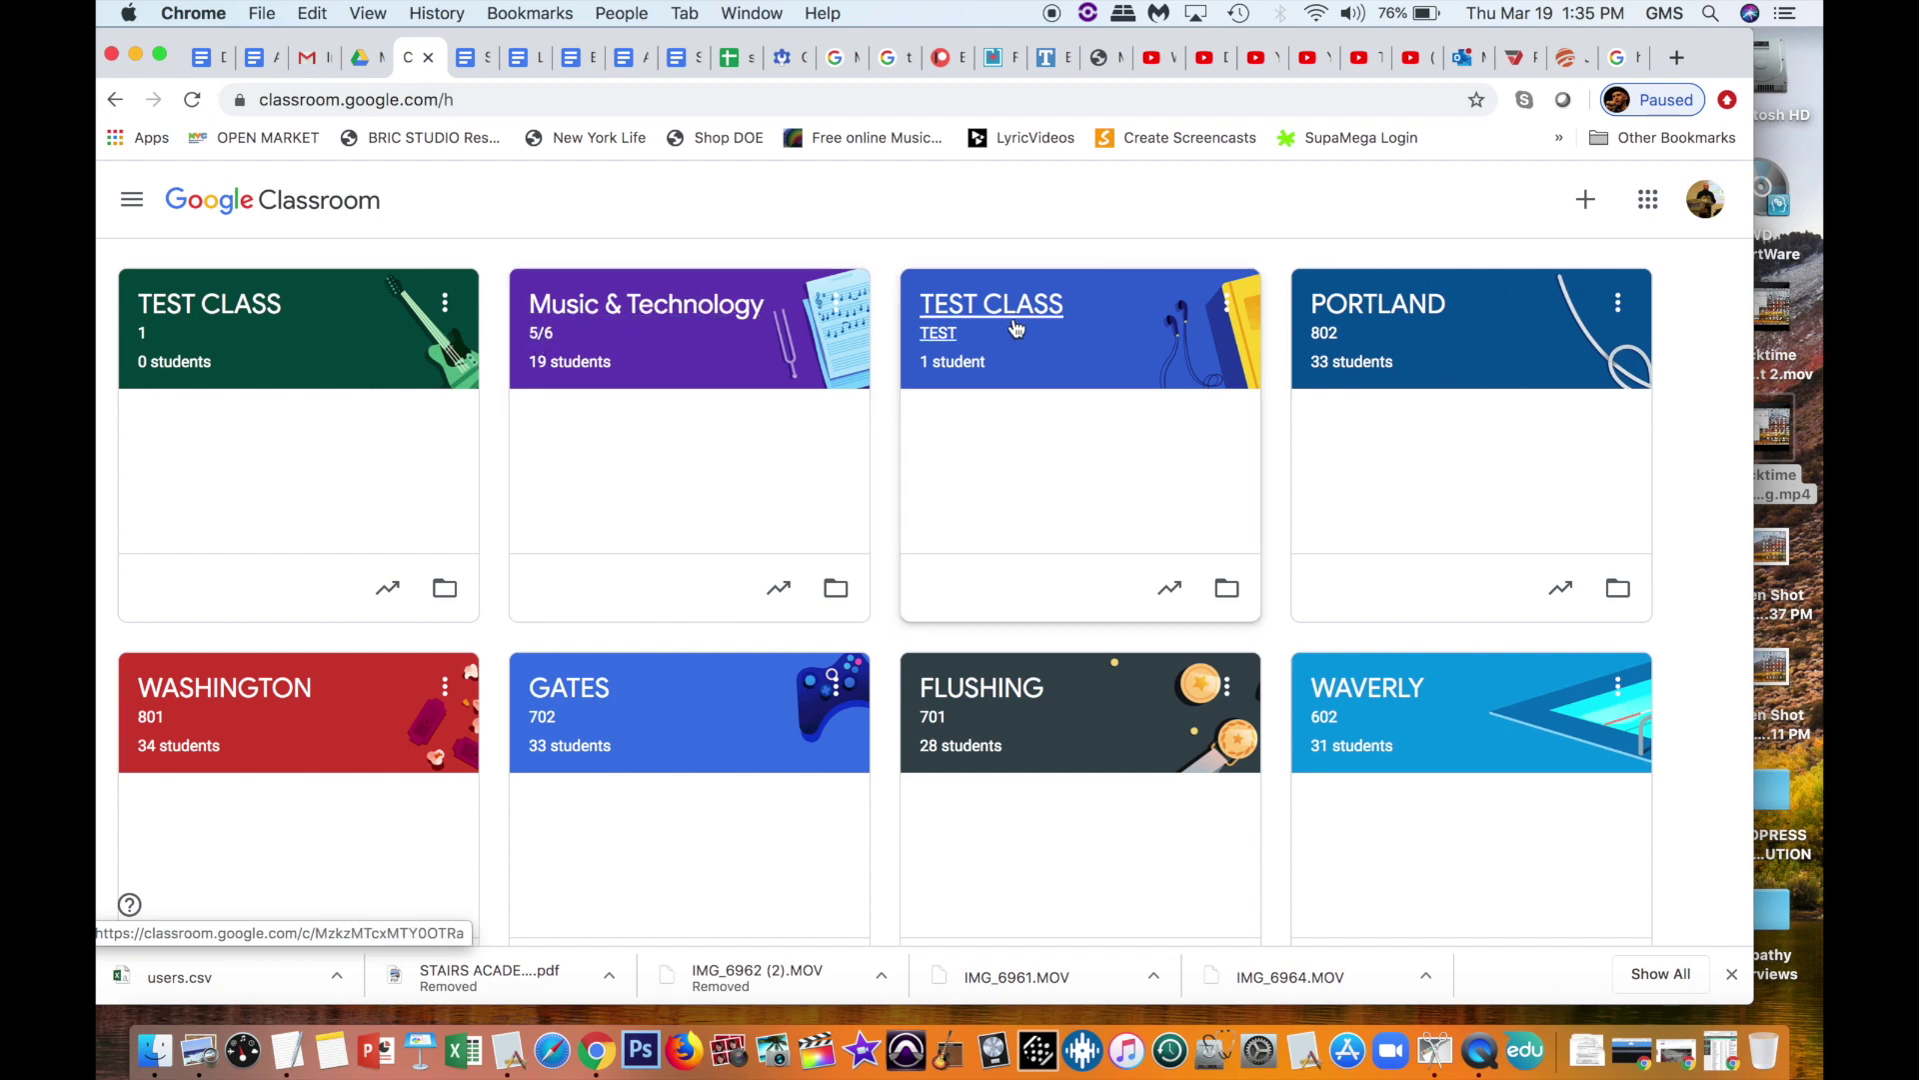
pyautogui.click(1582, 203)
pyautogui.click(1520, 290)
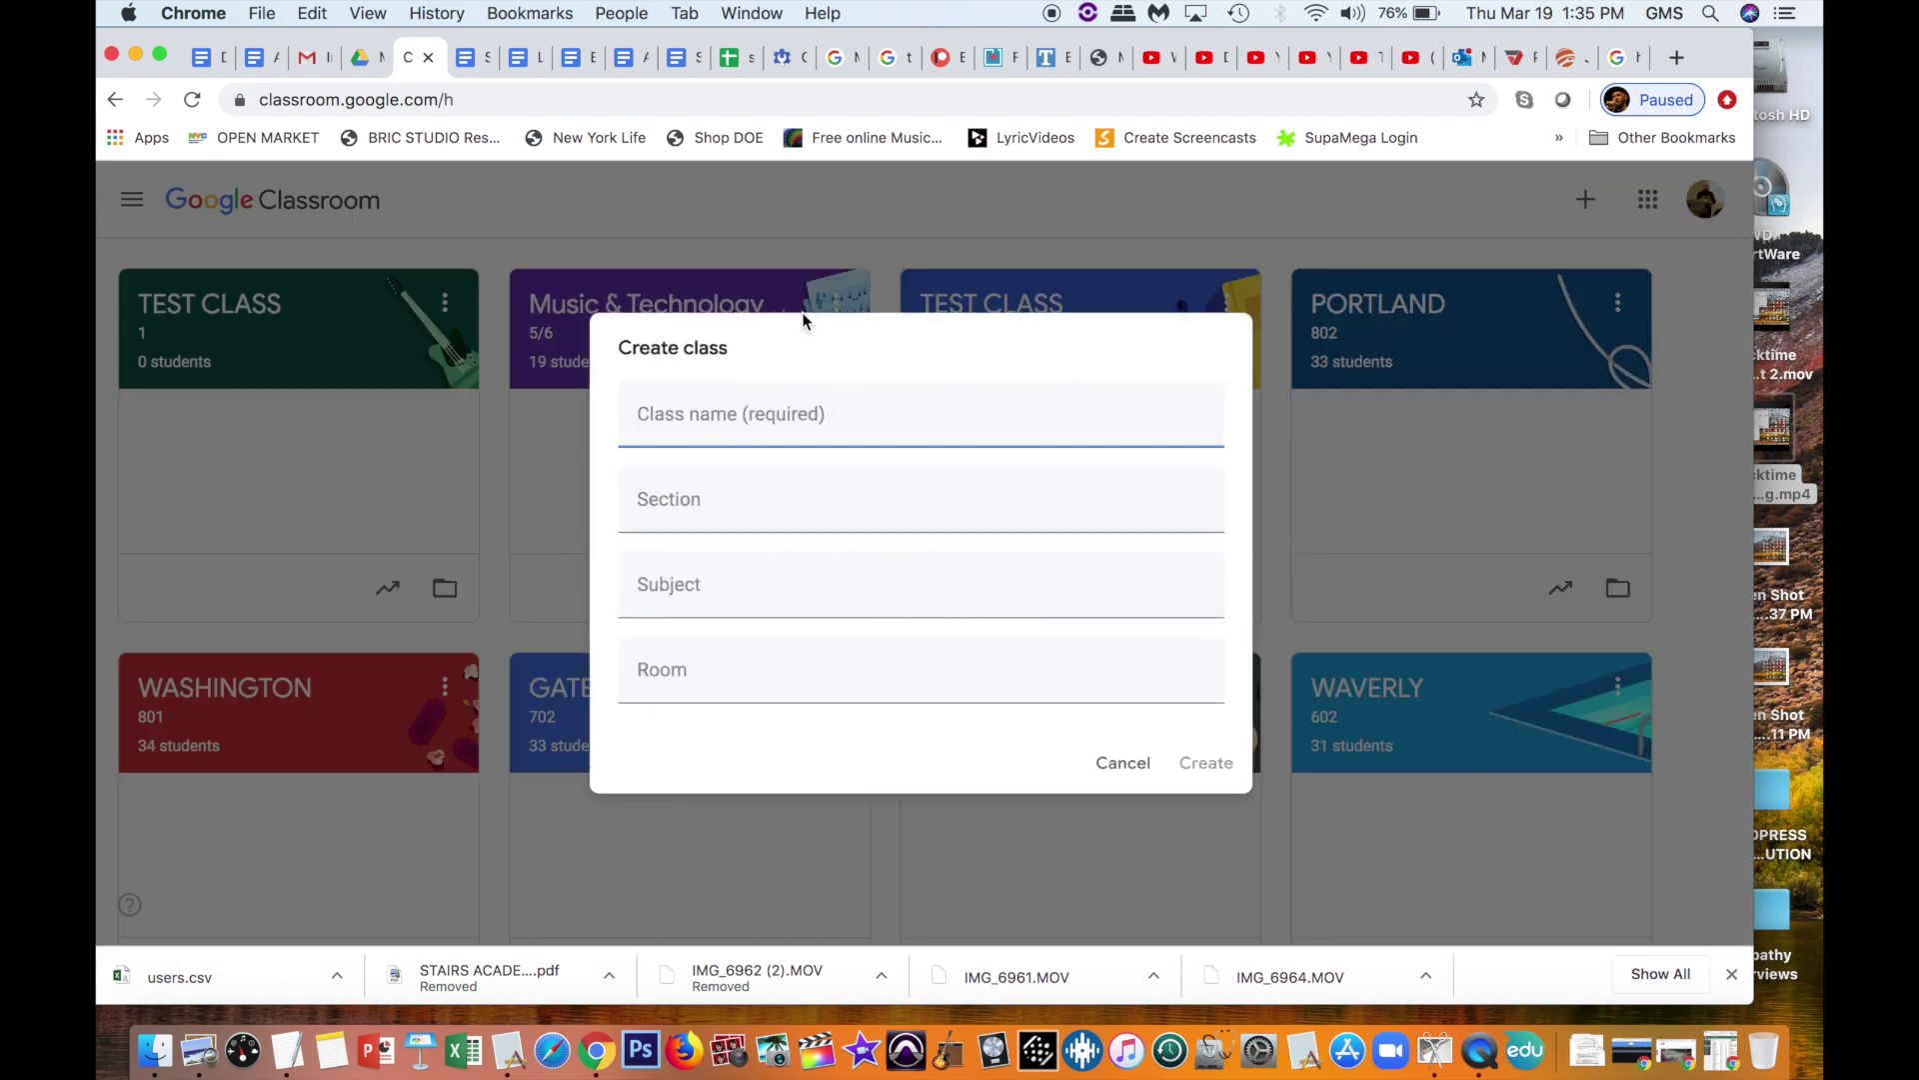
# Step: Enter class name 'TEST CLASS - TECHNOLOGY' and section '602 WAVERLY'
pyautogui.click(735, 410)
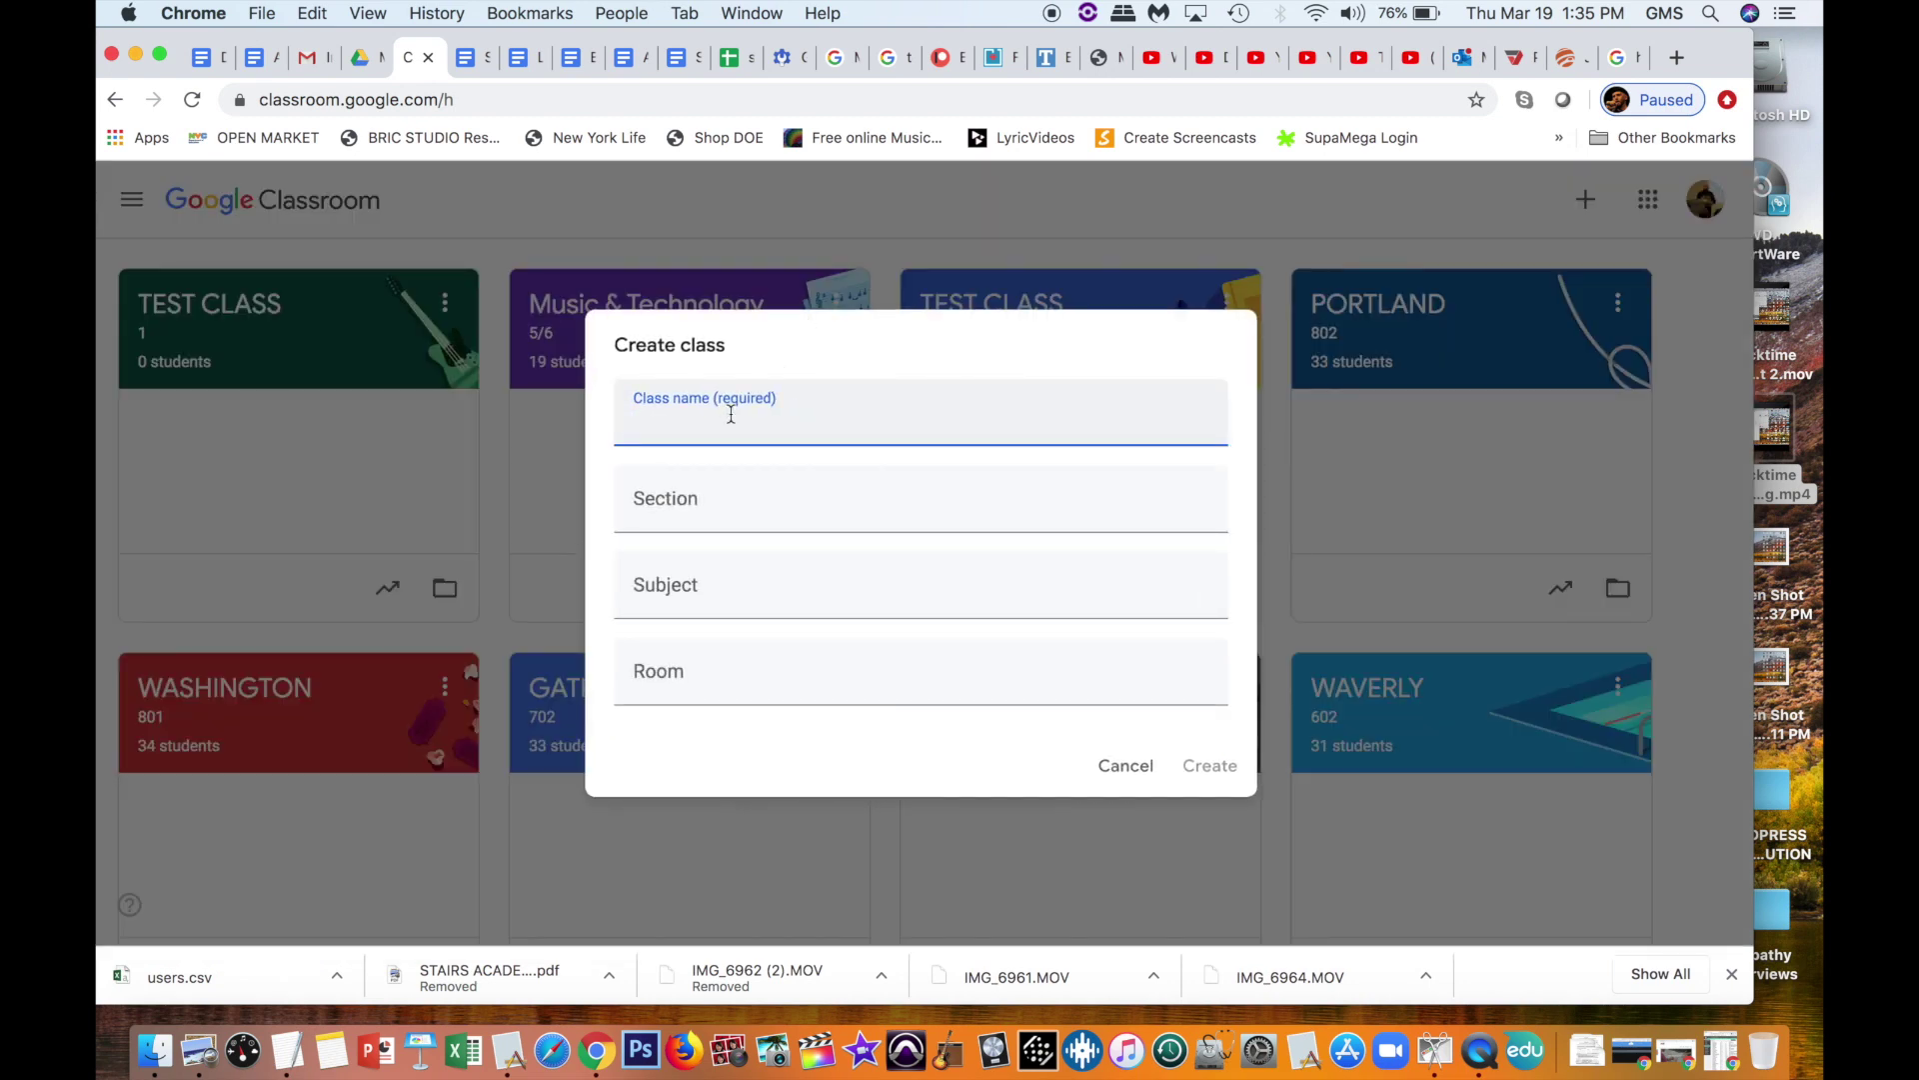
pyautogui.write('TEST CLASS - T')
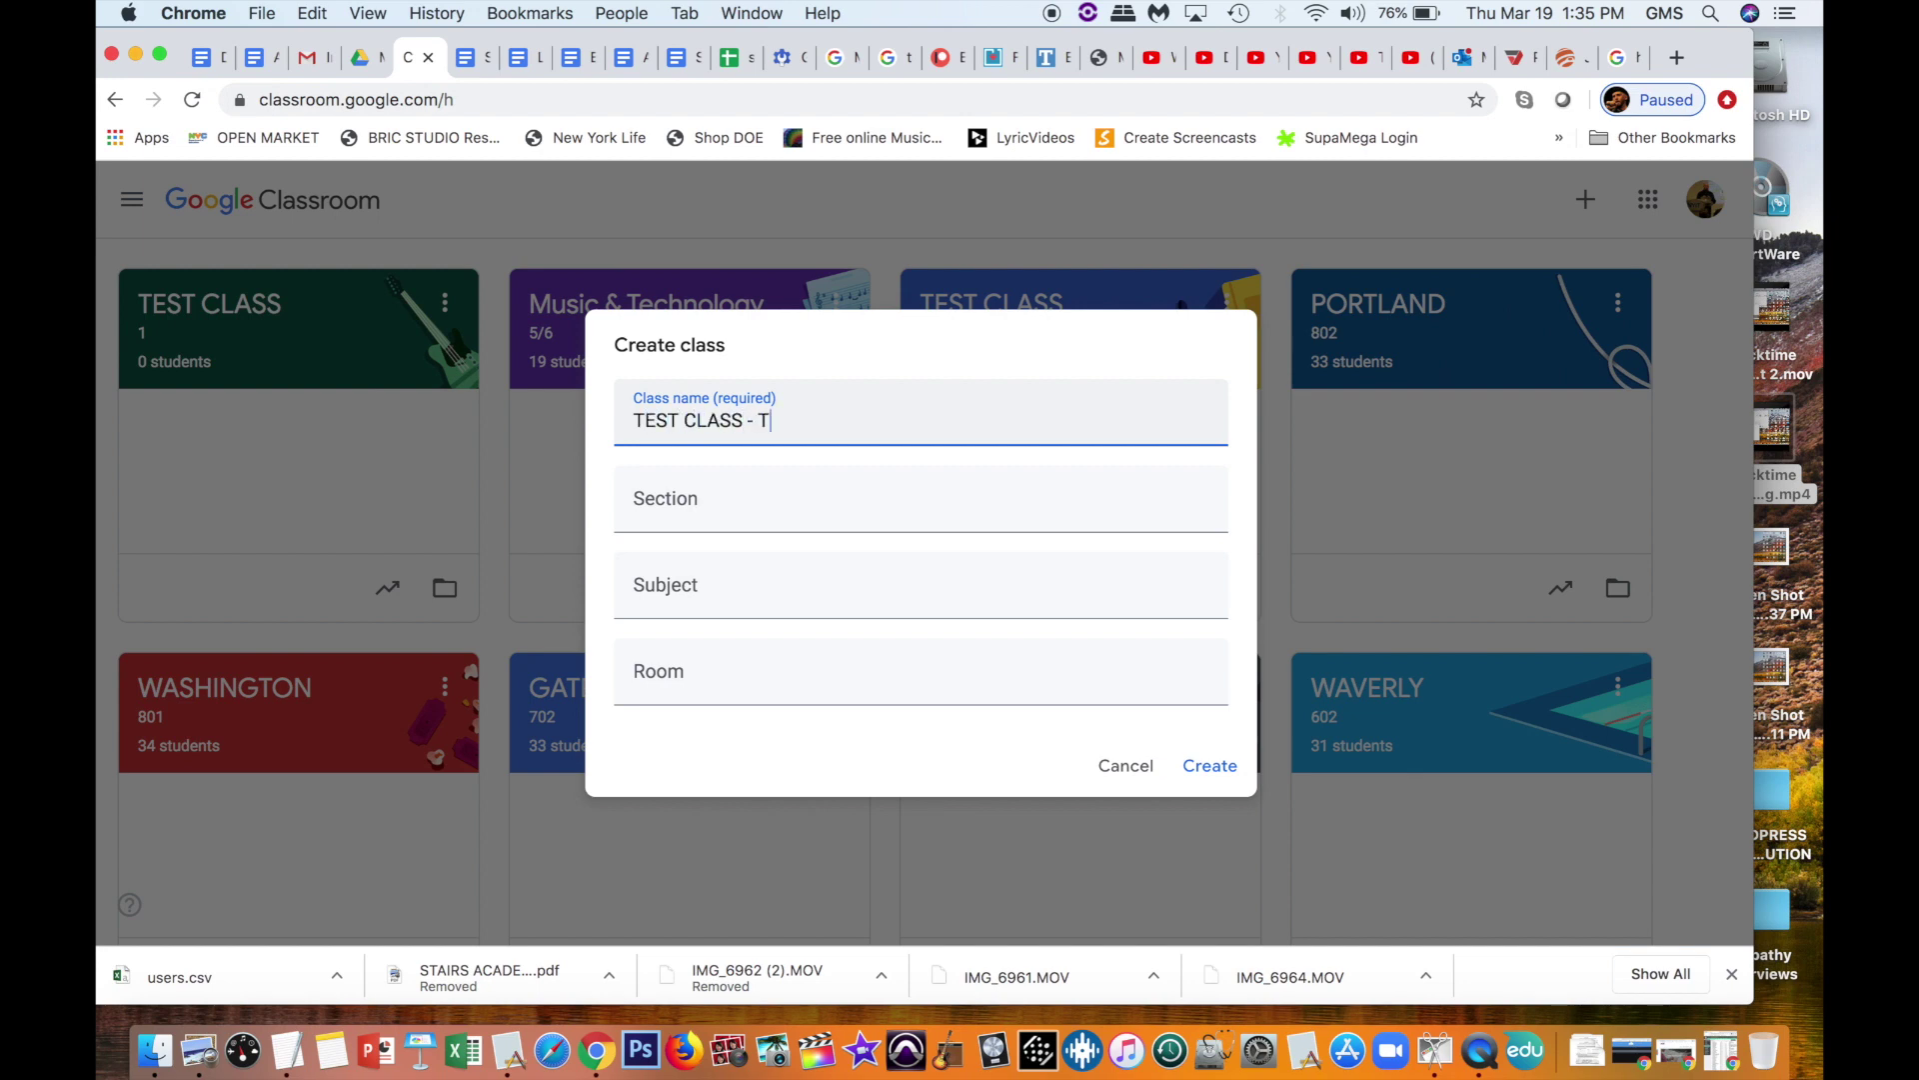
pyautogui.write('ECHNOLOGY')
pyautogui.click(661, 507)
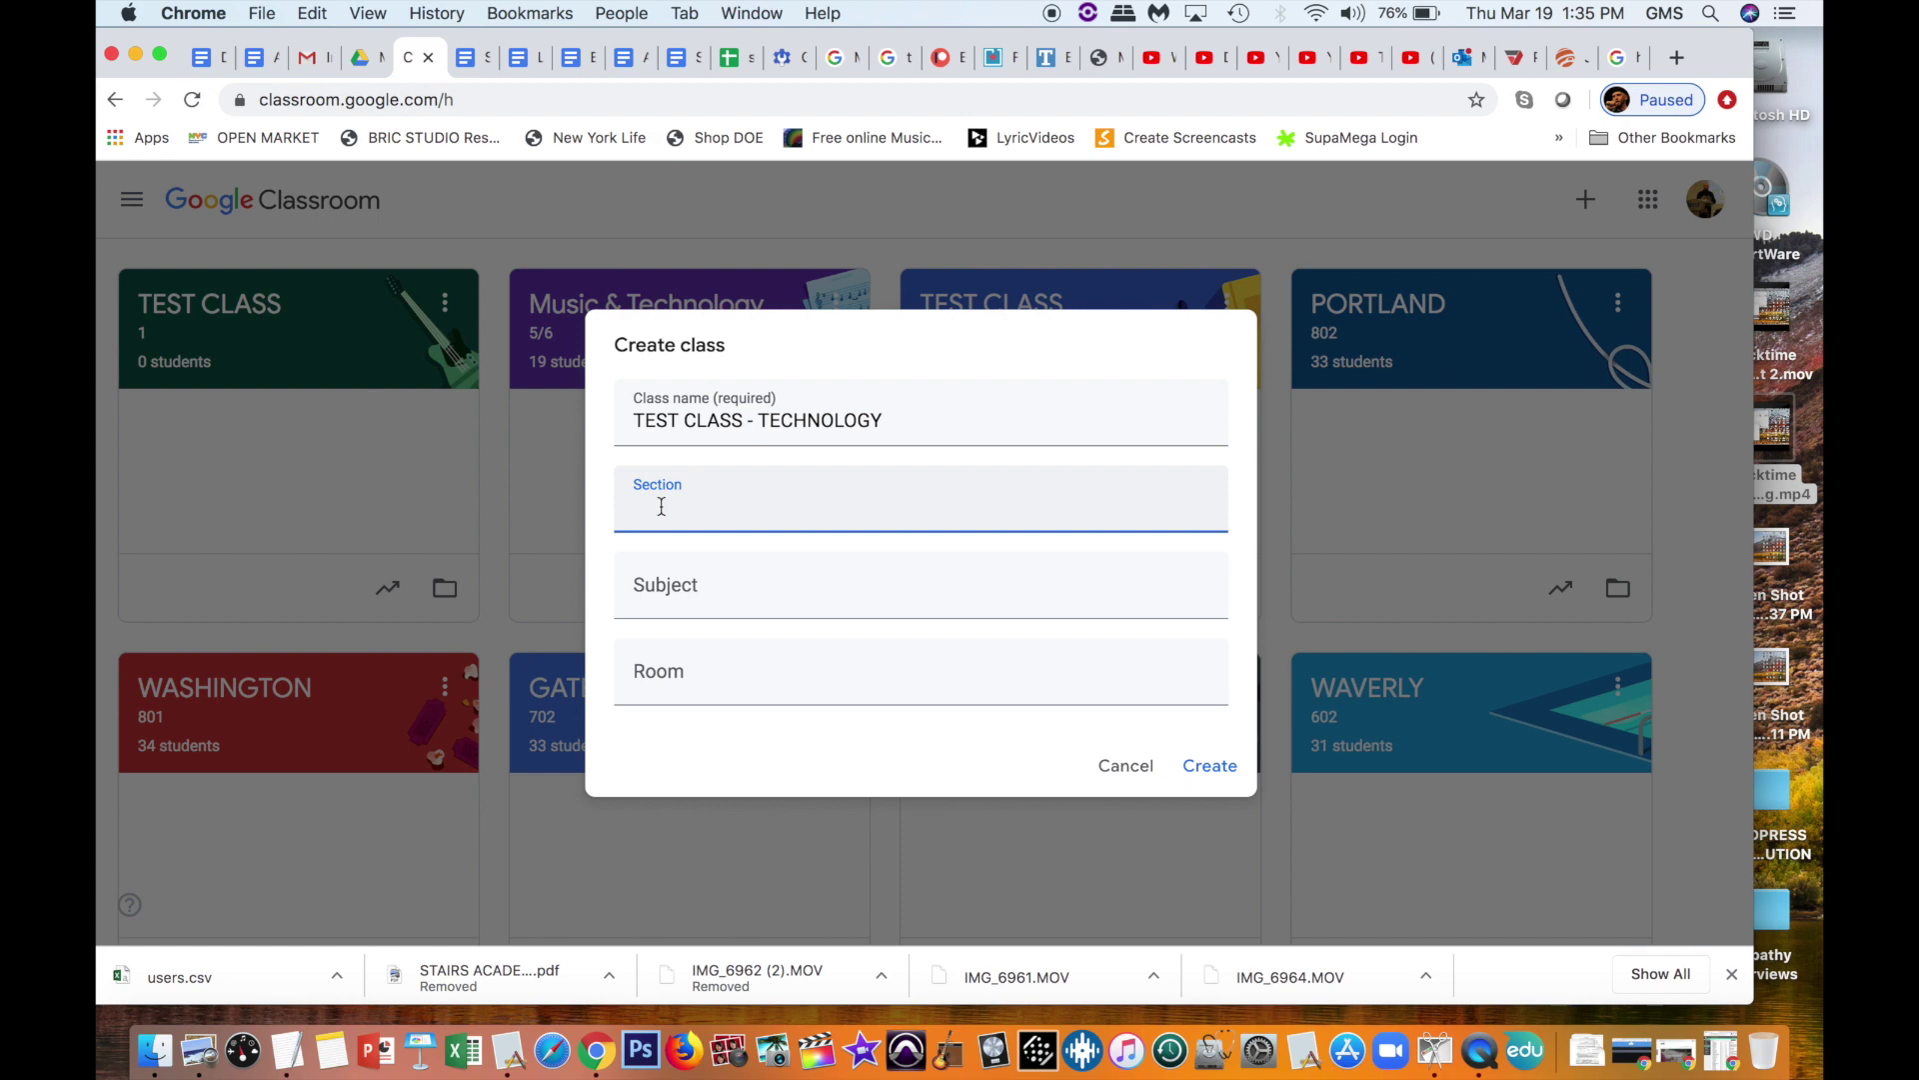
pyautogui.write('602 WAVERLY')
pyautogui.click(681, 597)
# Step: Enter TECH as the class subject and dismiss the subject suggestions
pyautogui.write('TECH')
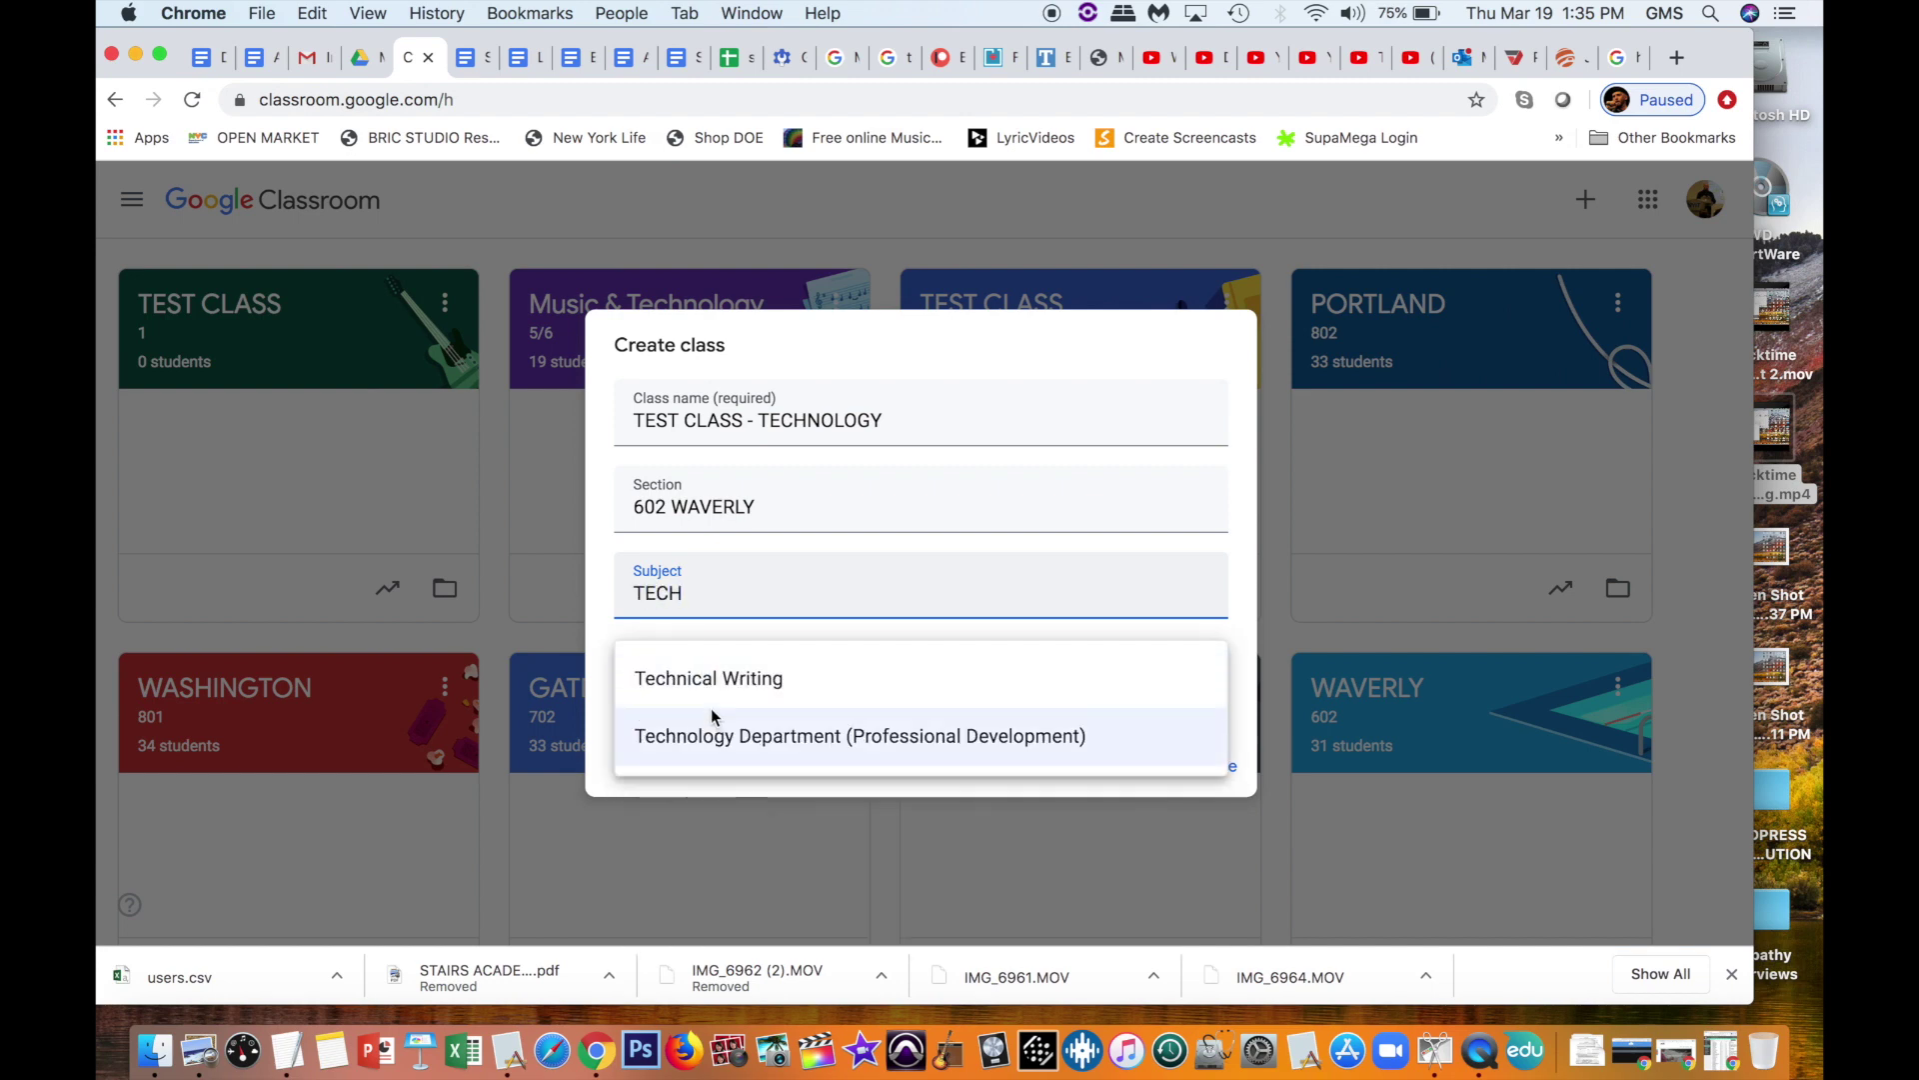
pyautogui.scroll(-3, 711, 720)
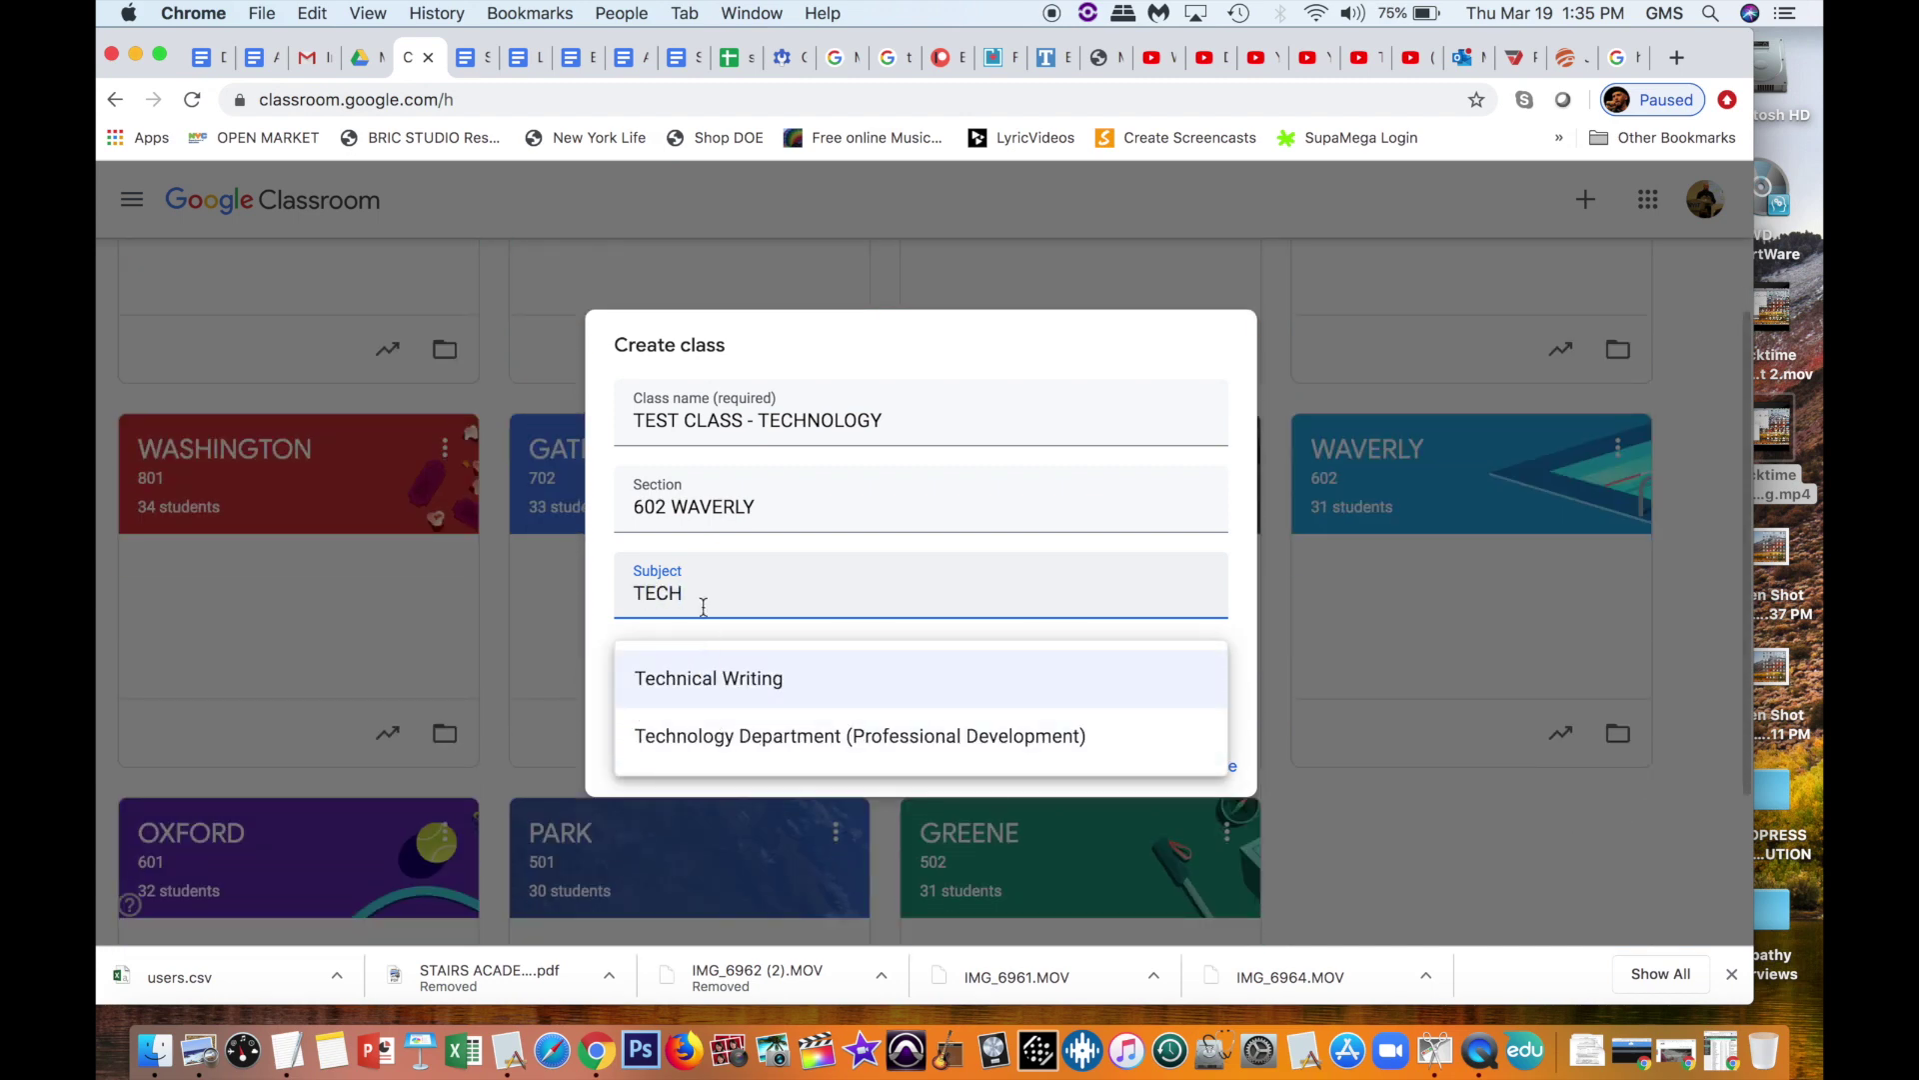
pyautogui.click(825, 503)
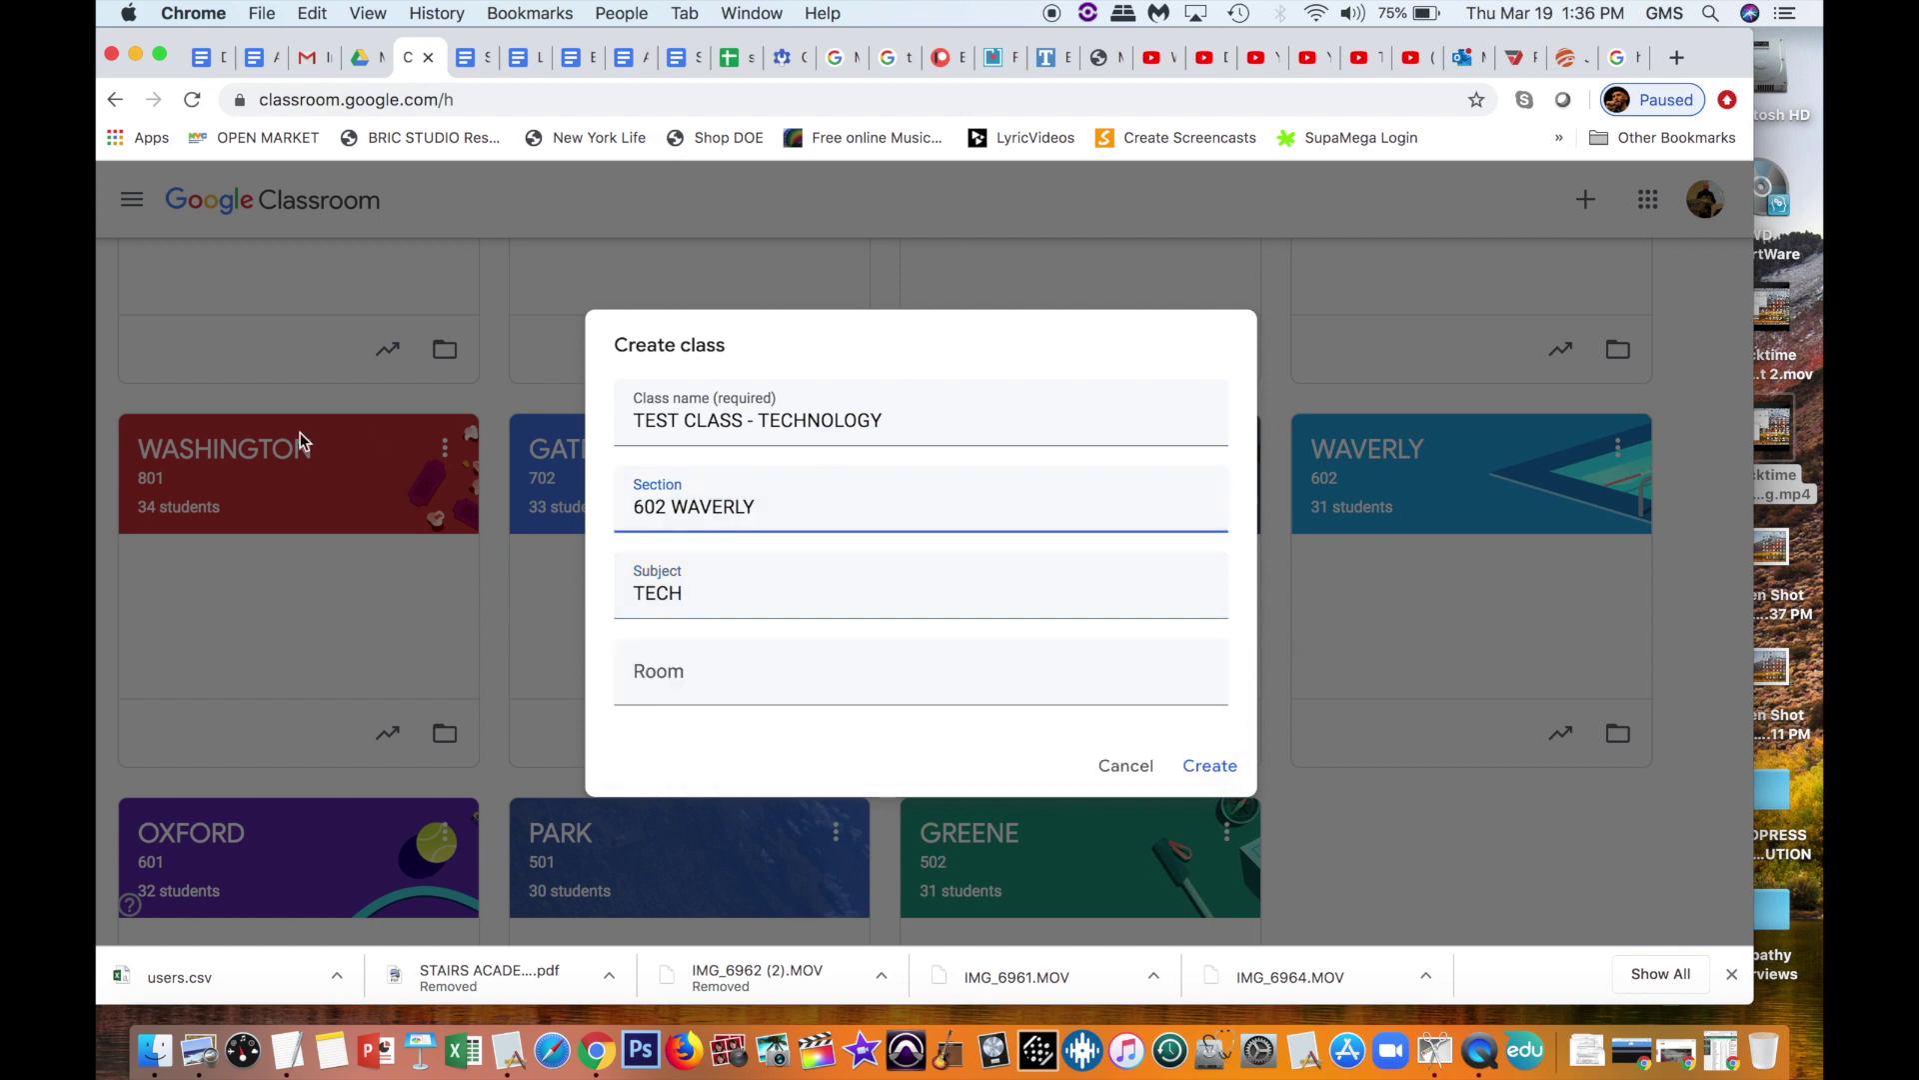
pyautogui.doubleClick(786, 420)
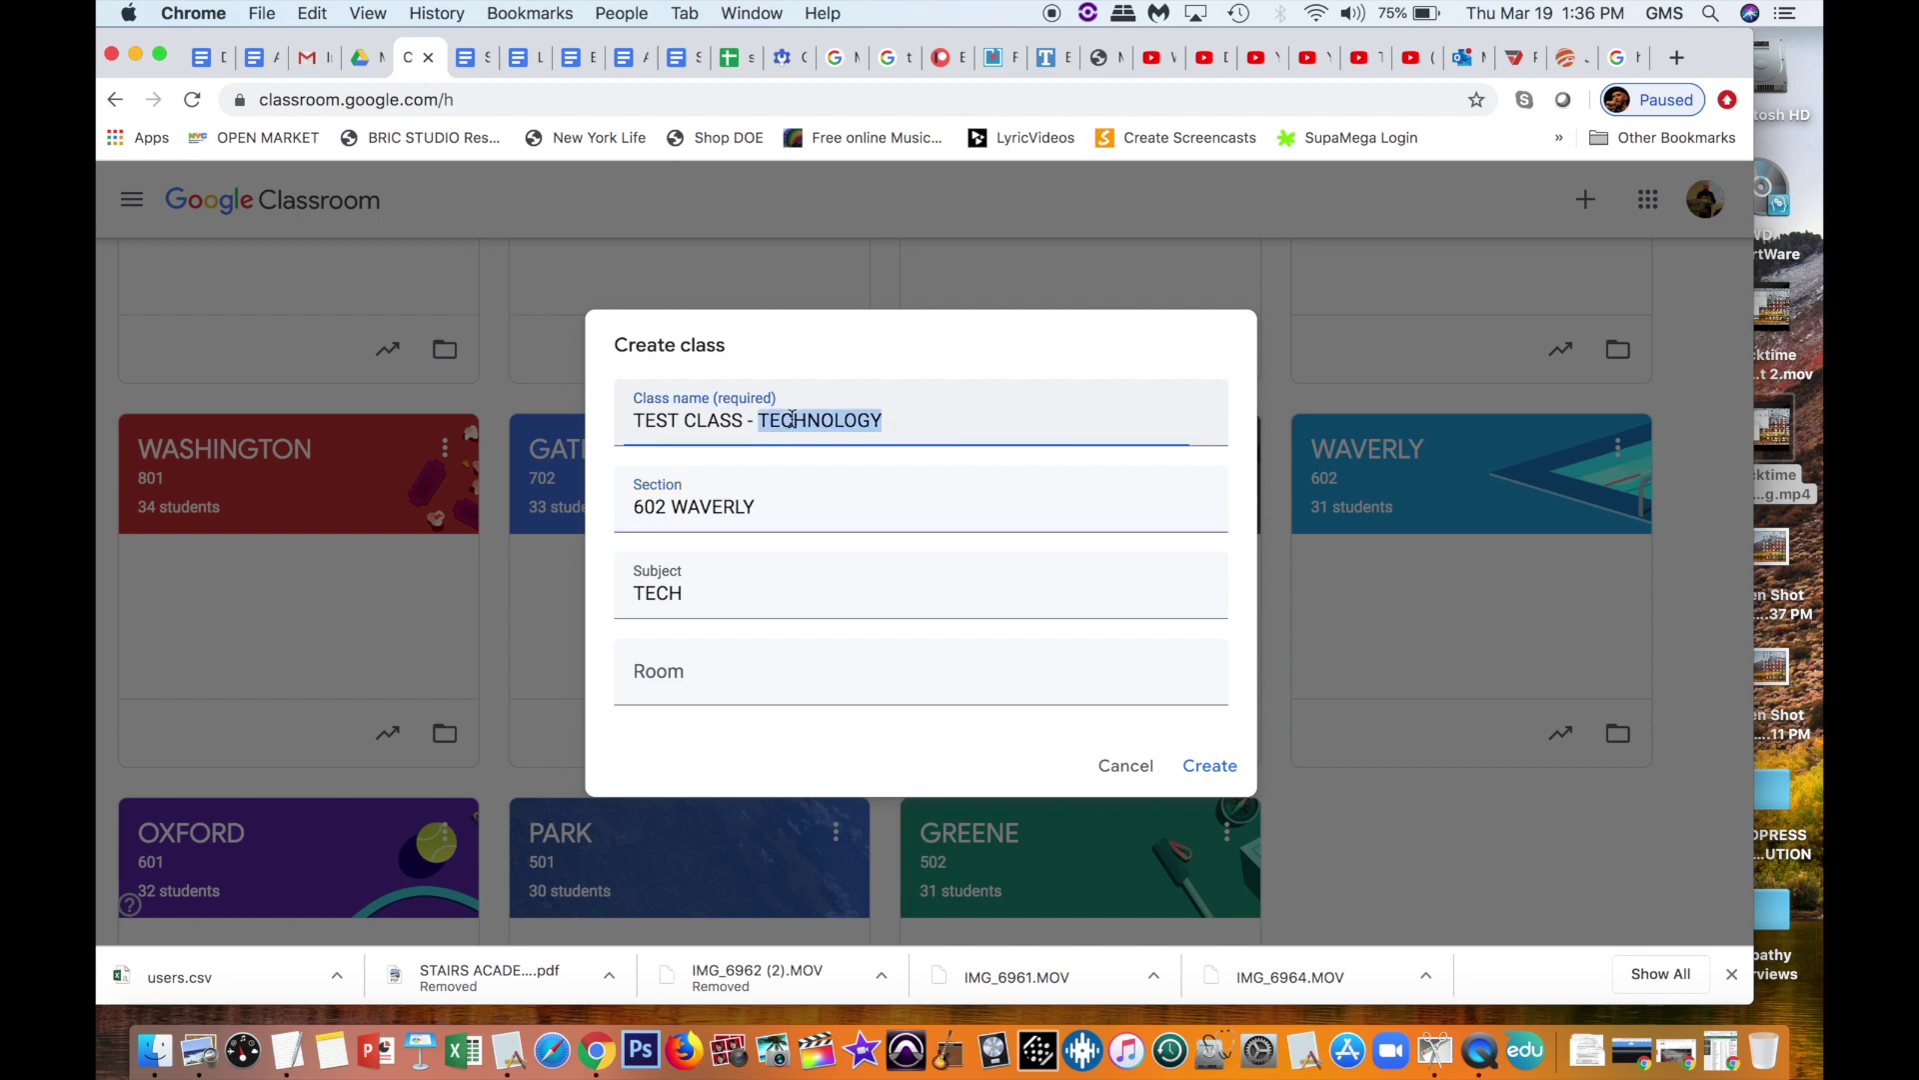
pyautogui.click(752, 597)
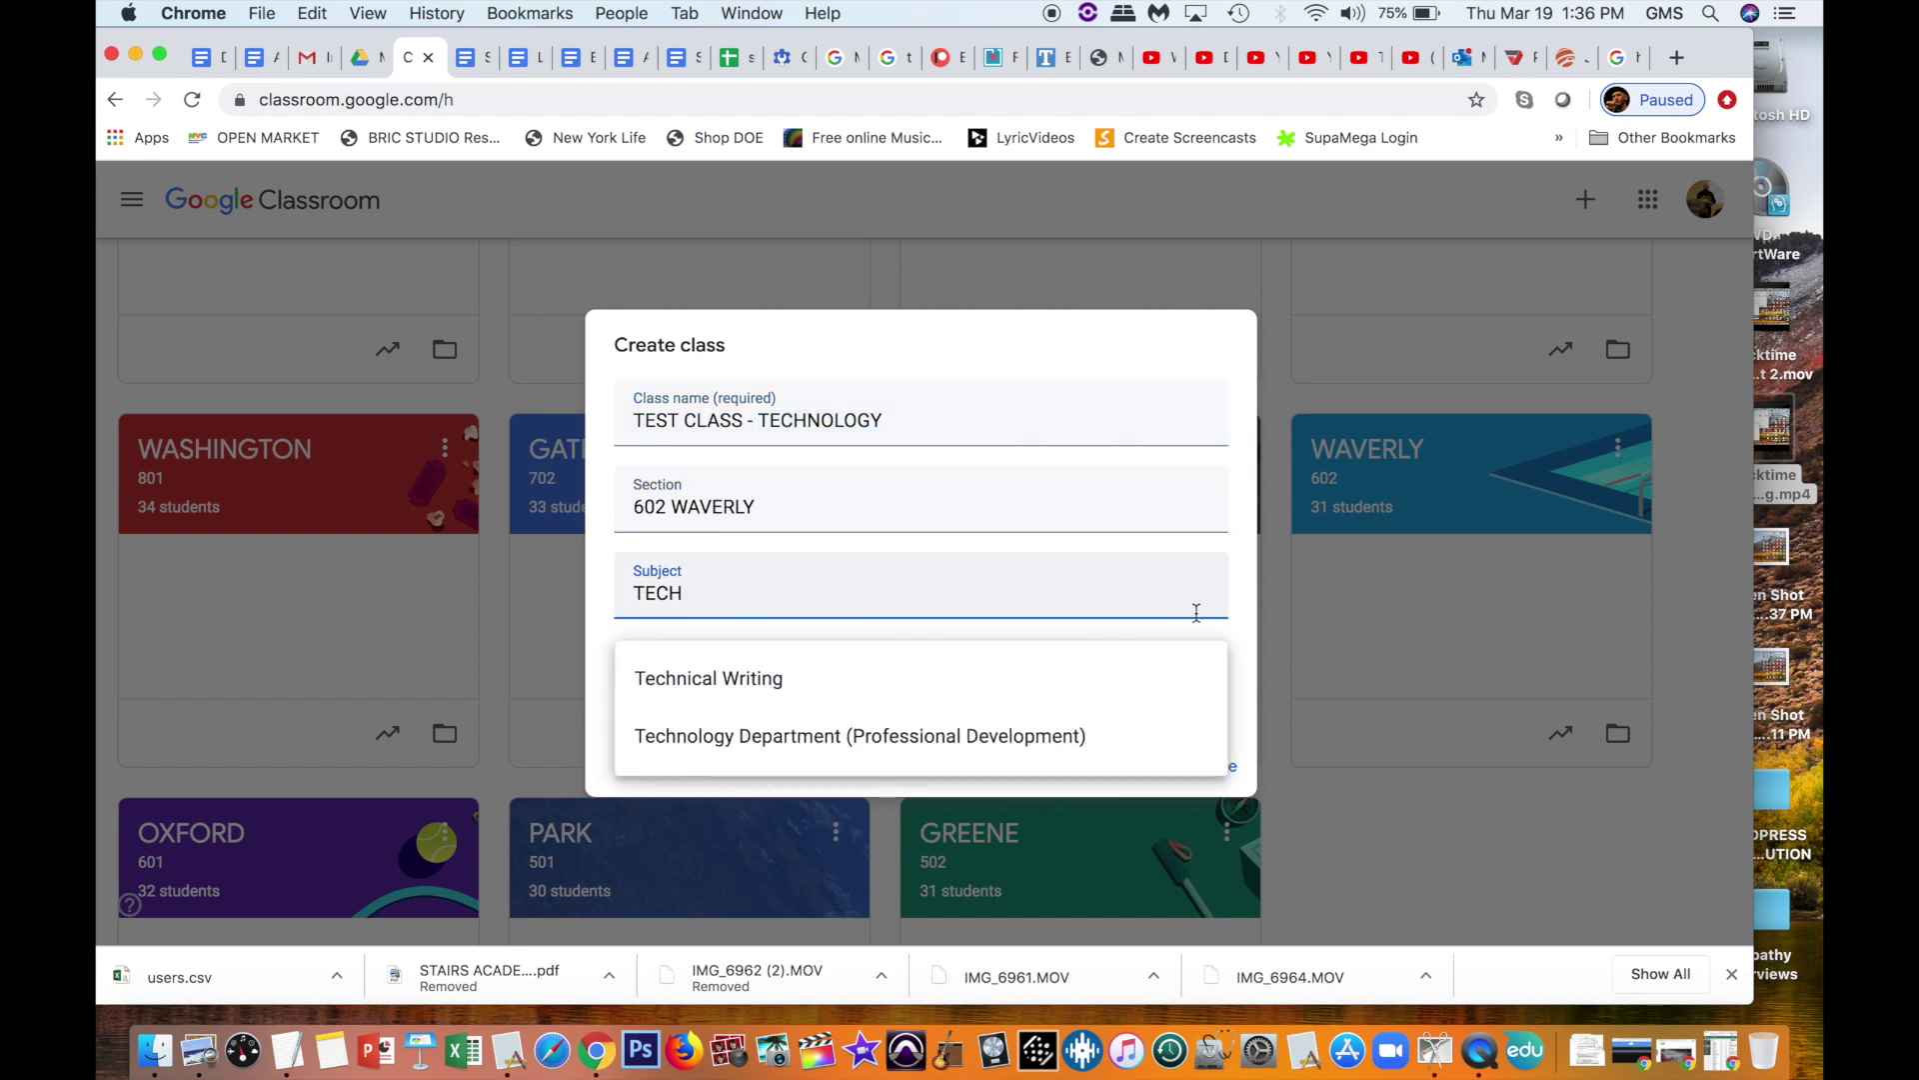
pyautogui.click(1231, 615)
# Step: Set the room to 202 and create the class
pyautogui.click(877, 666)
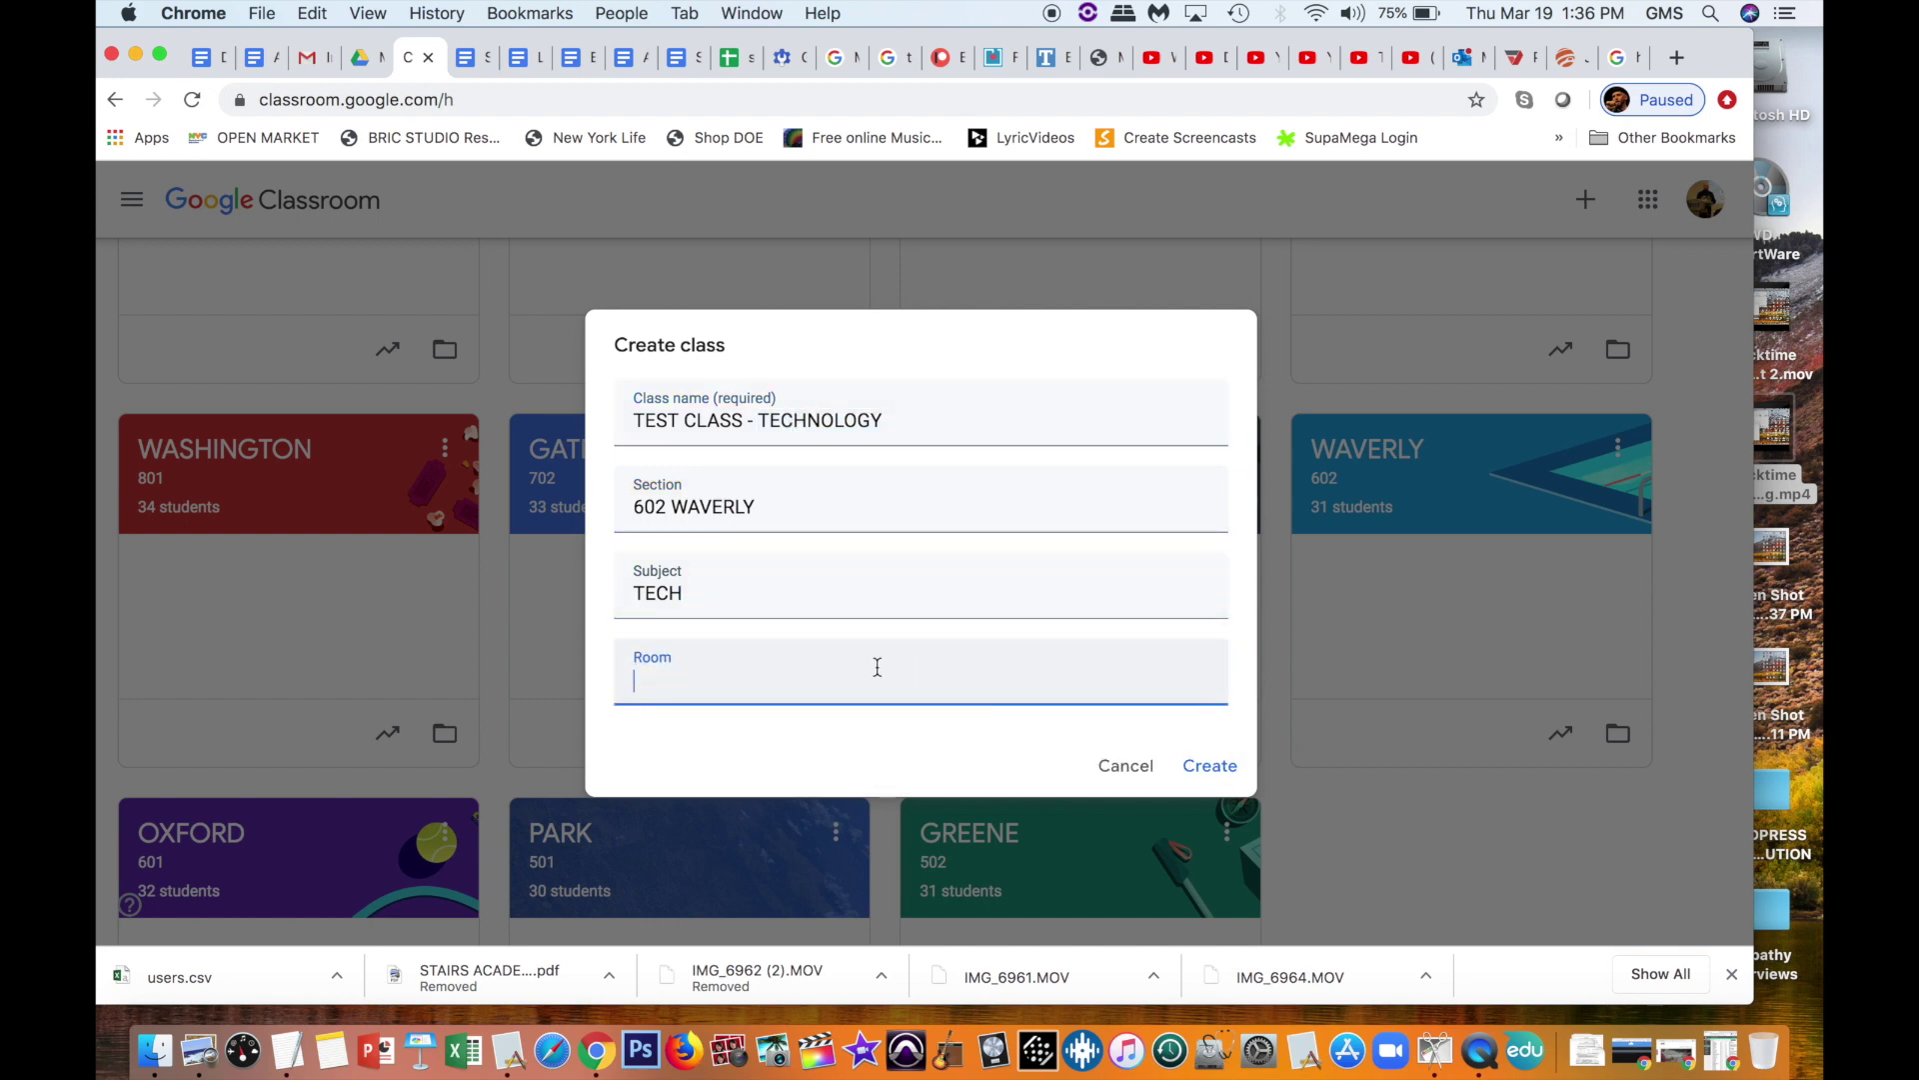
pyautogui.write('202')
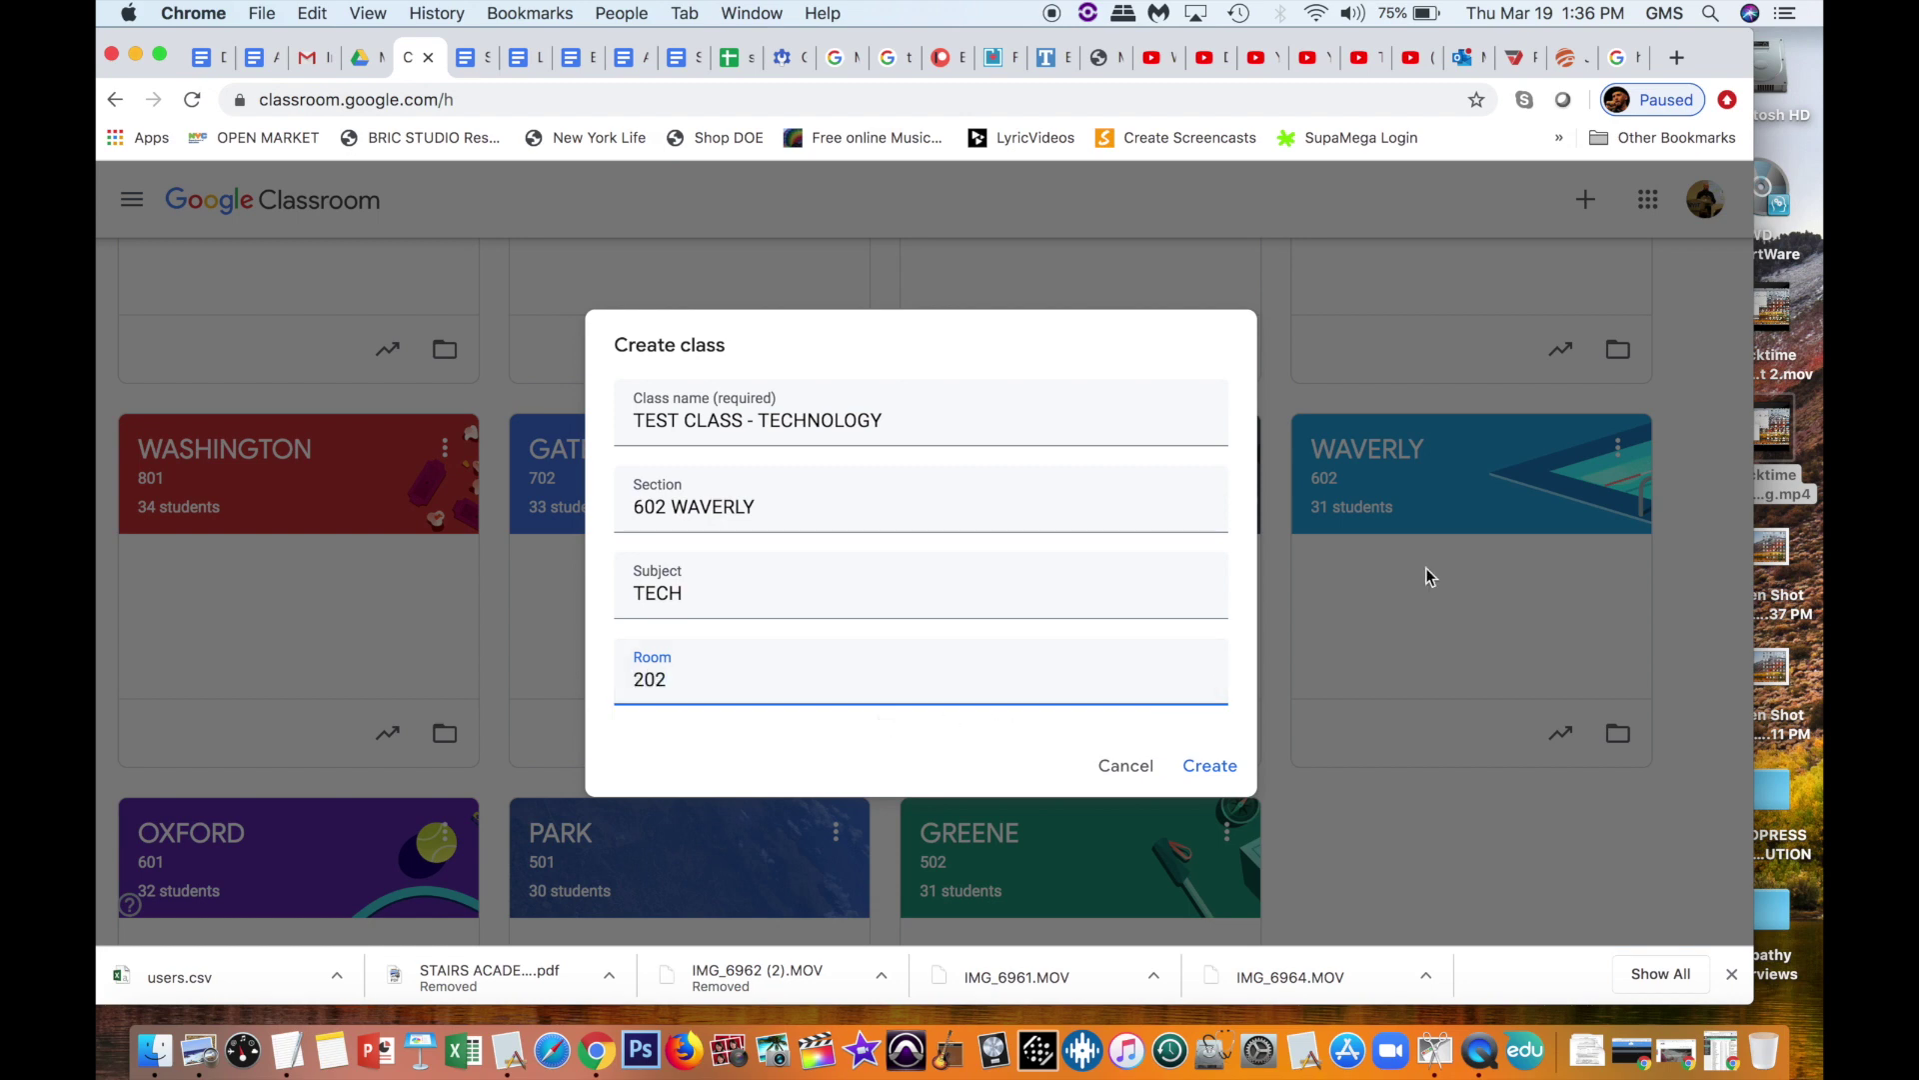
pyautogui.click(1209, 770)
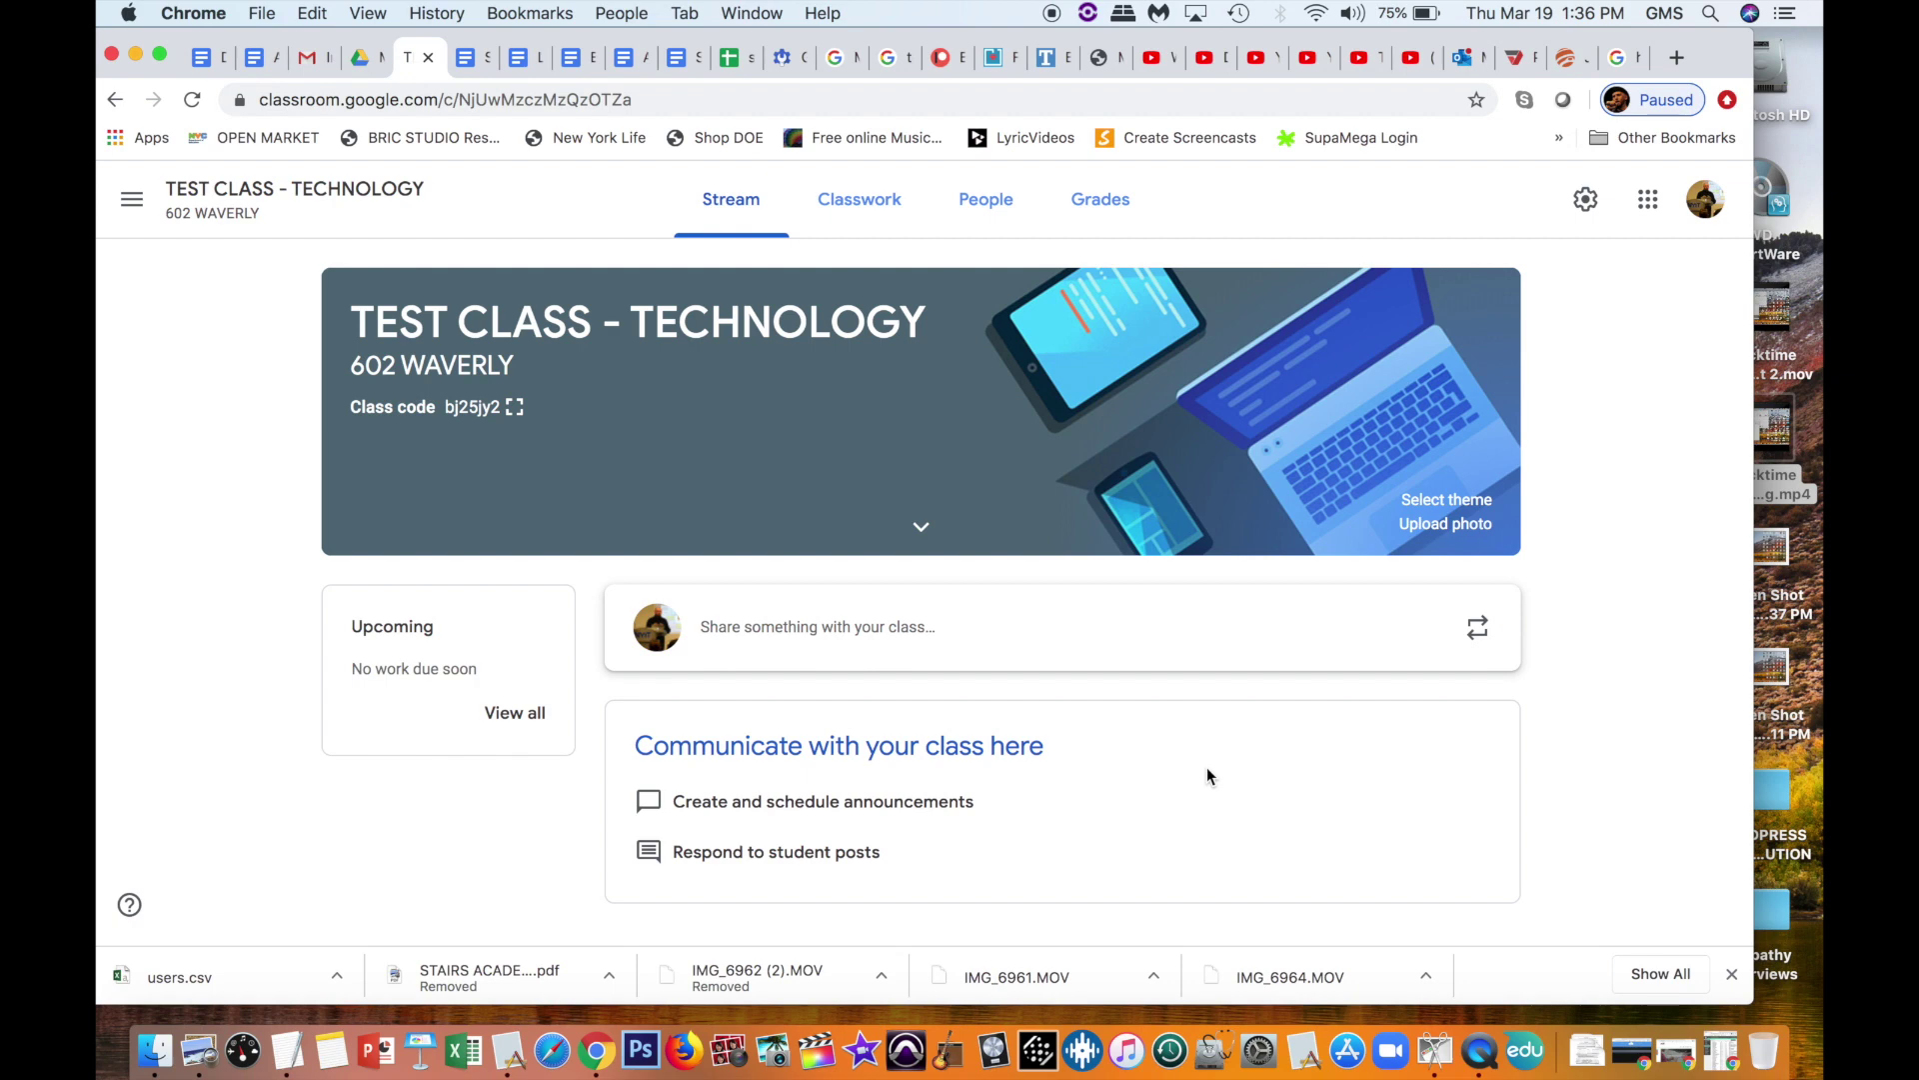
# Step: Select the class code line in the TEST CLASS - TECHNOLOGY stream banner
pyautogui.moveTo(351, 406); pyautogui.dragTo(424, 402)
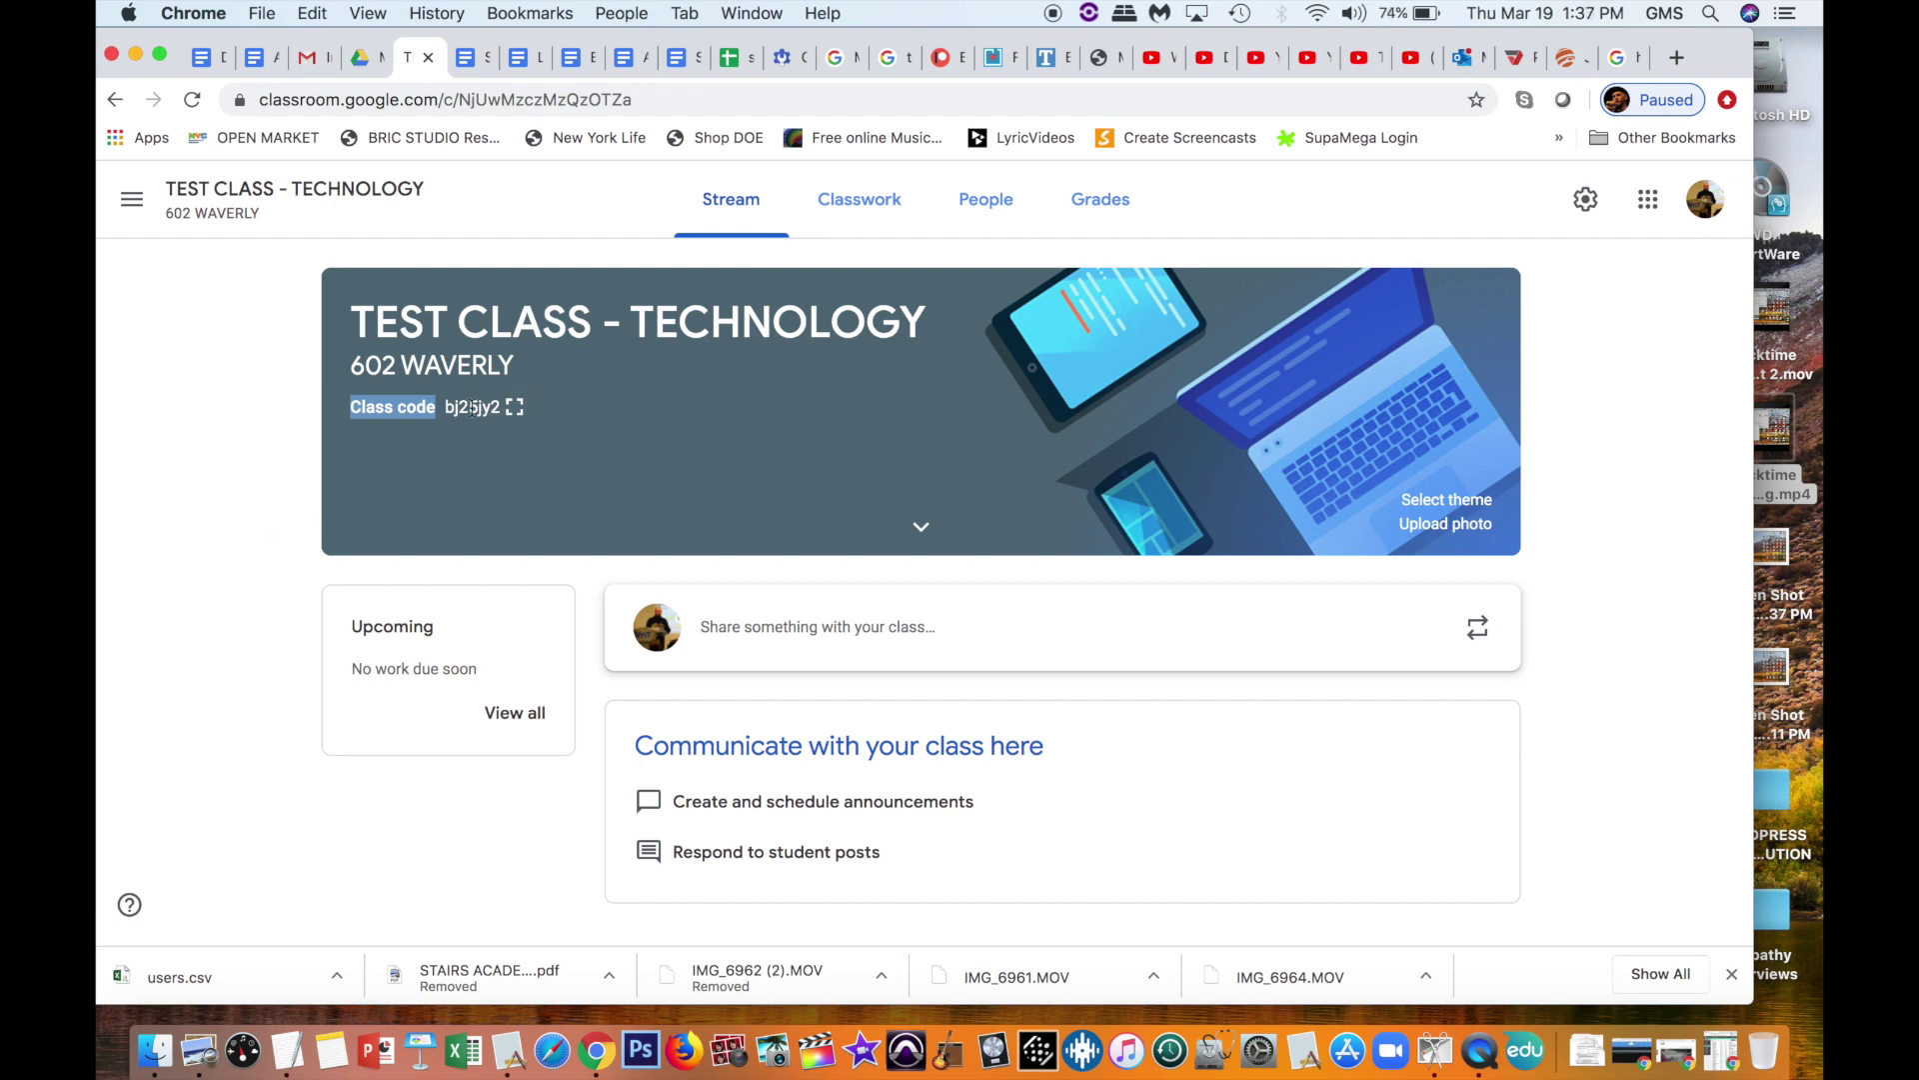
pyautogui.doubleClick(473, 407)
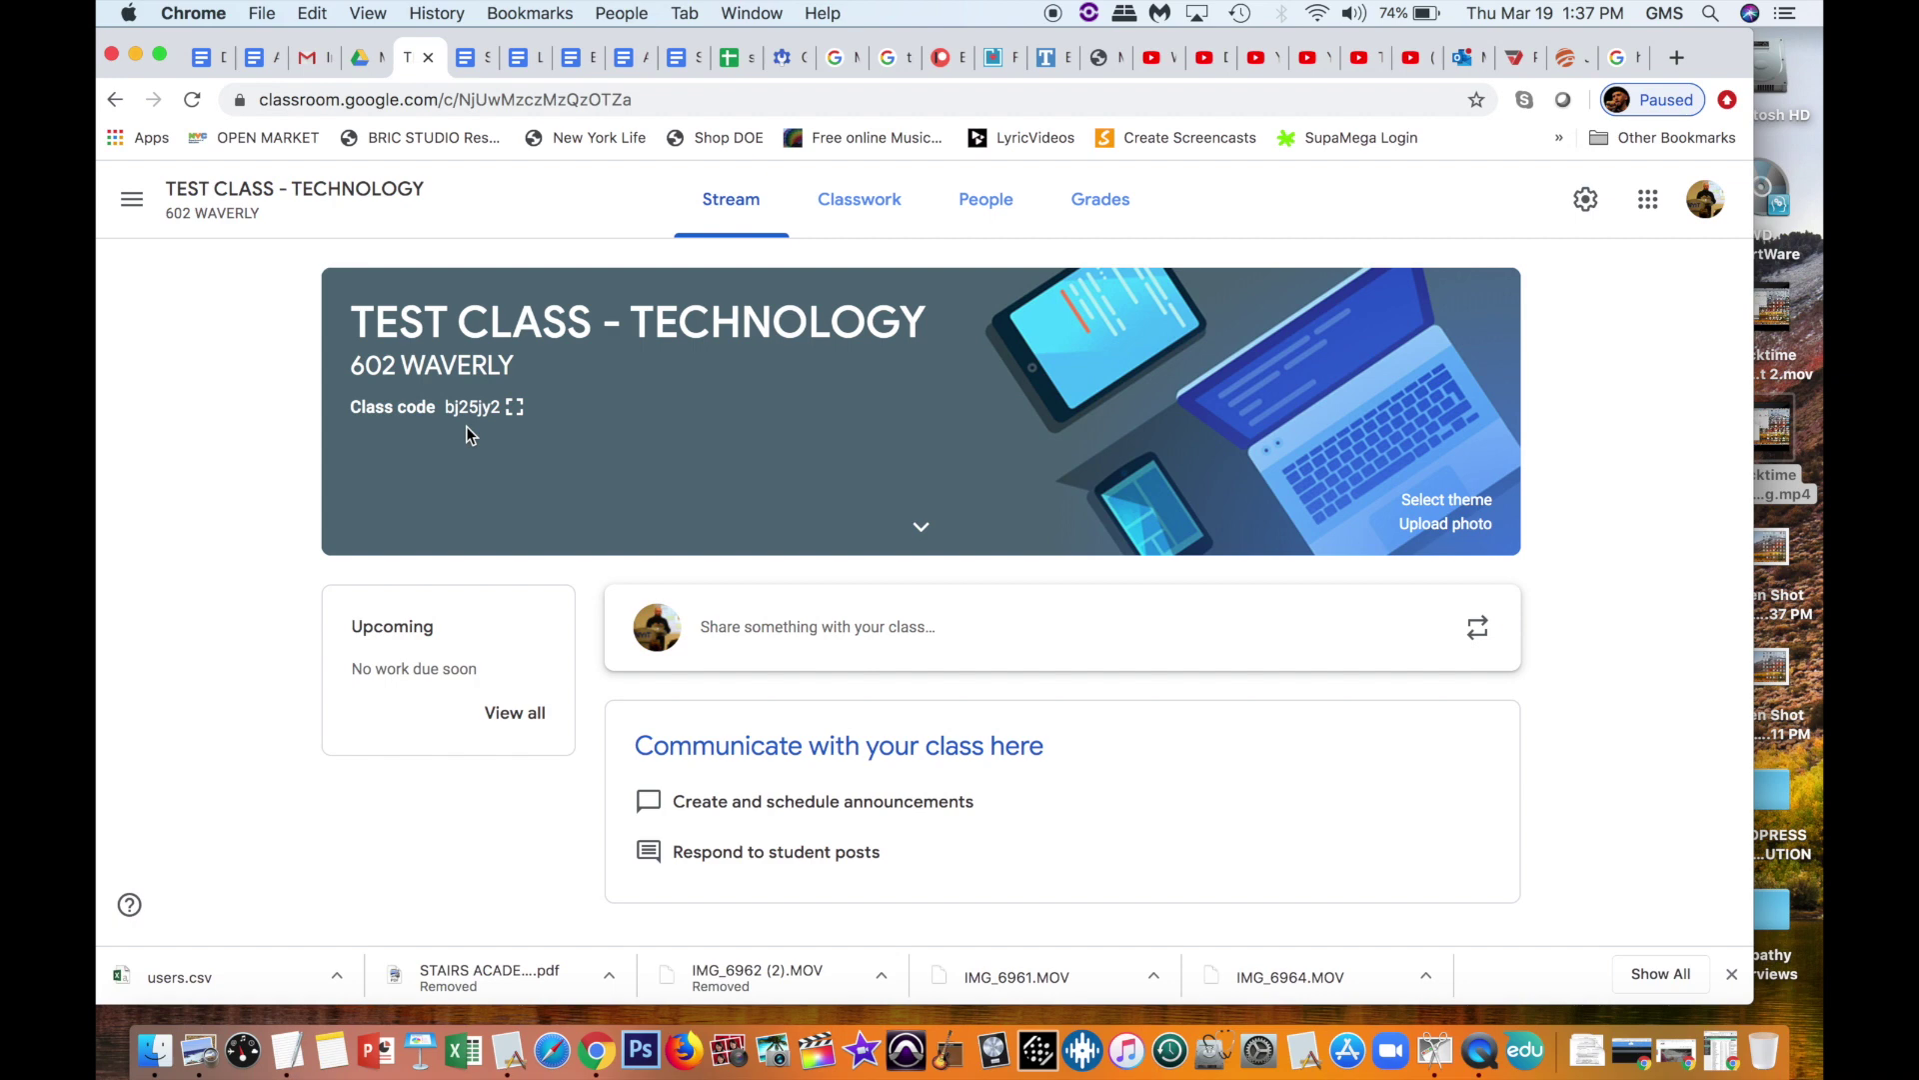
pyautogui.moveTo(342, 411); pyautogui.dragTo(494, 420)
pyautogui.click(469, 444)
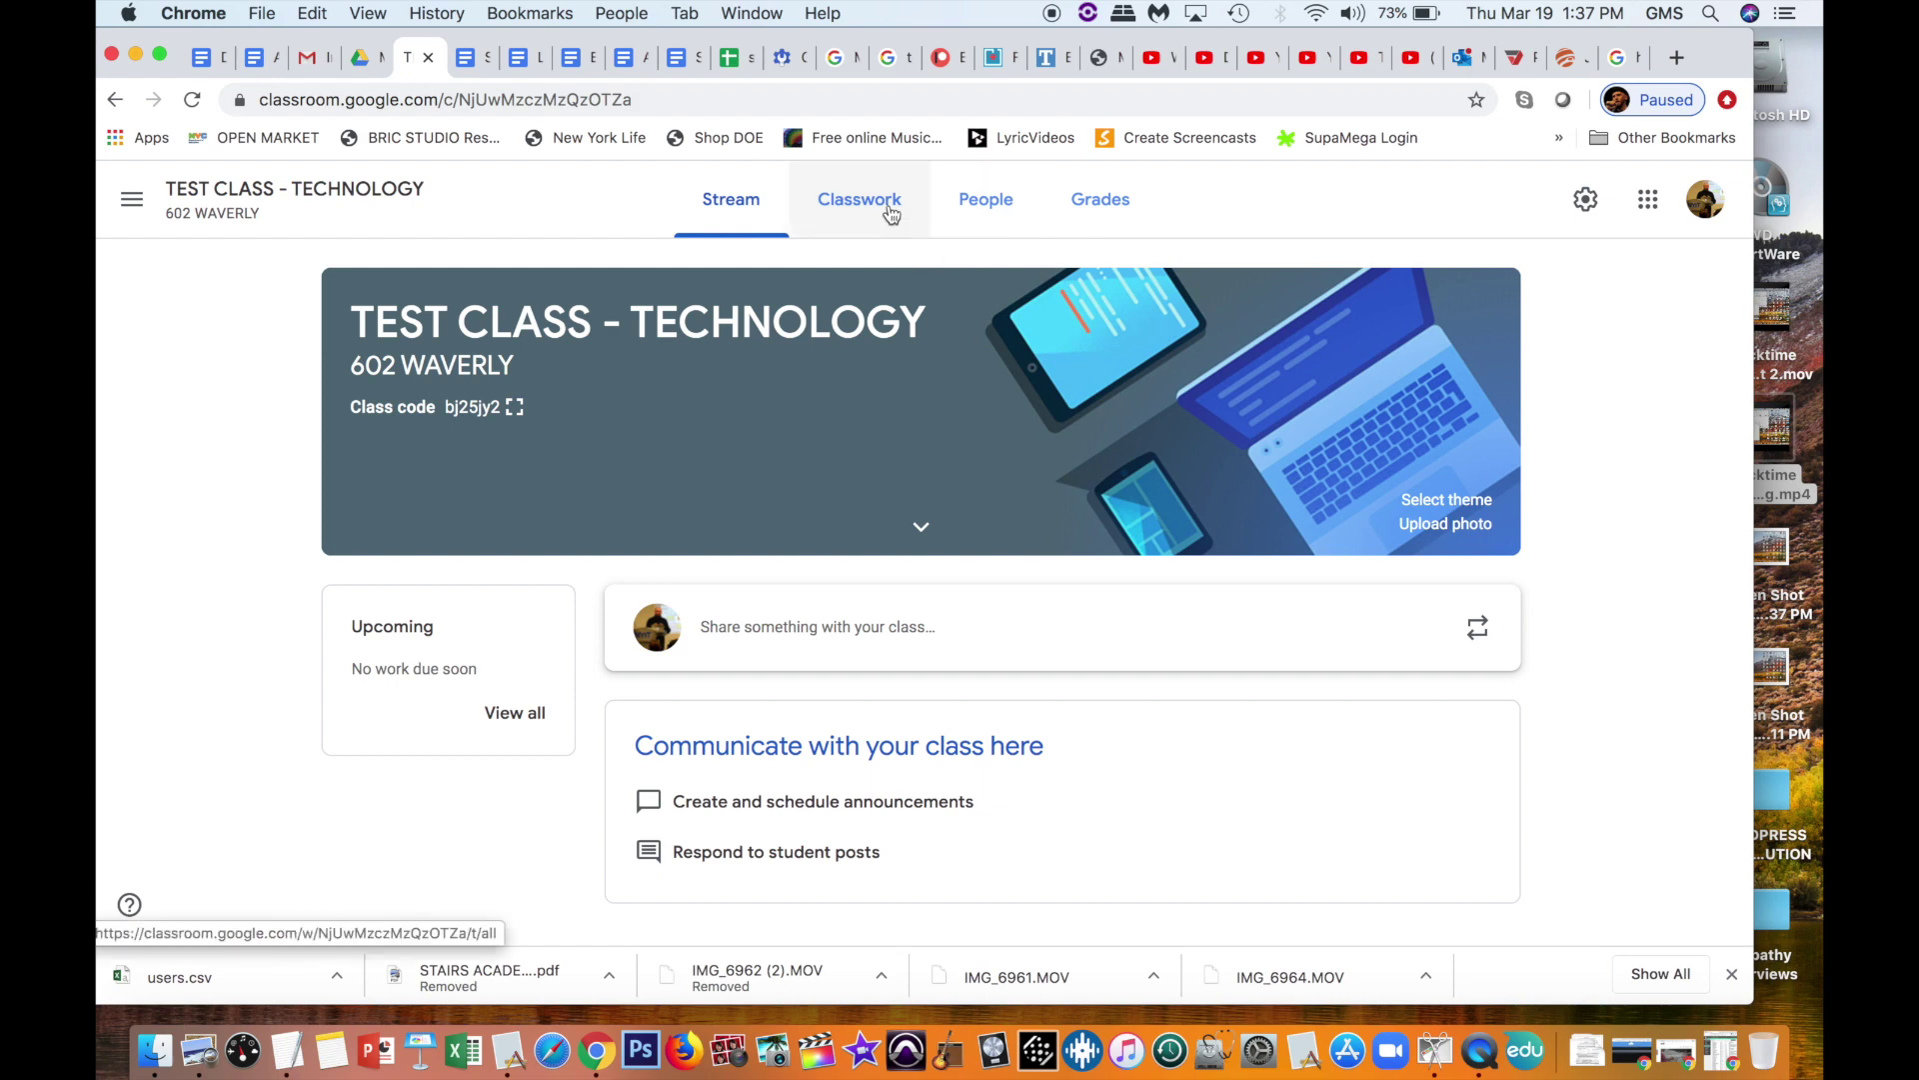
pyautogui.click(131, 198)
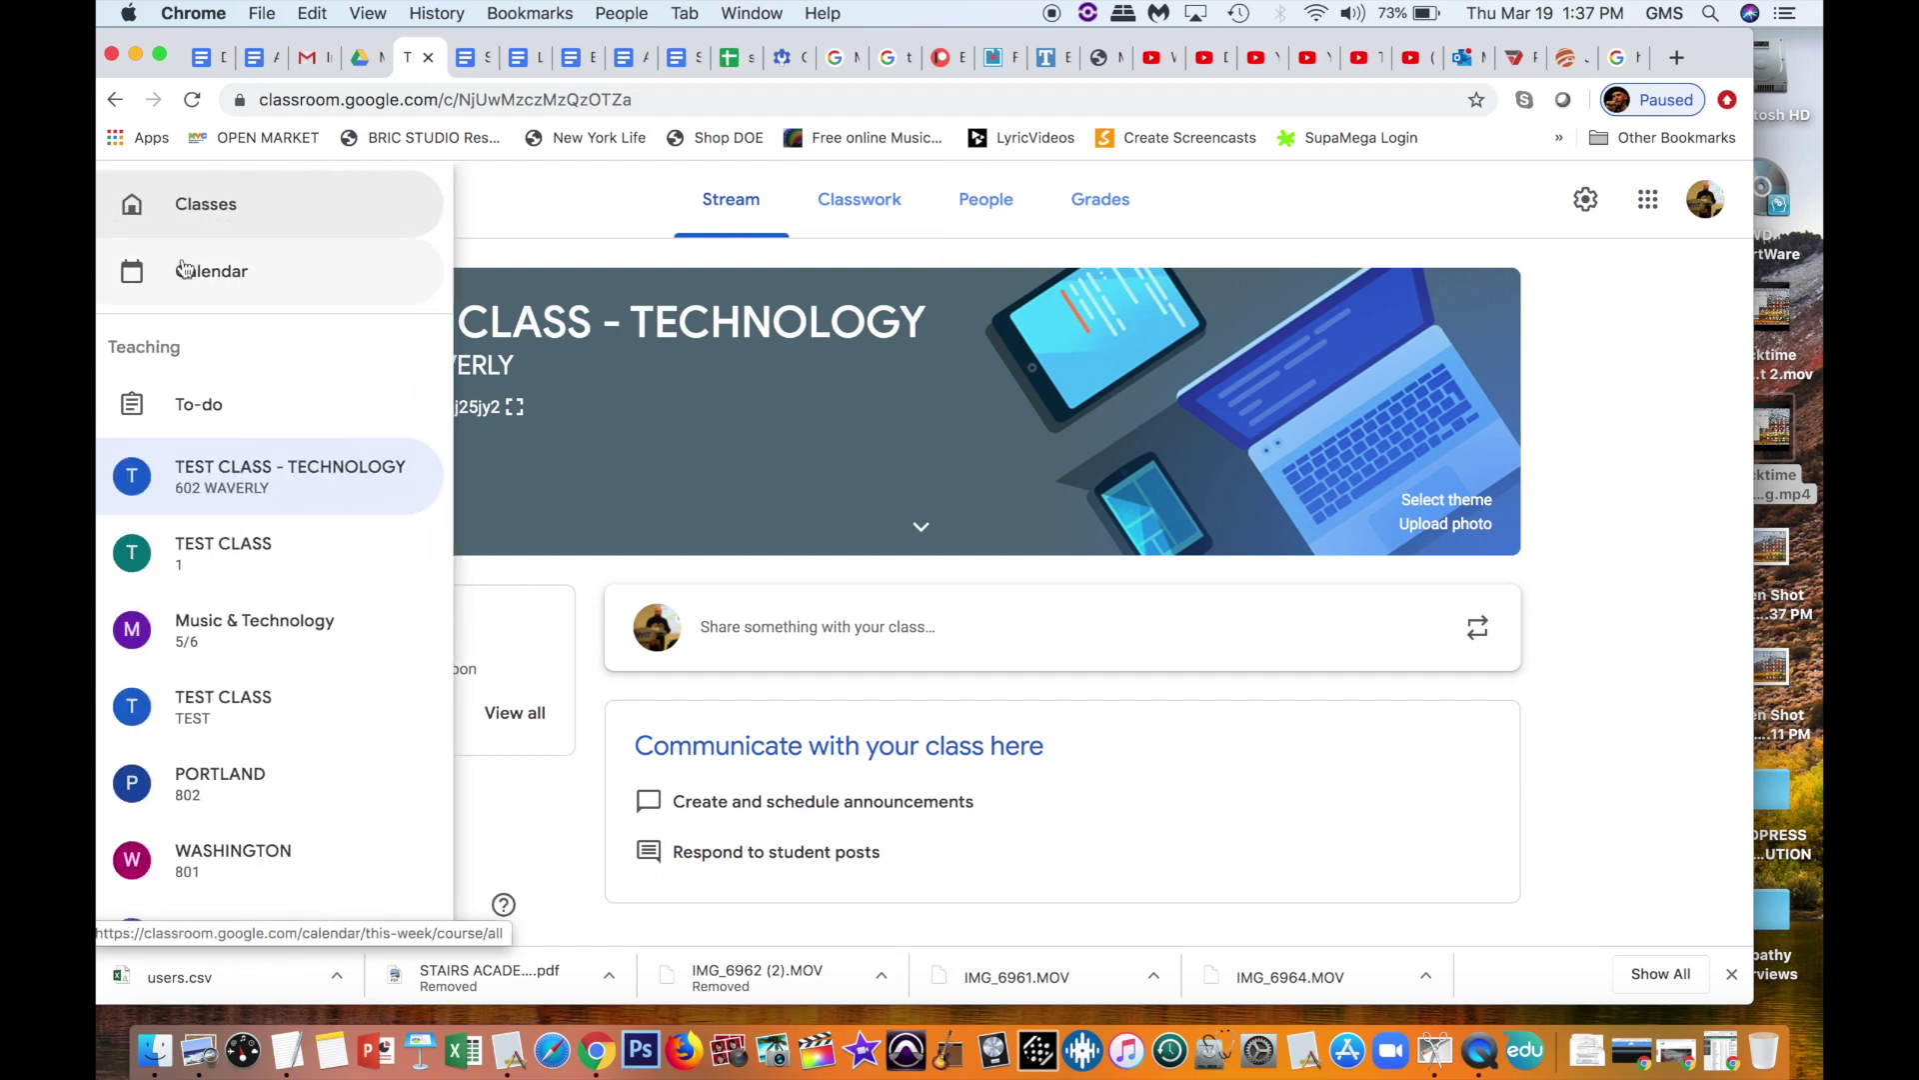
pyautogui.click(203, 203)
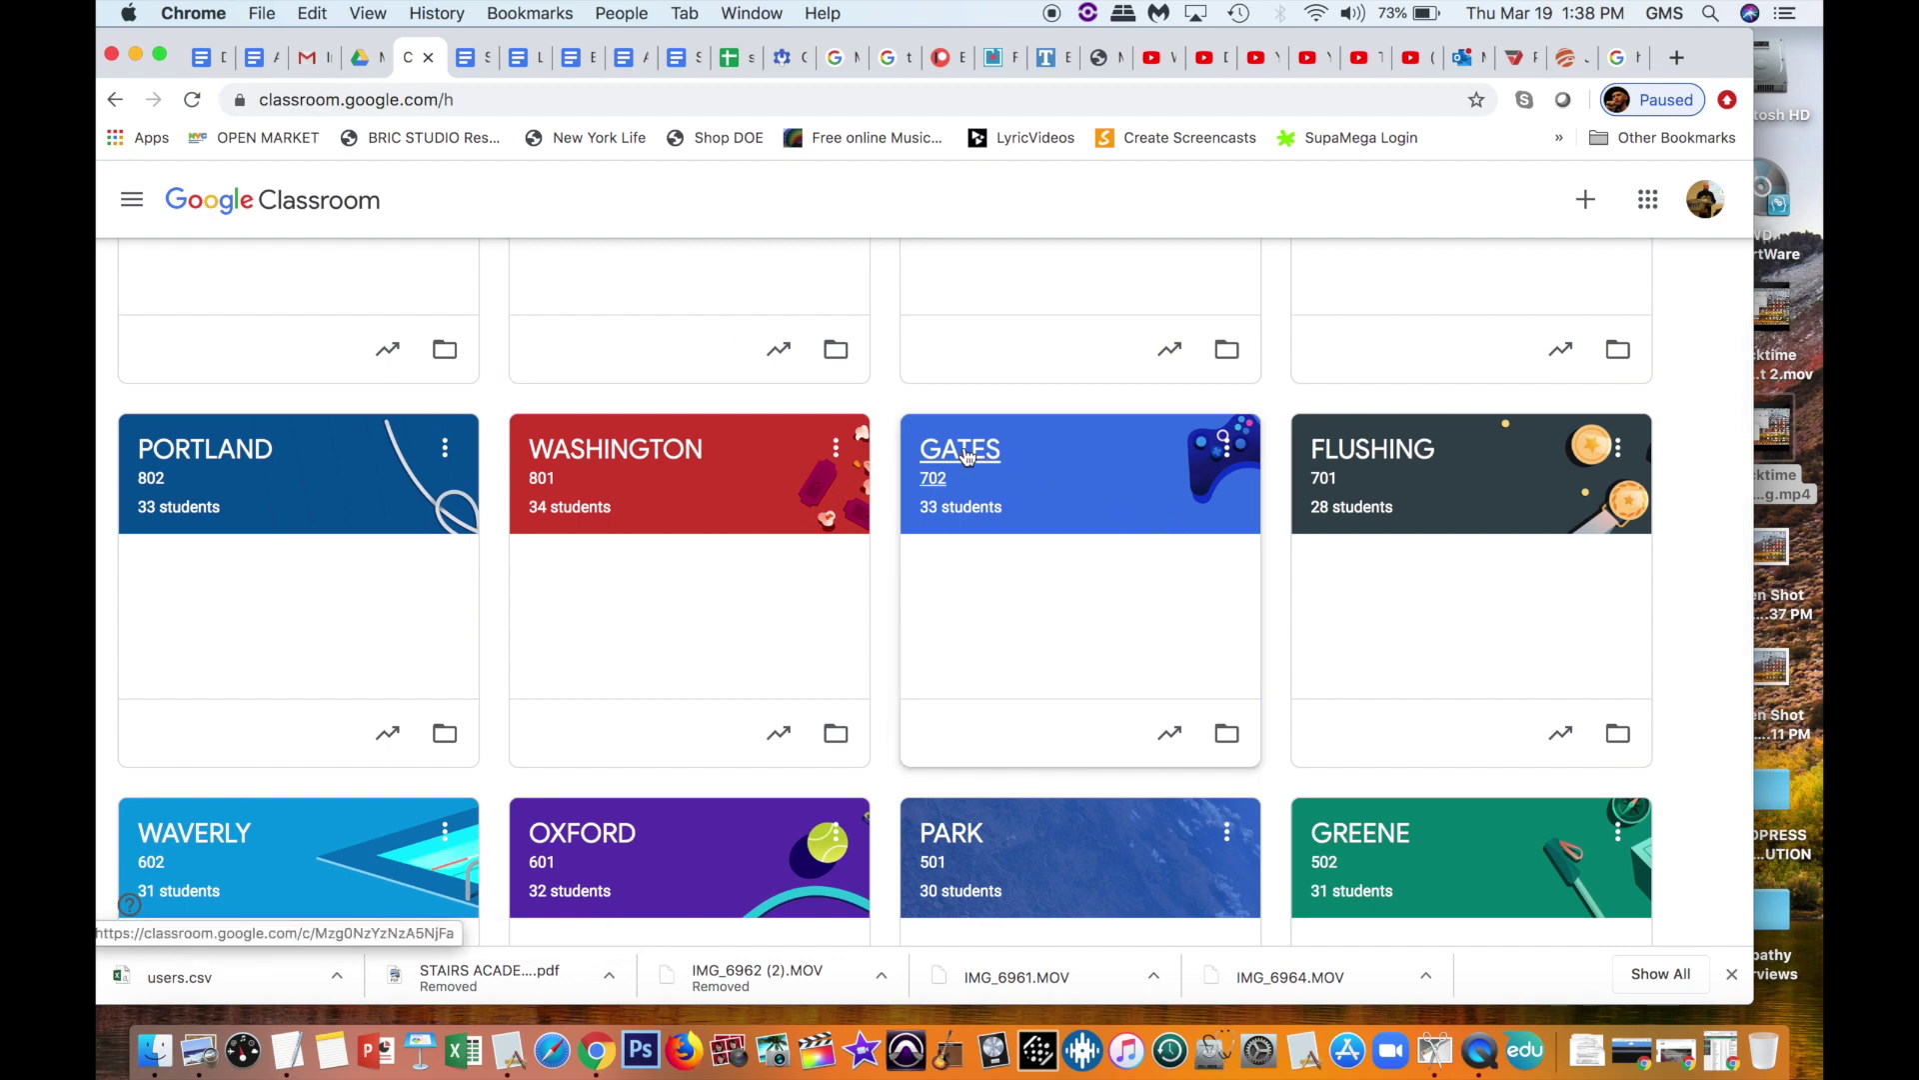
pyautogui.click(966, 455)
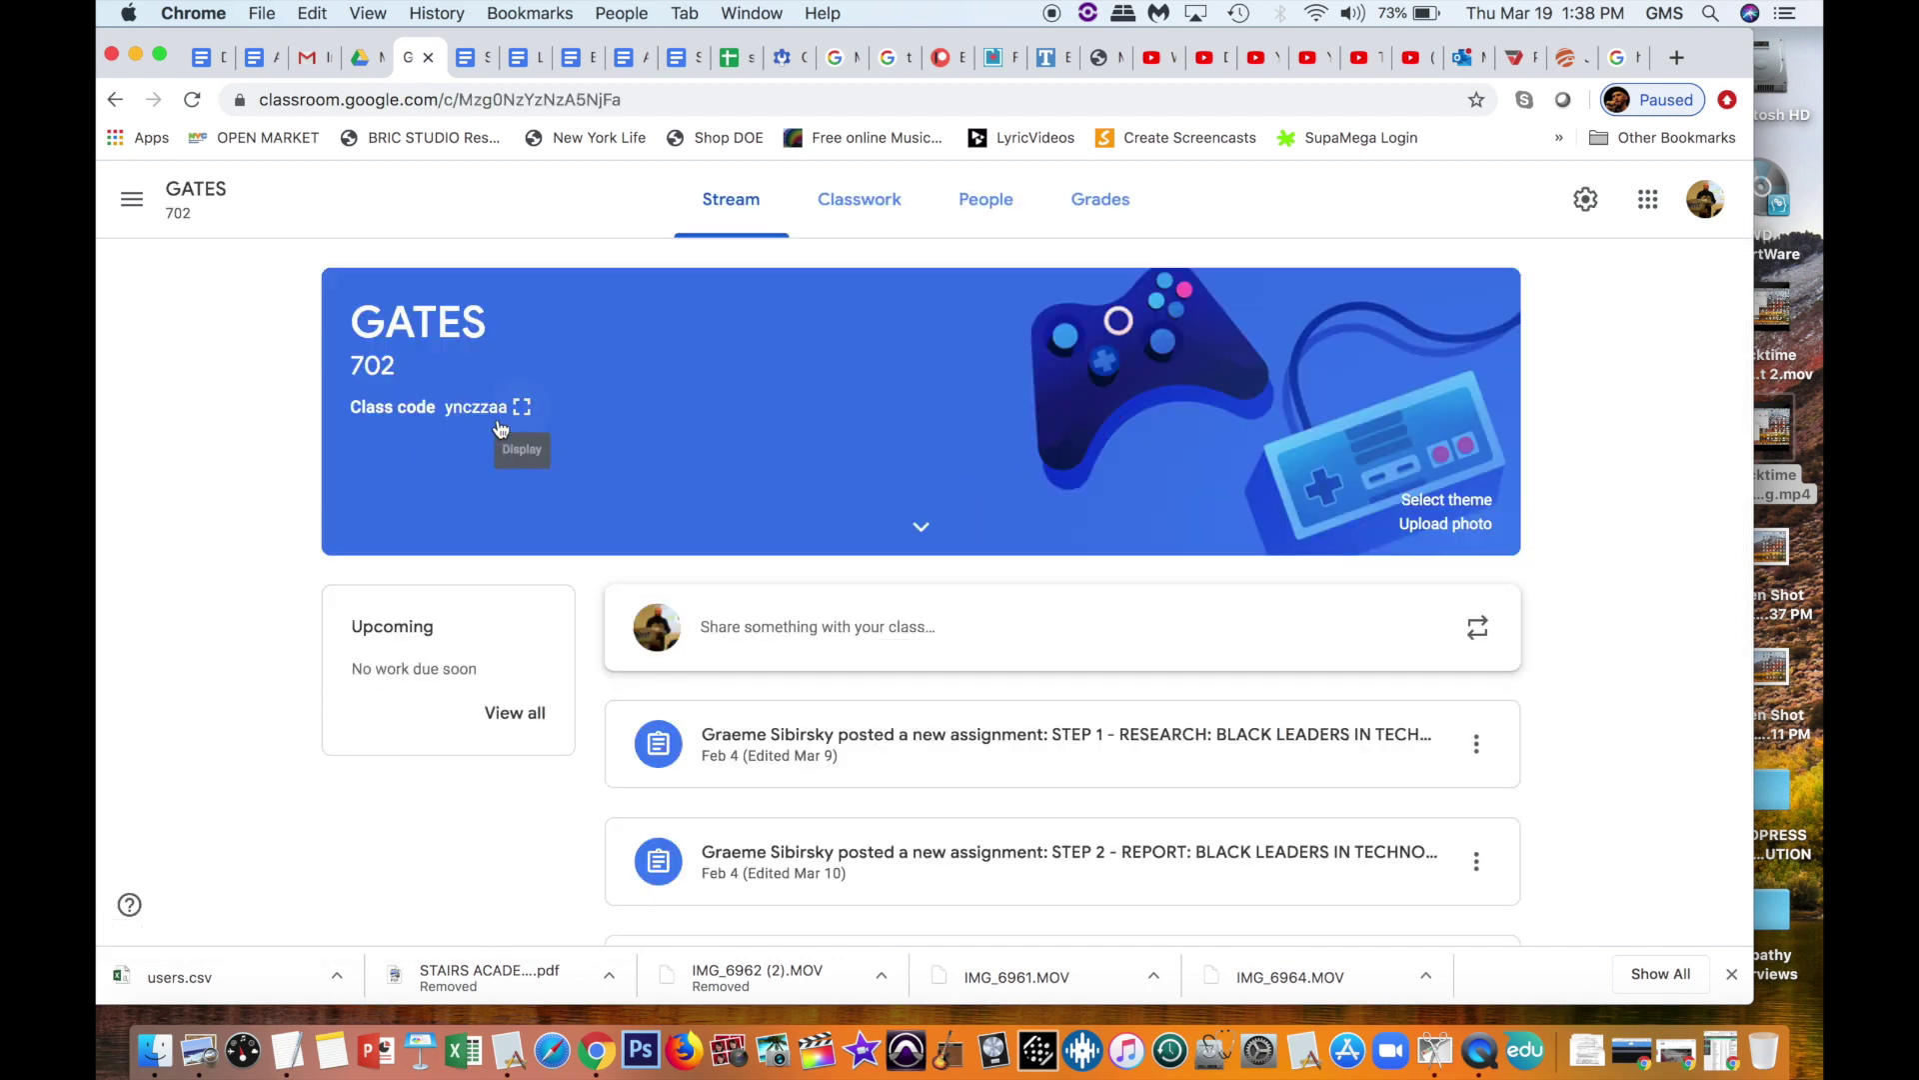
pyautogui.click(130, 199)
pyautogui.click(185, 204)
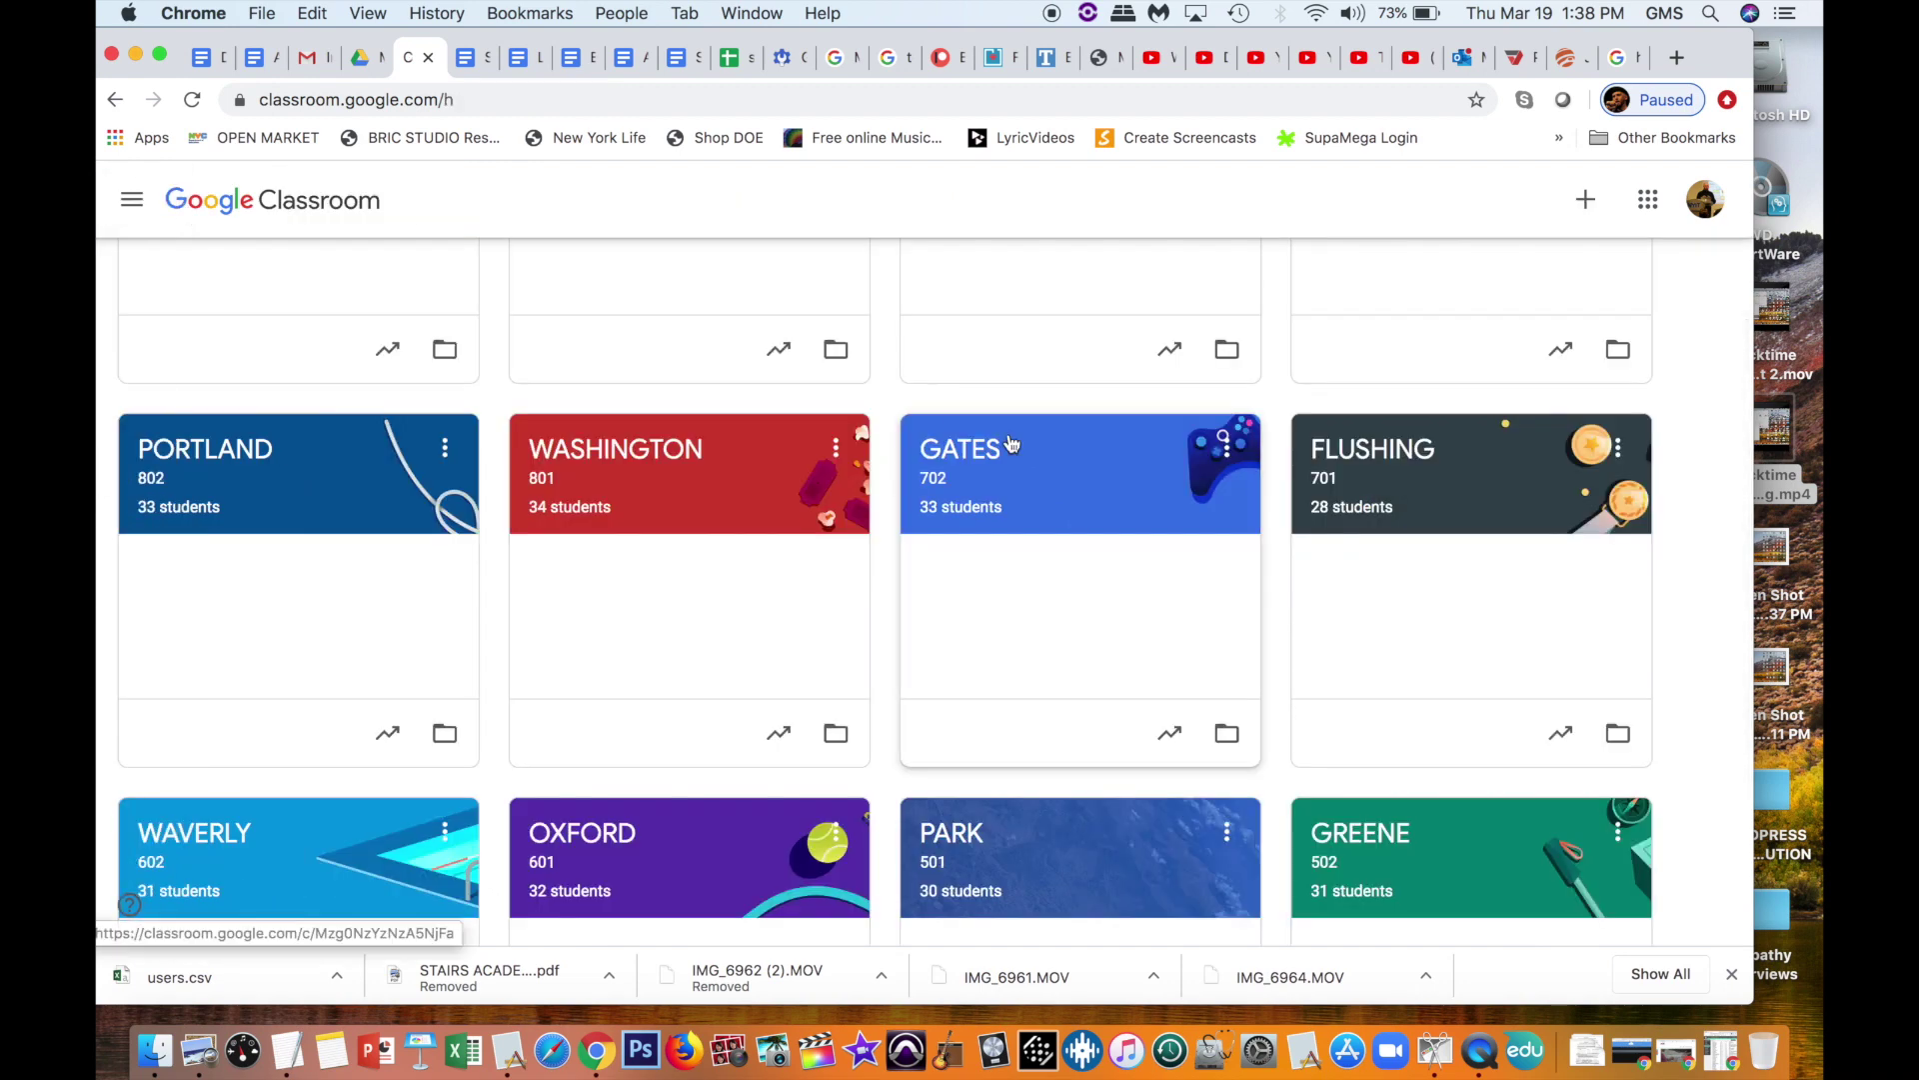
pyautogui.scroll(-3, 1007, 441)
pyautogui.scroll(3, 1010, 442)
pyautogui.scroll(3, 1009, 442)
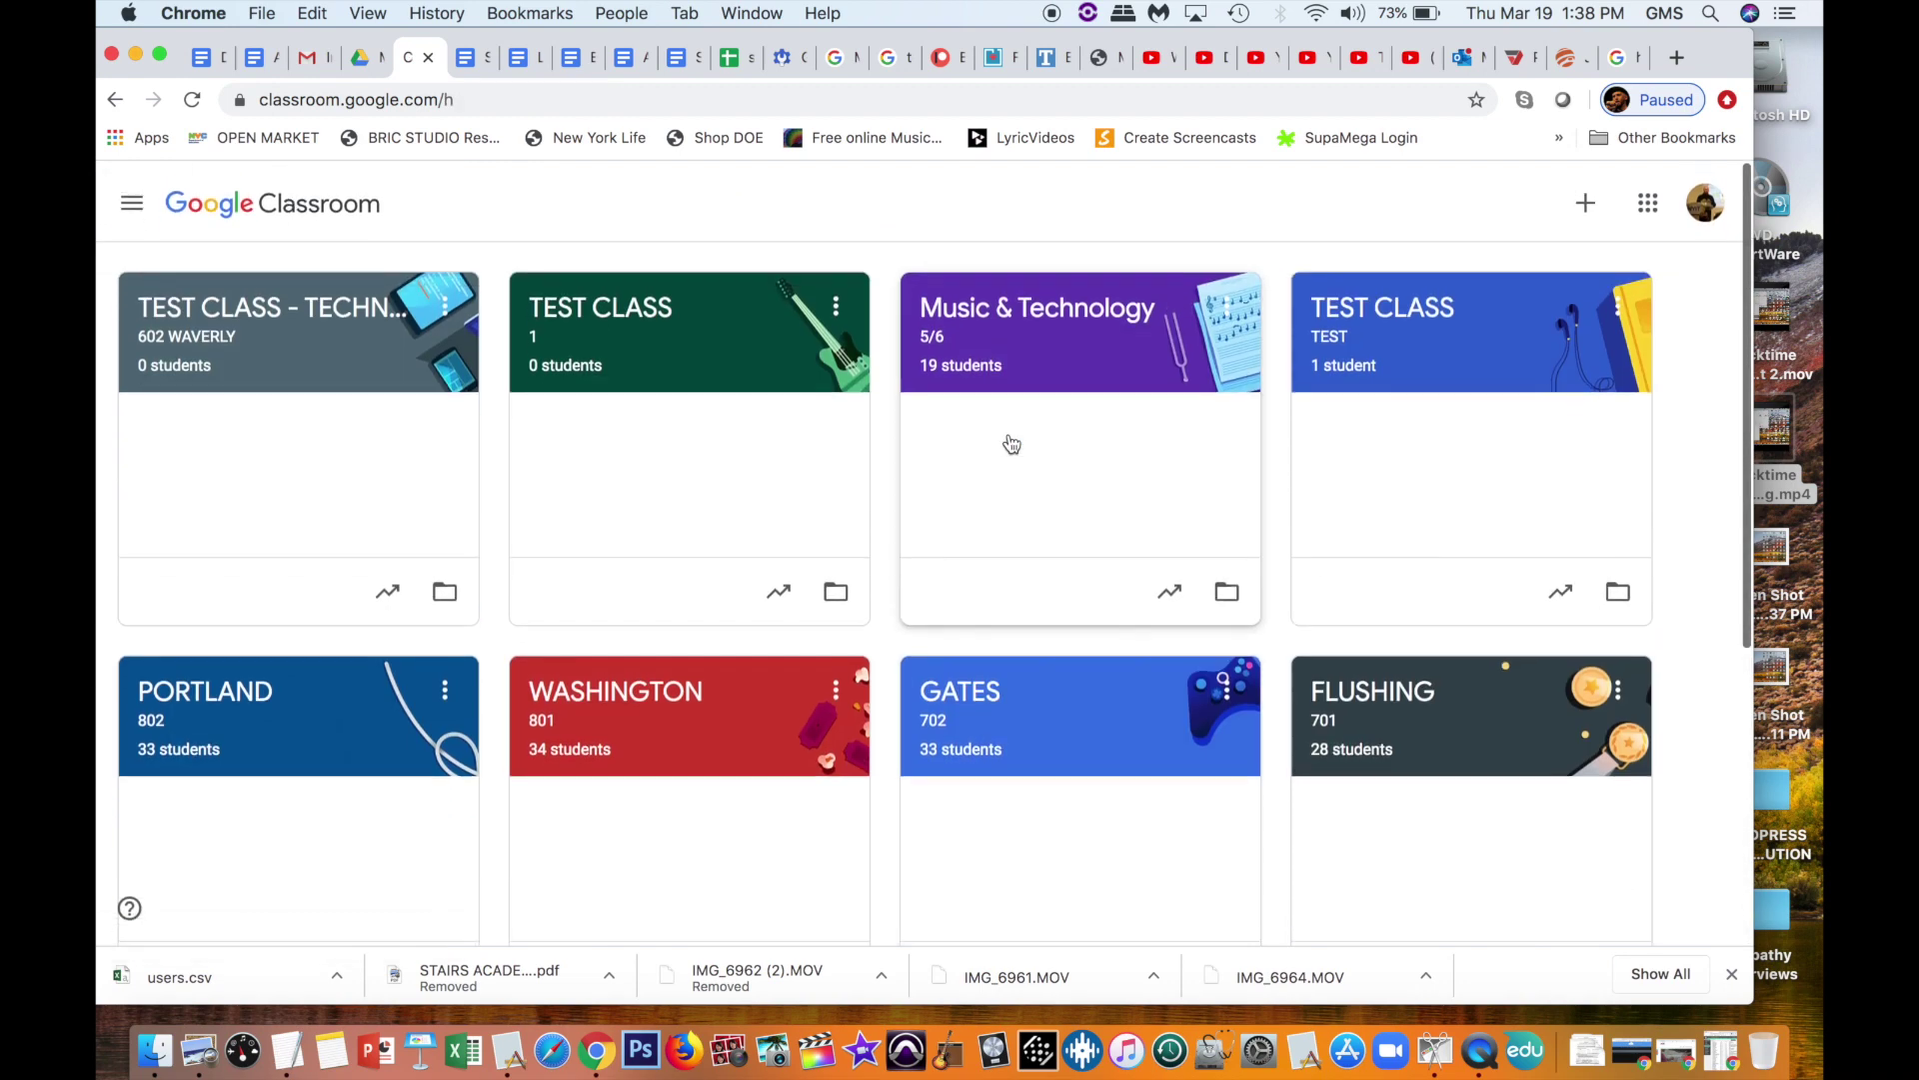
pyautogui.click(238, 307)
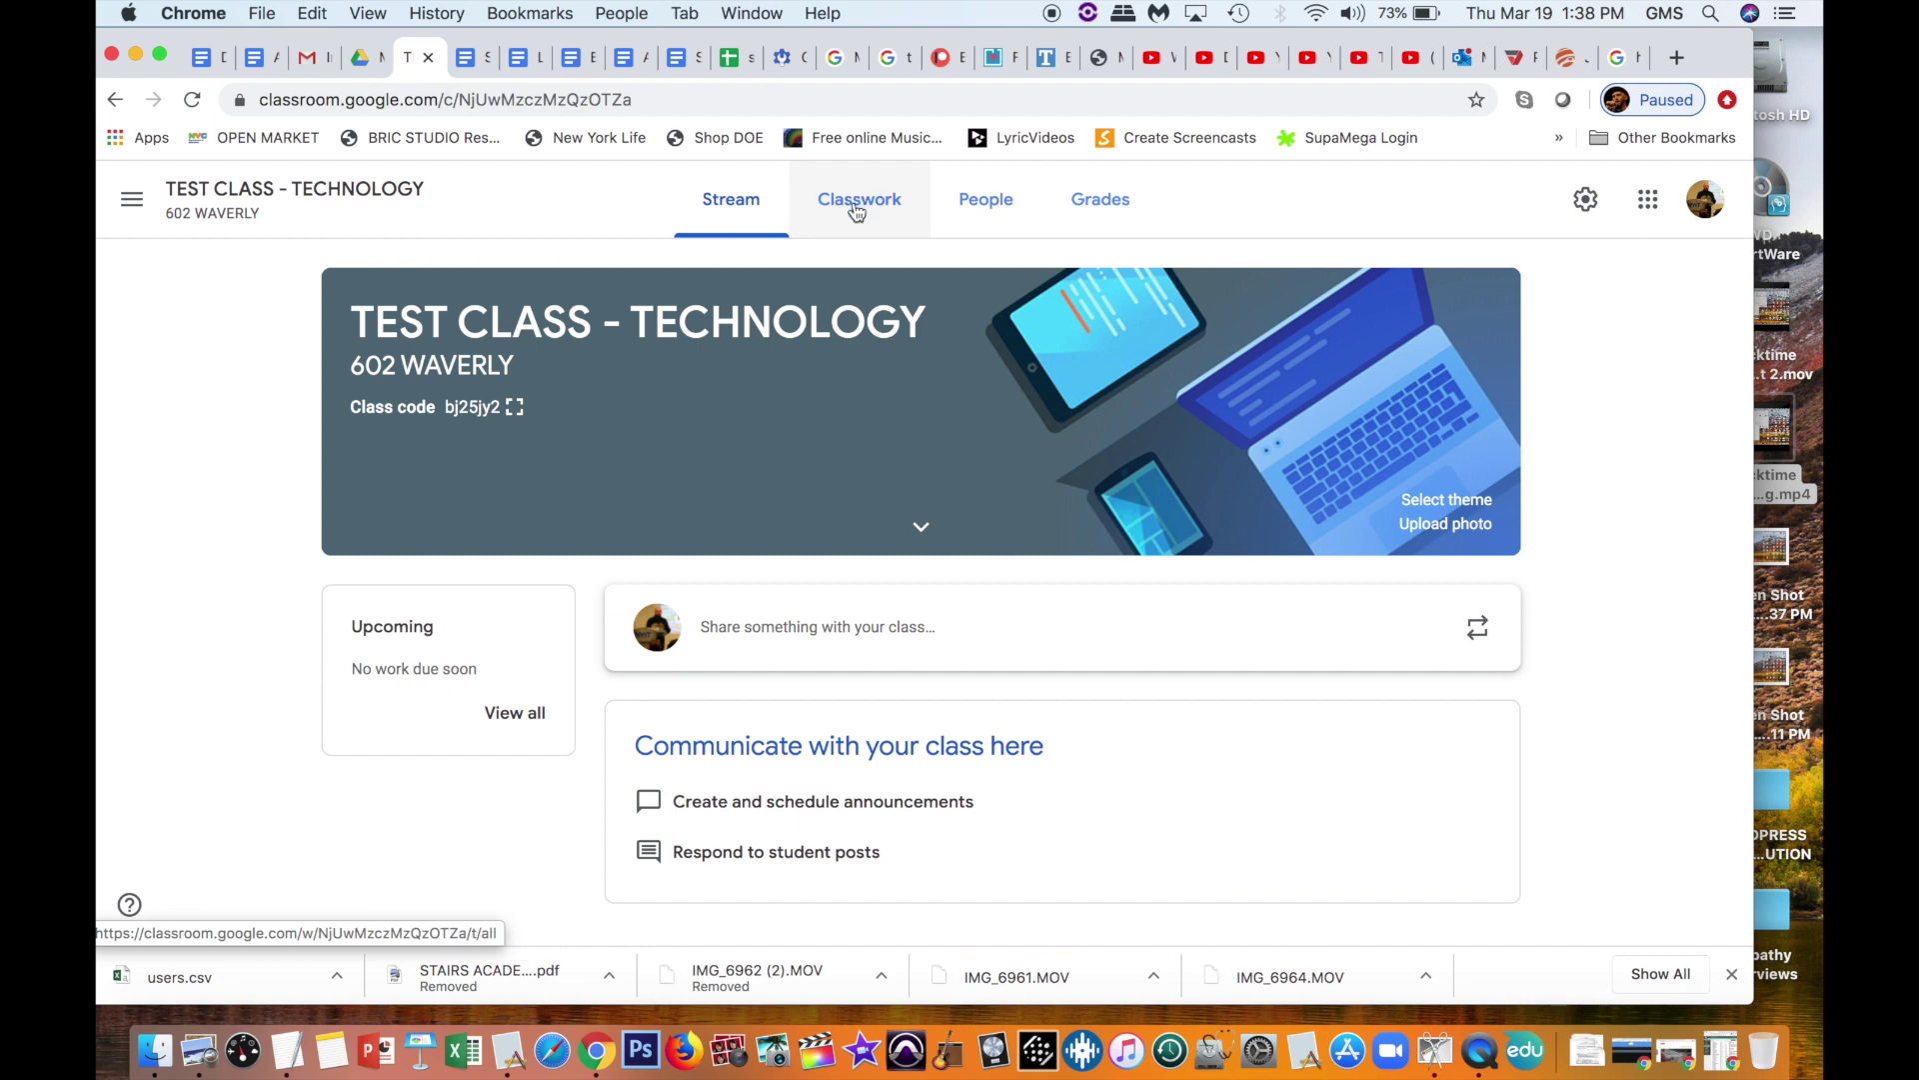
pyautogui.scroll(-1, 968, 558)
# Step: Write and post the announcement 'Hi everybody!' to the class stream
pyautogui.scroll(1, 968, 558)
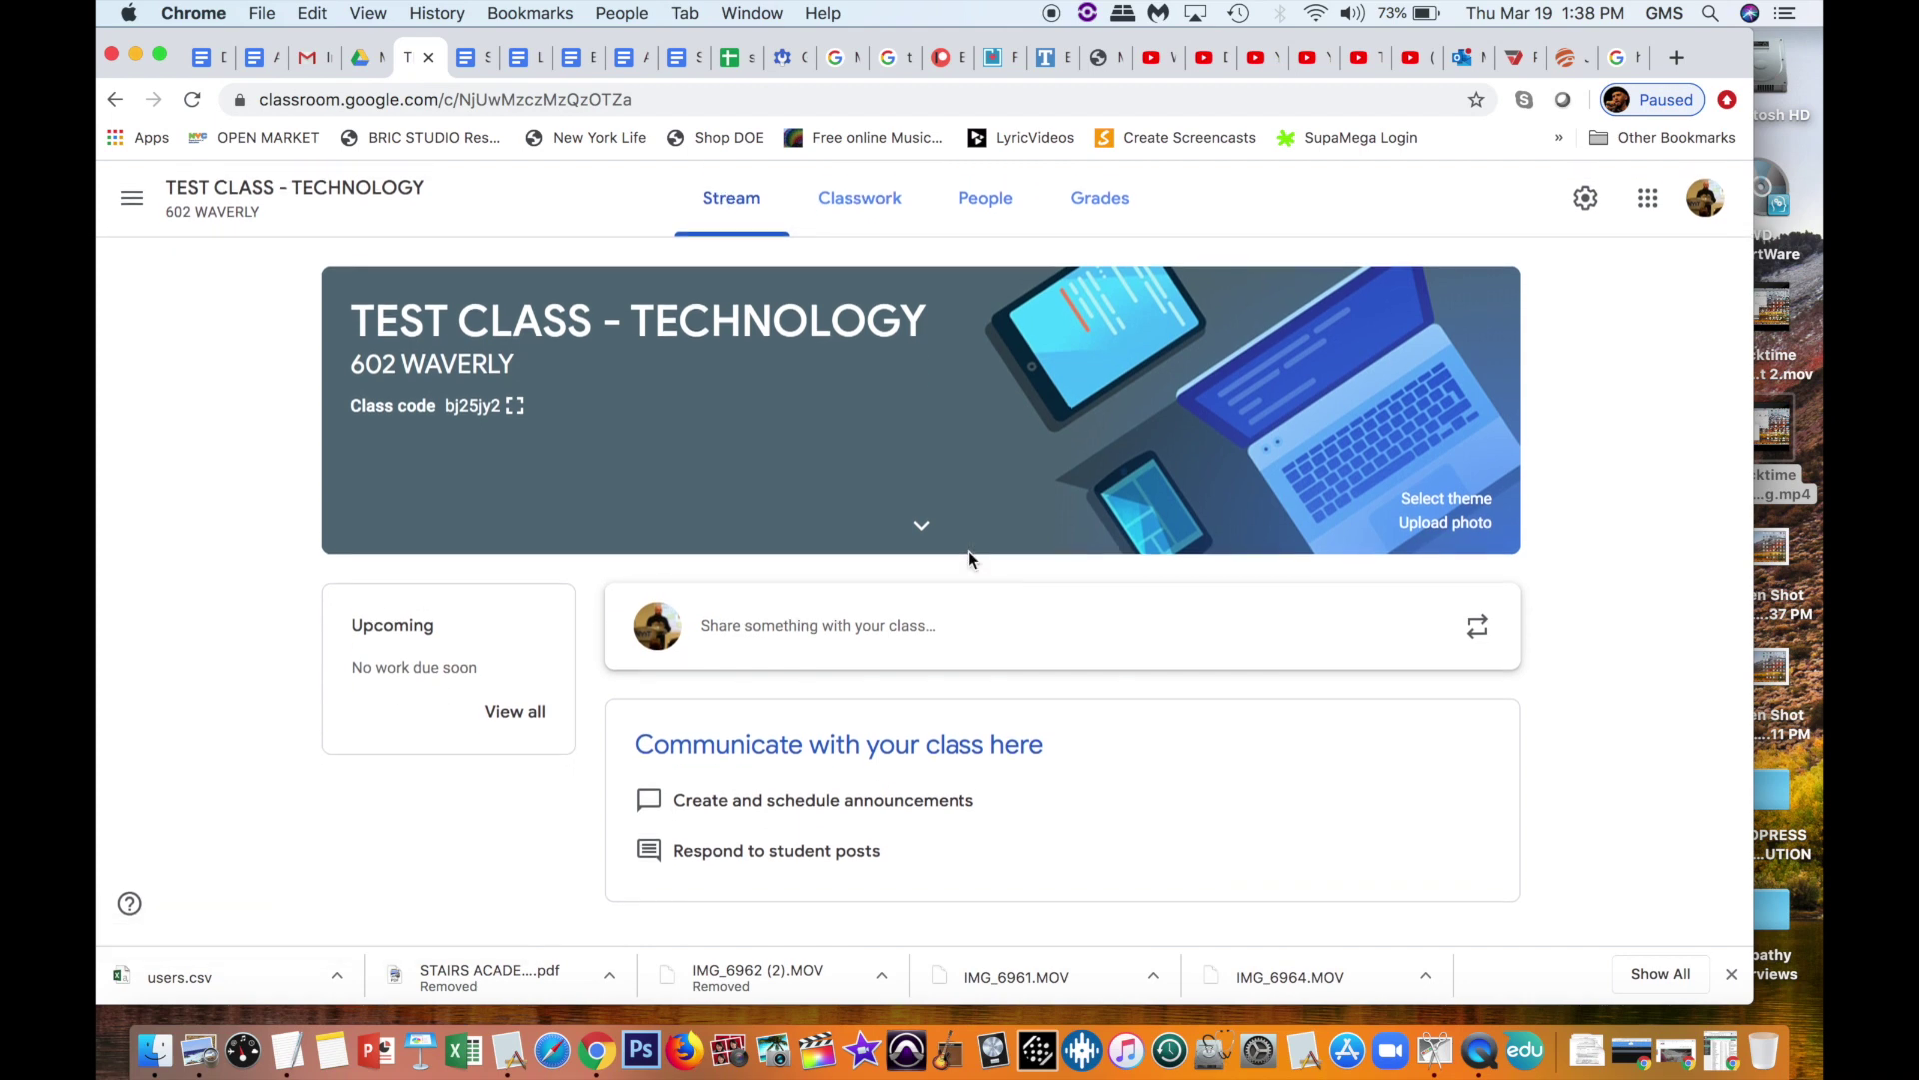
pyautogui.click(892, 628)
pyautogui.write('H')
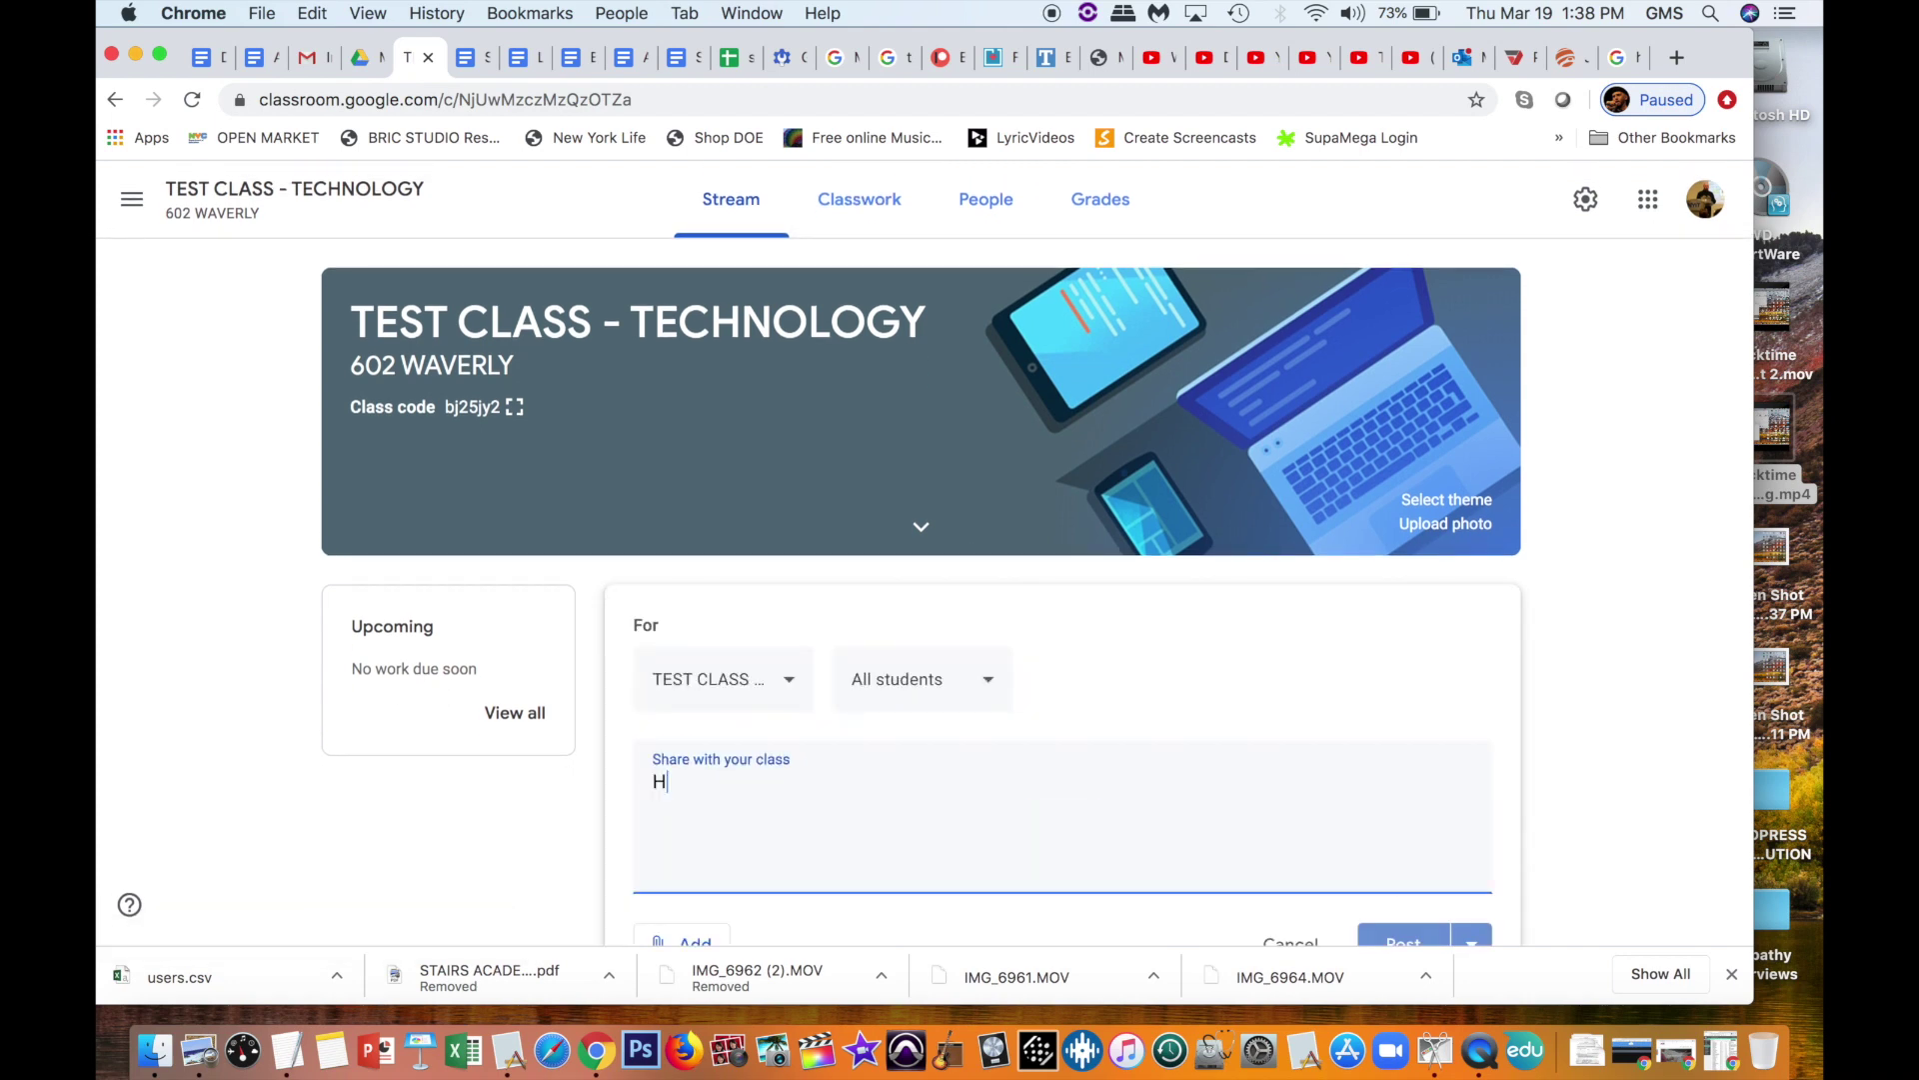
pyautogui.write('i everybody!')
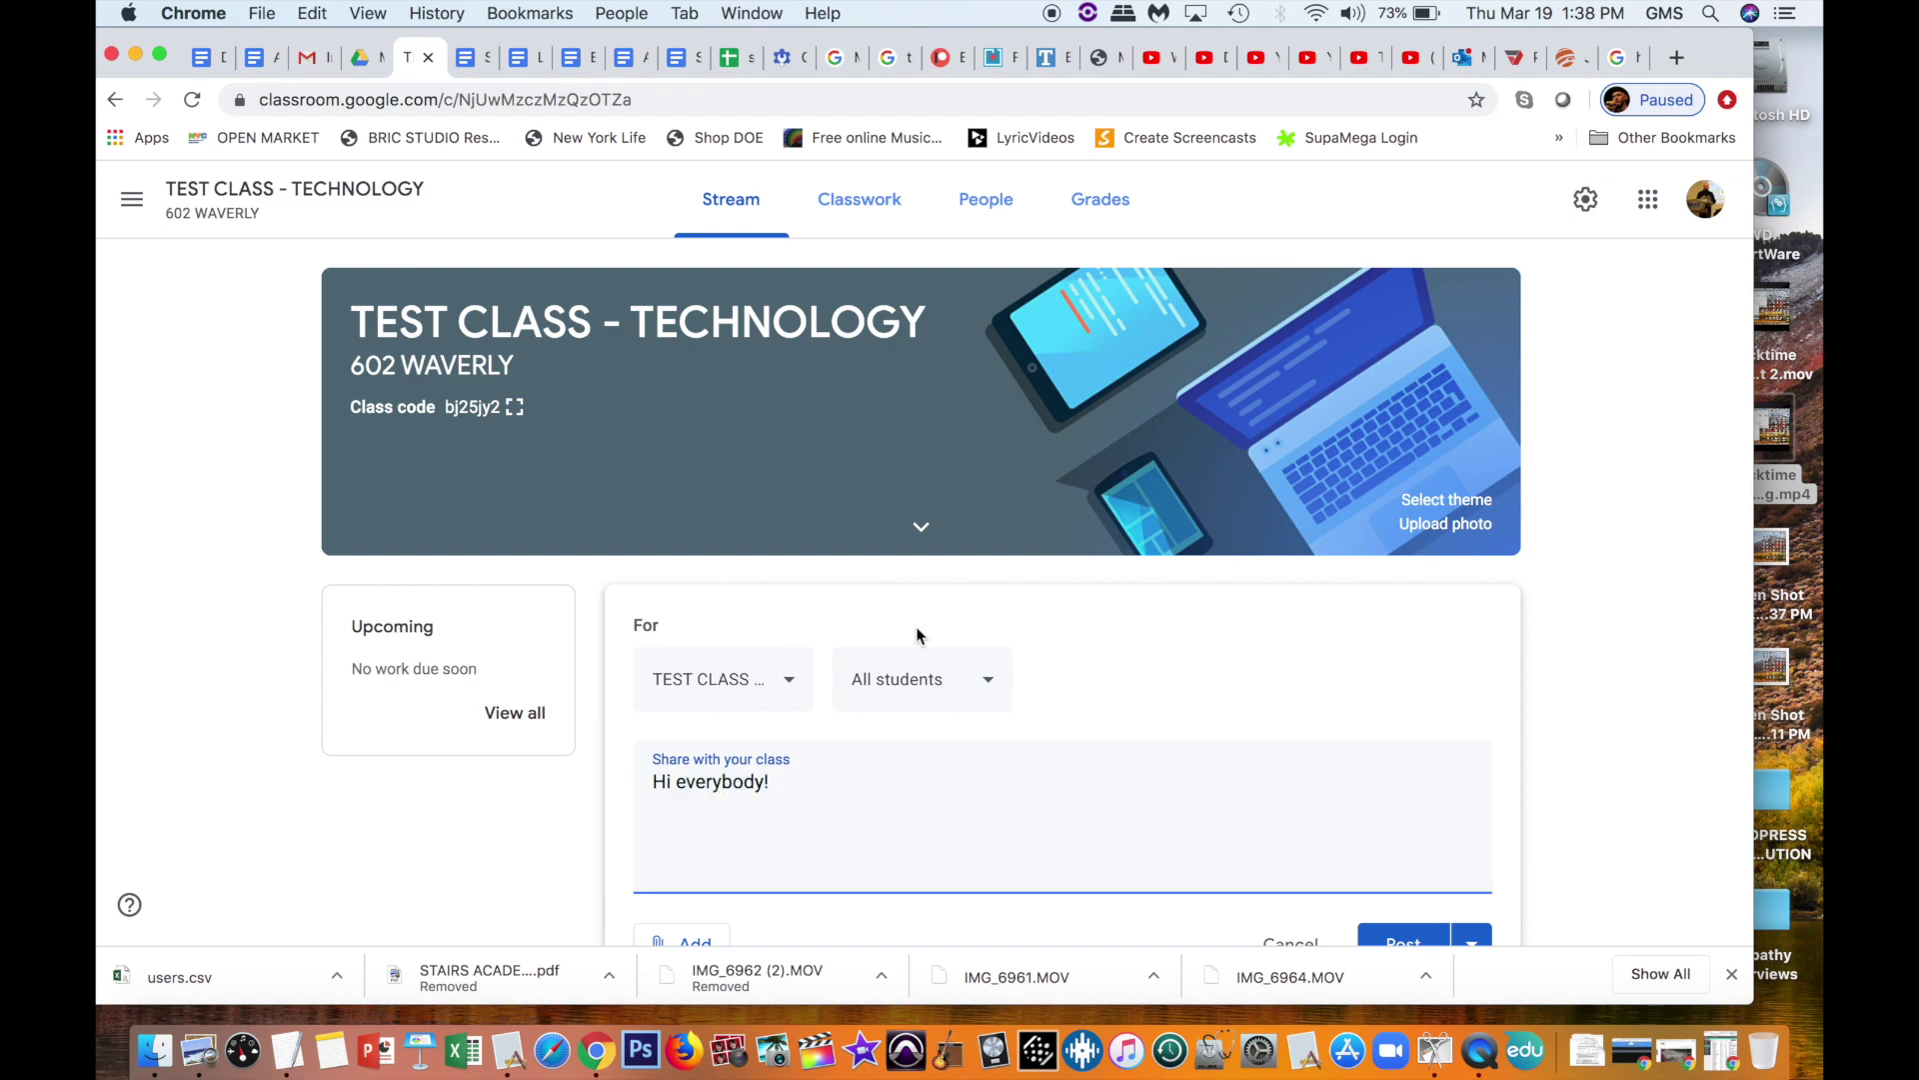
pyautogui.scroll(-3, 1020, 750)
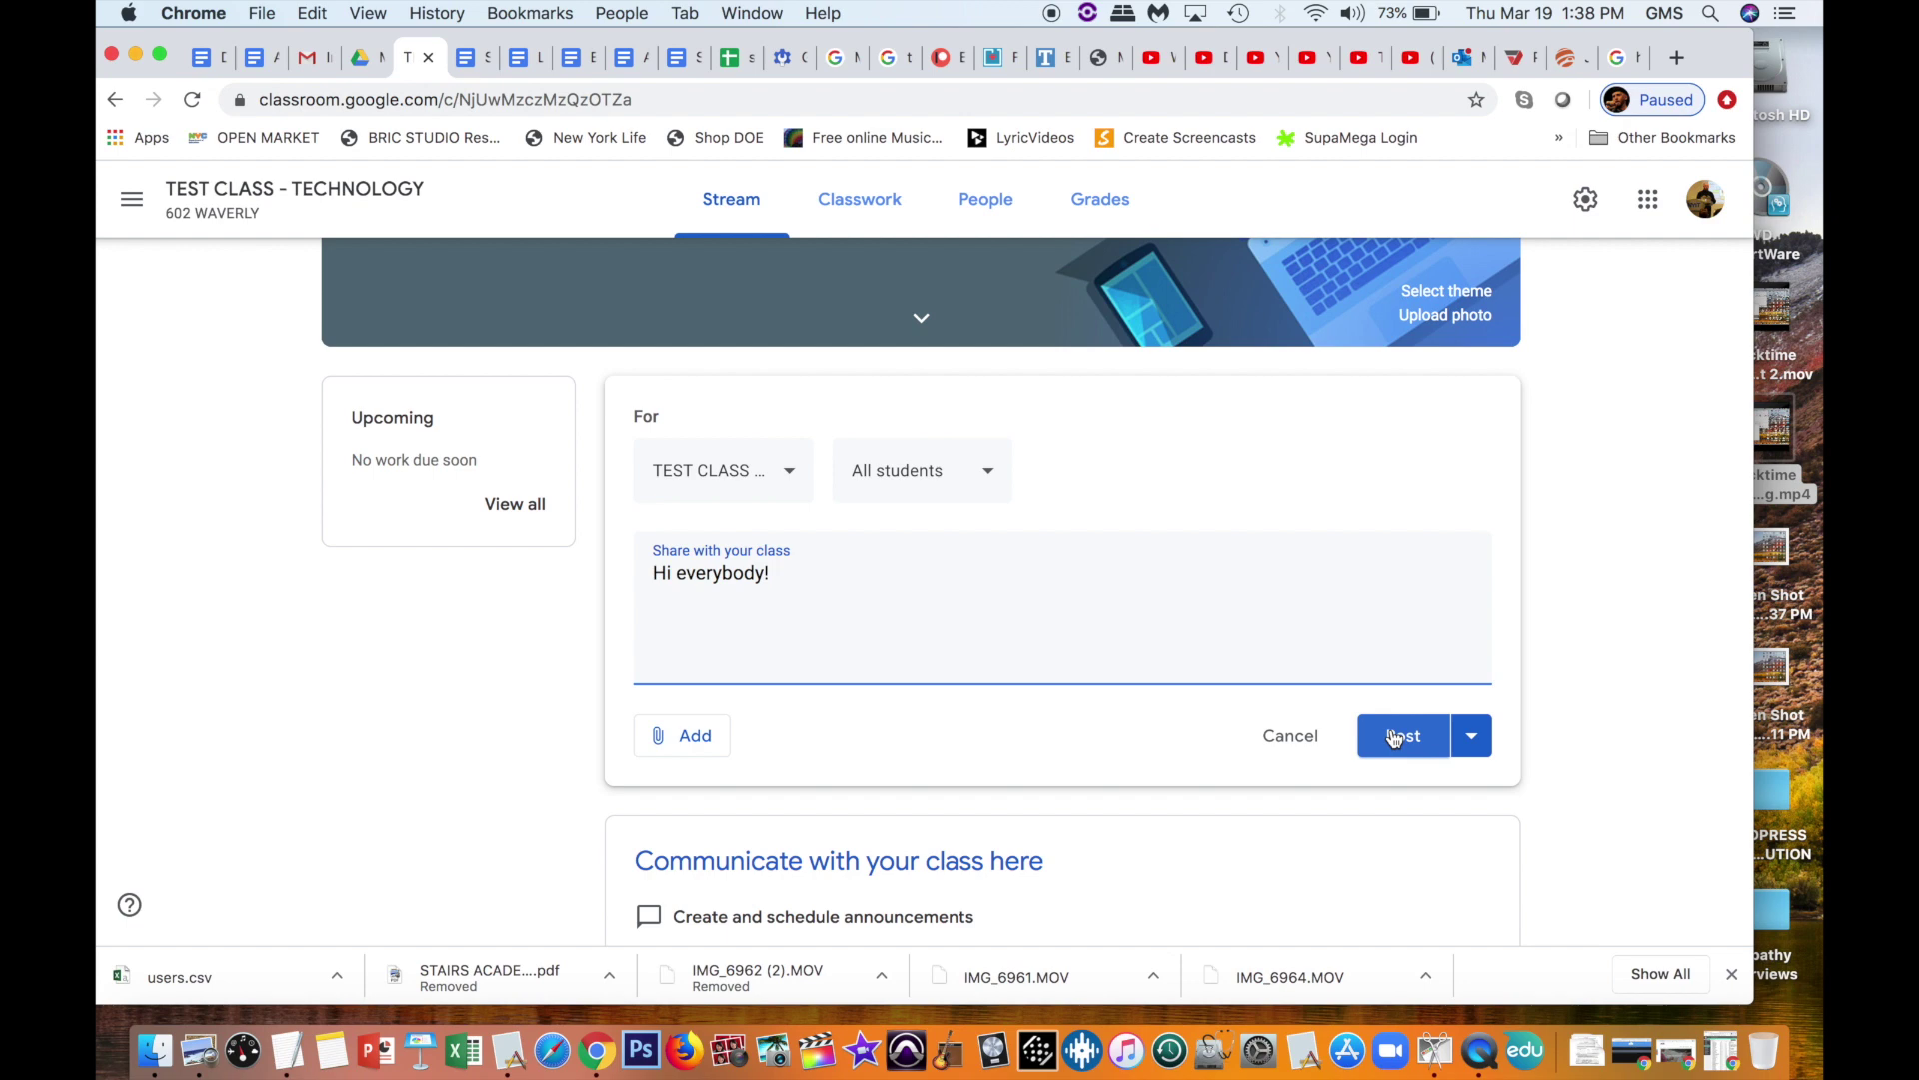
pyautogui.click(1396, 737)
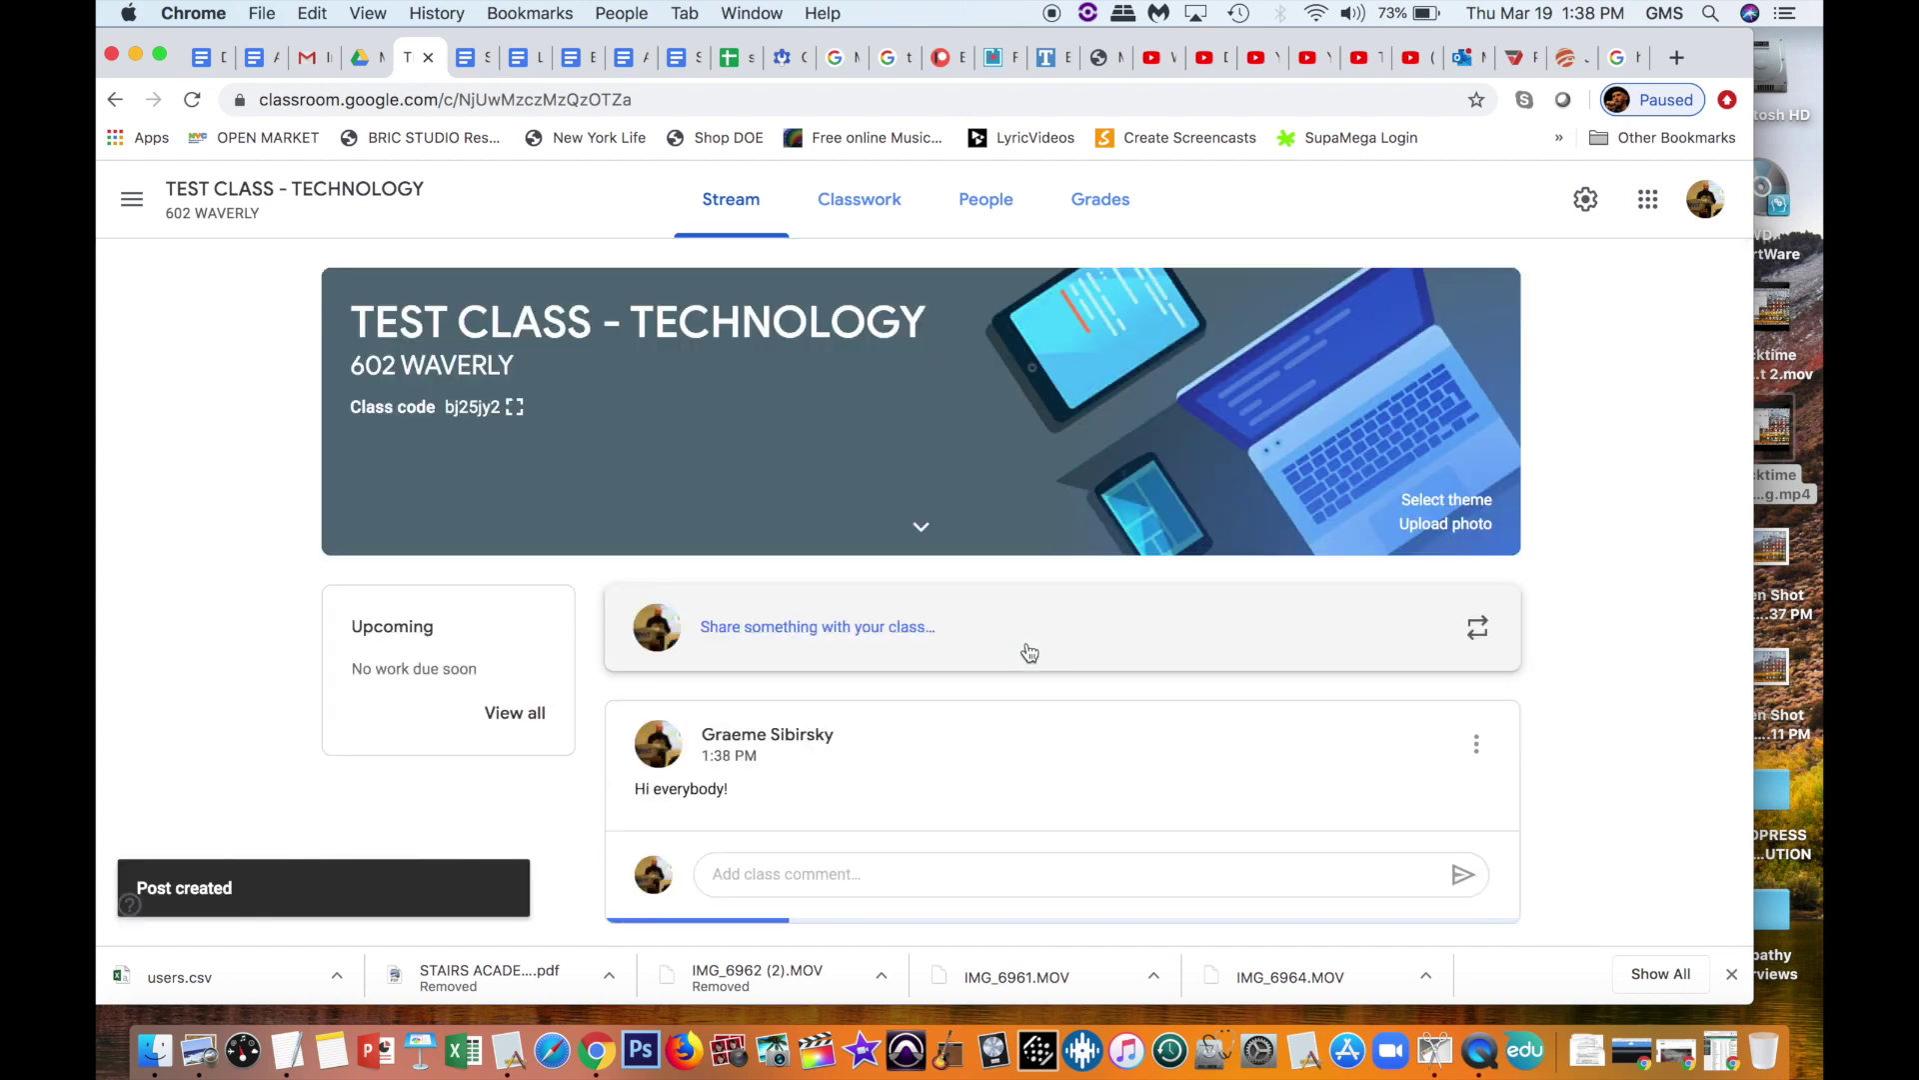
pyautogui.click(740, 870)
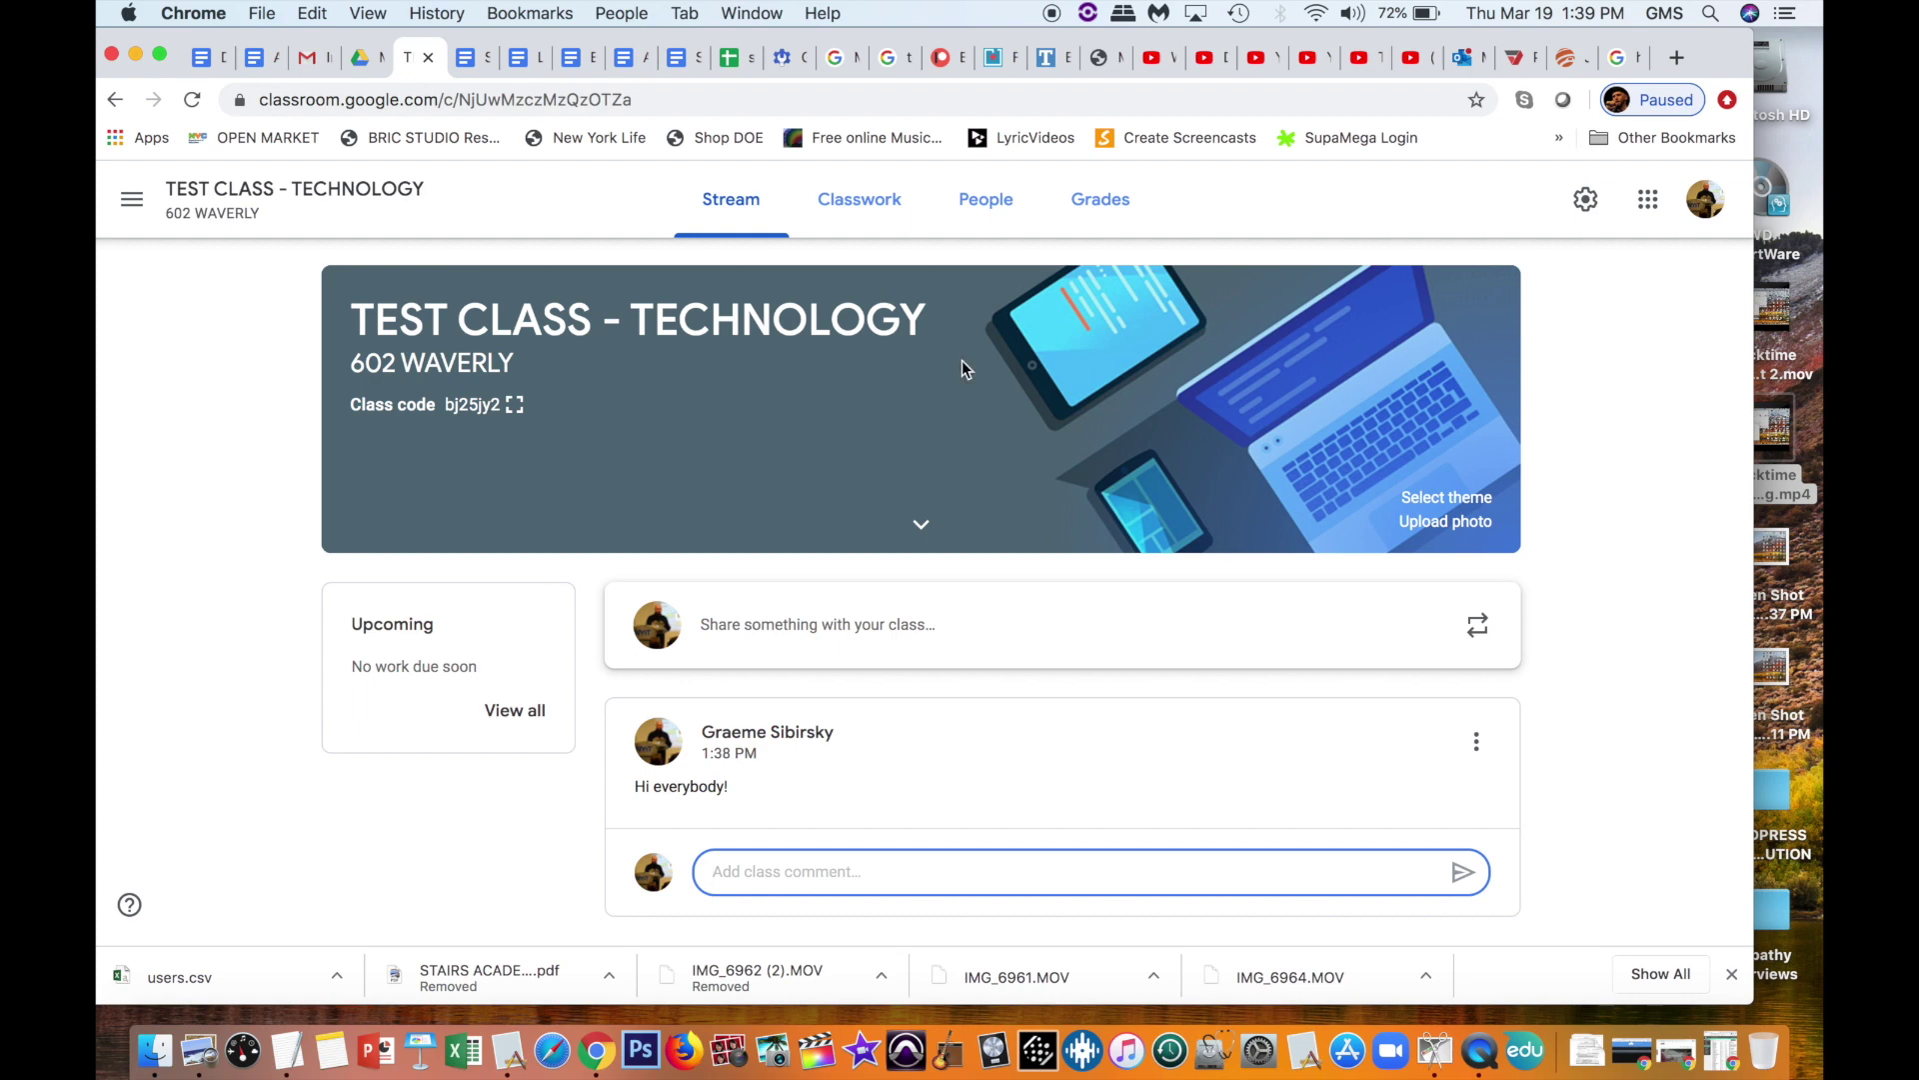
# Step: Go to the People page and select the invite line containing the class code
pyautogui.click(851, 205)
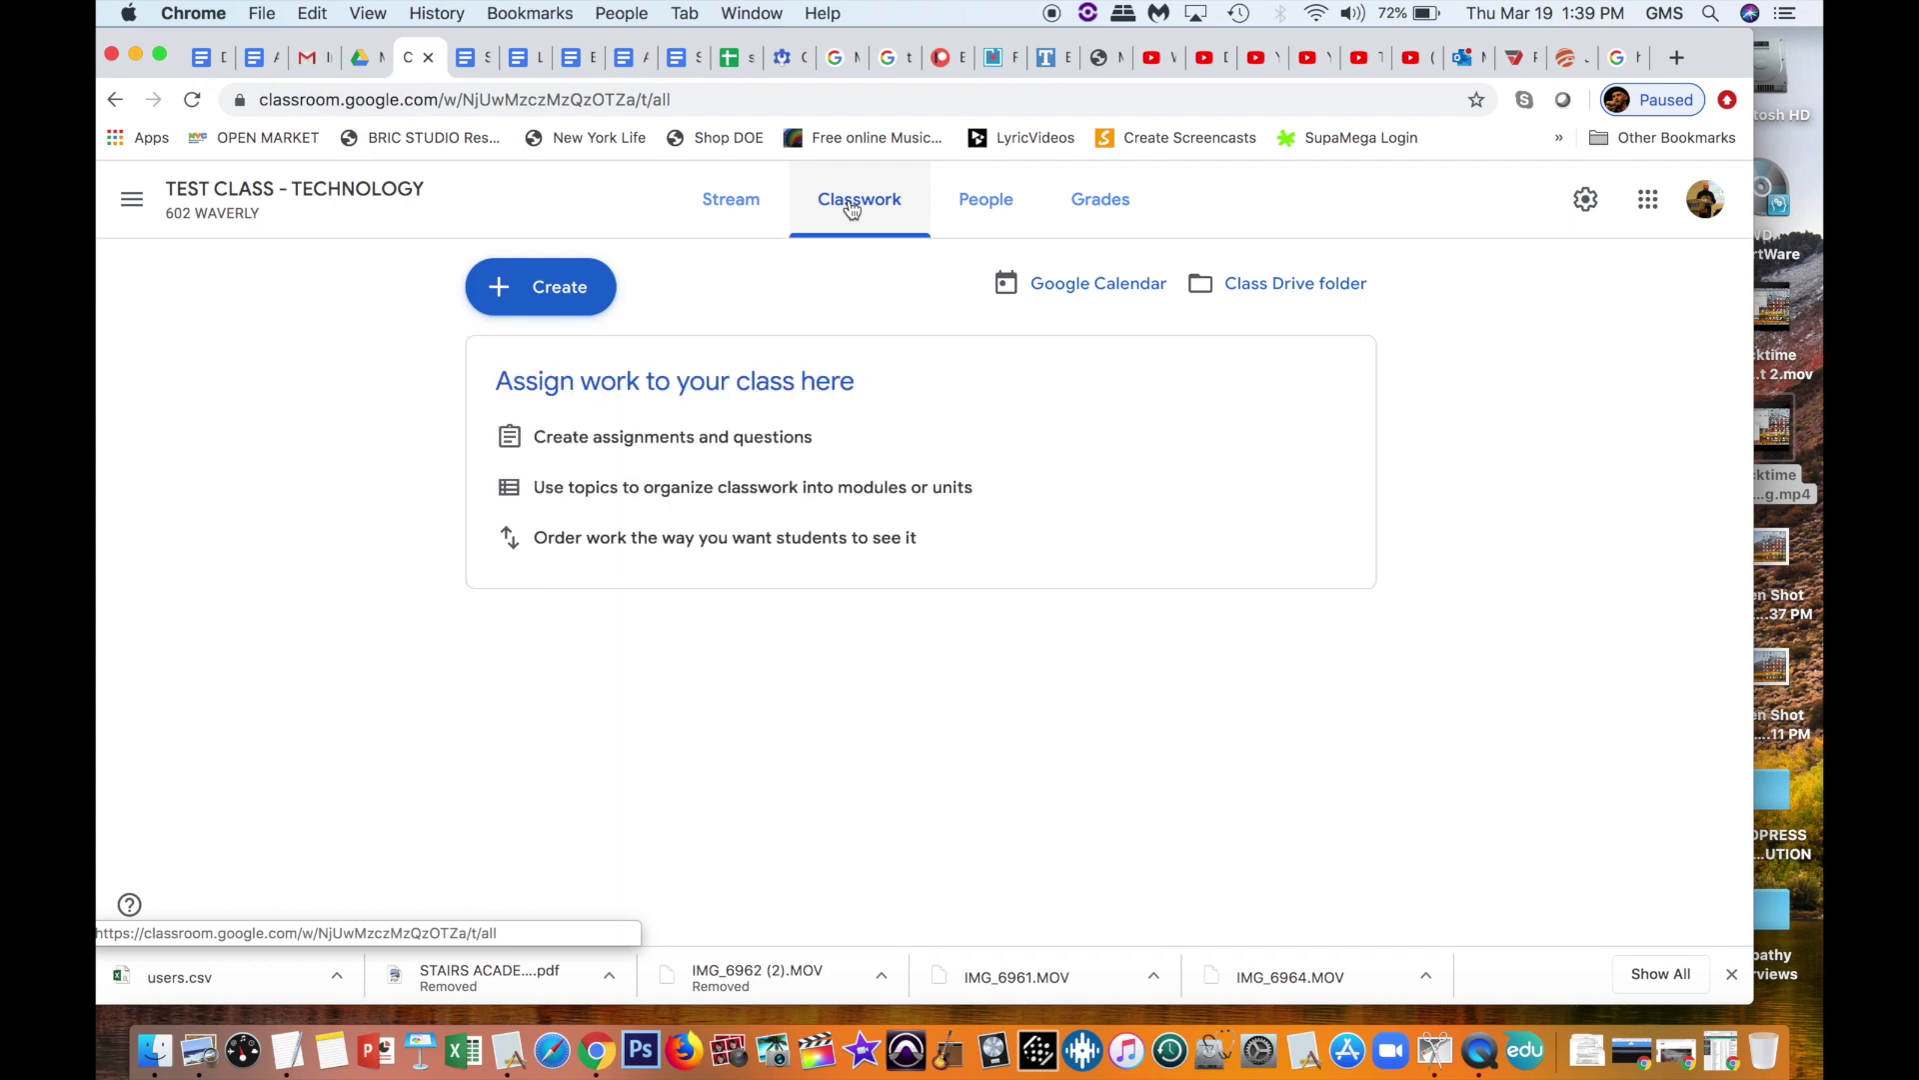
pyautogui.click(993, 203)
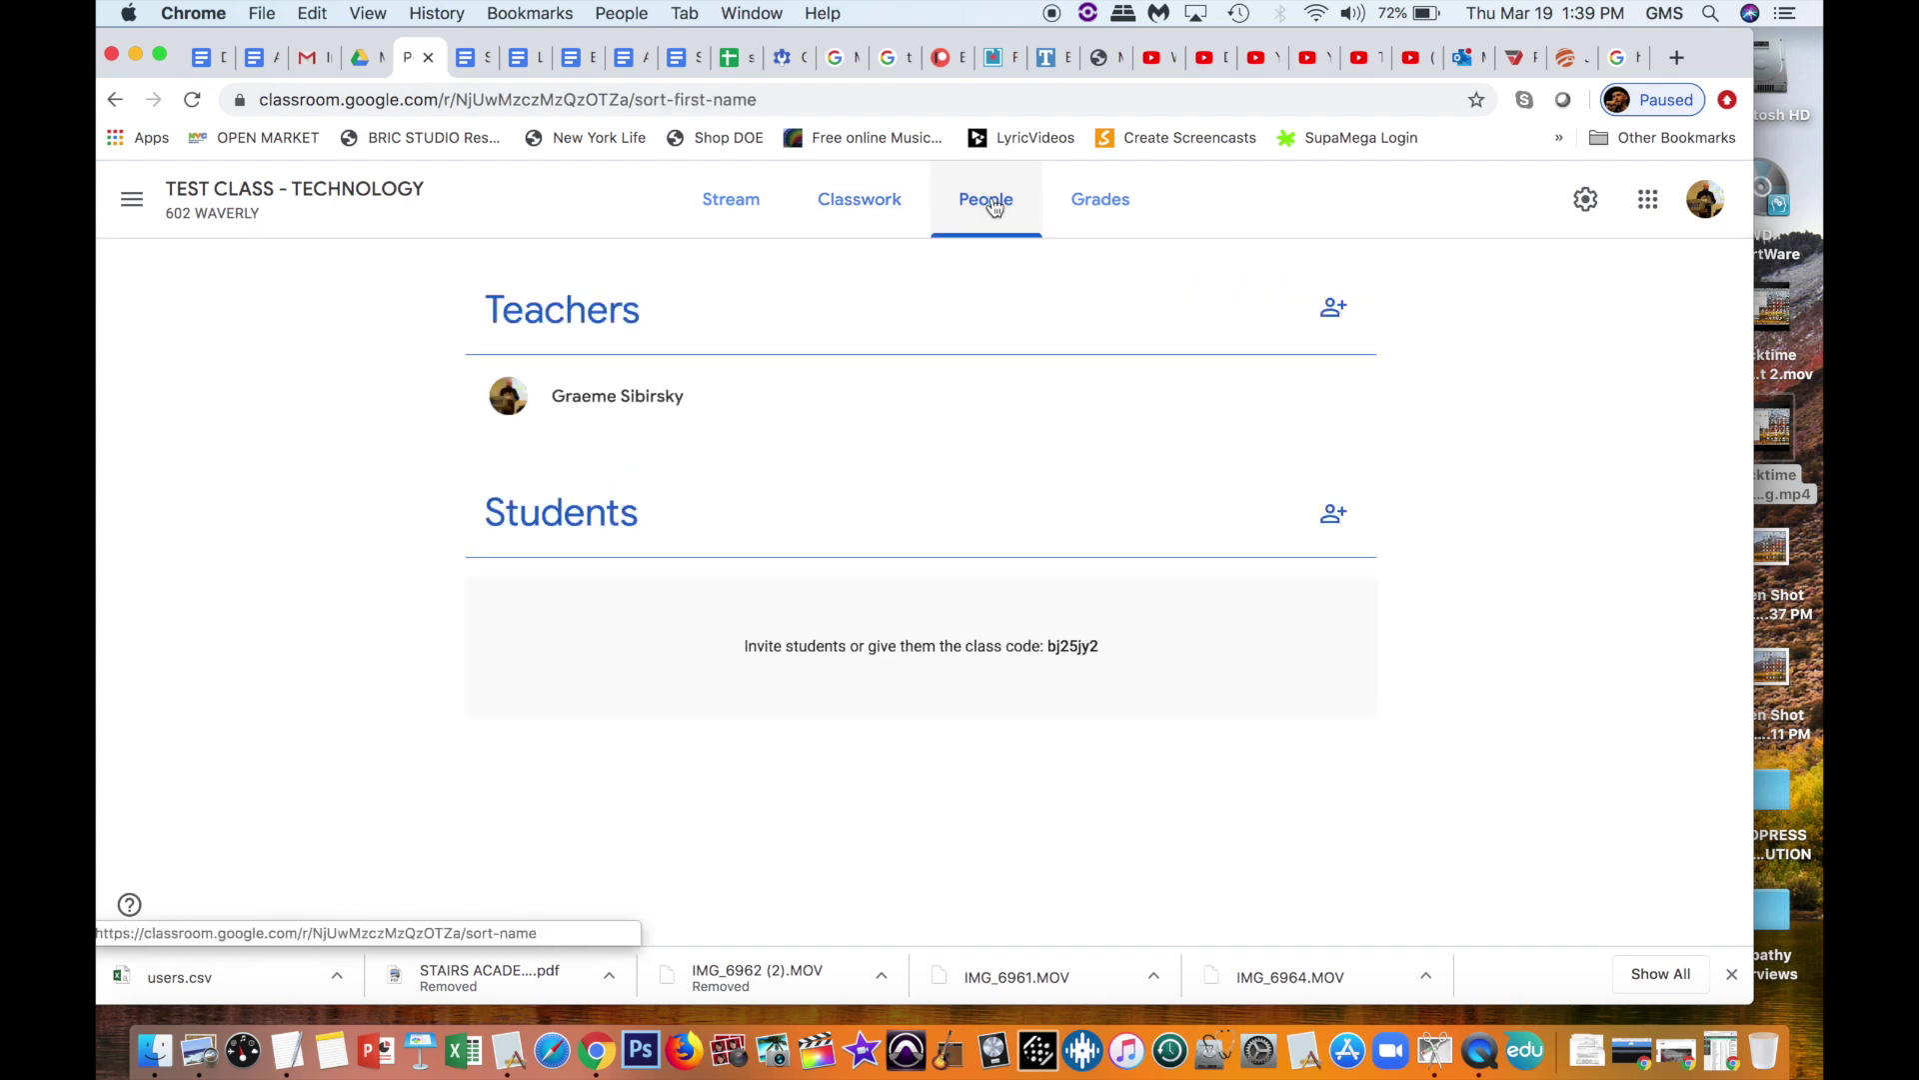
pyautogui.doubleClick(759, 648)
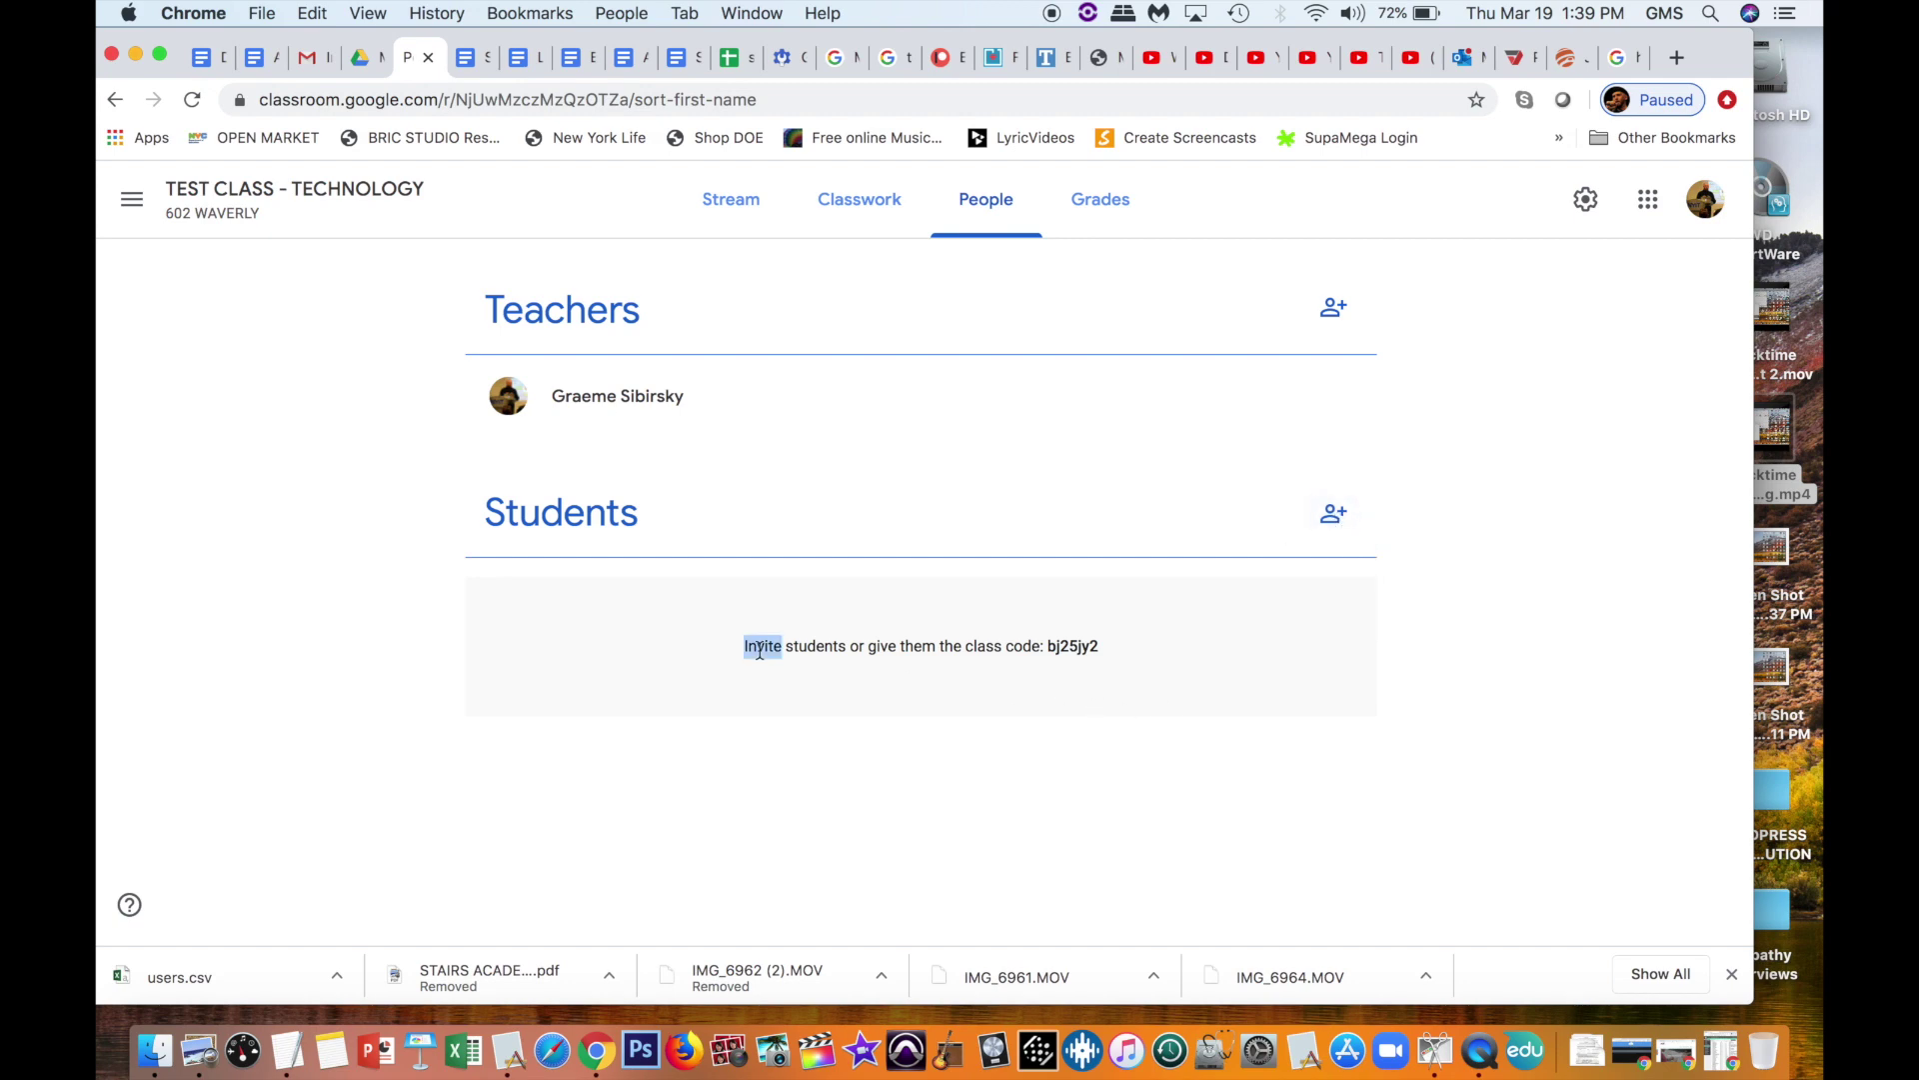
pyautogui.moveTo(760, 648); pyautogui.dragTo(1090, 645)
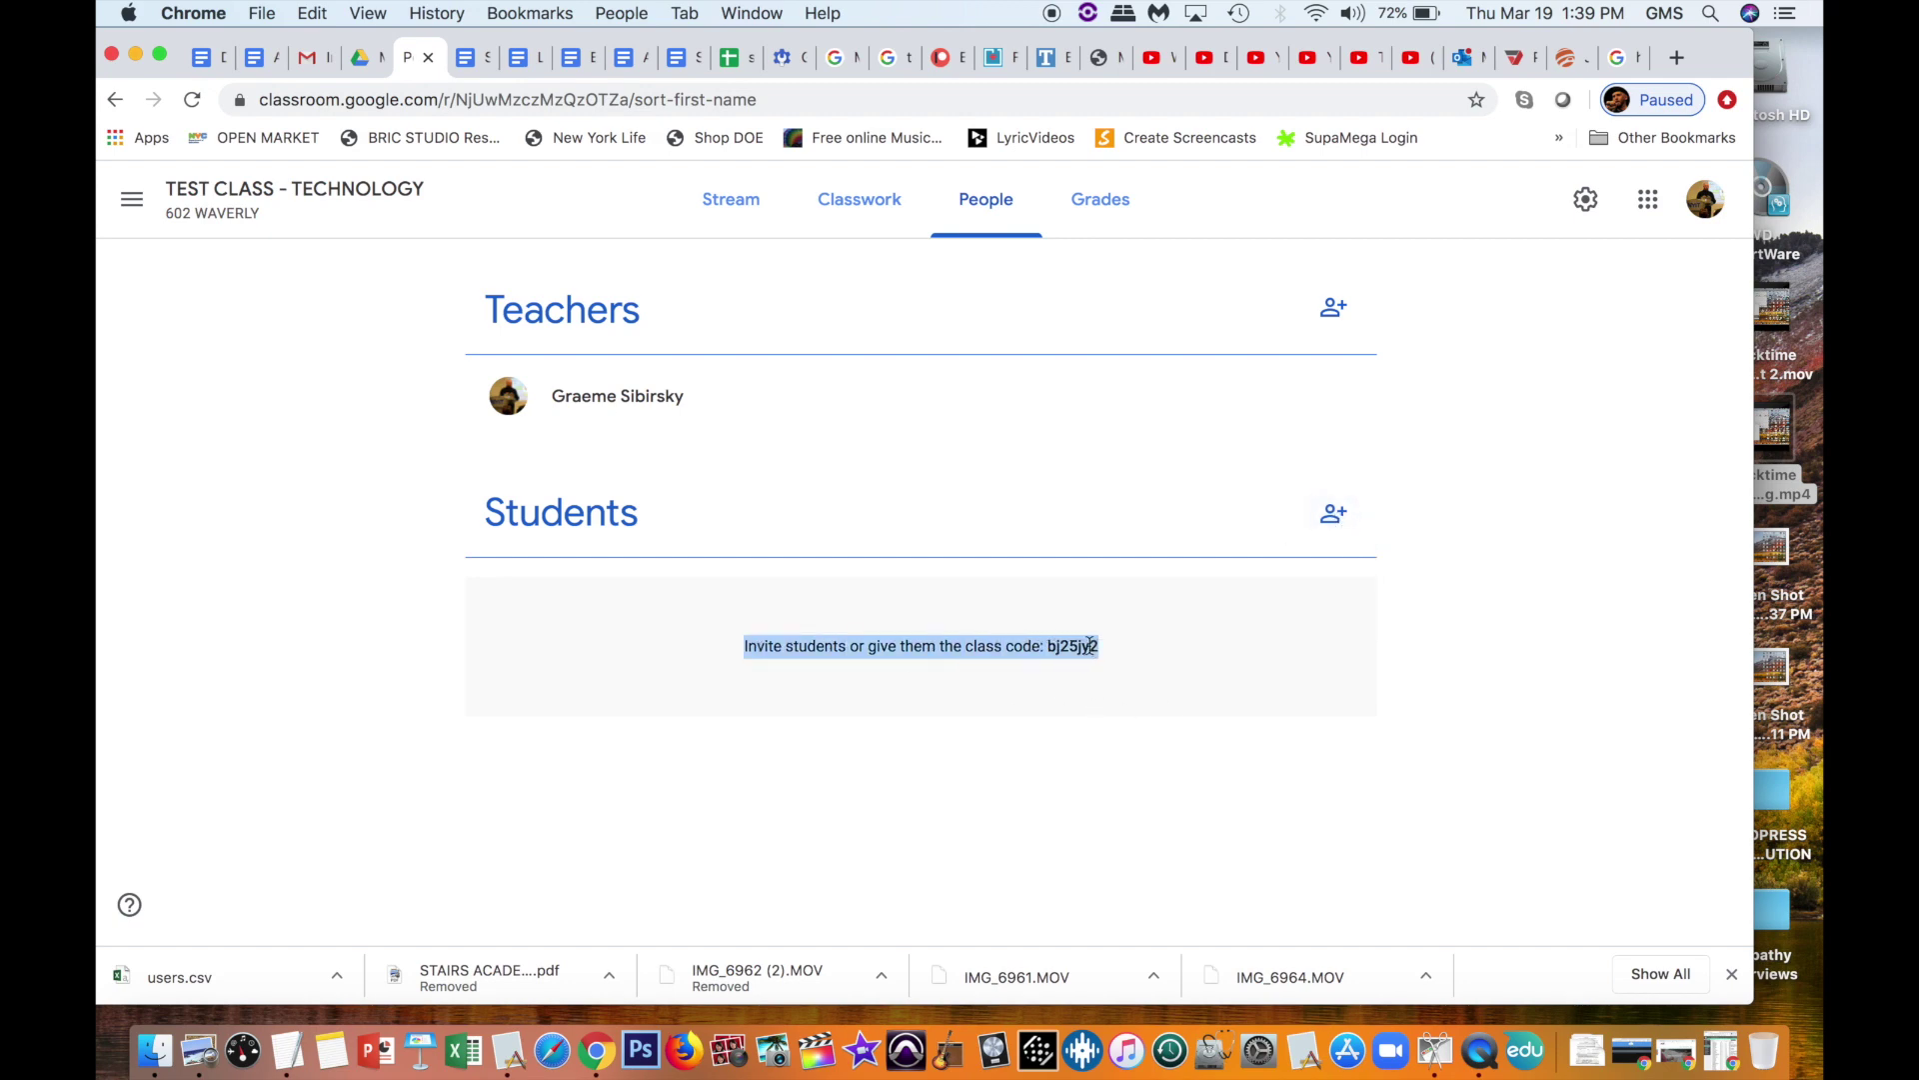
pyautogui.click(1398, 554)
# Step: Search students with 'a', add two invitees, then cancel without sending
pyautogui.click(1340, 516)
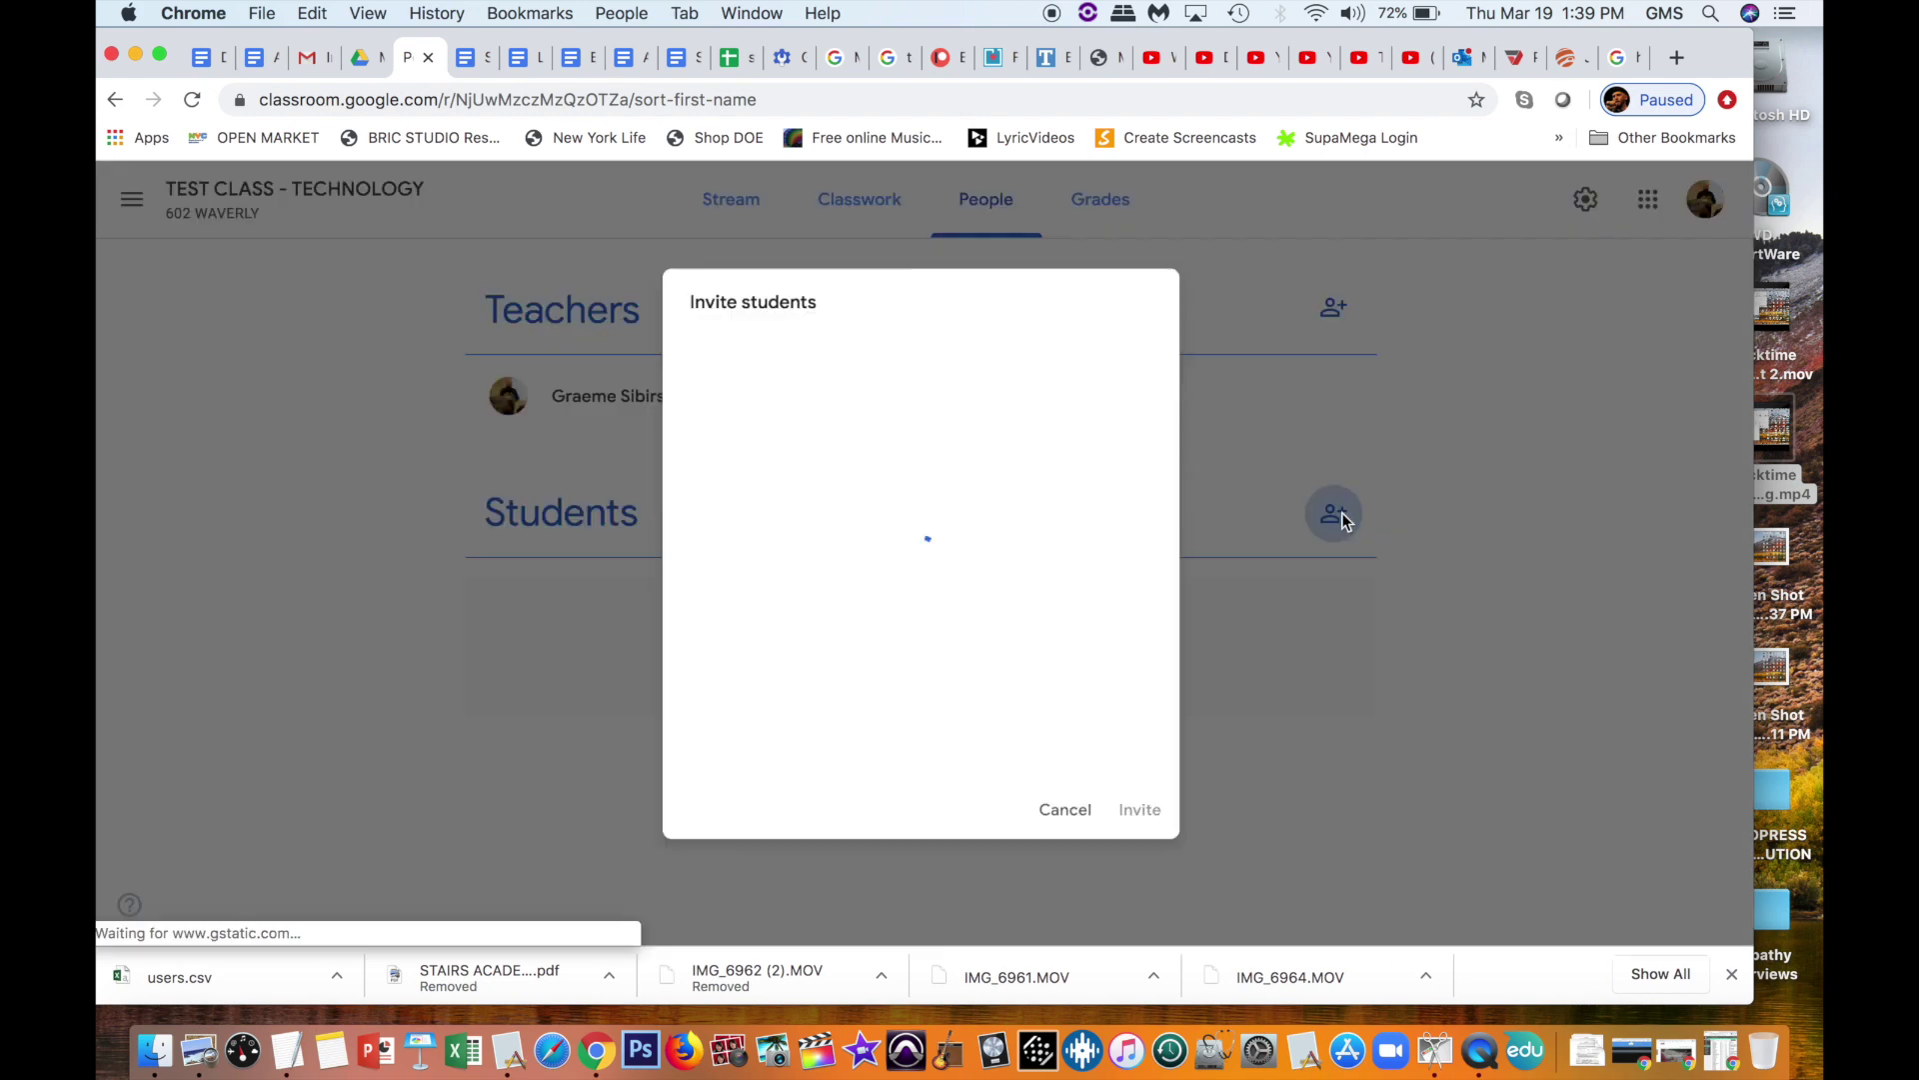
pyautogui.write('a')
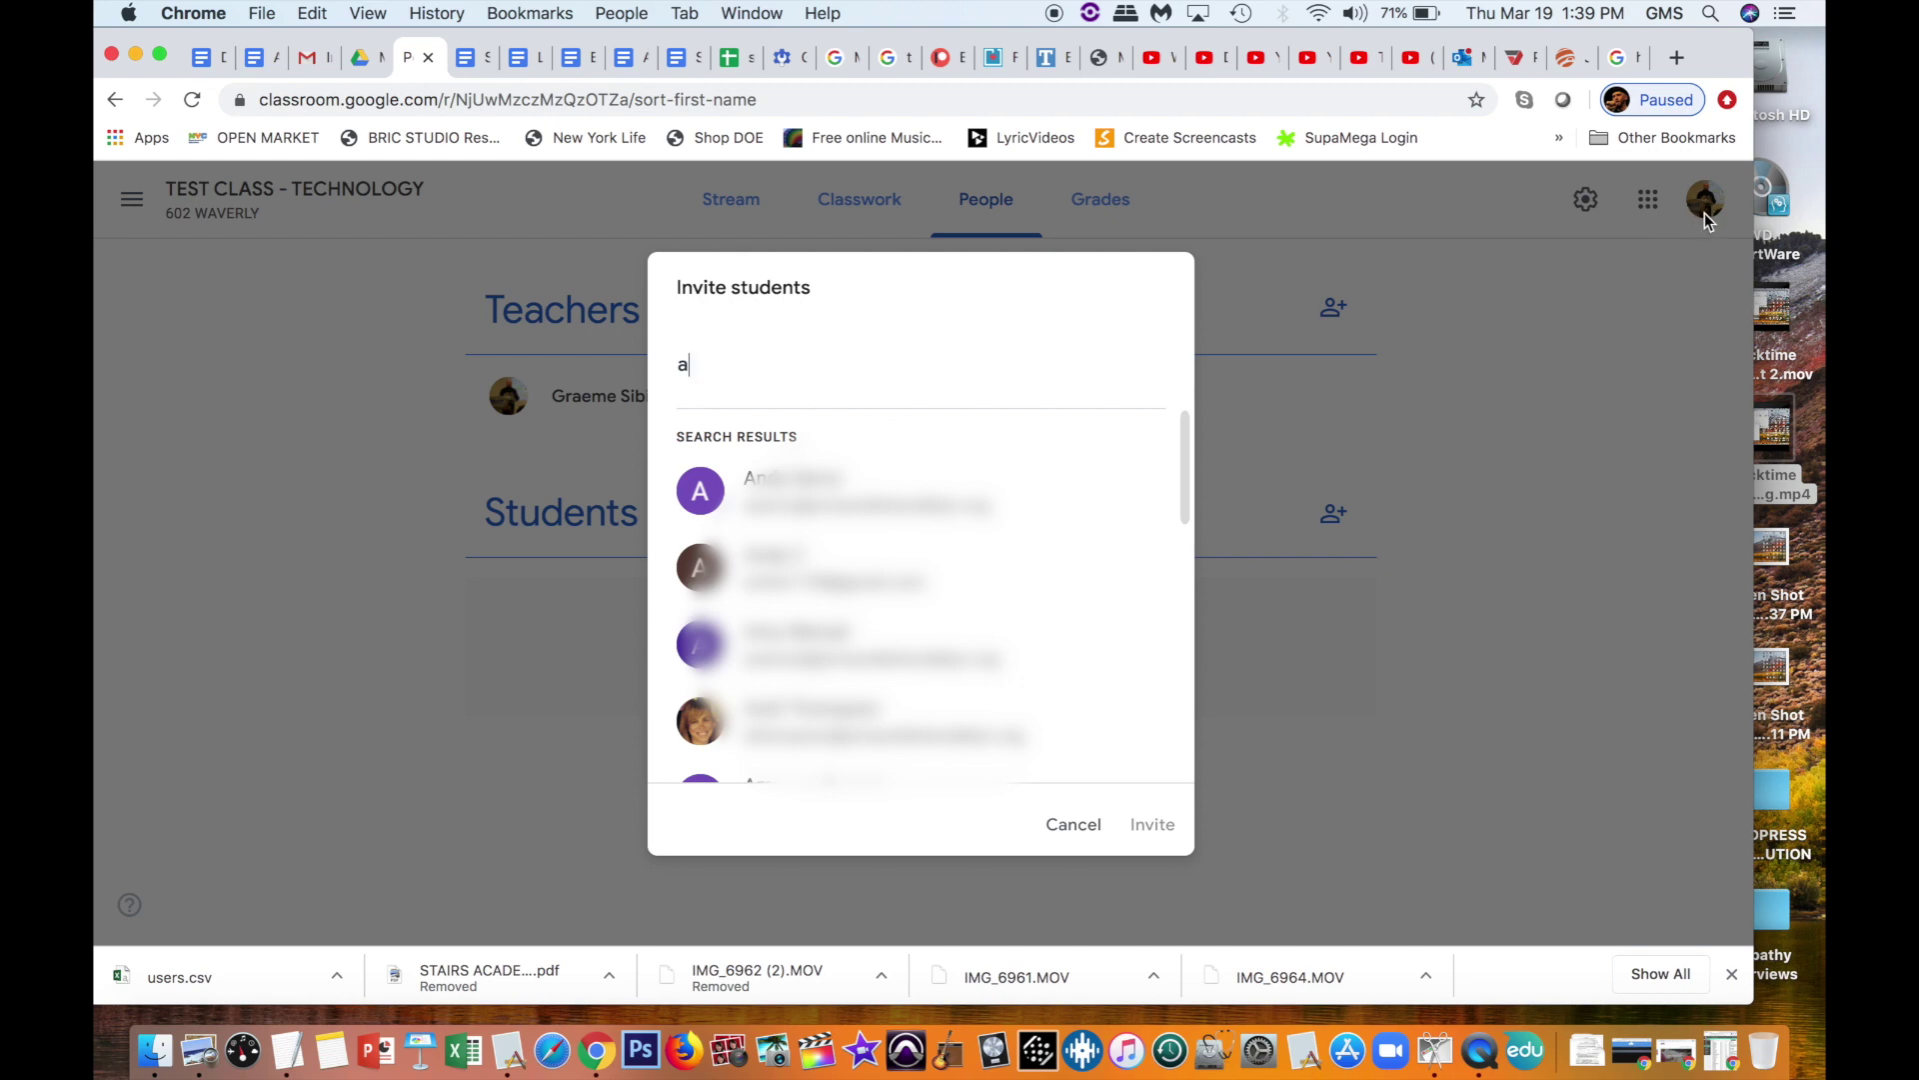
pyautogui.scroll(-5, 880, 599)
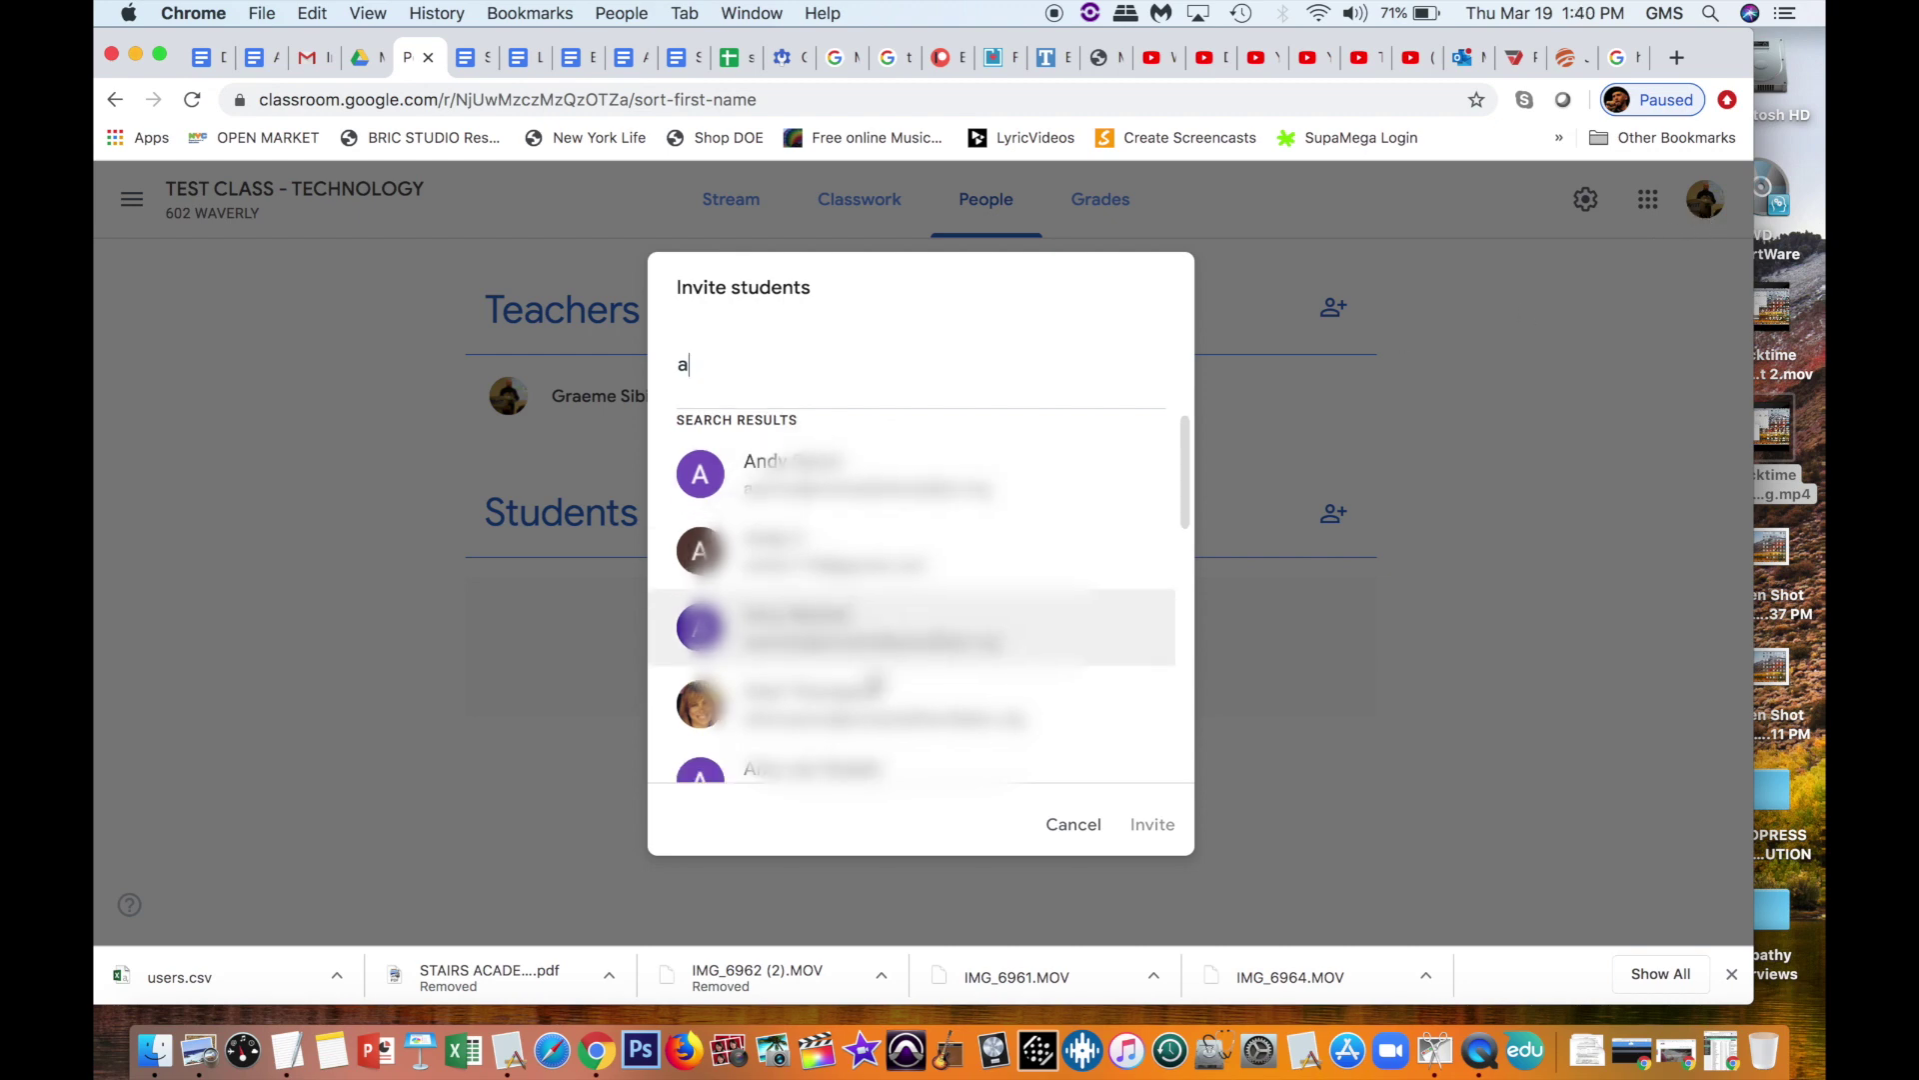
pyautogui.scroll(-3, 912, 595)
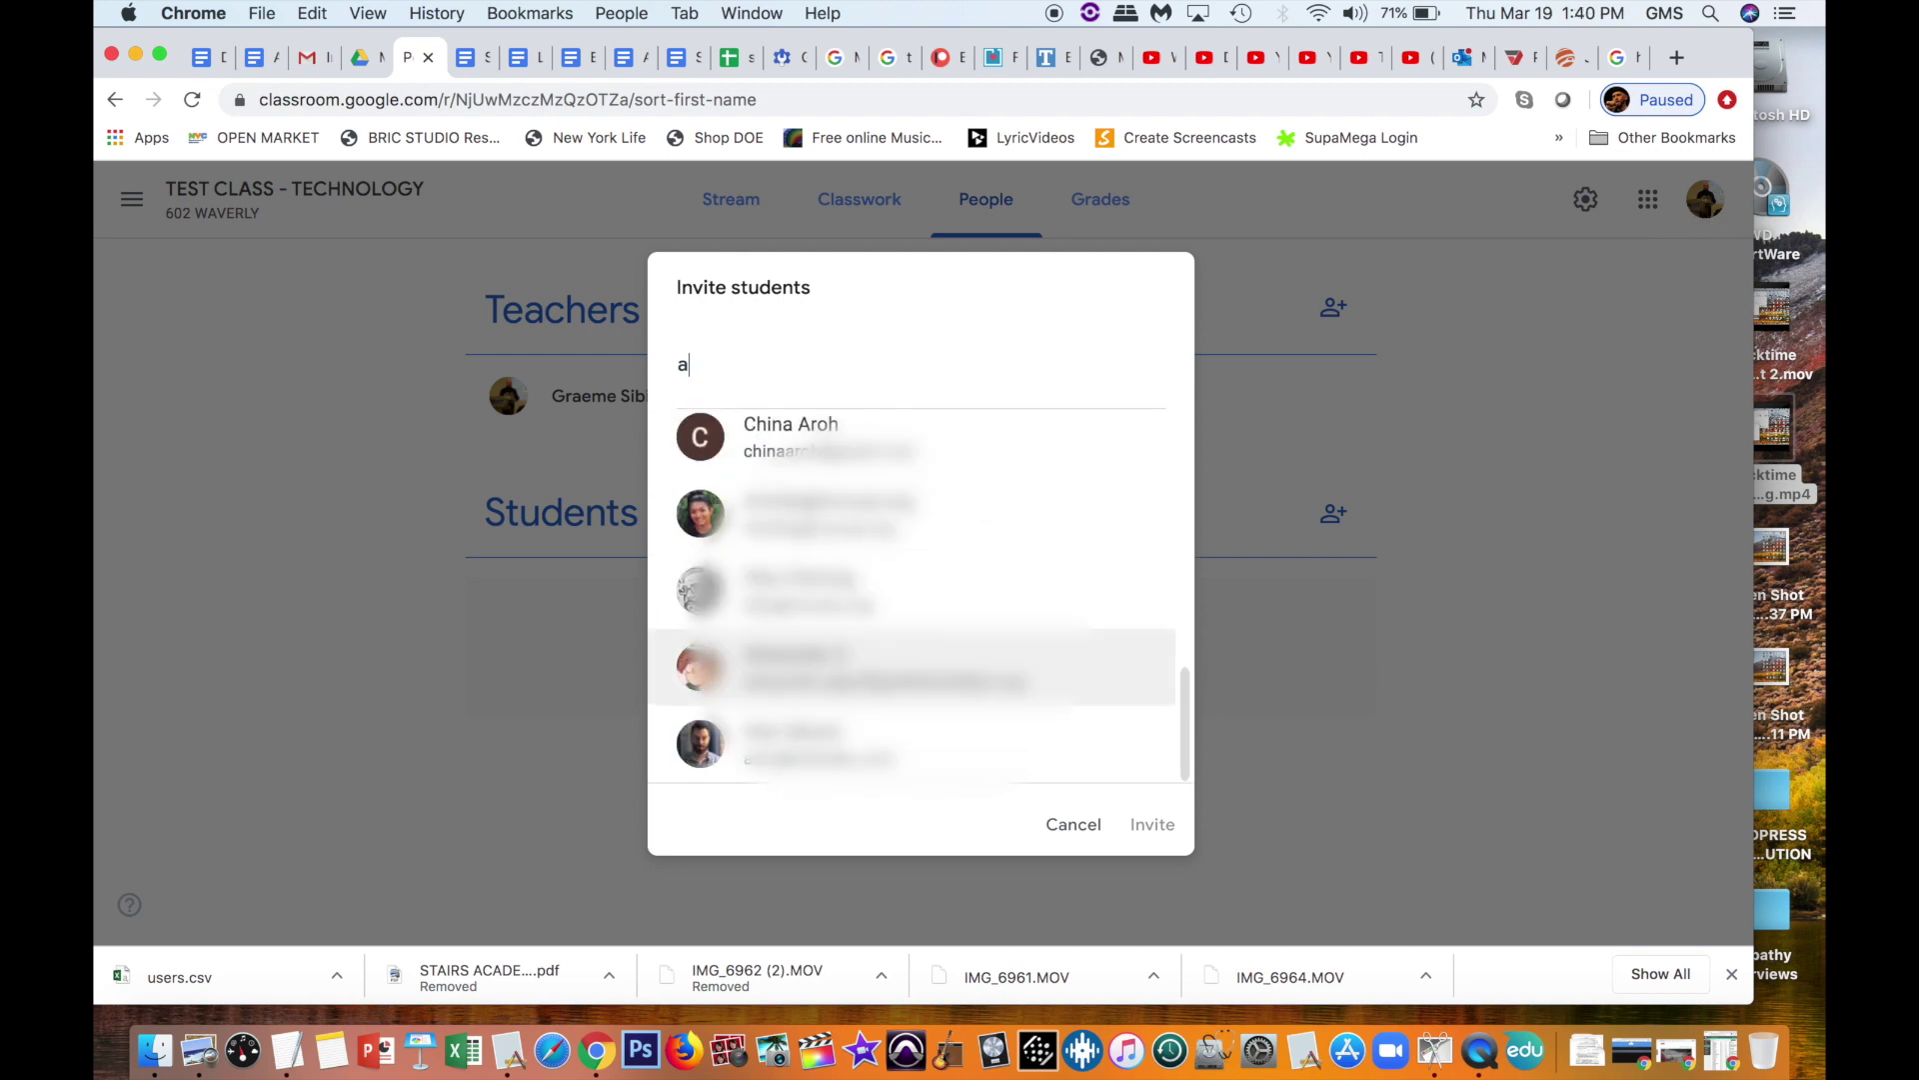
pyautogui.scroll(8, 912, 600)
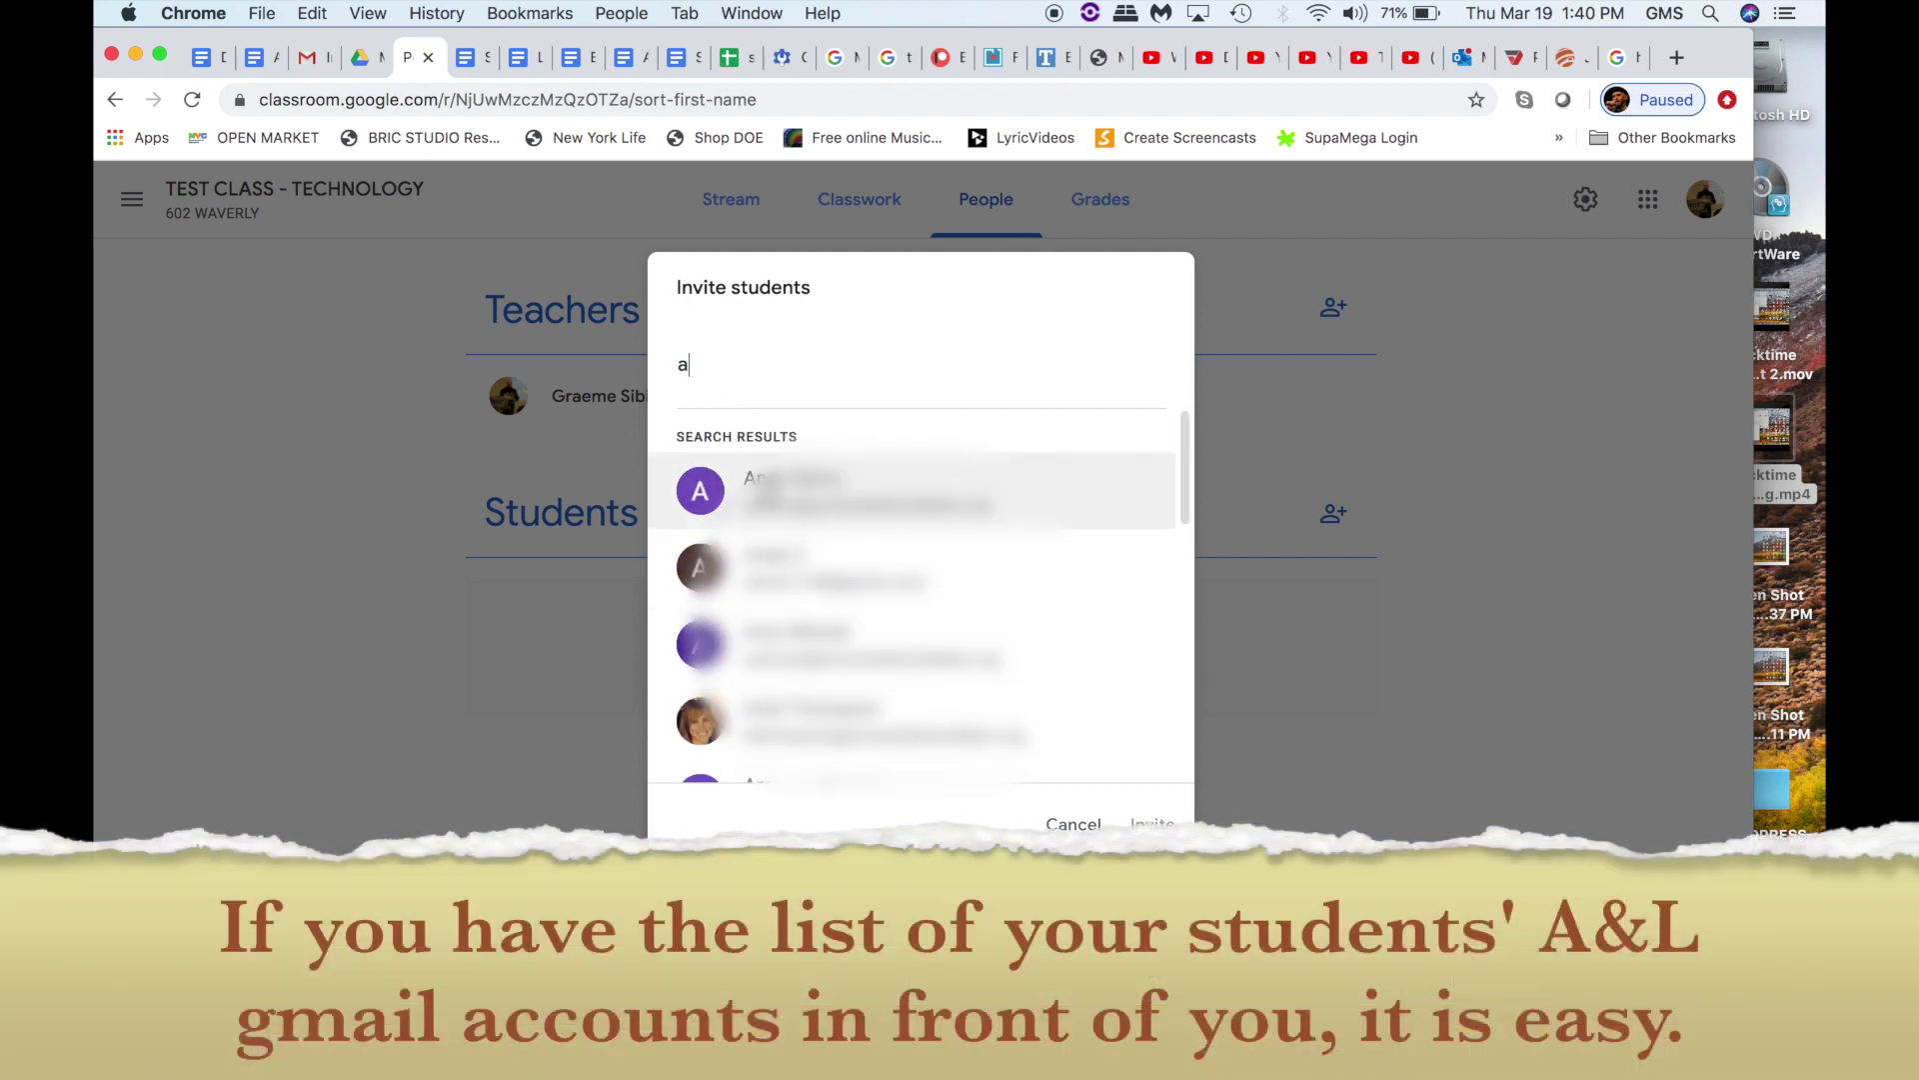
pyautogui.click(769, 493)
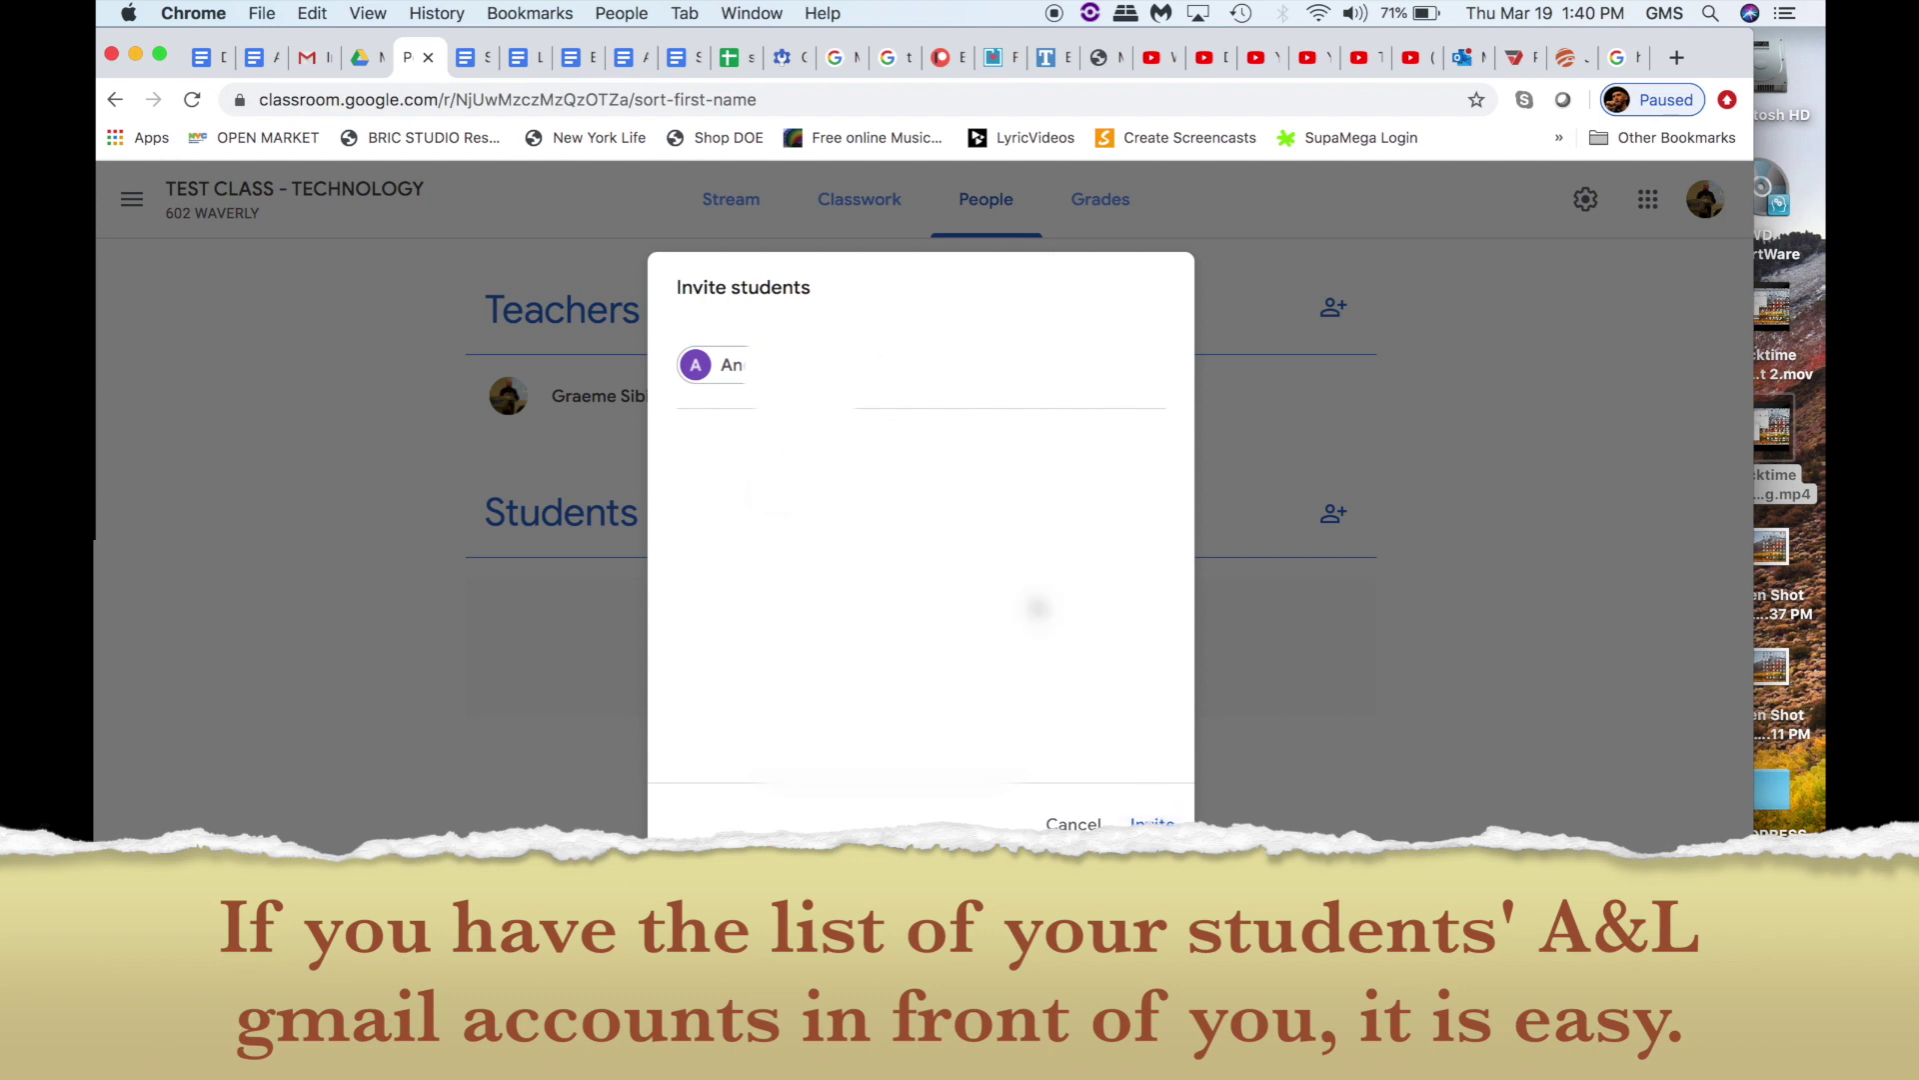
pyautogui.click(870, 374)
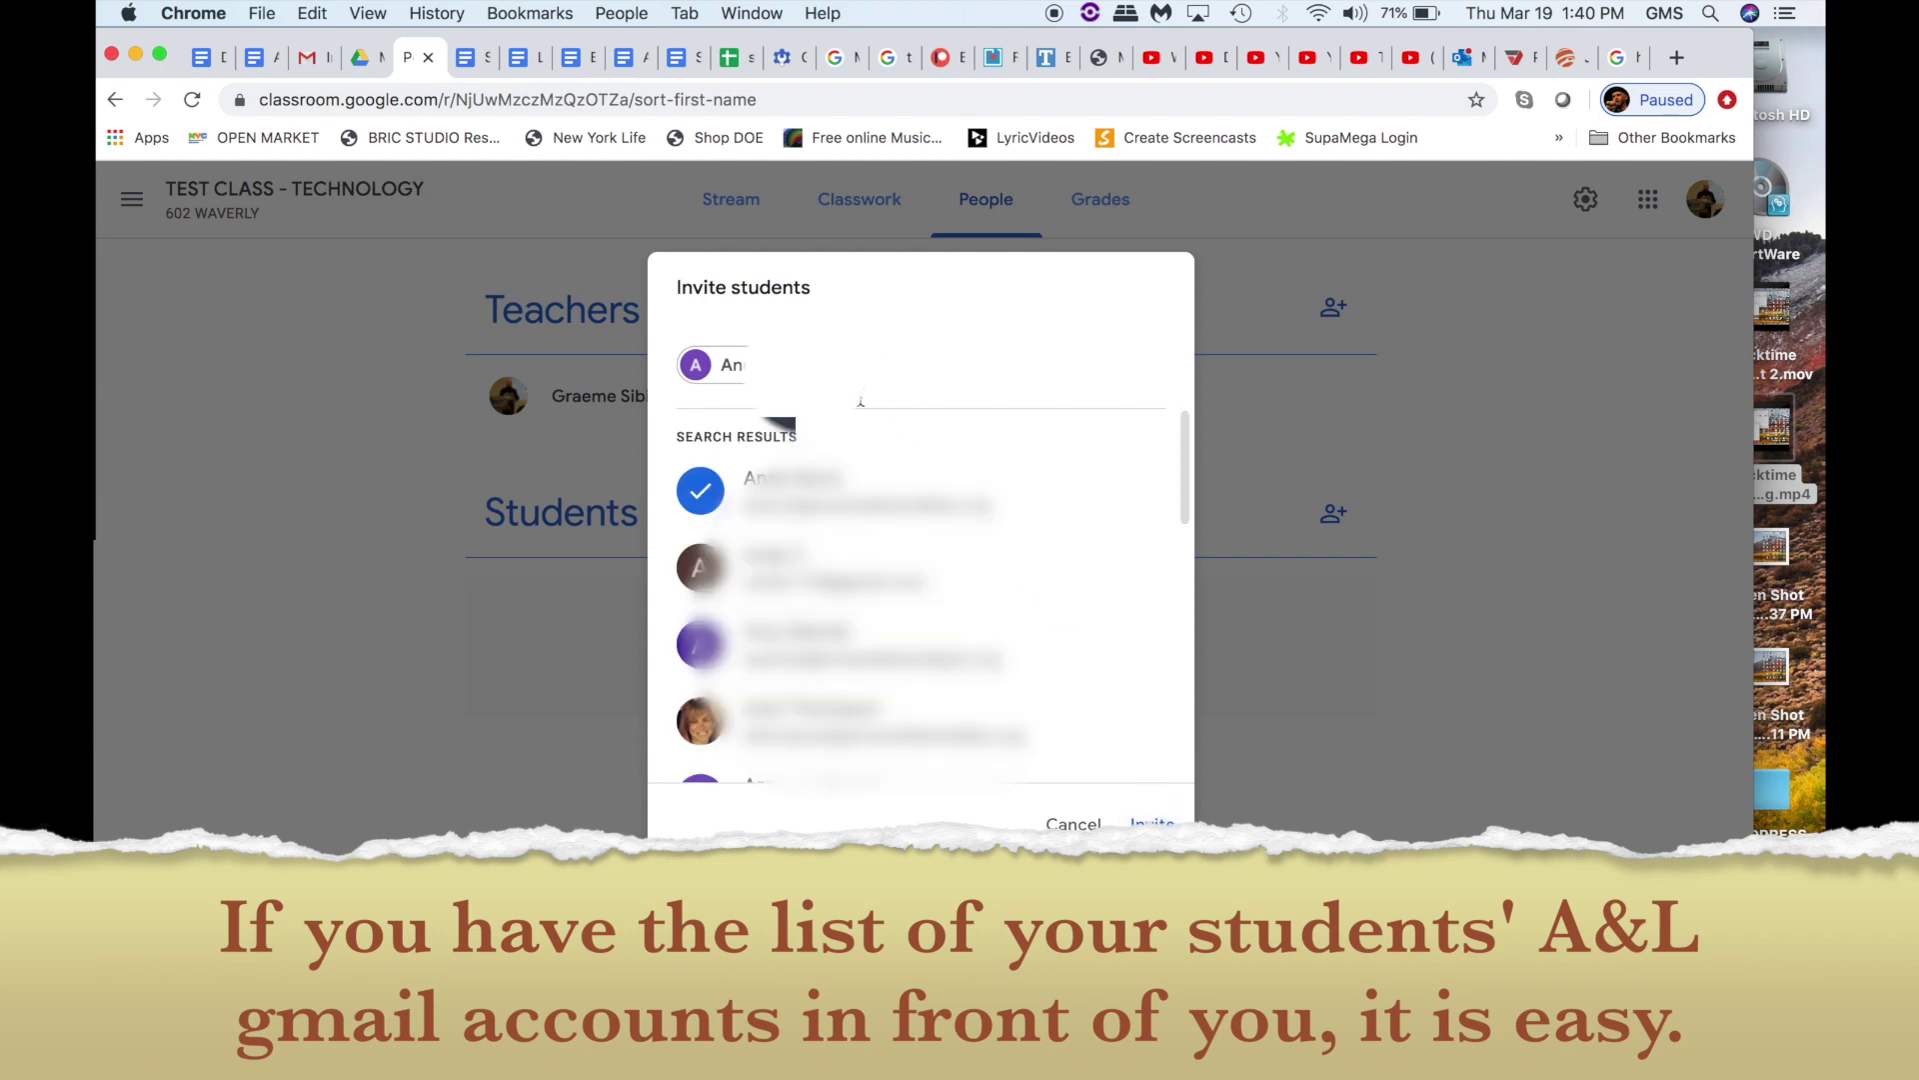
pyautogui.click(815, 640)
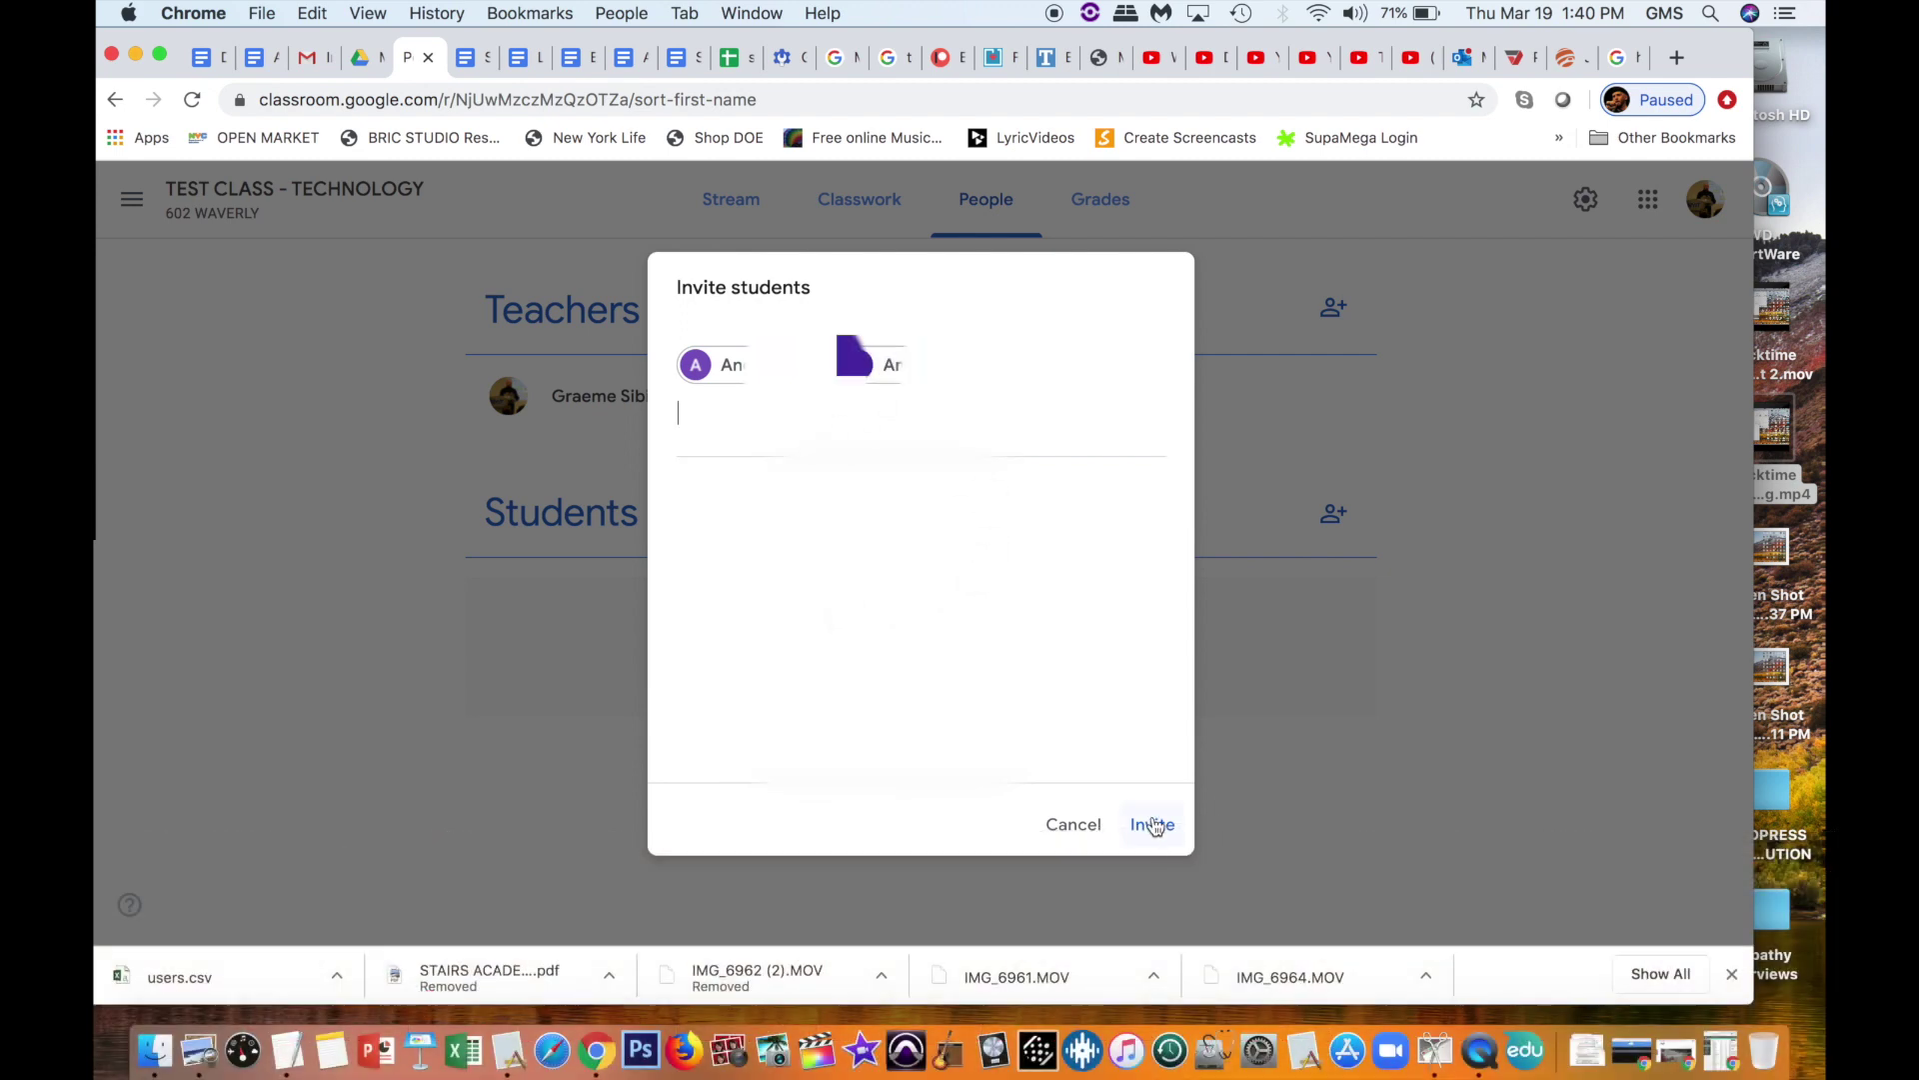
pyautogui.click(1070, 825)
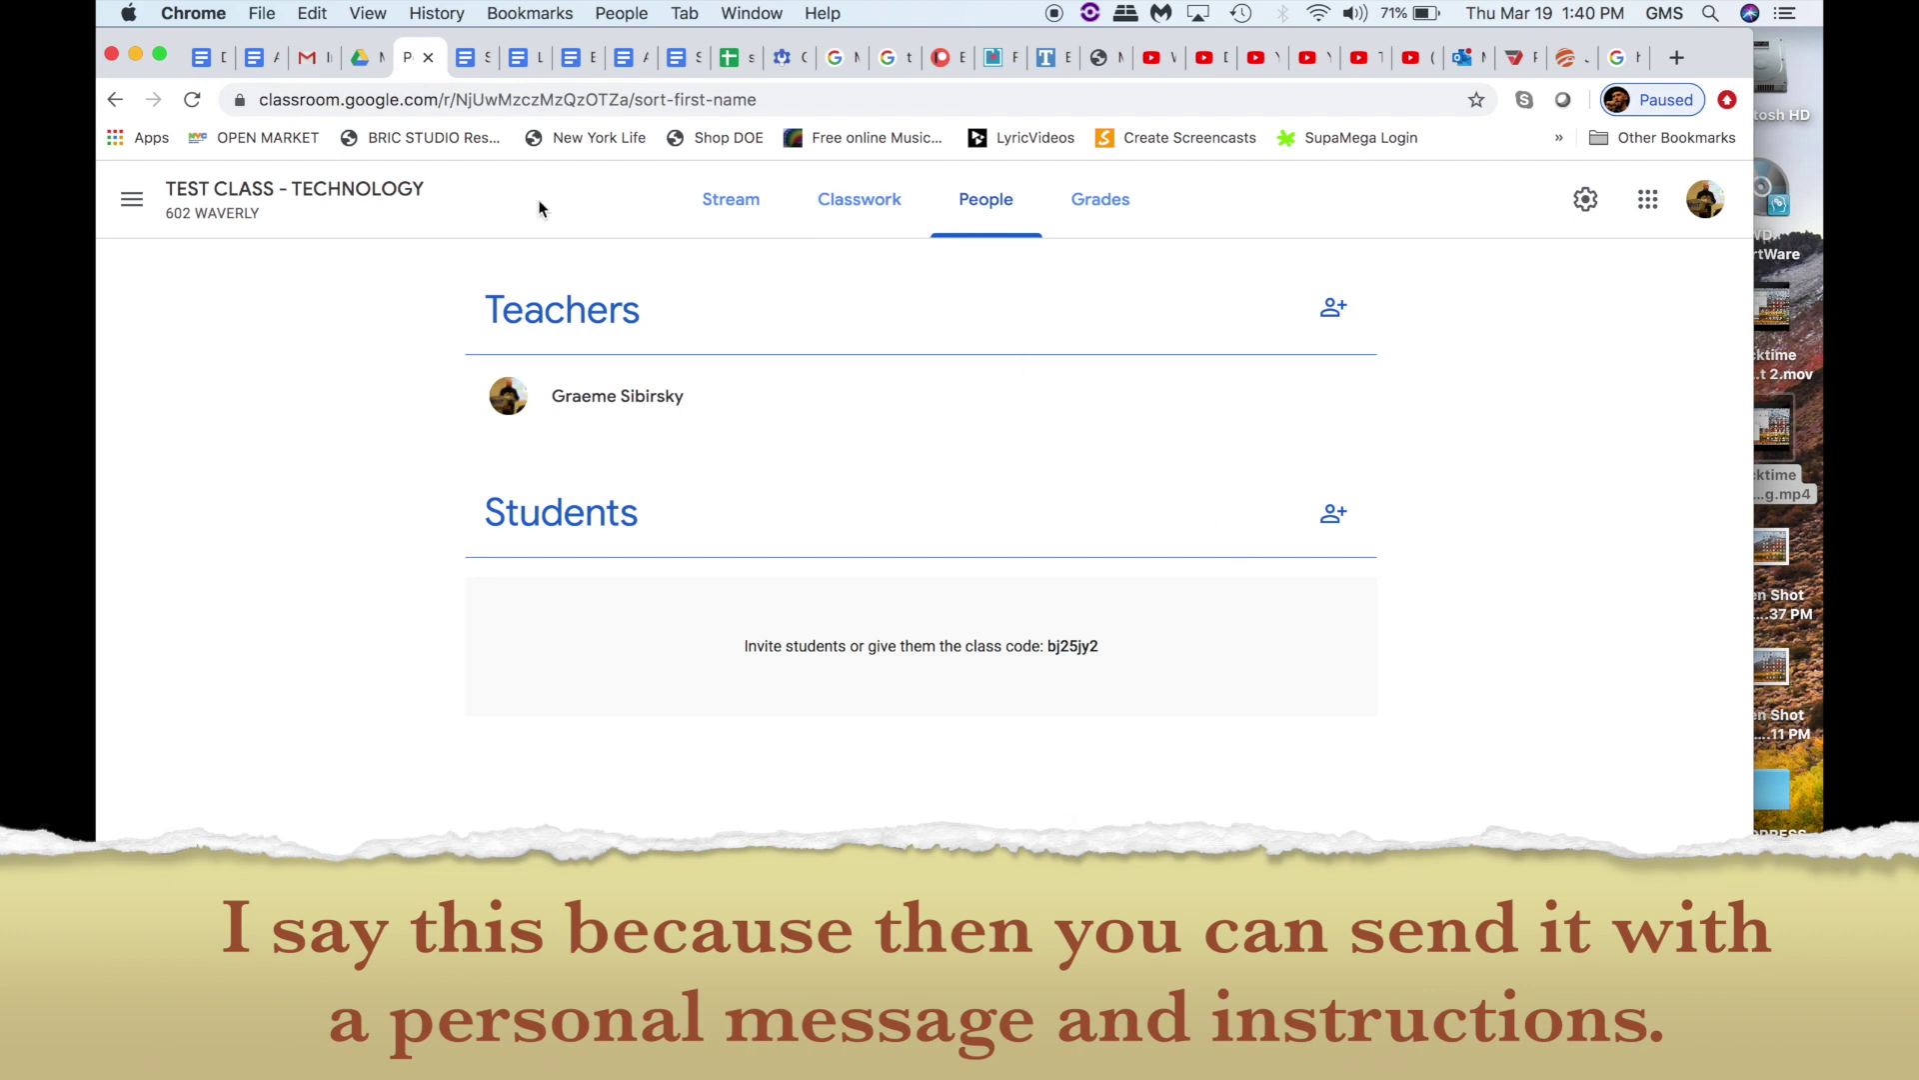
pyautogui.click(307, 188)
# Step: Copy the section and class code, then start a full-size new Gmail message
pyautogui.moveTo(352, 360); pyautogui.dragTo(515, 405)
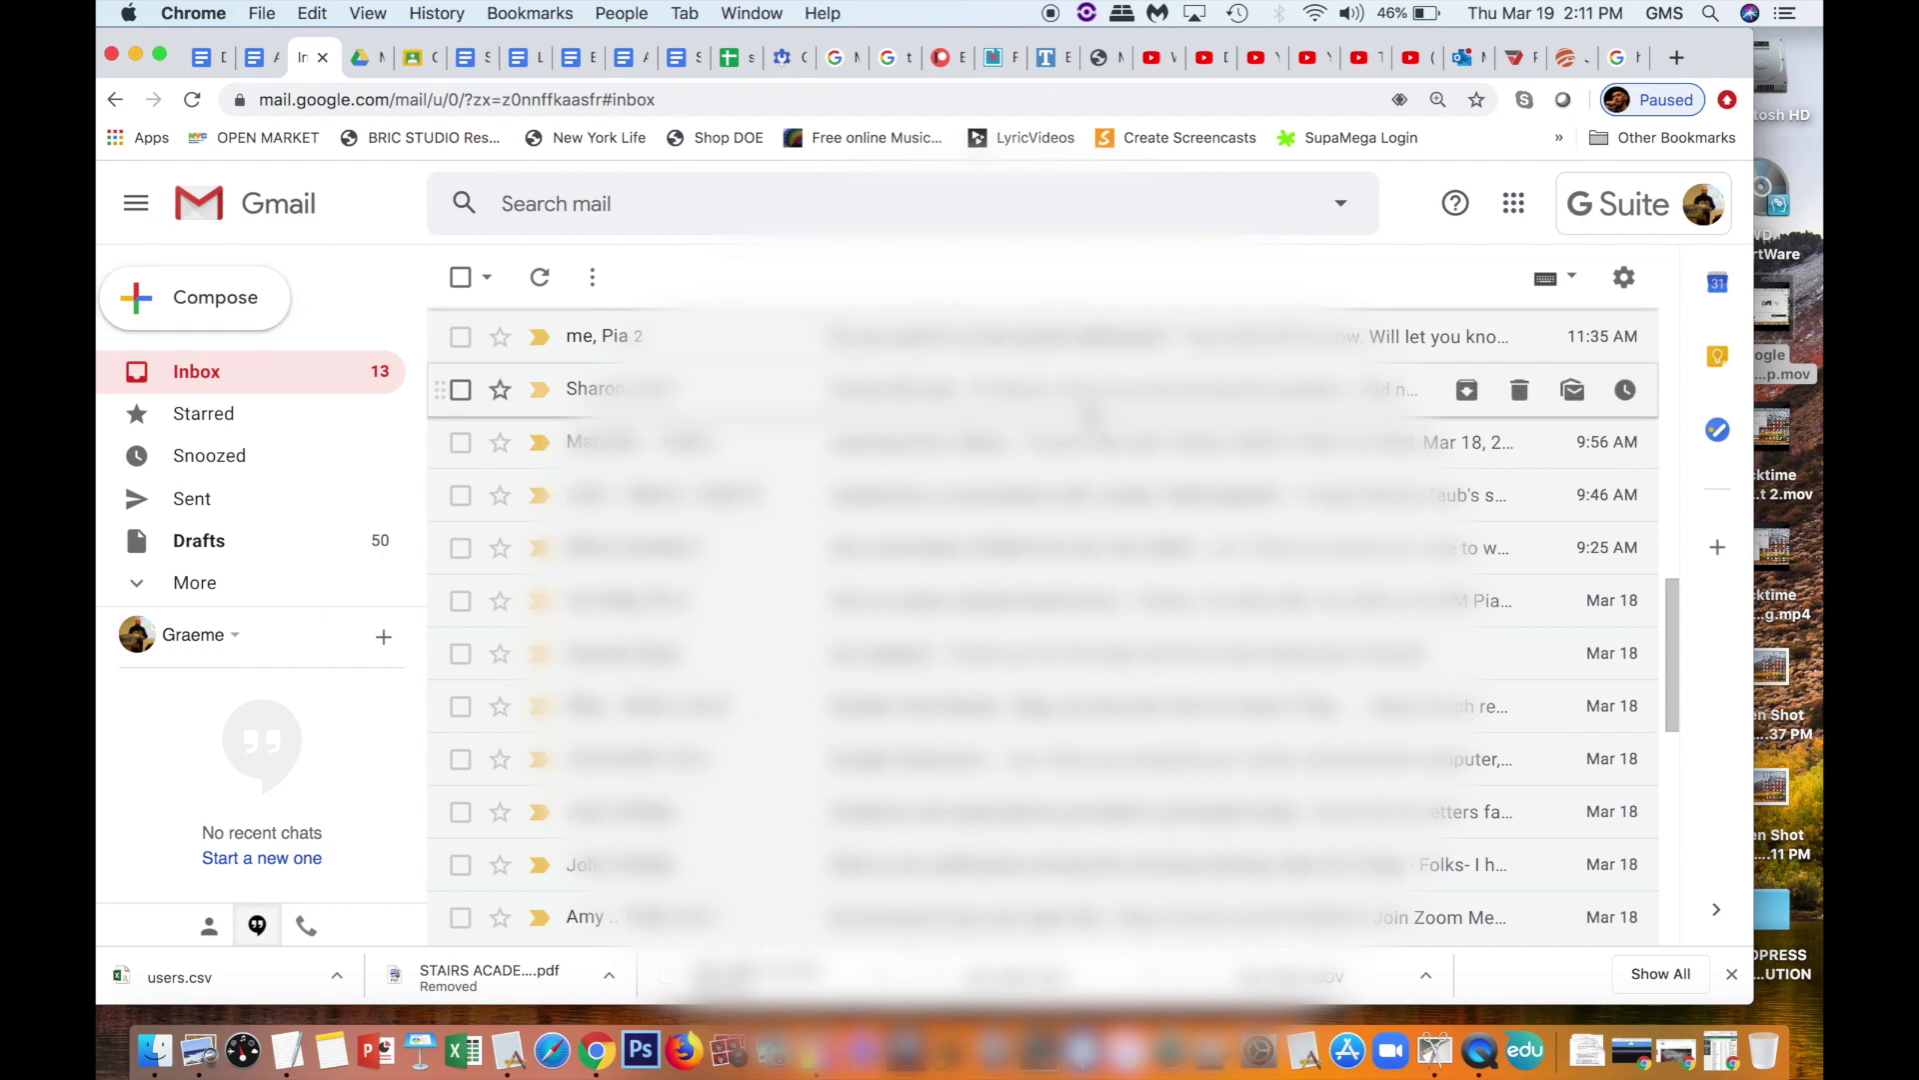
pyautogui.click(244, 316)
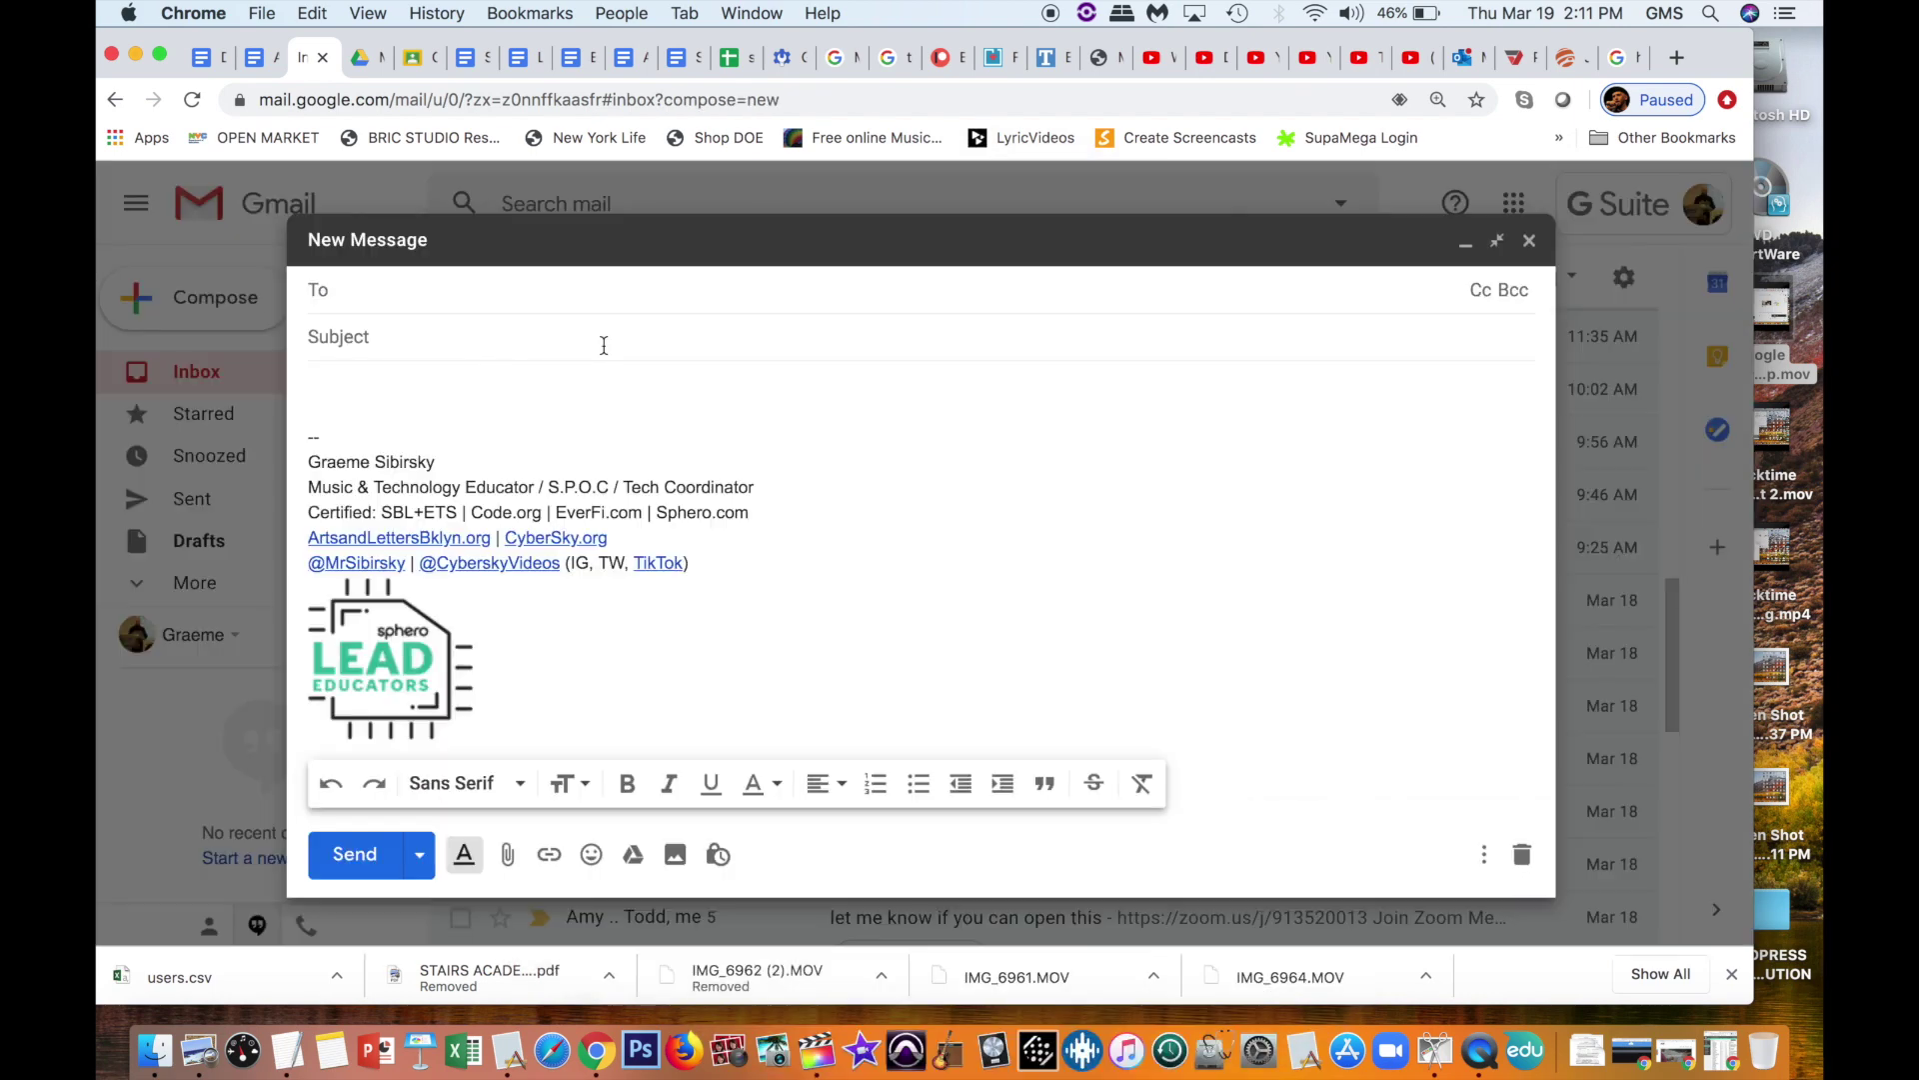
pyautogui.click(1601, 336)
pyautogui.click(420, 57)
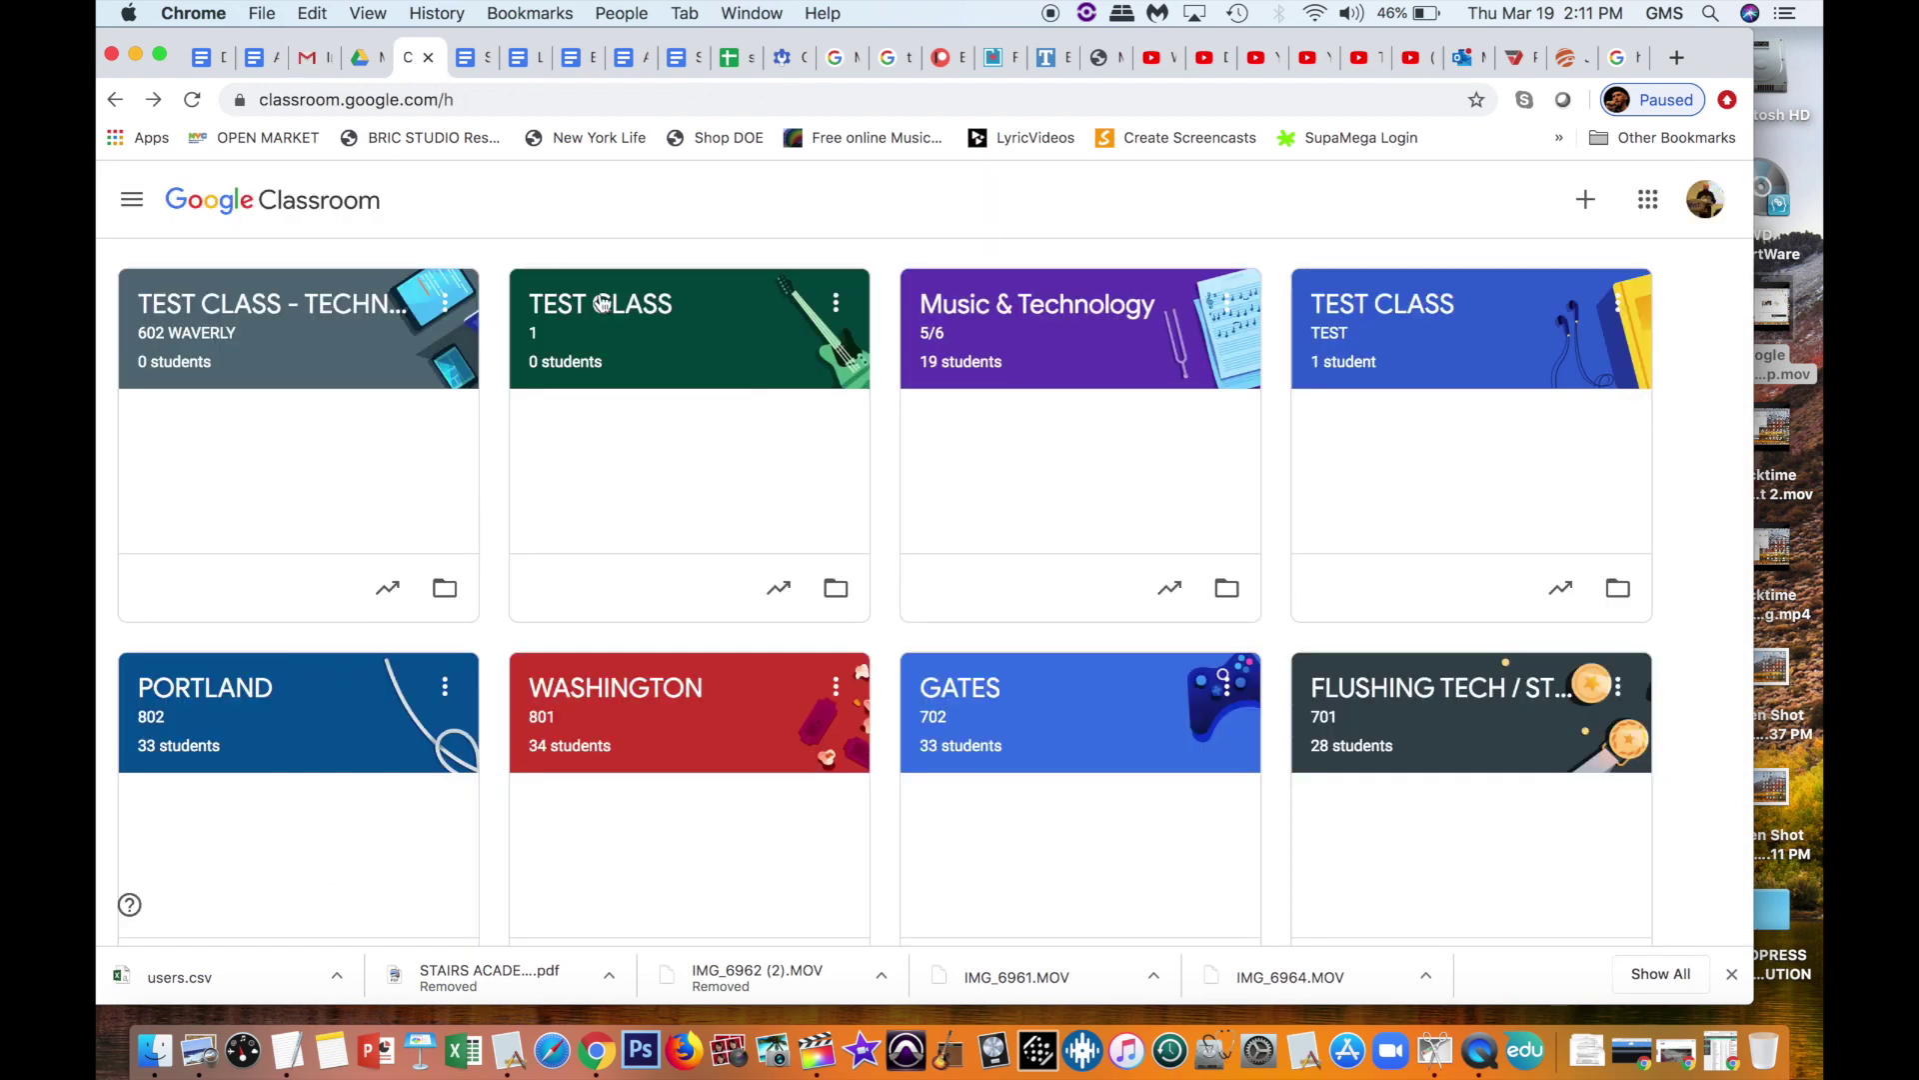
# Step: Open the WASHINGTON class and select its banner name, section 801 and class code
pyautogui.click(639, 690)
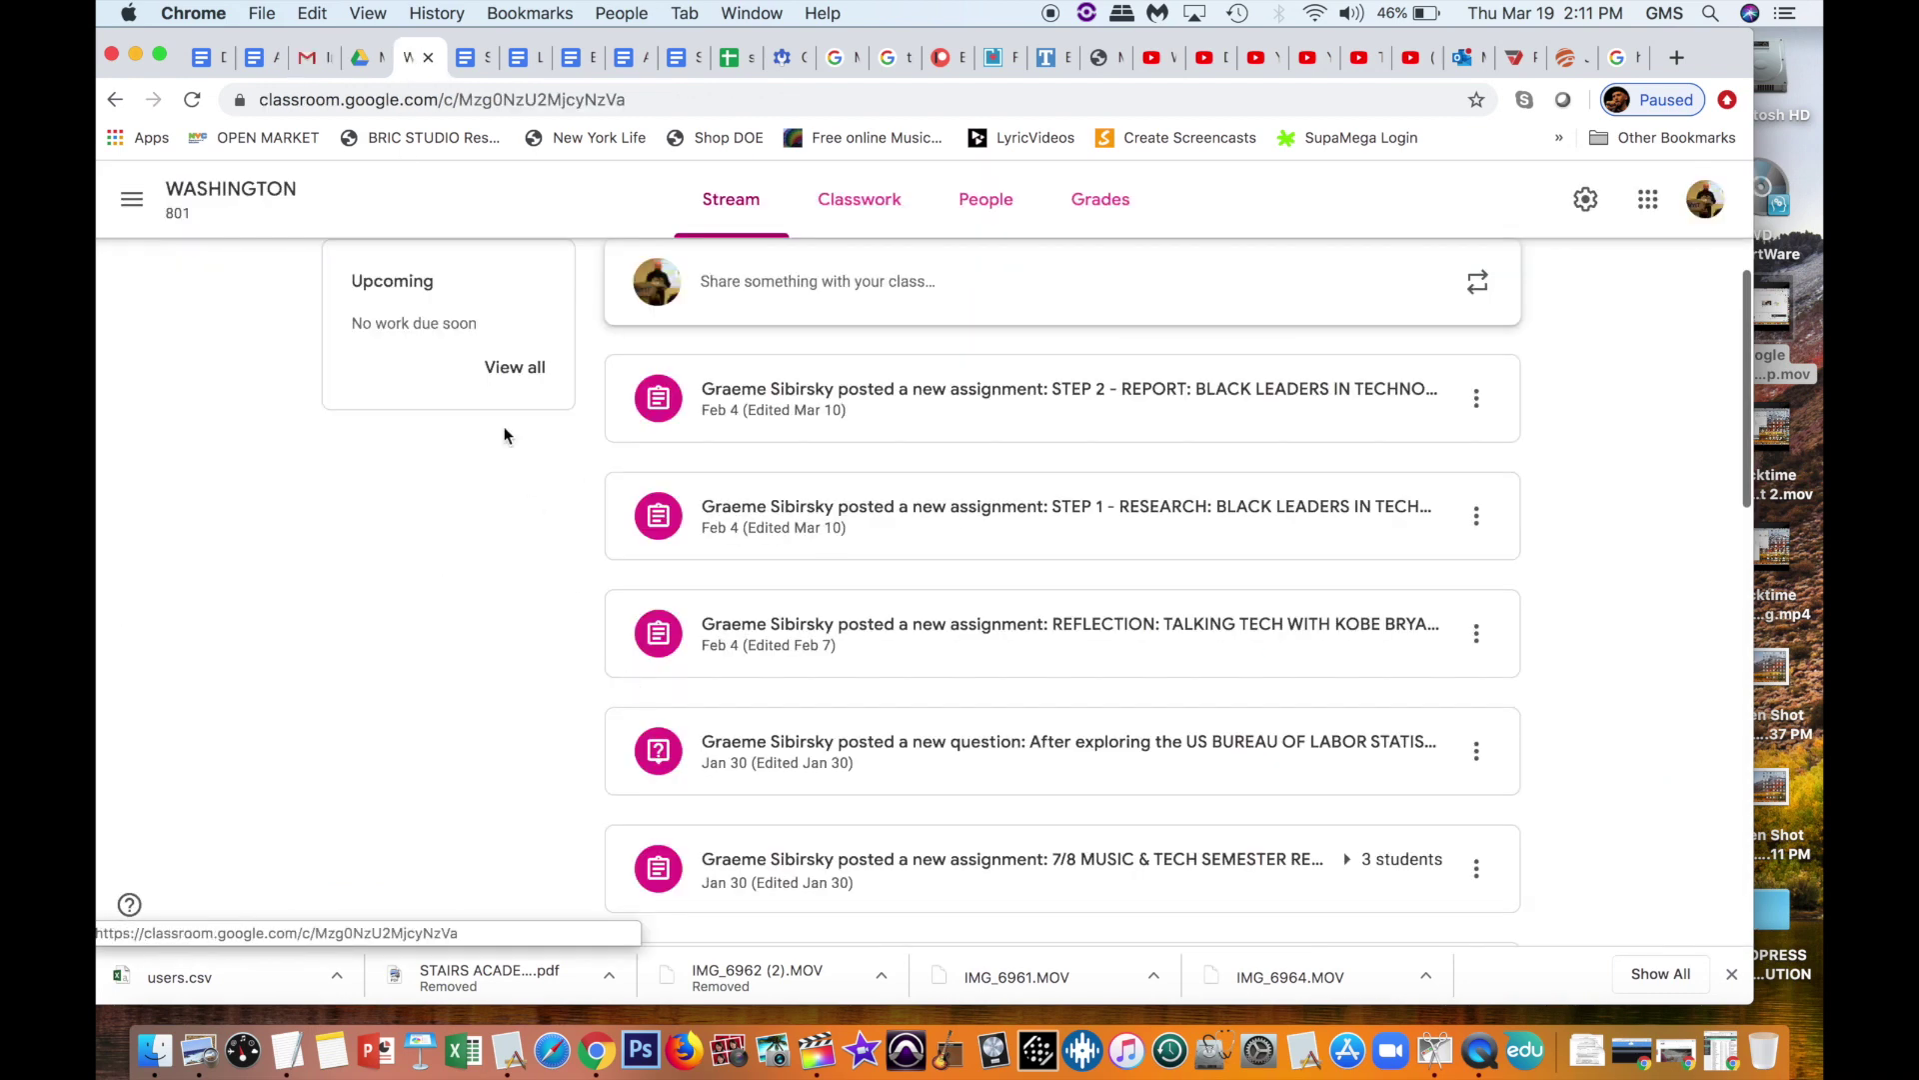
pyautogui.scroll(5, 450, 296)
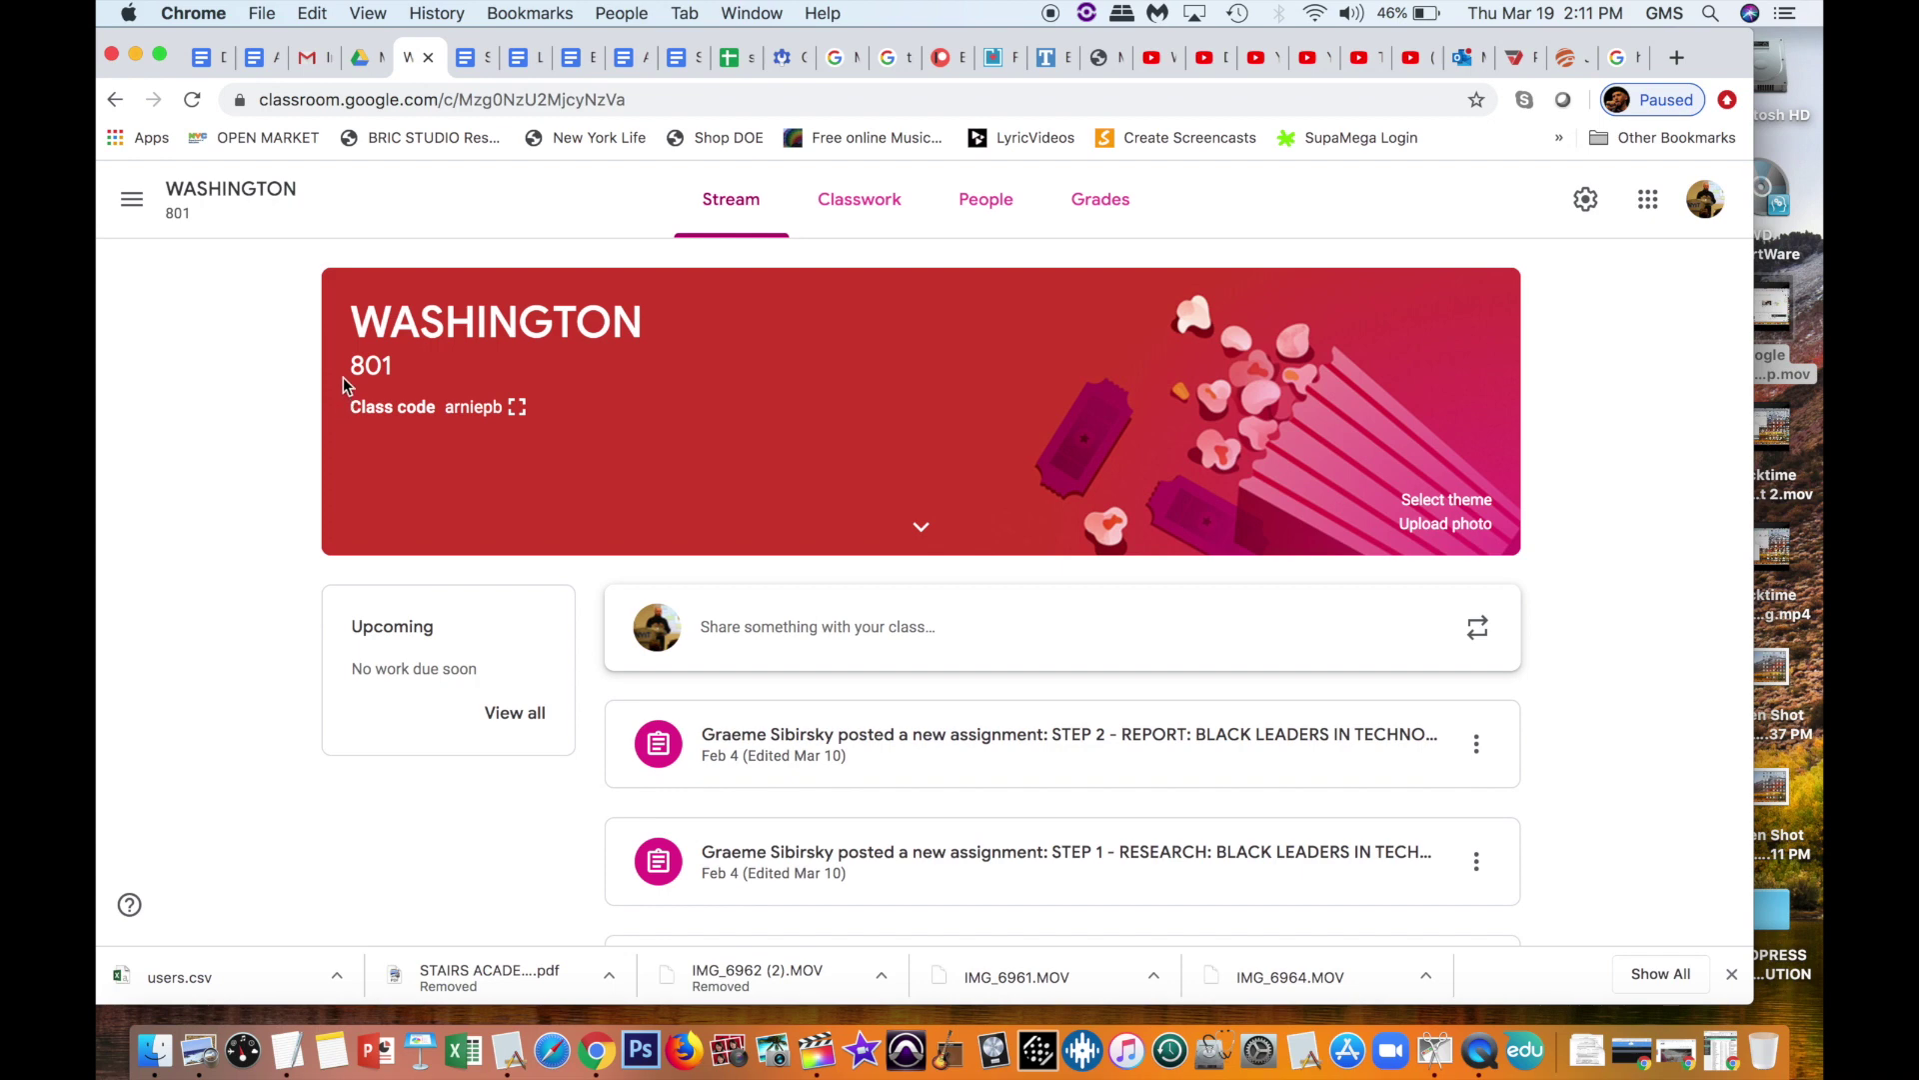
pyautogui.moveTo(358, 320); pyautogui.dragTo(538, 411)
pyautogui.press('super+c')
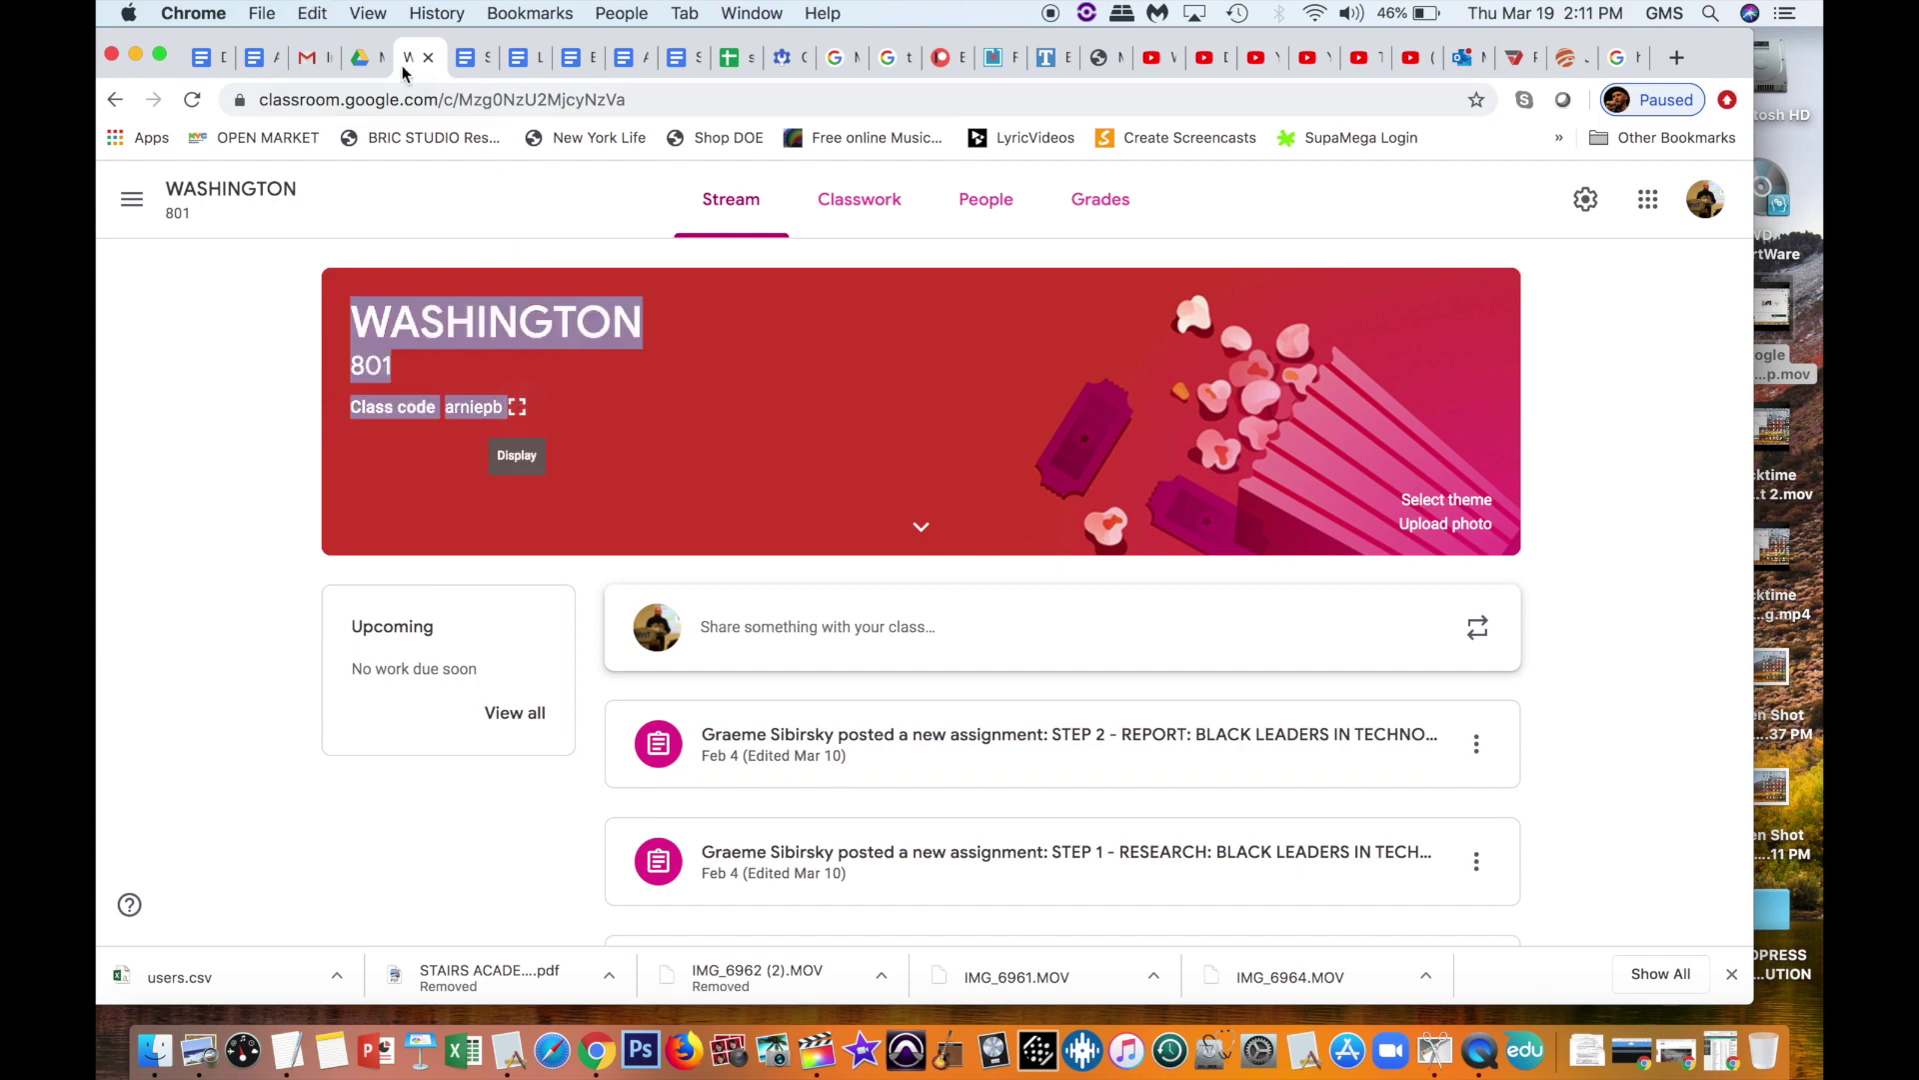
pyautogui.click(310, 57)
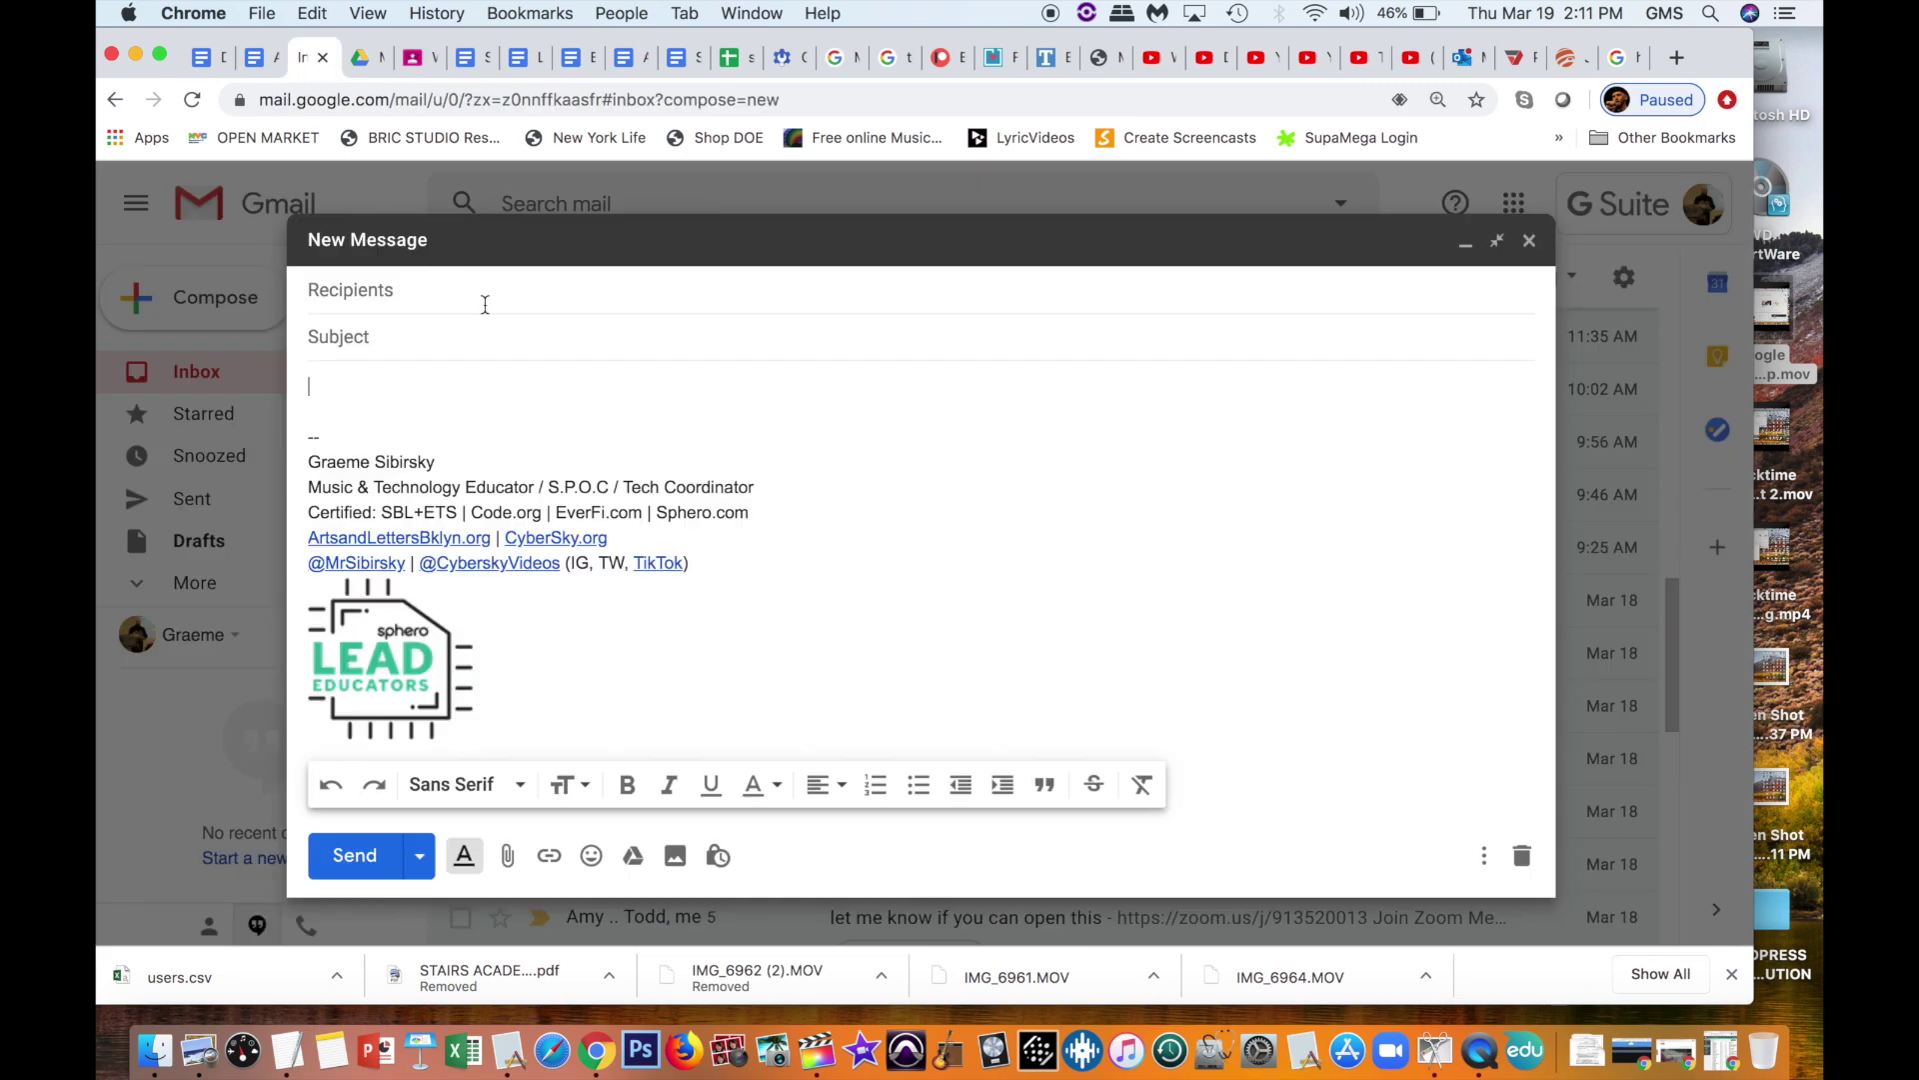
# Step: Paste the class banner, set subject 'How to join the new GOOGLE CLASS!', and add the student's e-mail
pyautogui.press('super+v')
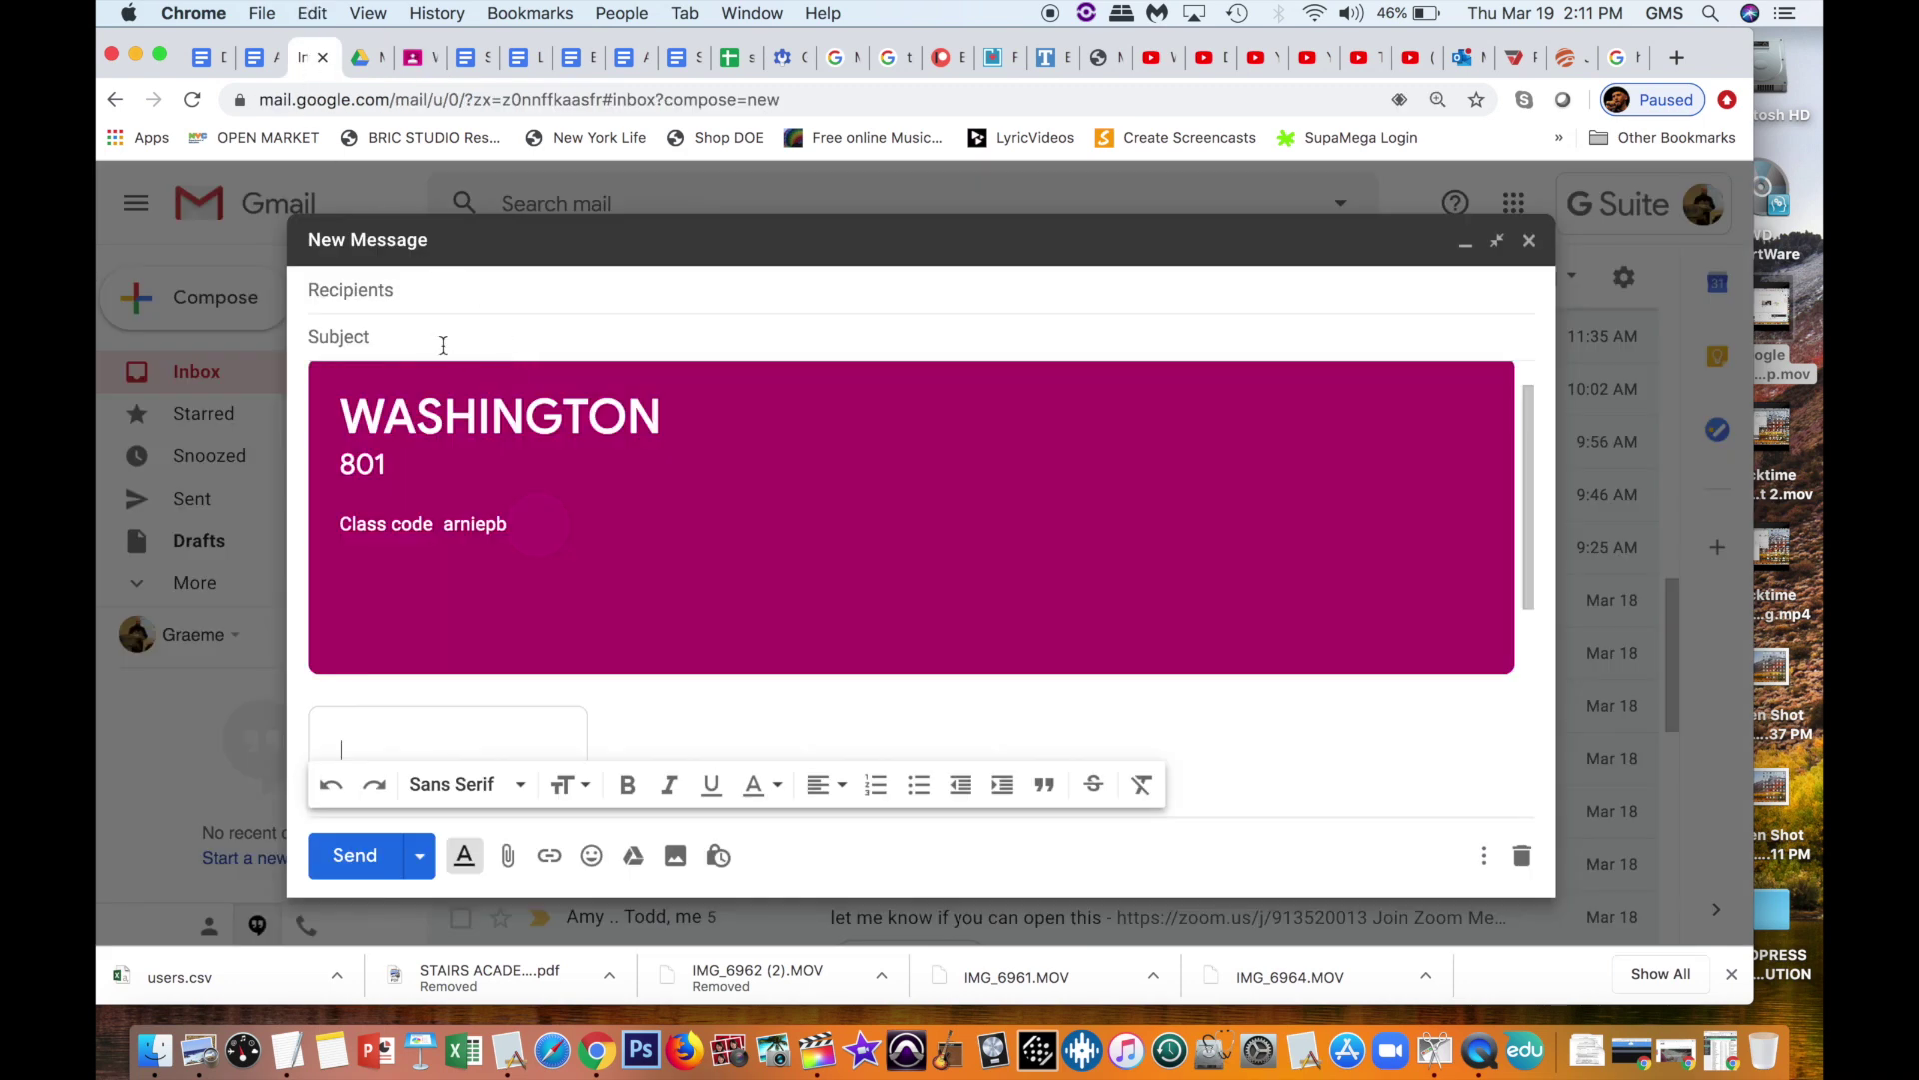
pyautogui.click(427, 337)
pyautogui.write('How to join the new GOOGLE CLASS!')
pyautogui.hotkey('shift', 'Tab')
# Step: Type greeting lines 'Hi Families,', 'As you know ....' and 'Here is the class code to join my Google Classroom'
pyautogui.click(455, 741)
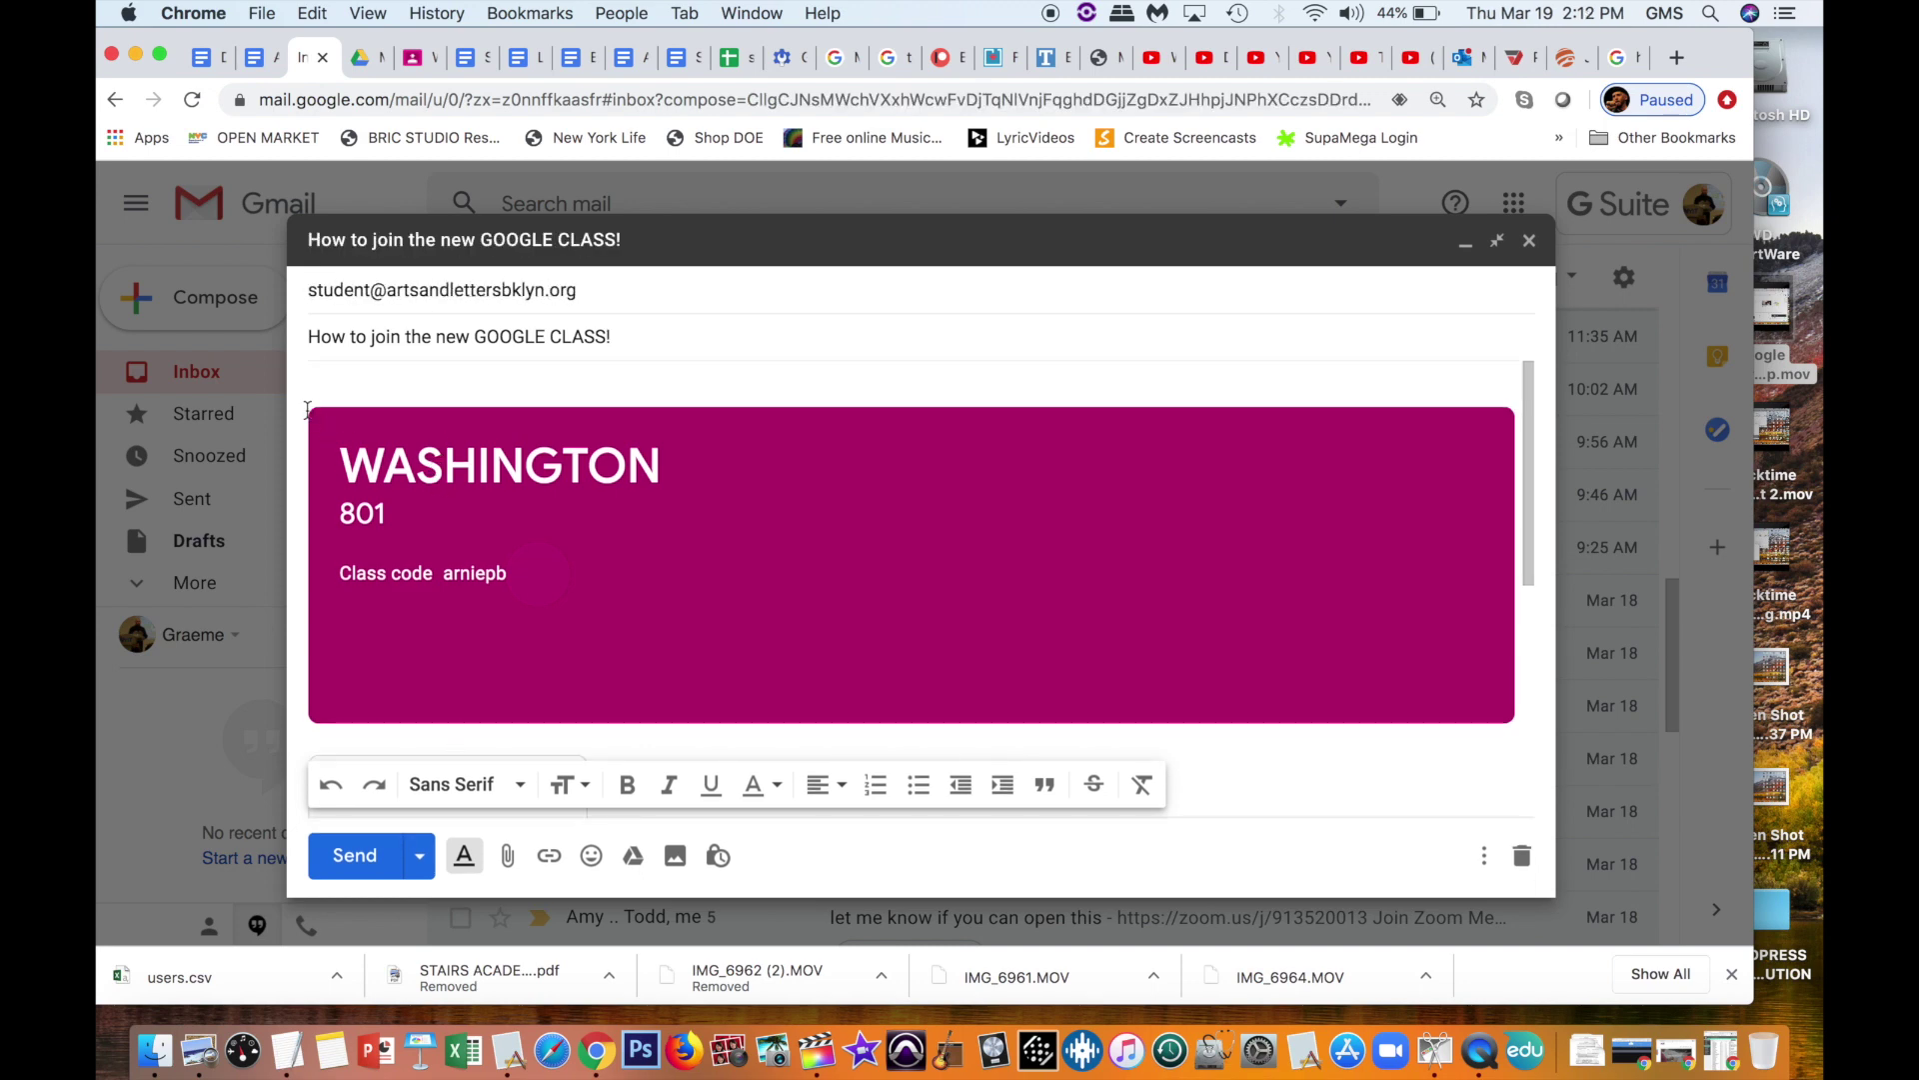
pyautogui.scroll(-3, 432, 464)
pyautogui.write('Hi Families,')
pyautogui.press('Return')
pyautogui.press('Return')
pyautogui.write('As you know ....')
pyautogui.press('Return')
pyautogui.press('Return')
pyautogui.write('Here is the class code to j')
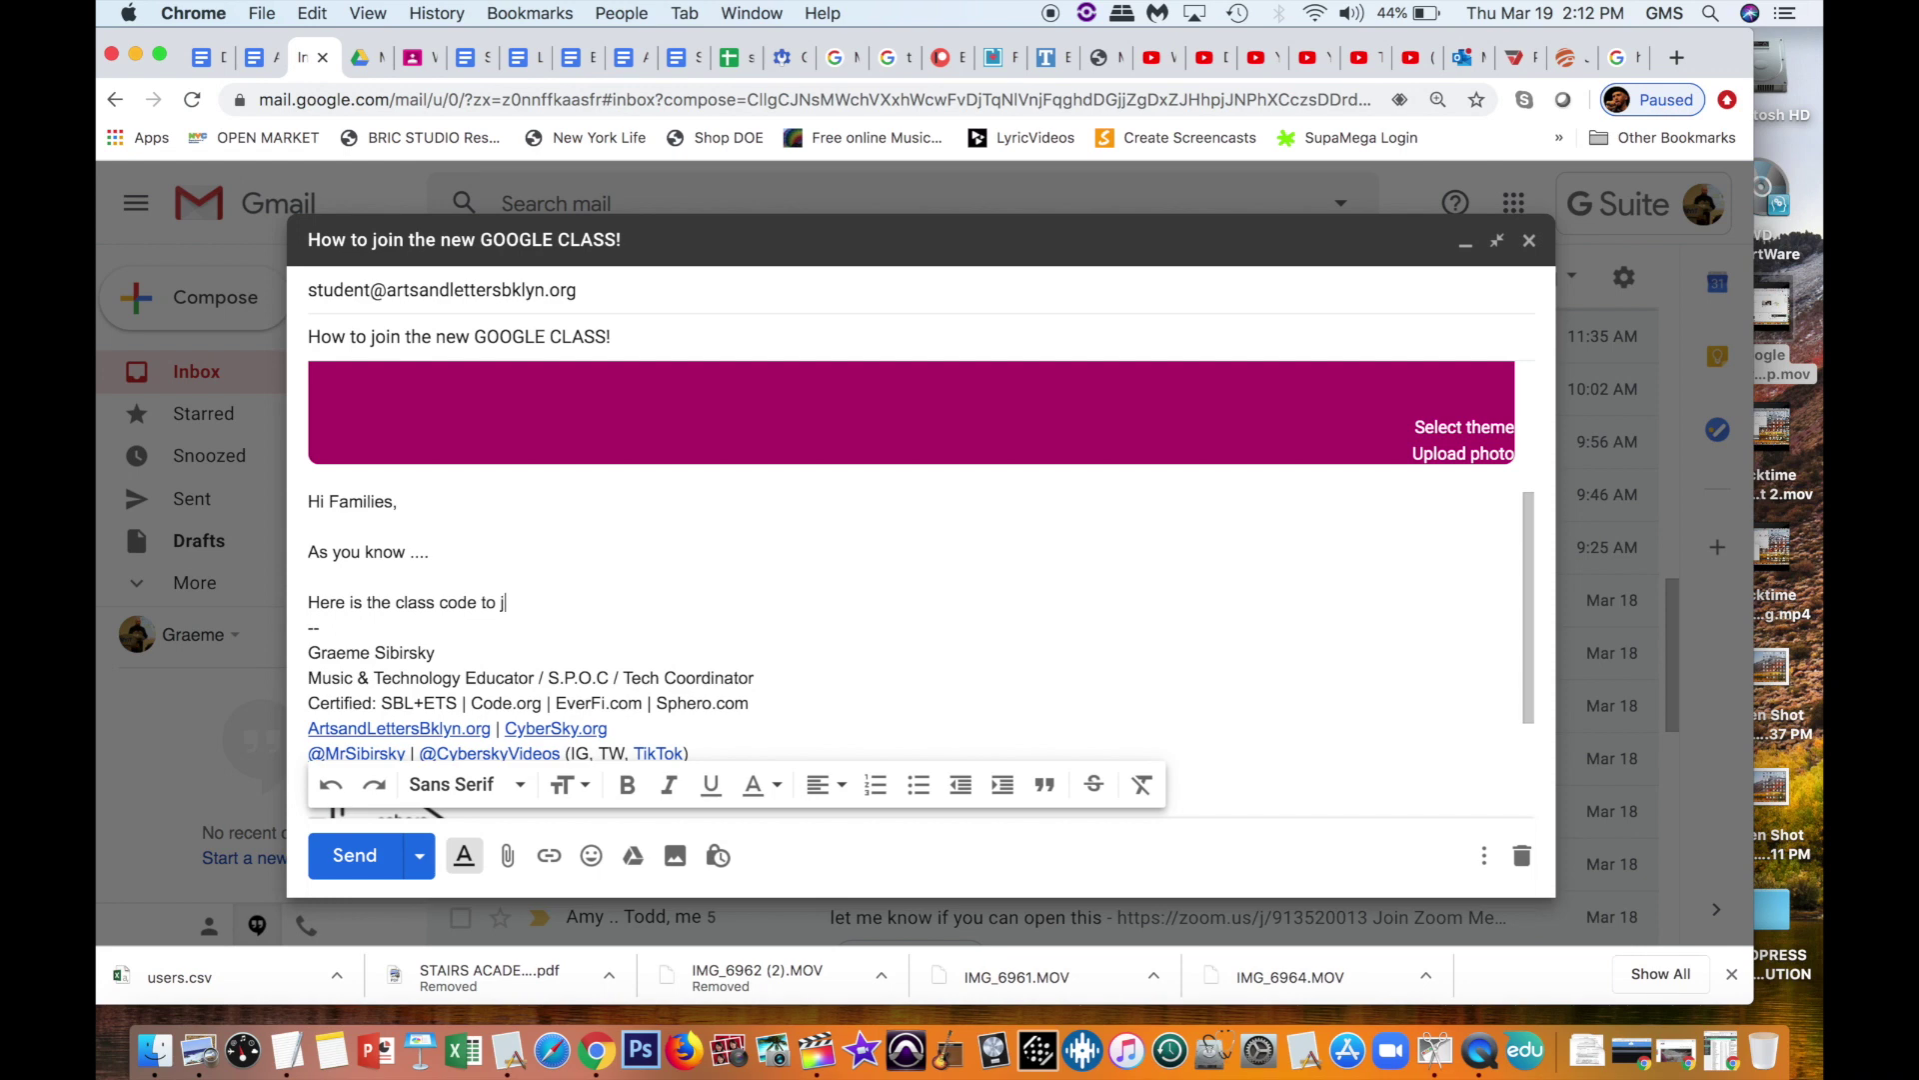
pyautogui.write('oin Google Glassroom')
pyautogui.click(537, 607)
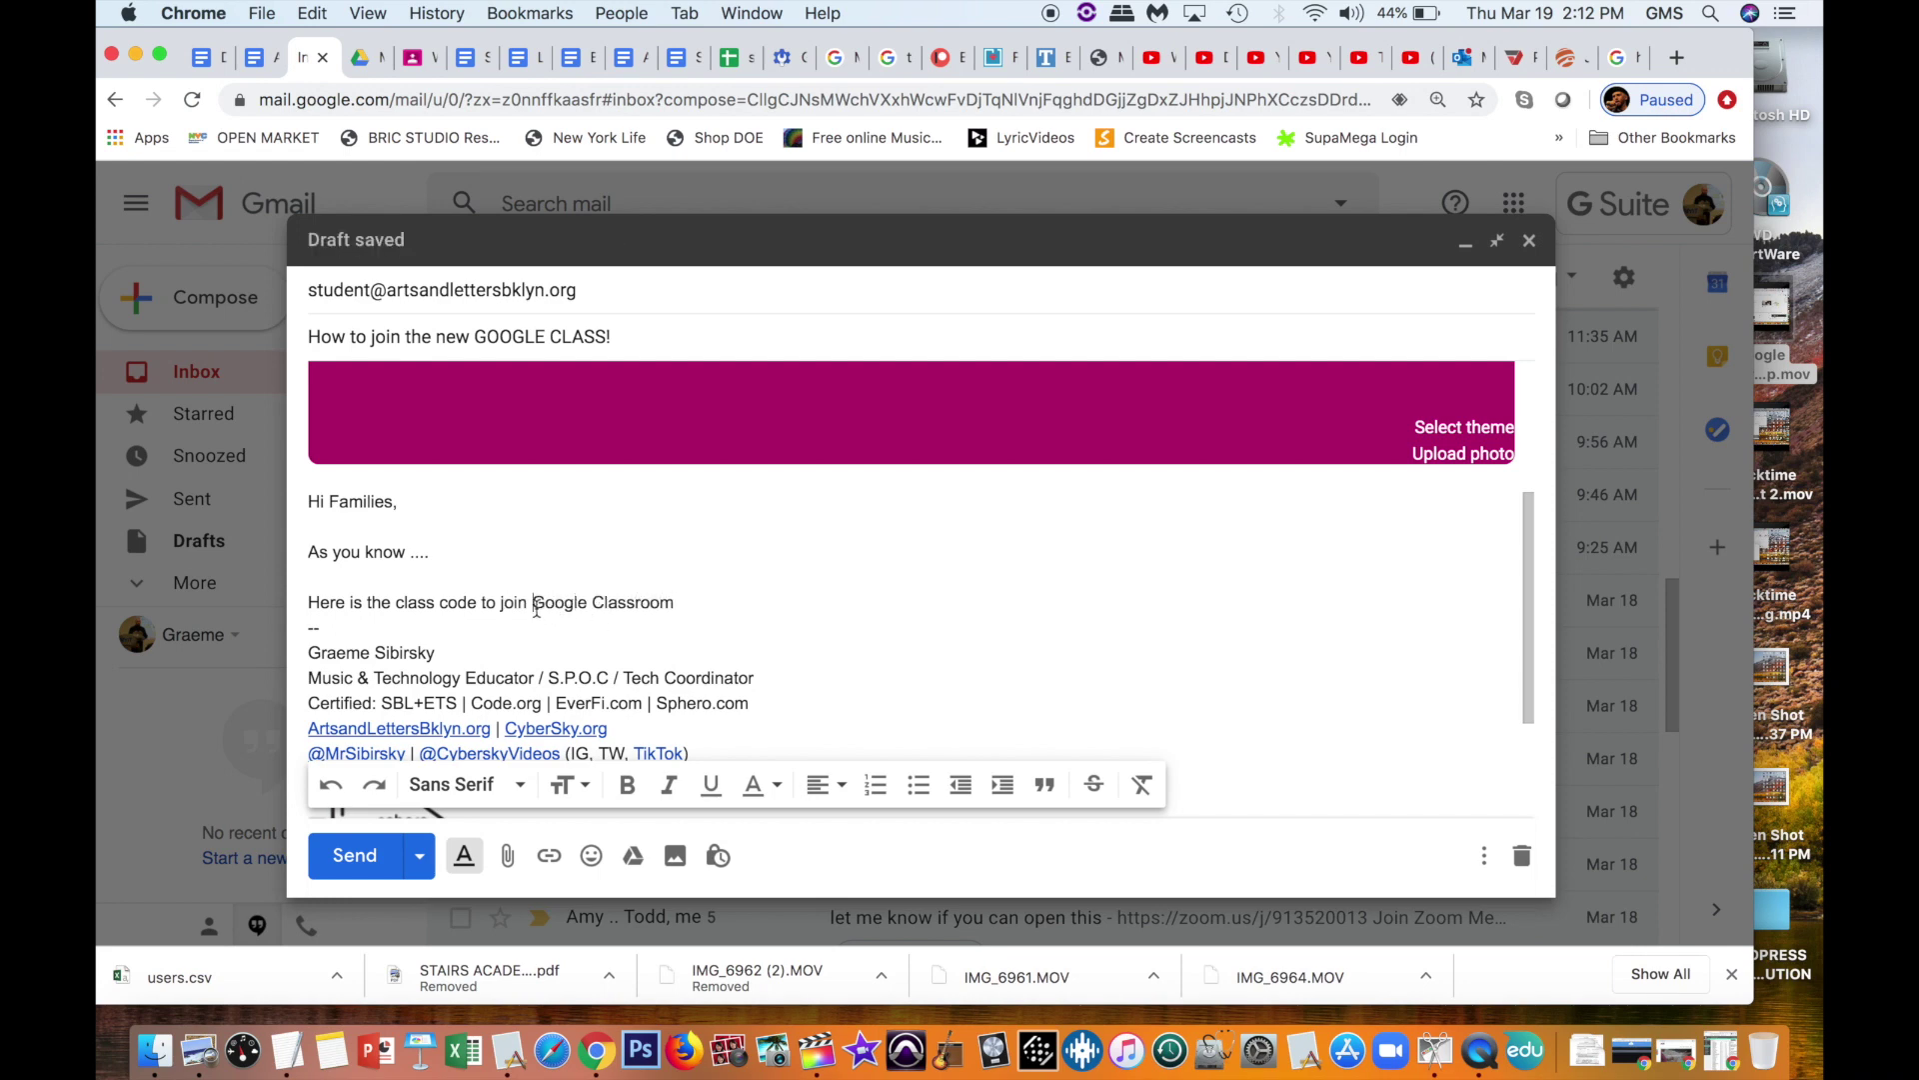
pyautogui.write('my')
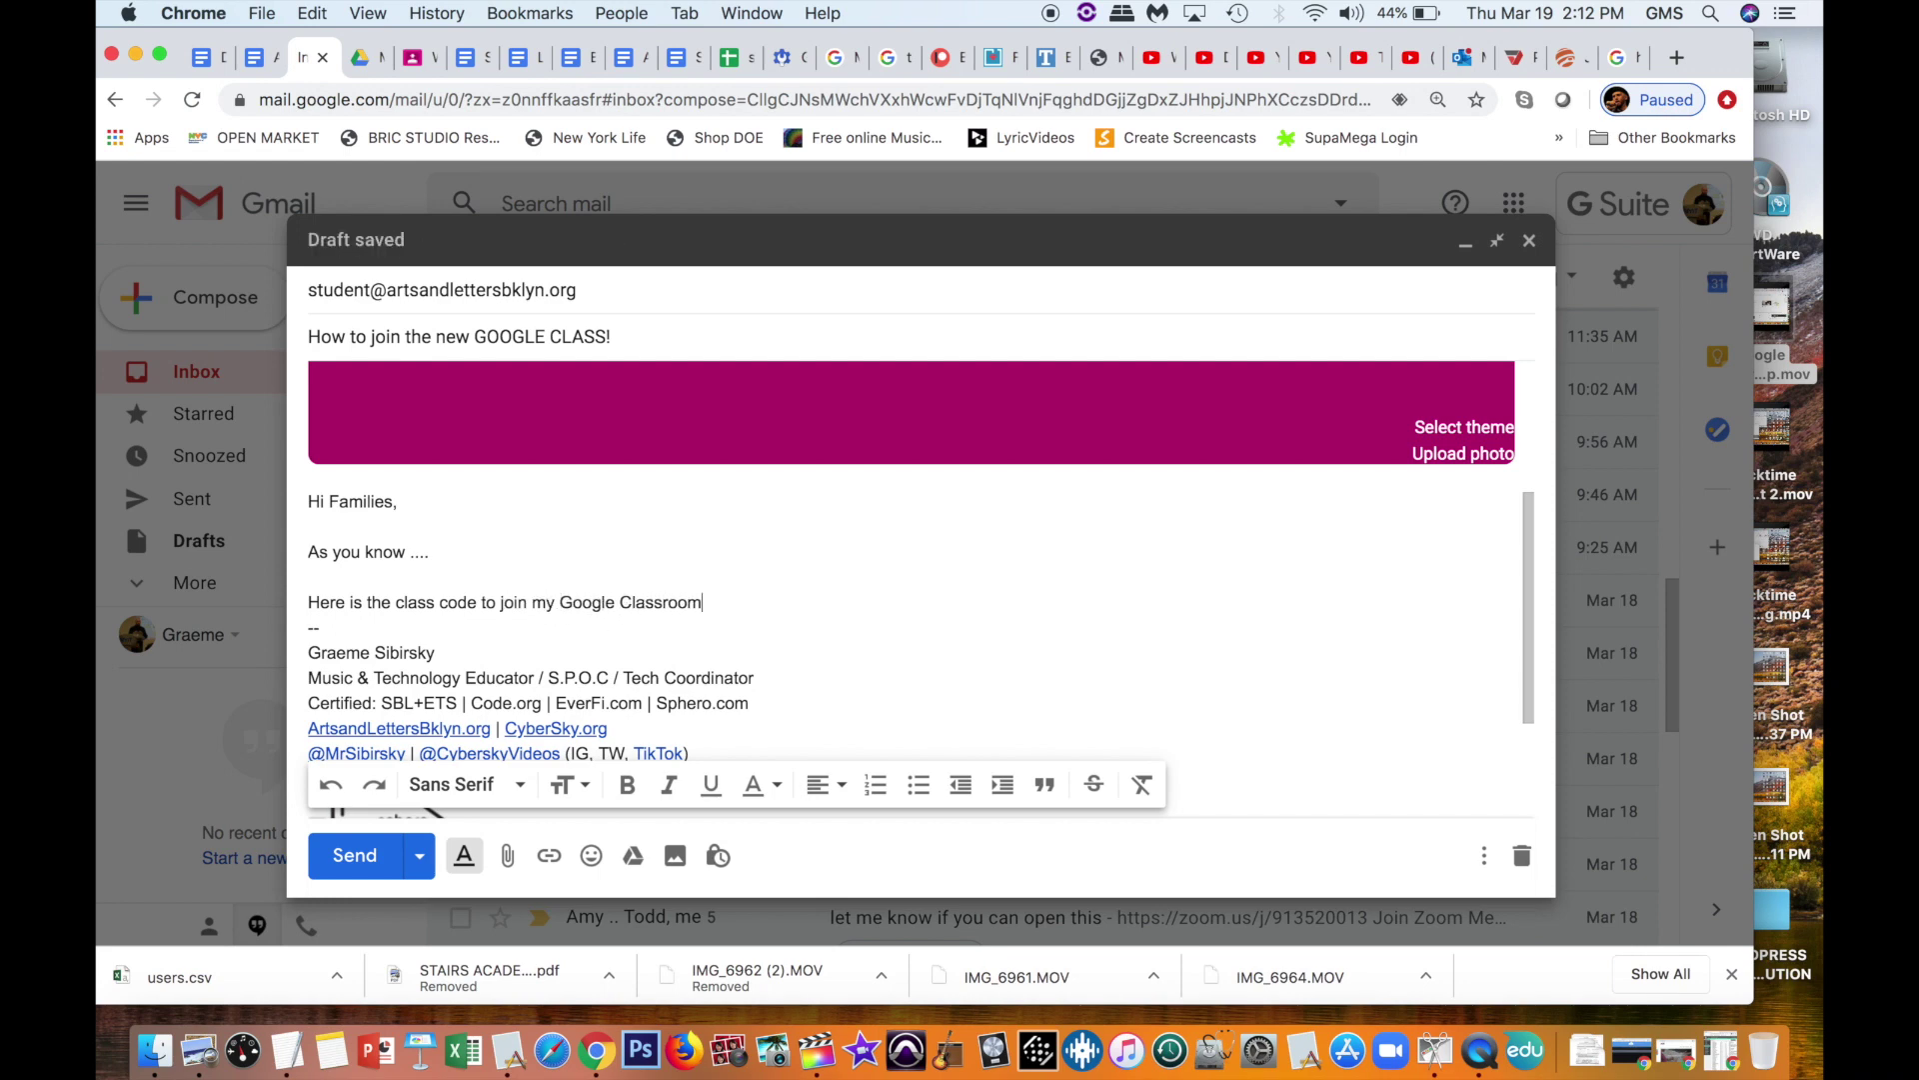
# Step: Add joining instructions: log in to Google, click the 9 dots Apps grid, open Classroom
pyautogui.click(703, 602)
pyautogui.write('. ')
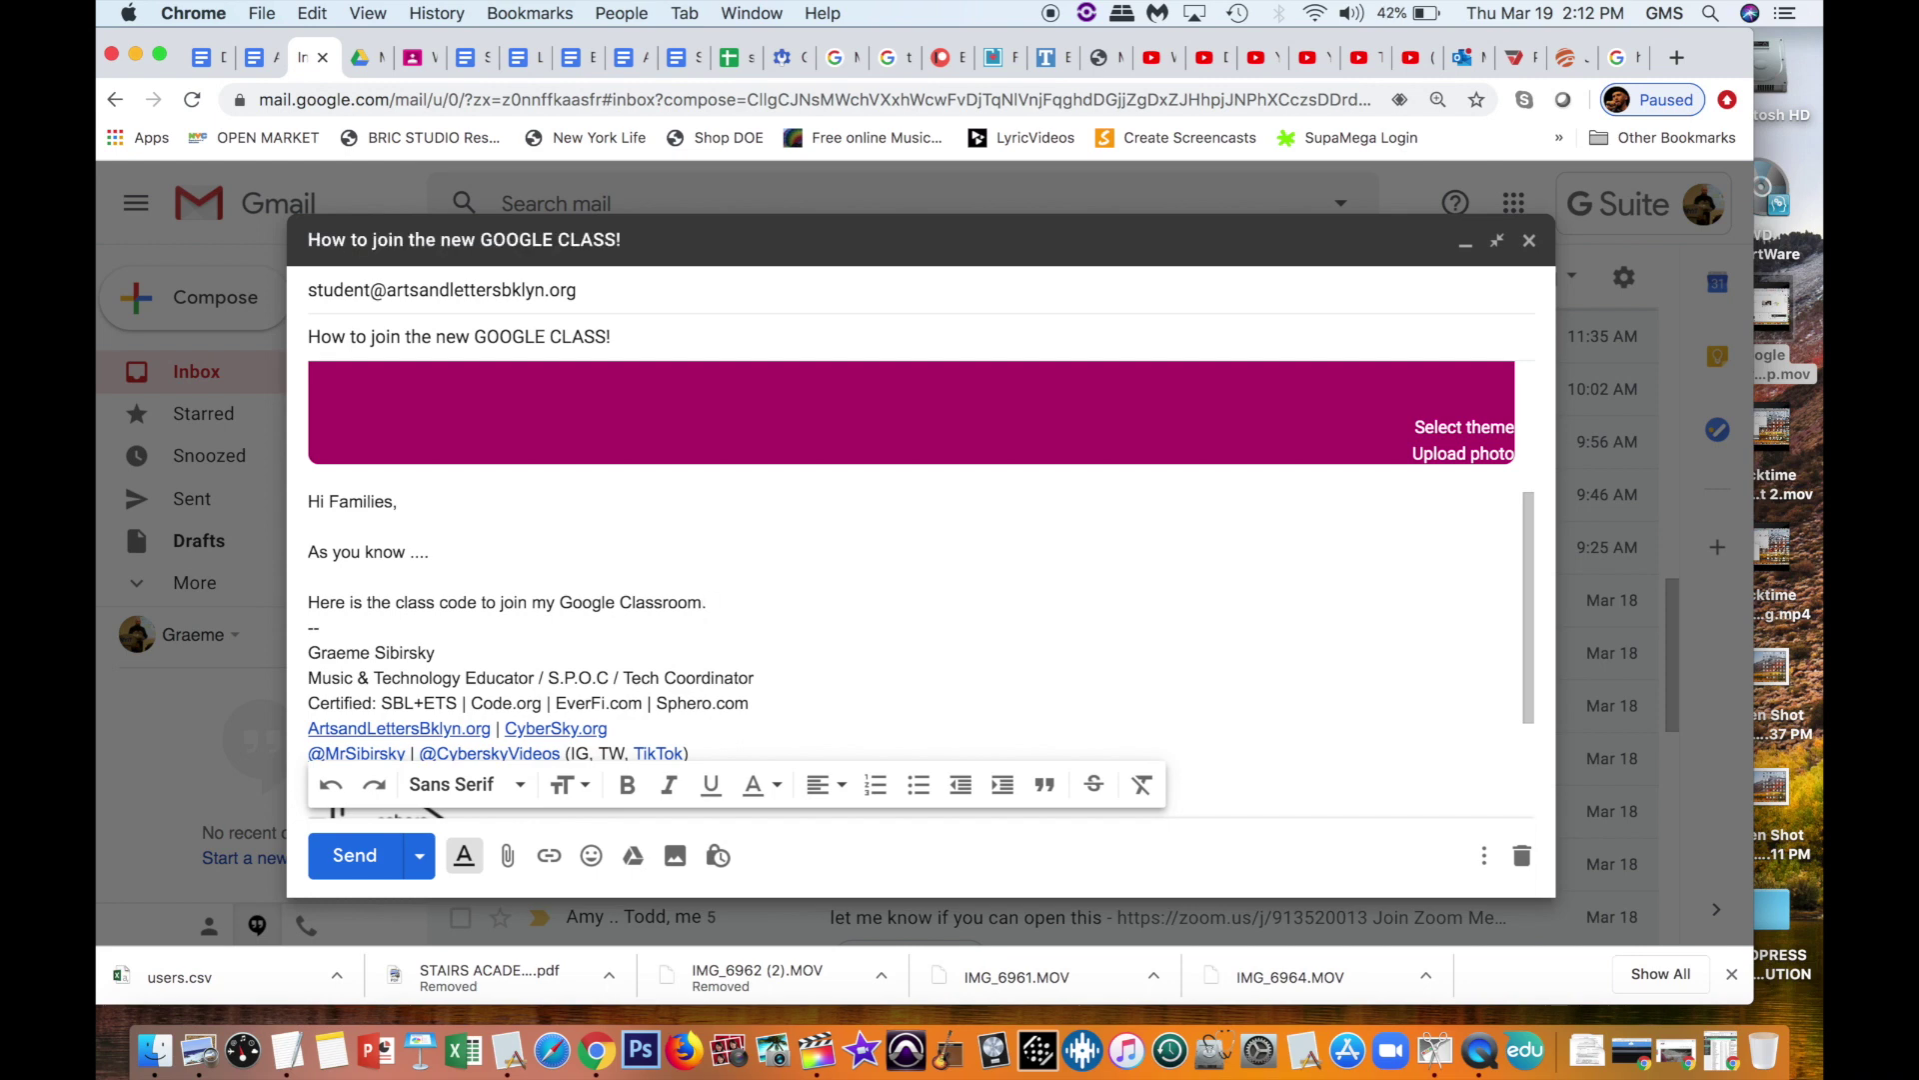
pyautogui.write('Log in ')
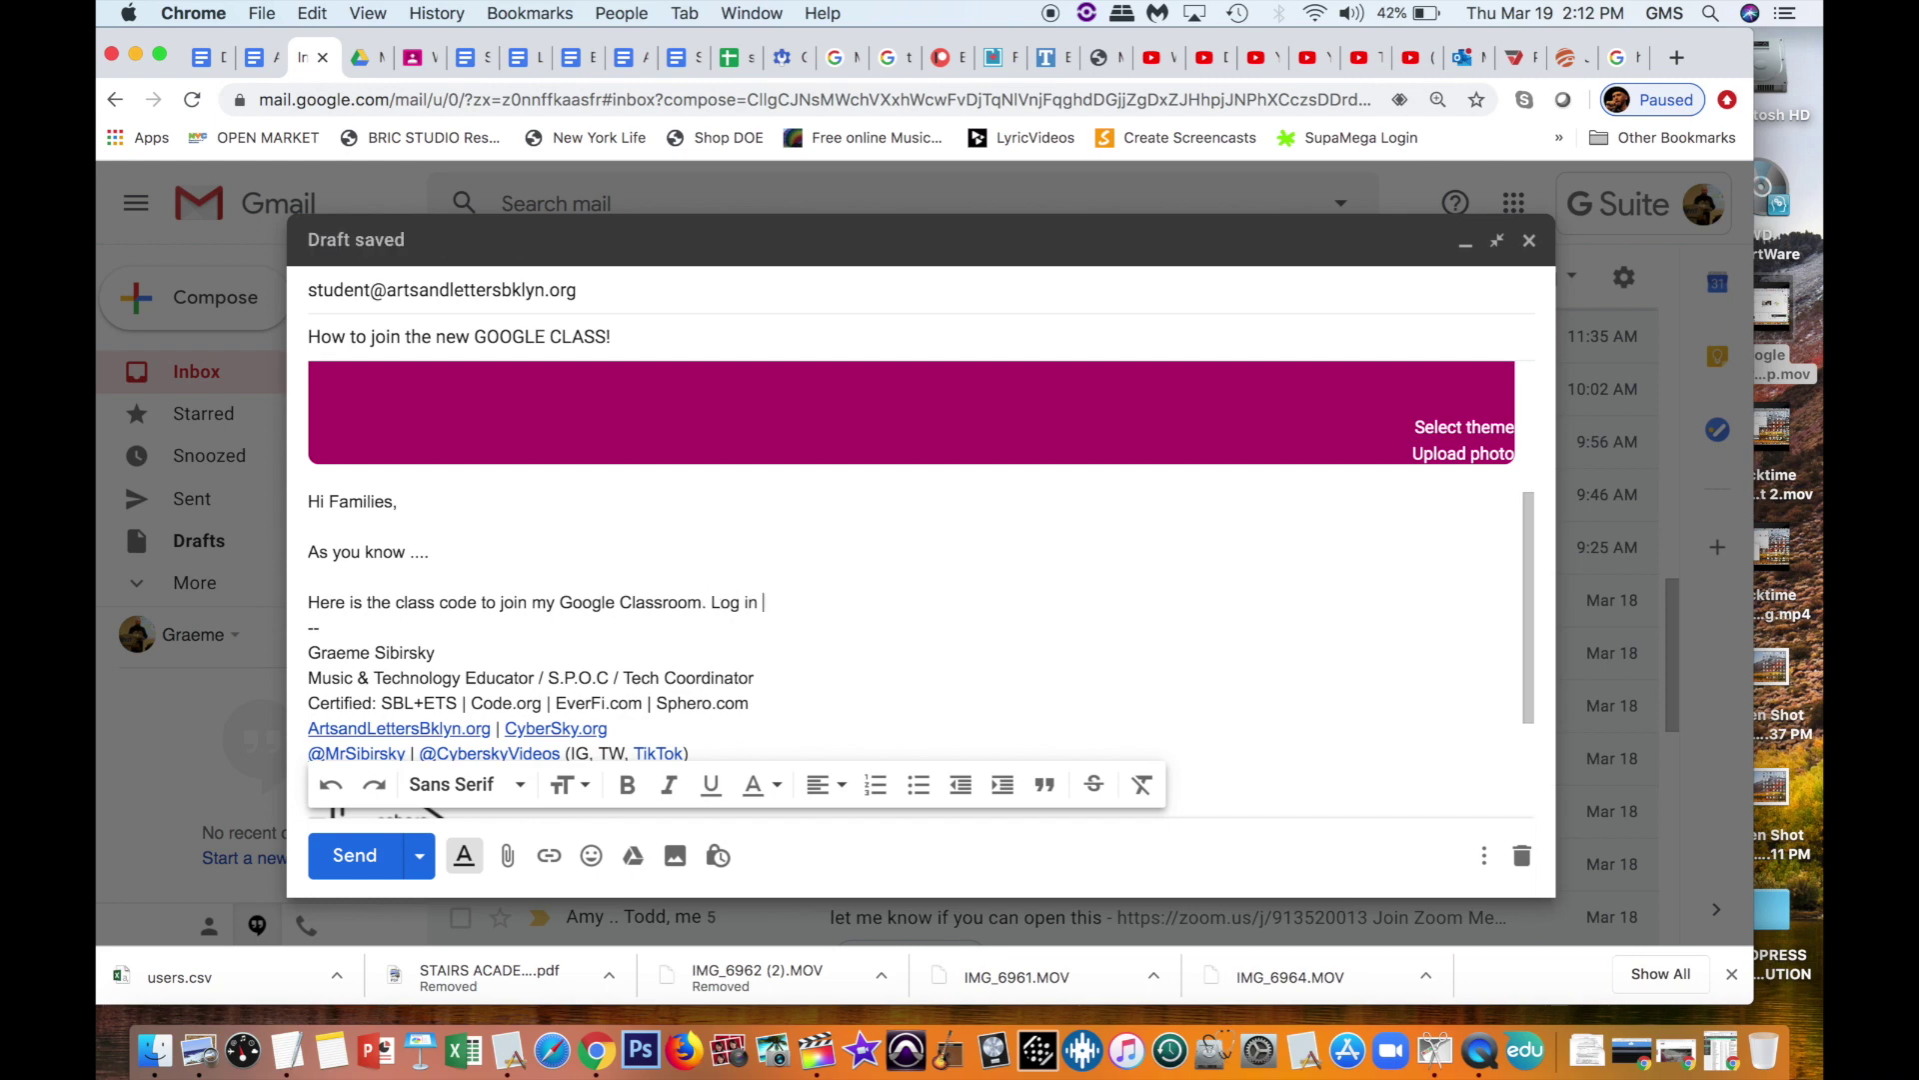
pyautogui.write('to Google or your gmail')
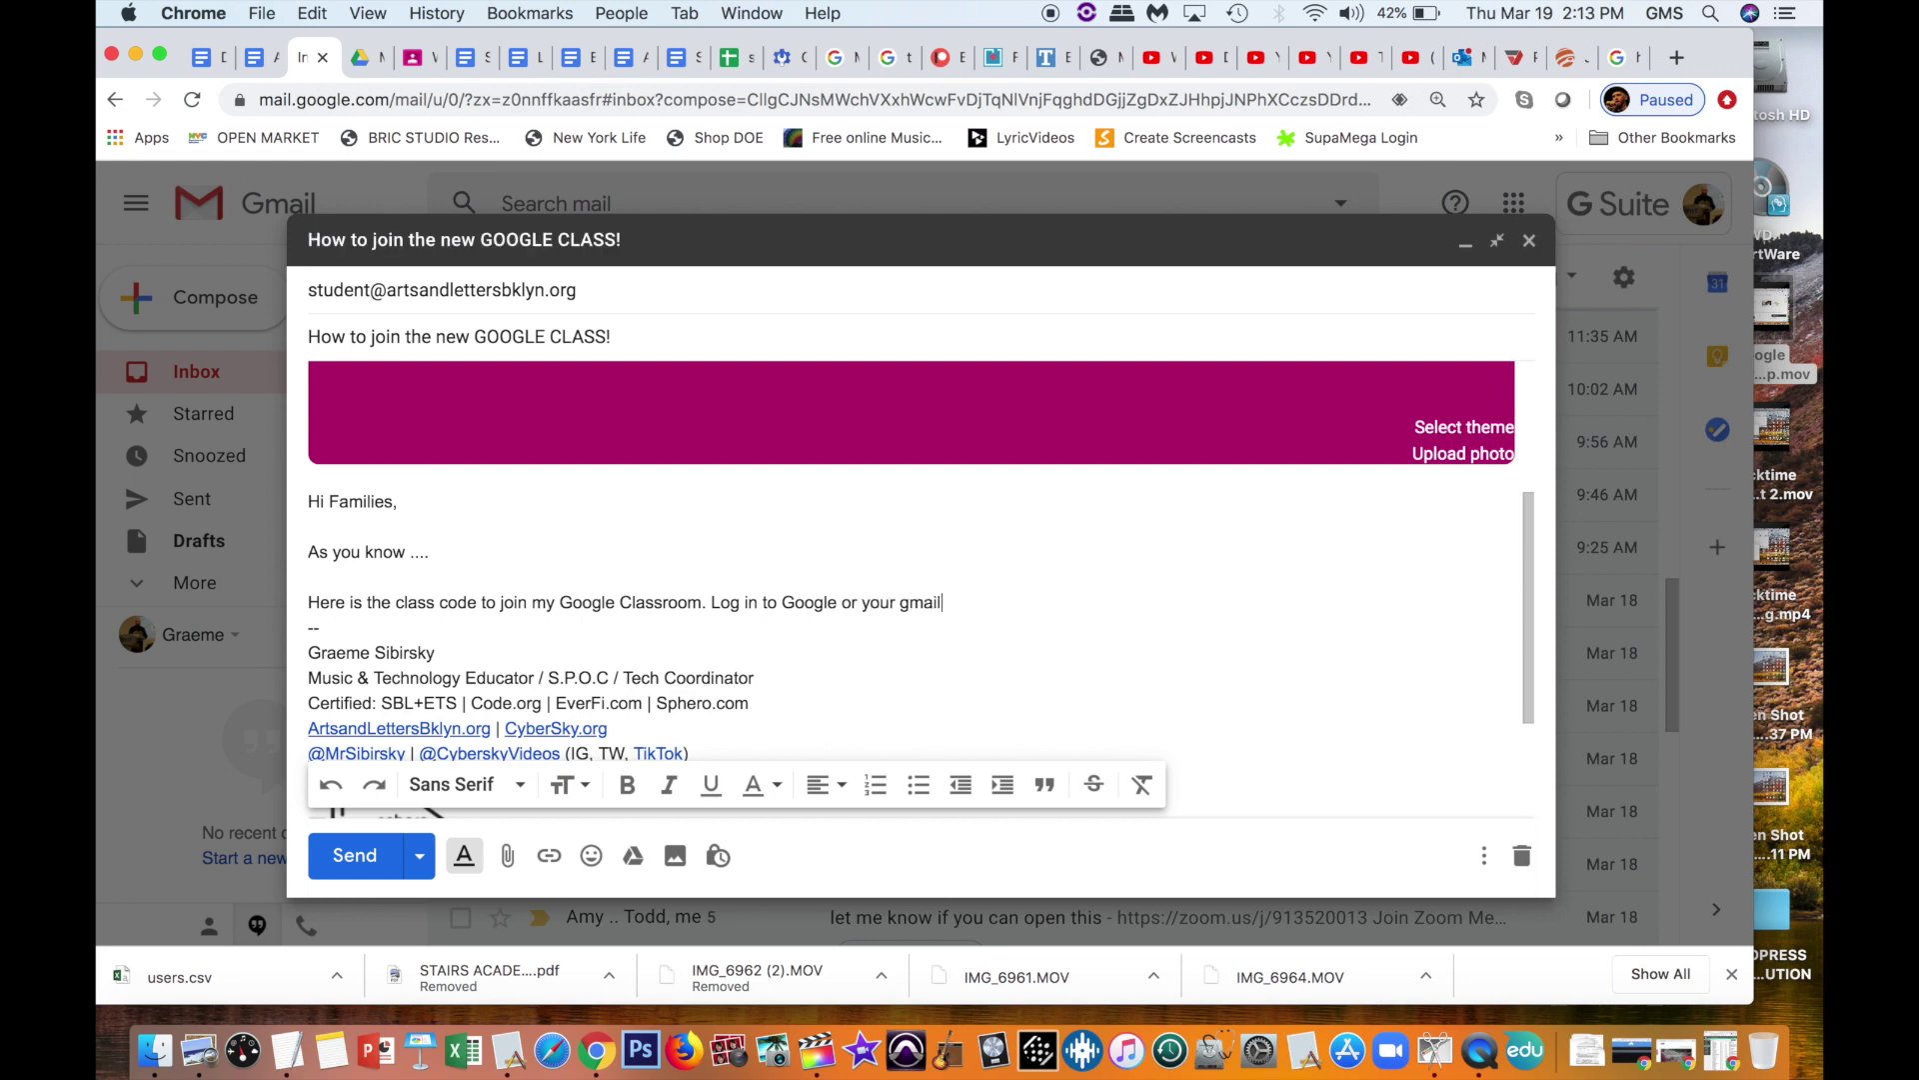
pyautogui.write(' account. Click on the 9 dots where your App')
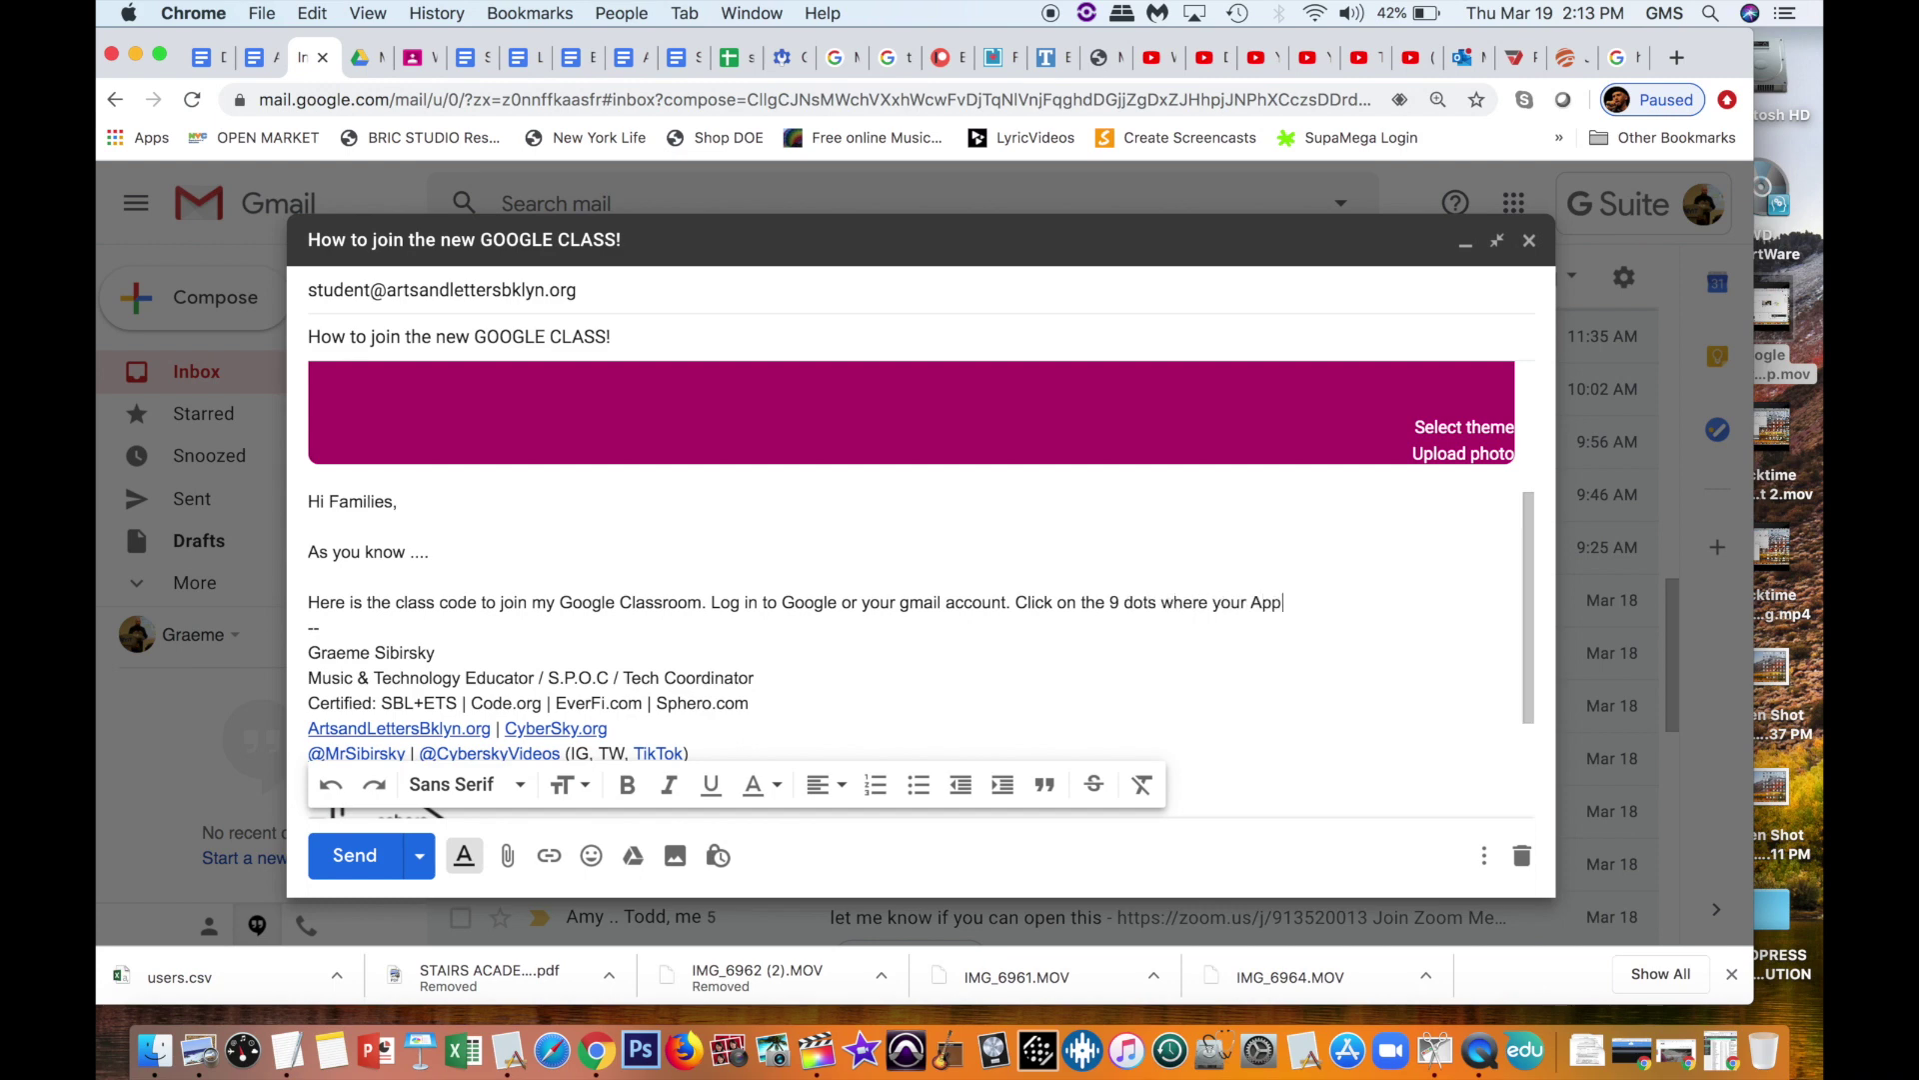
pyautogui.write('s are, Click on the Green ic')
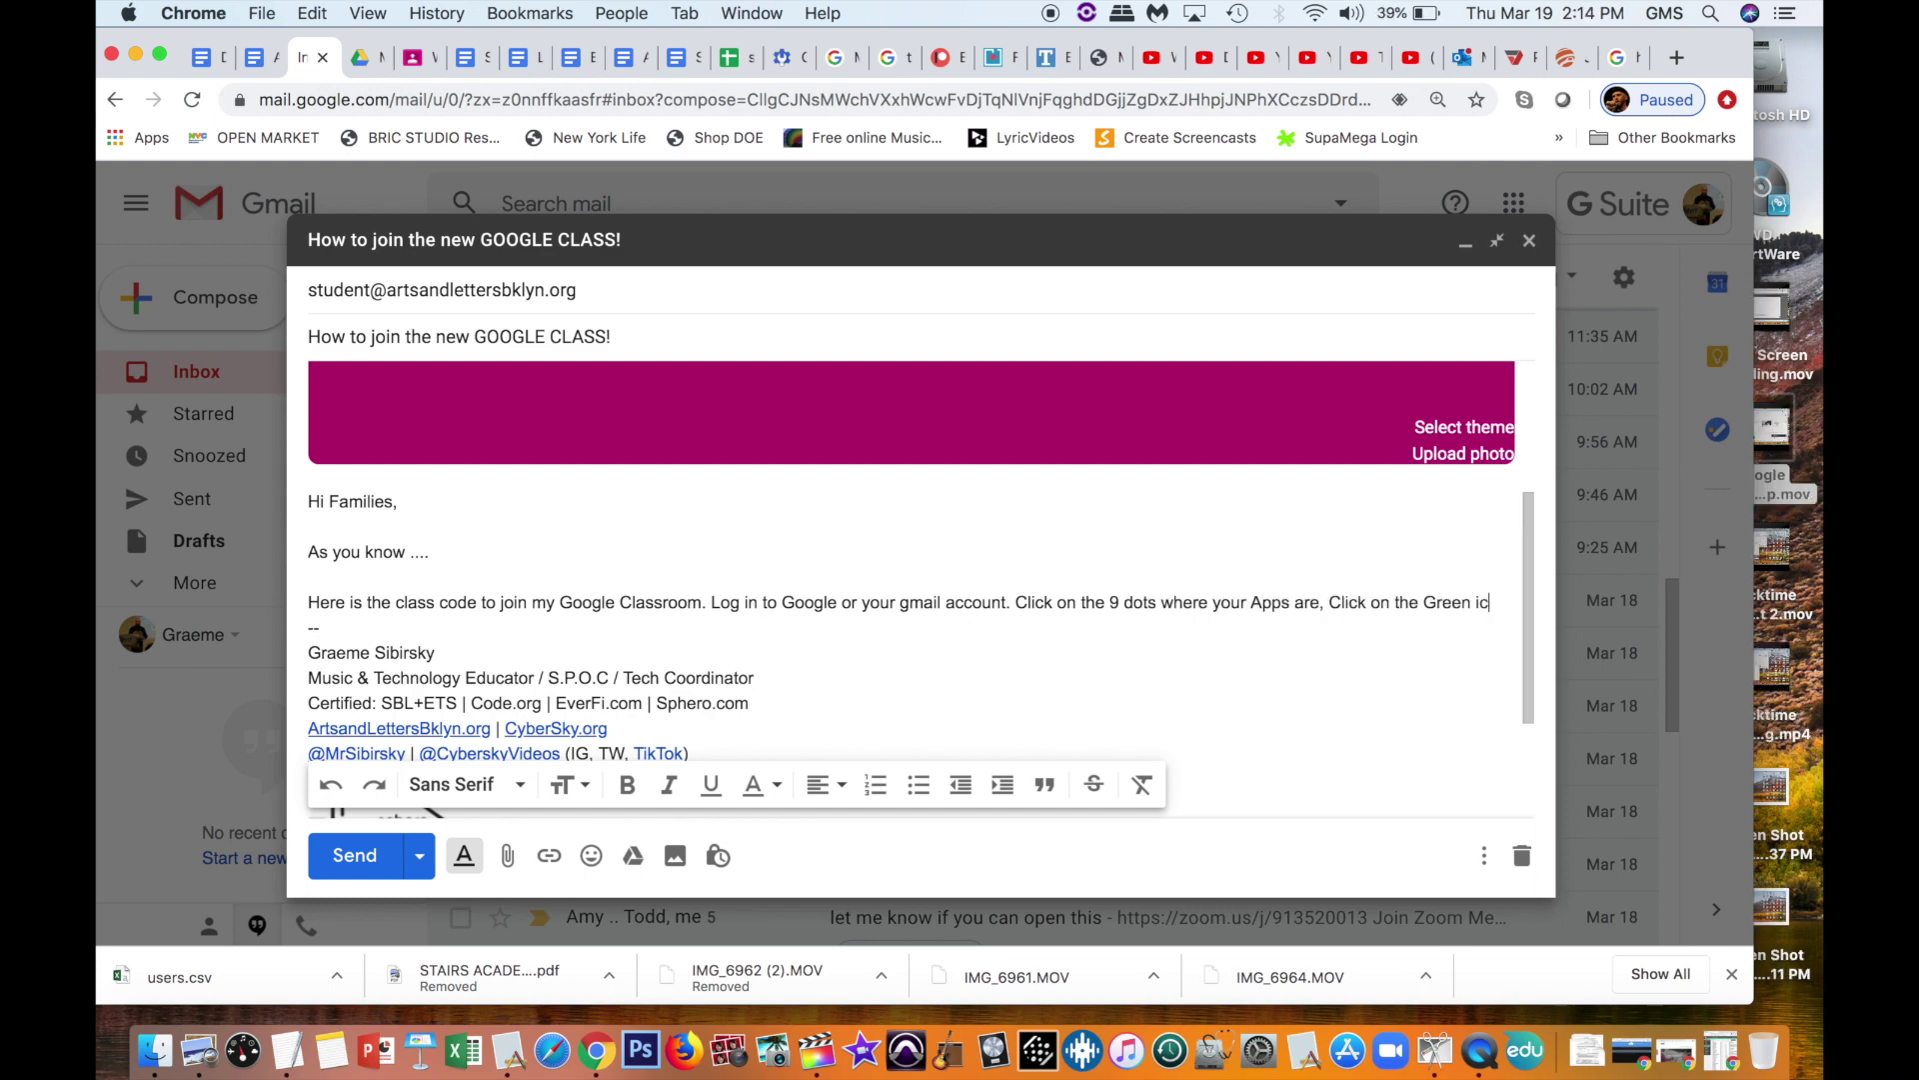
pyautogui.write('on for CLASSROOM. You should see a Plus sign at the top right corner. When you click it, select Join Class a')
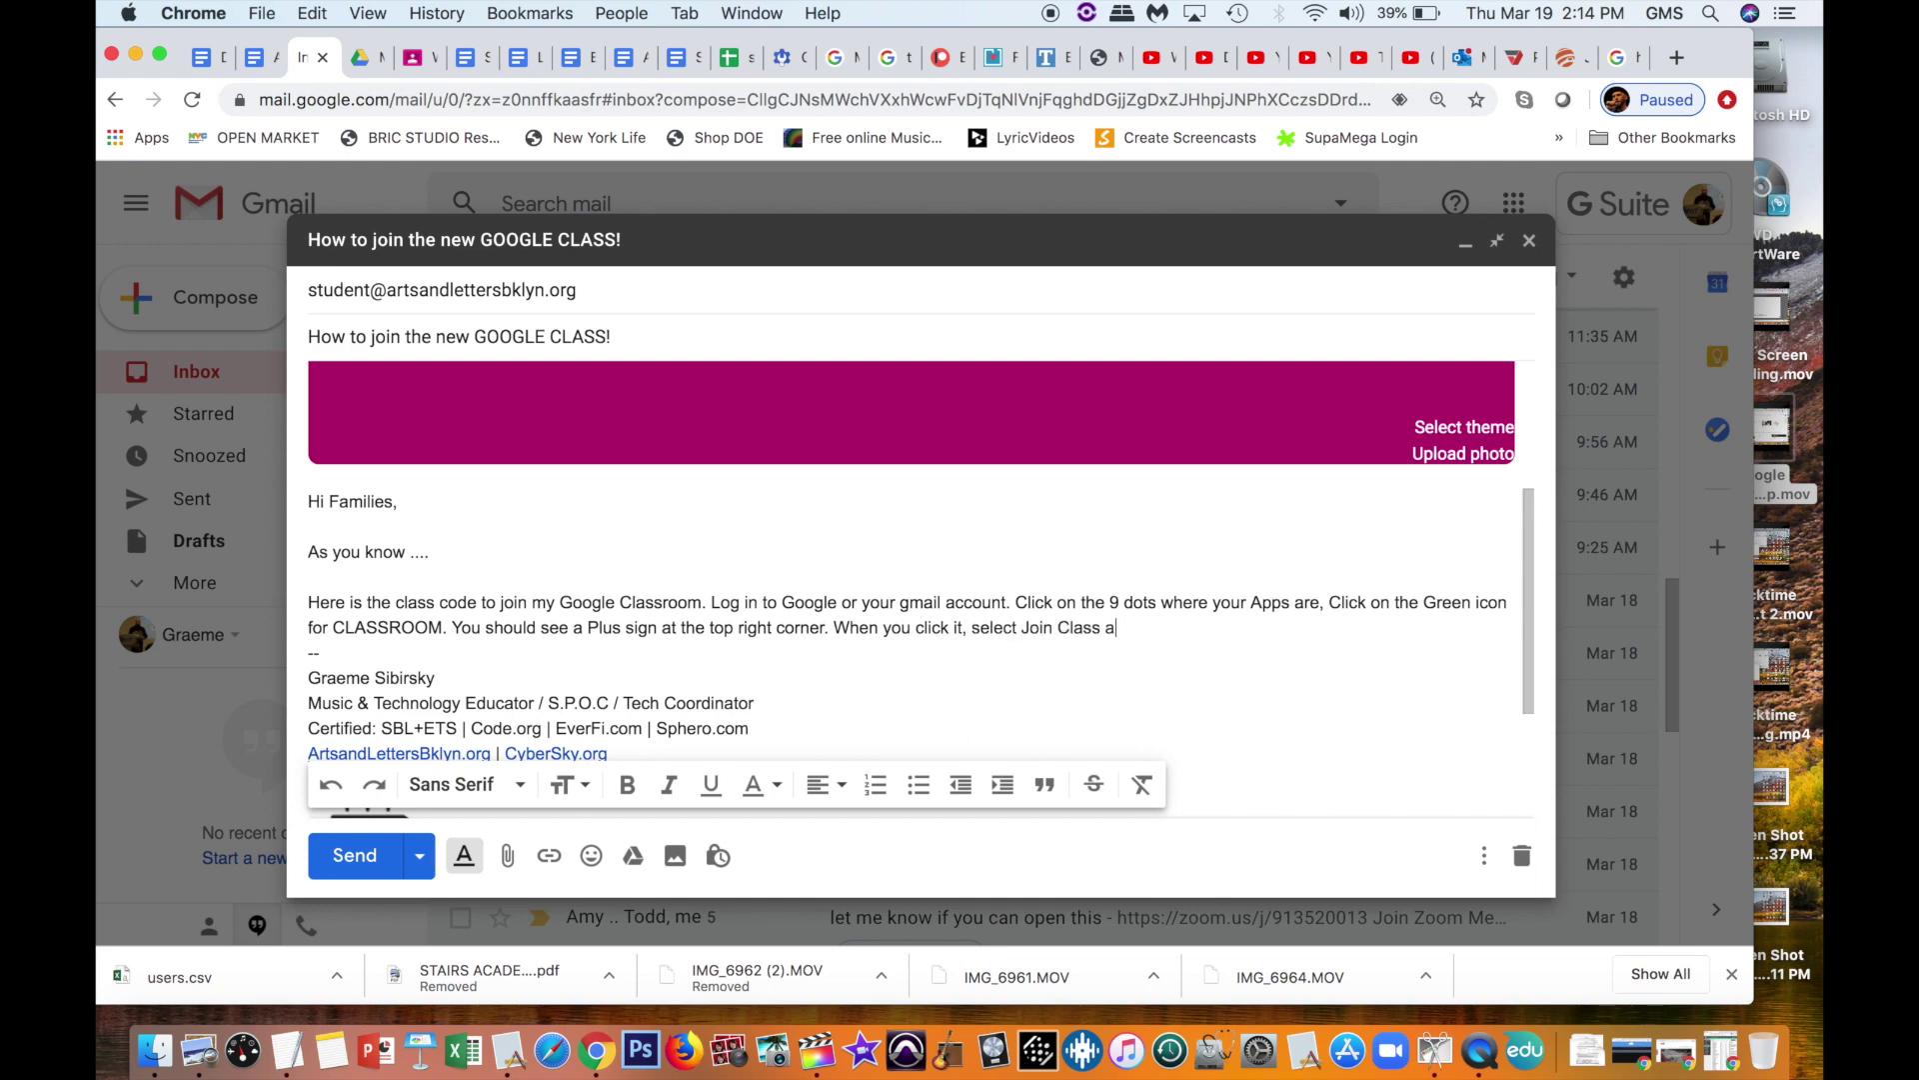
pyautogui.write('nd enter the code.')
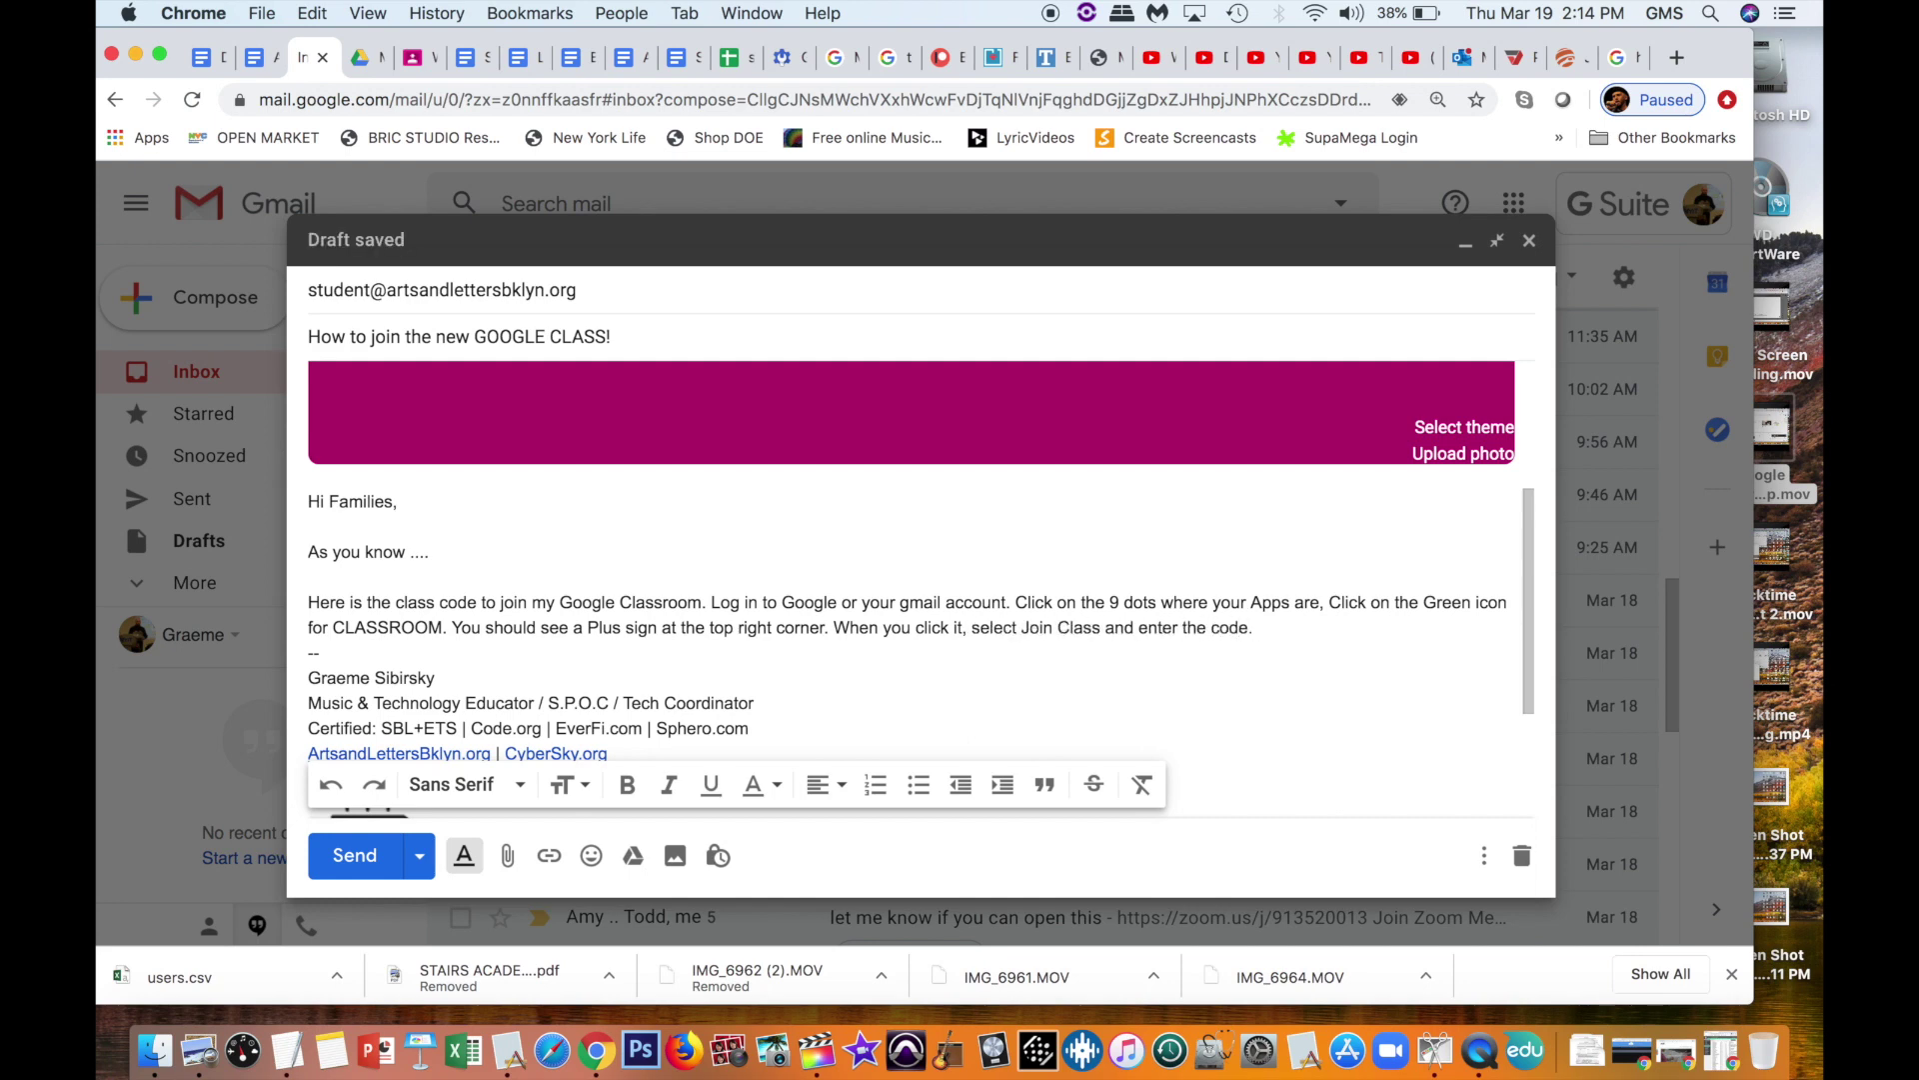
pyautogui.press('Return')
pyautogui.press('Return')
# Step: Paste the class code on its own line and format it bold and large
pyautogui.scroll(3, 795, 502)
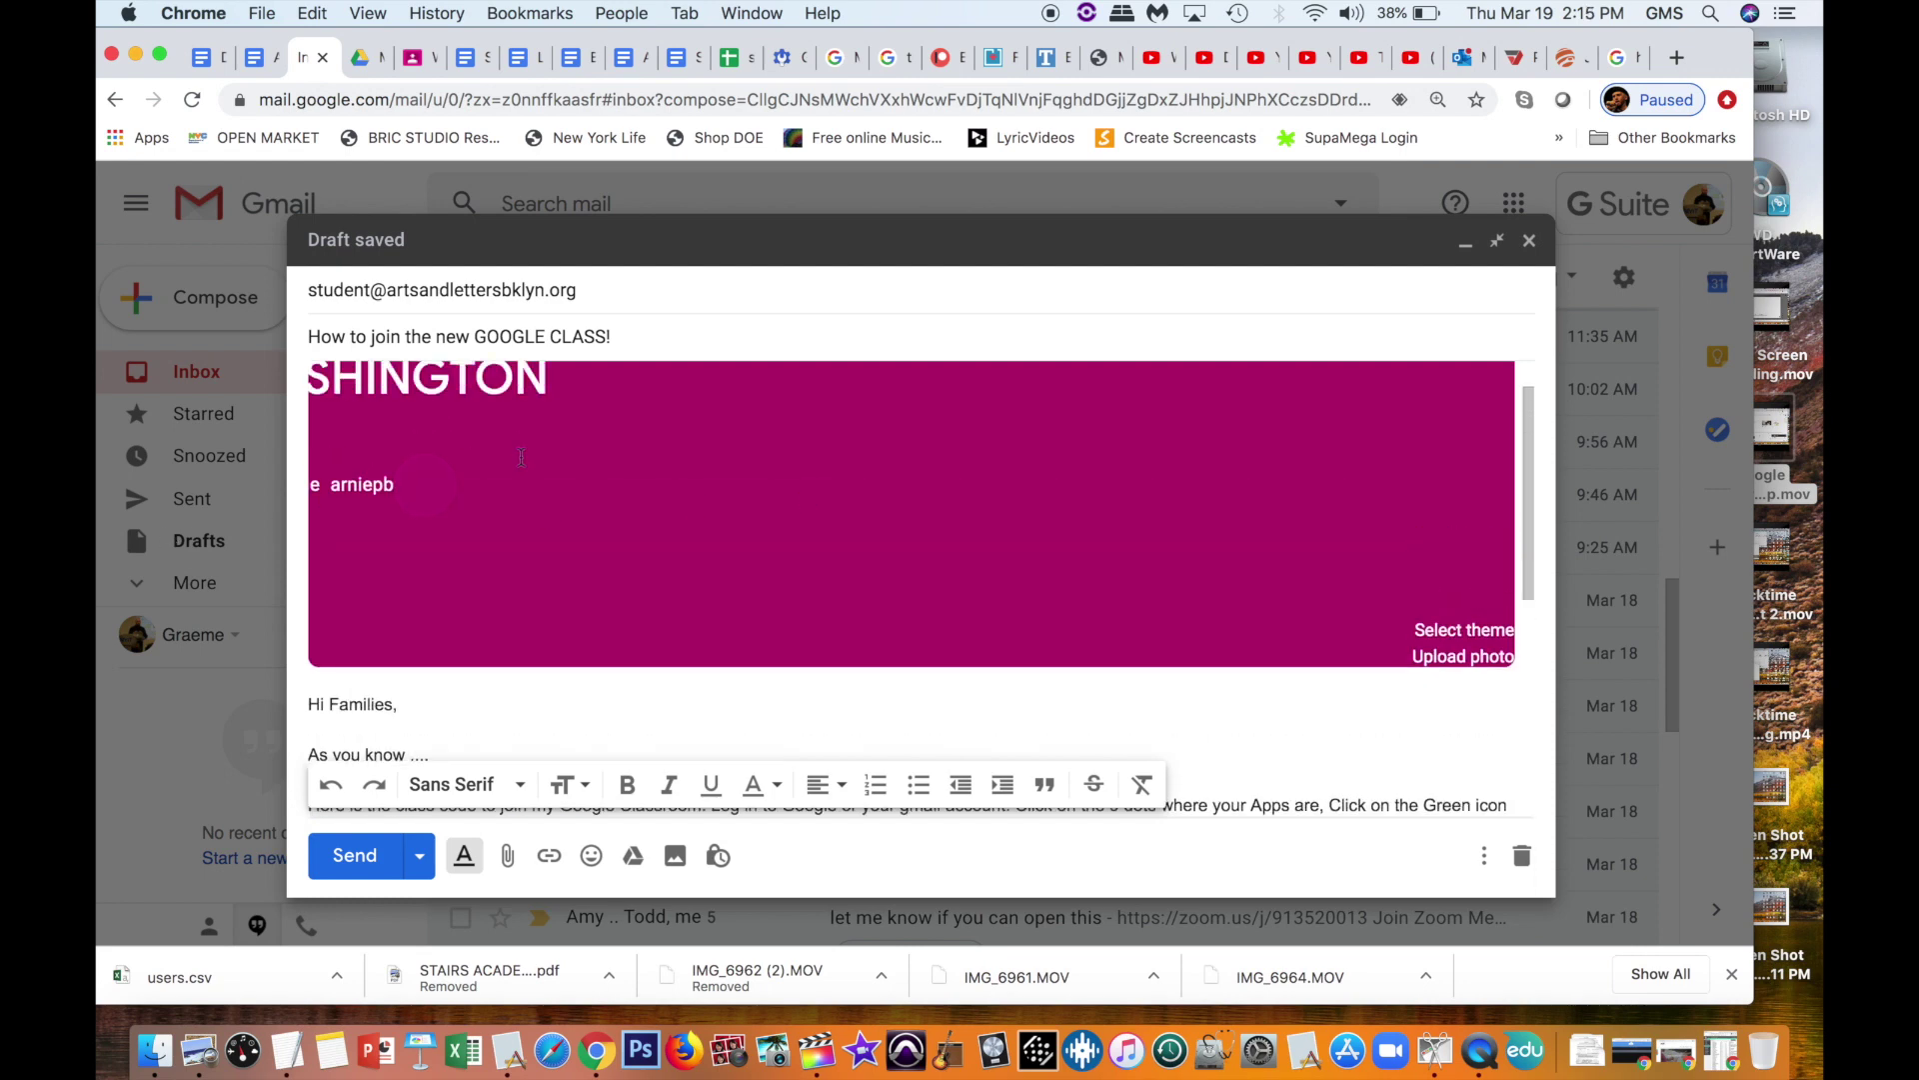
pyautogui.scroll(1, 488, 485)
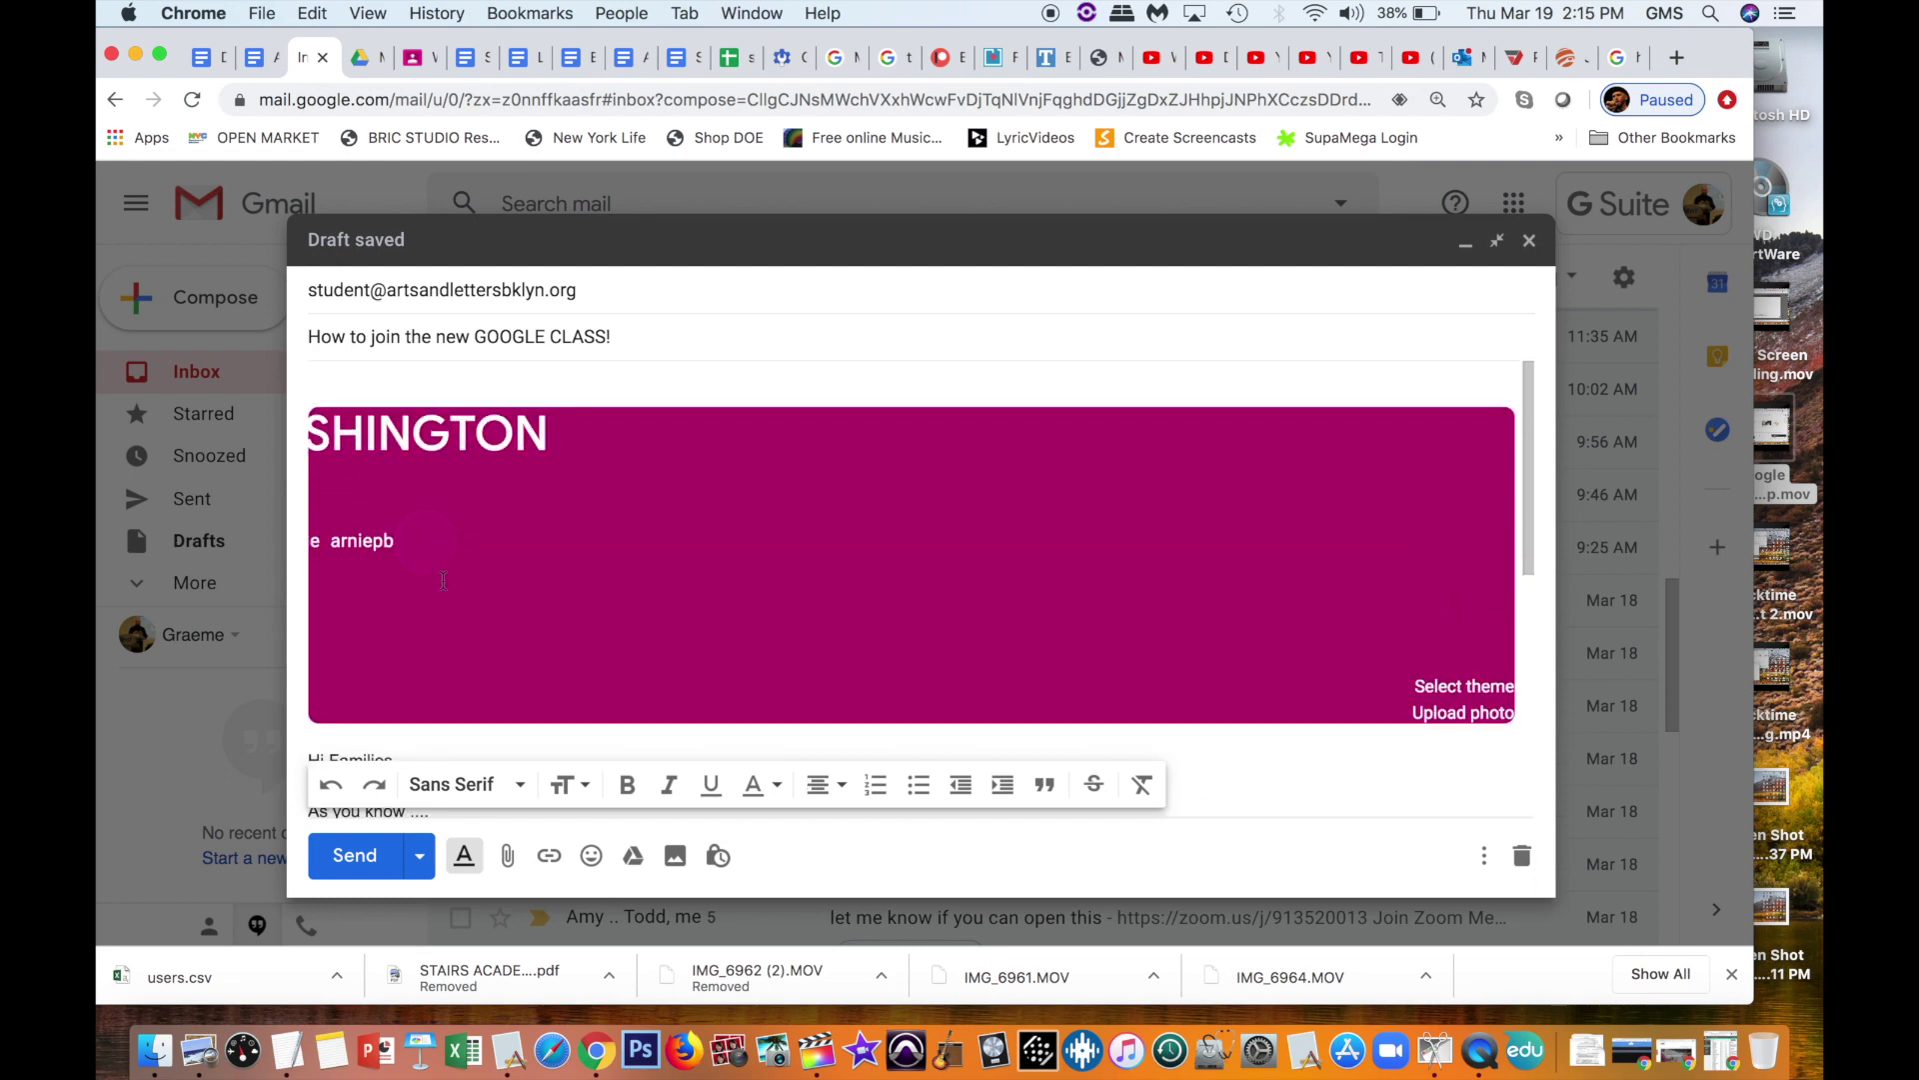
pyautogui.tripleClick(375, 541)
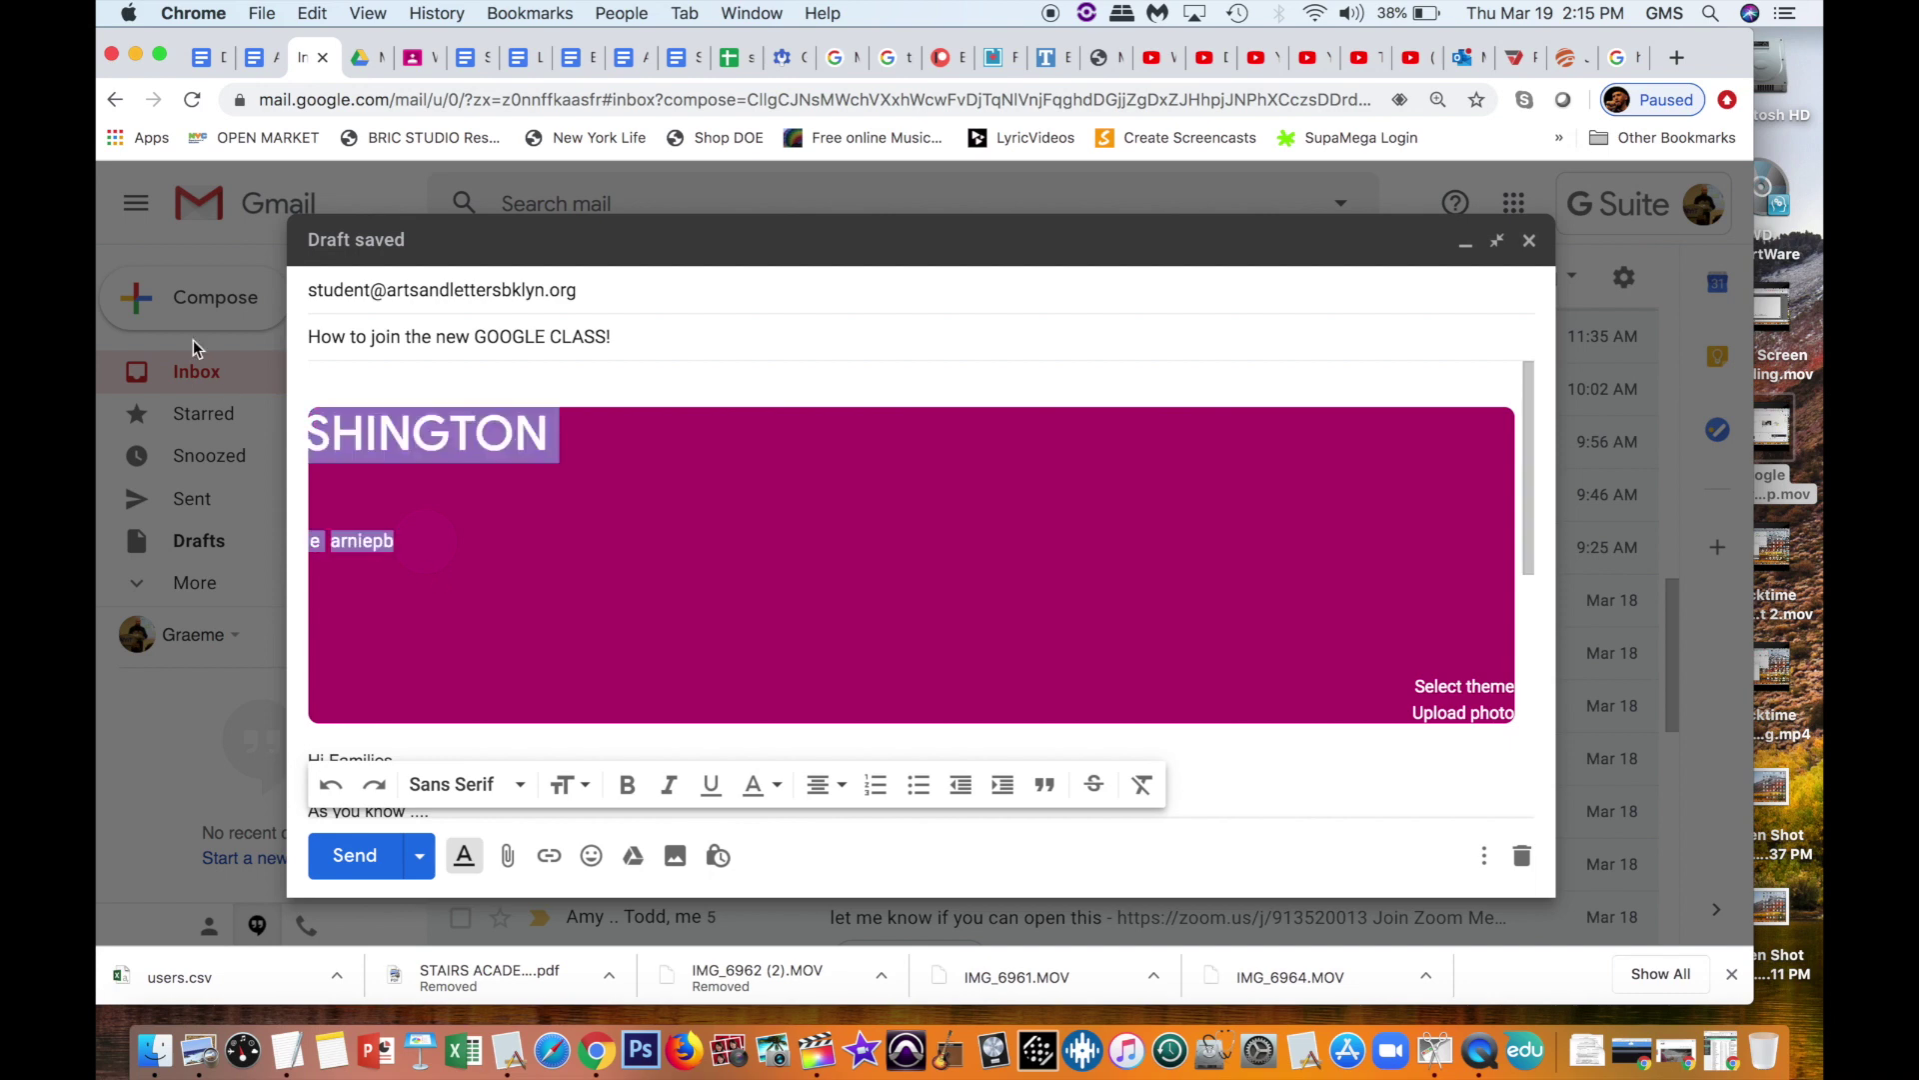
pyautogui.doubleClick(376, 541)
pyautogui.press('super+c')
pyautogui.scroll(-10, 499, 667)
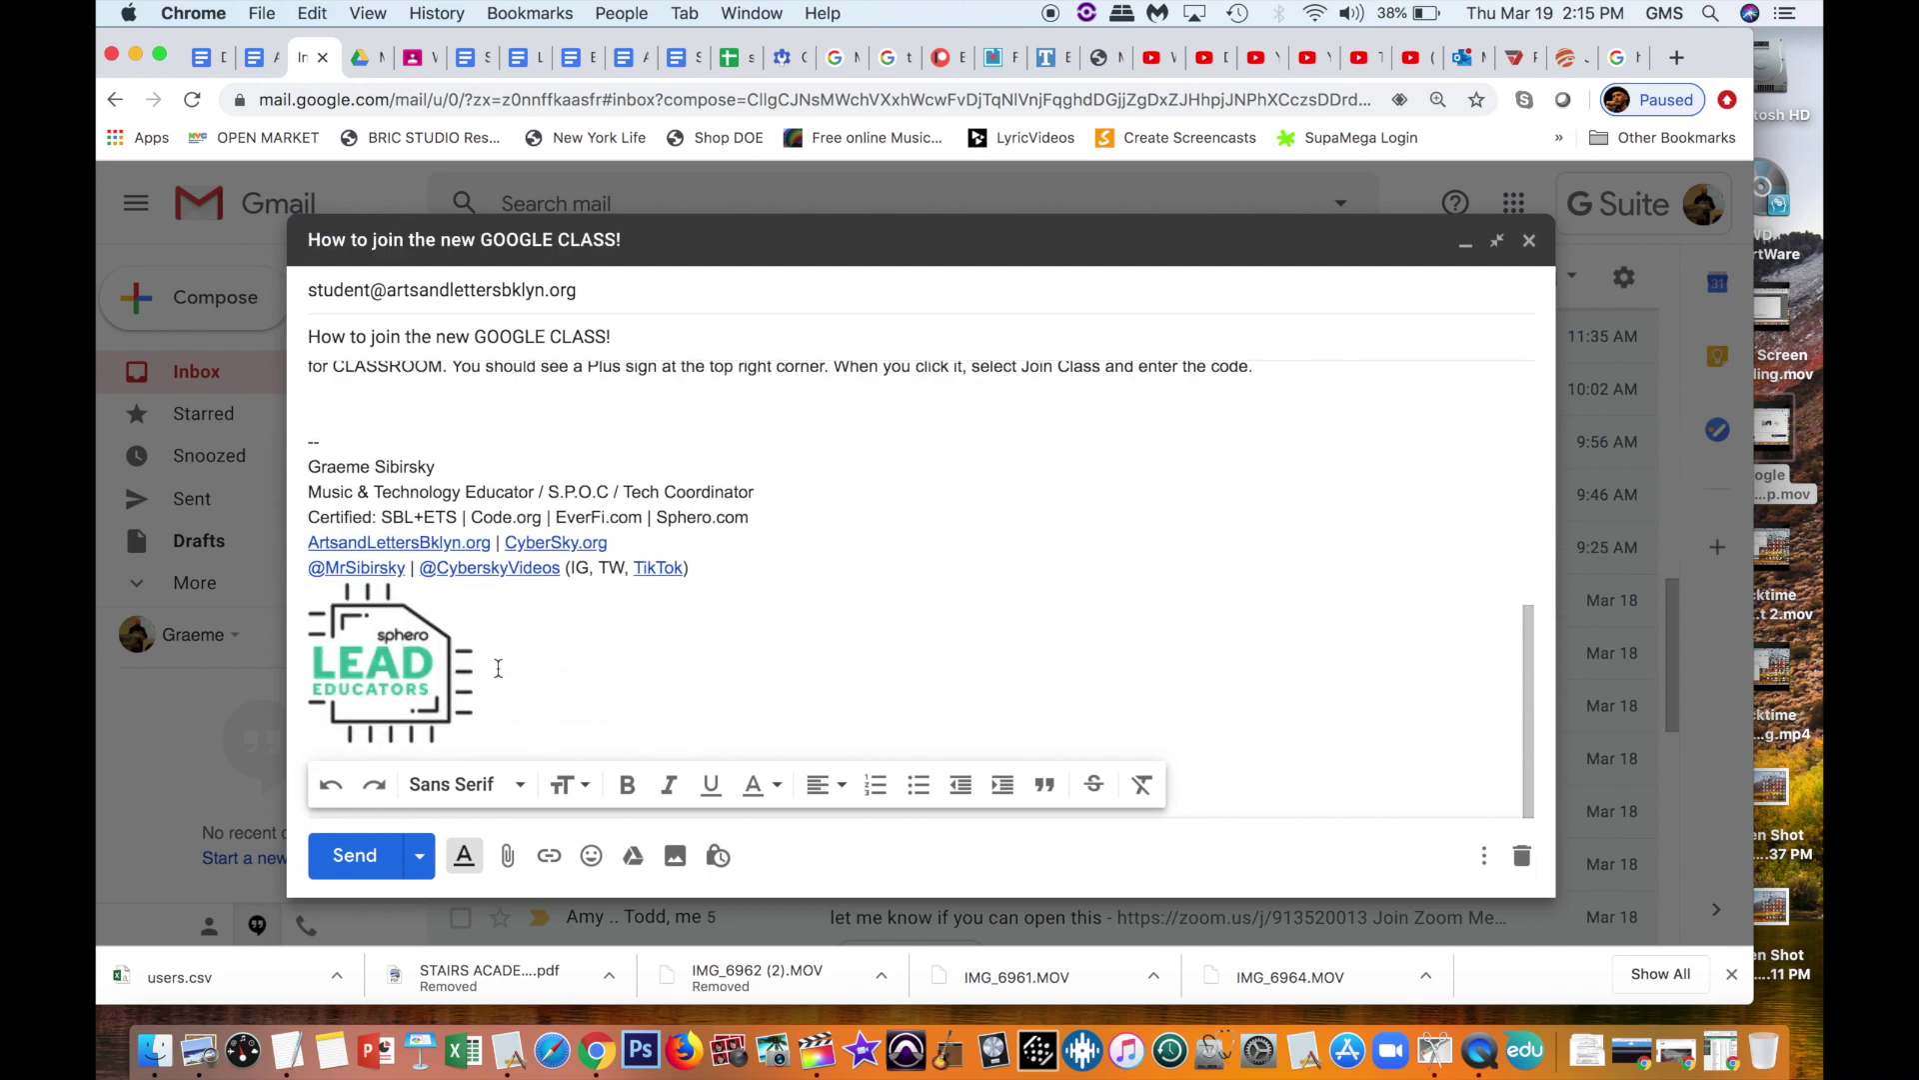
pyautogui.click(471, 402)
pyautogui.press('super+v')
pyautogui.doubleClick(338, 416)
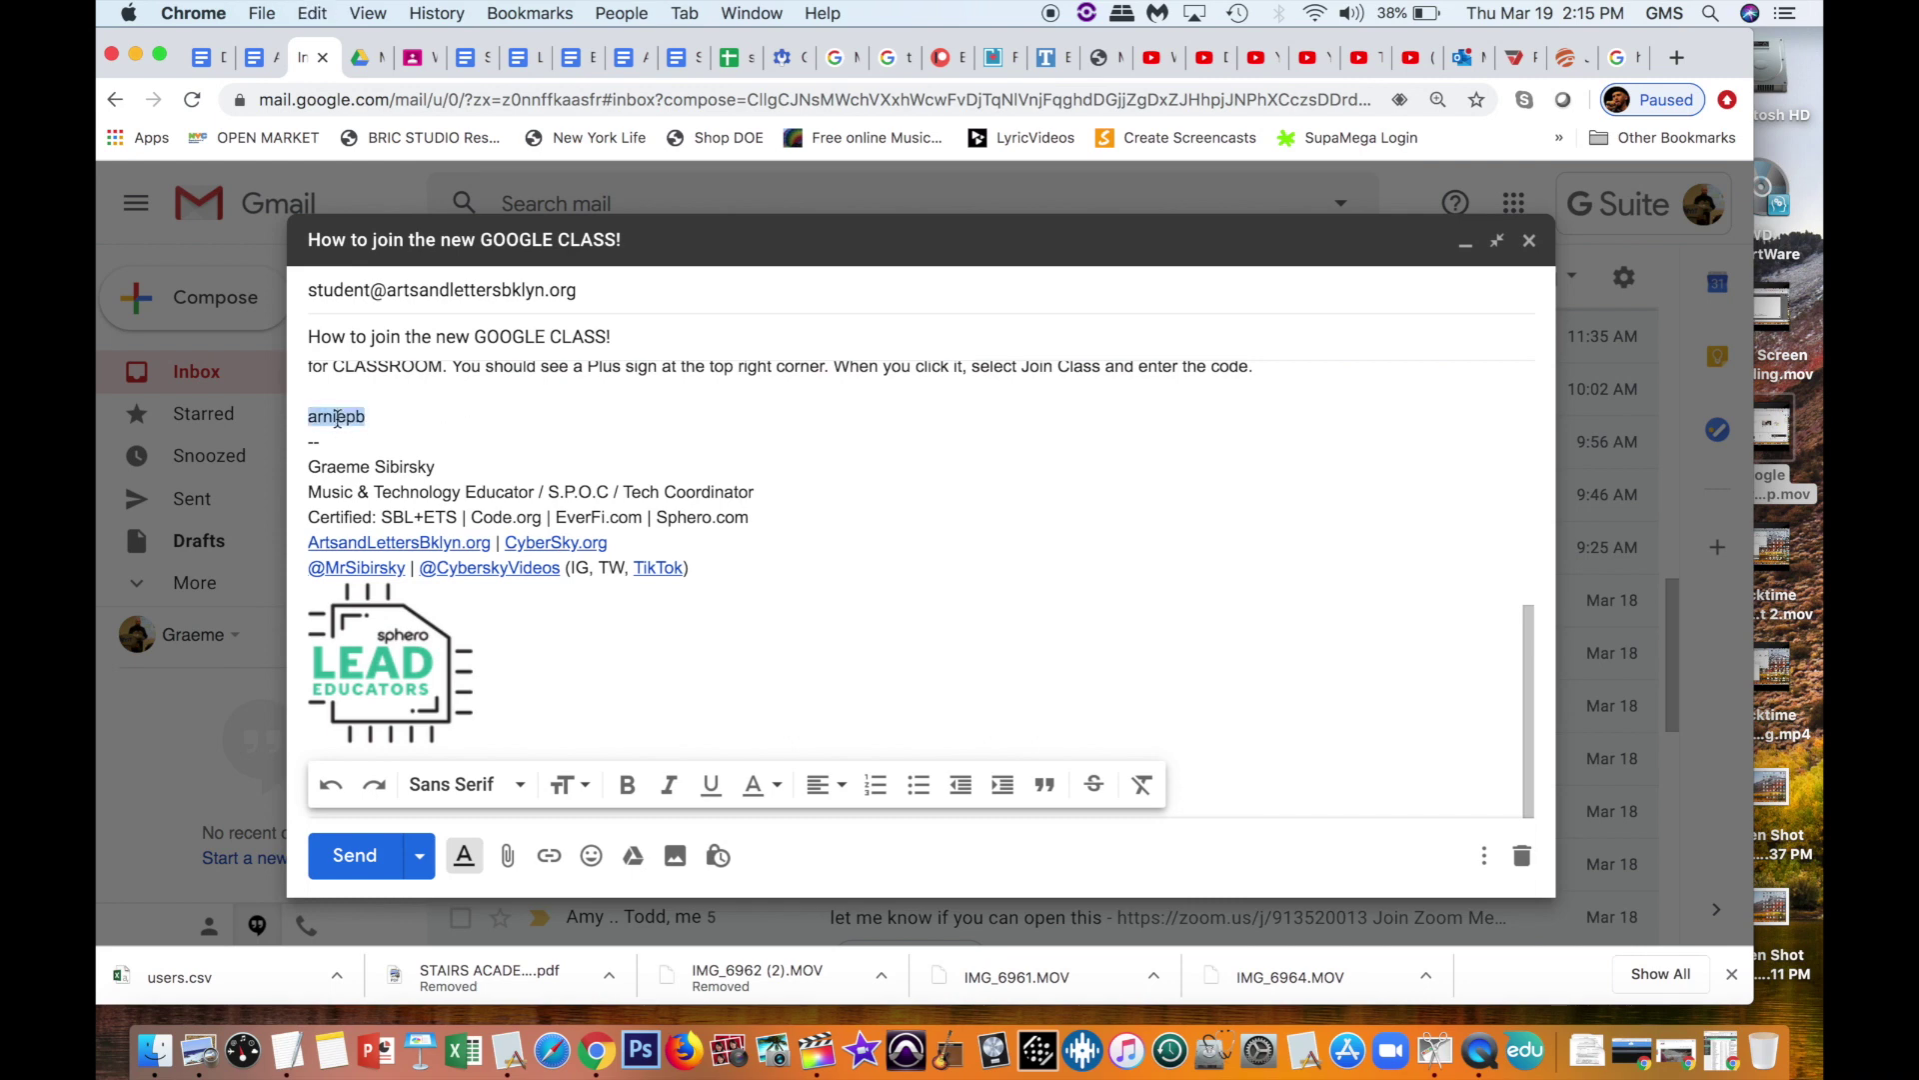
pyautogui.click(627, 784)
pyautogui.click(568, 785)
pyautogui.click(614, 700)
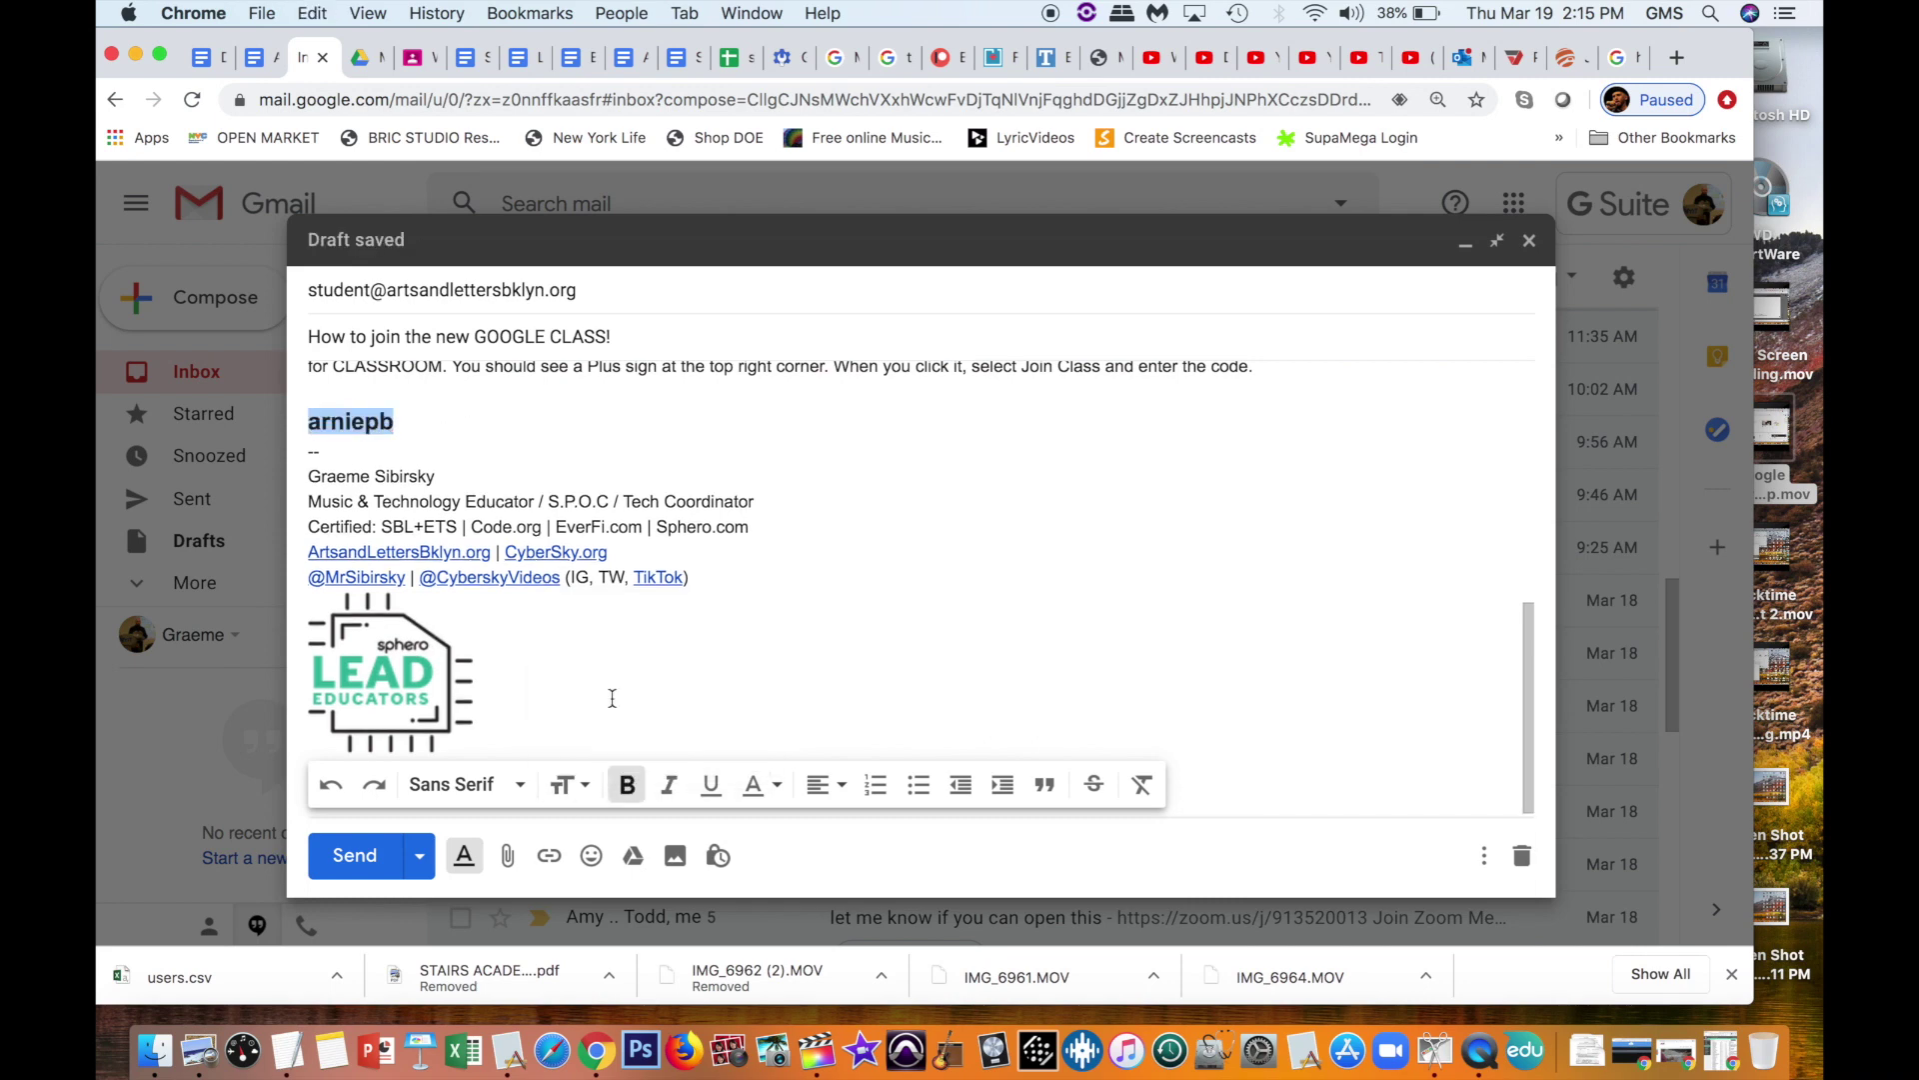
# Step: Type closing lines 'Thank you etc.', 'Sincerely,' and 'Blah blah'
pyautogui.click(395, 422)
pyautogui.press('Return')
pyautogui.press('Return')
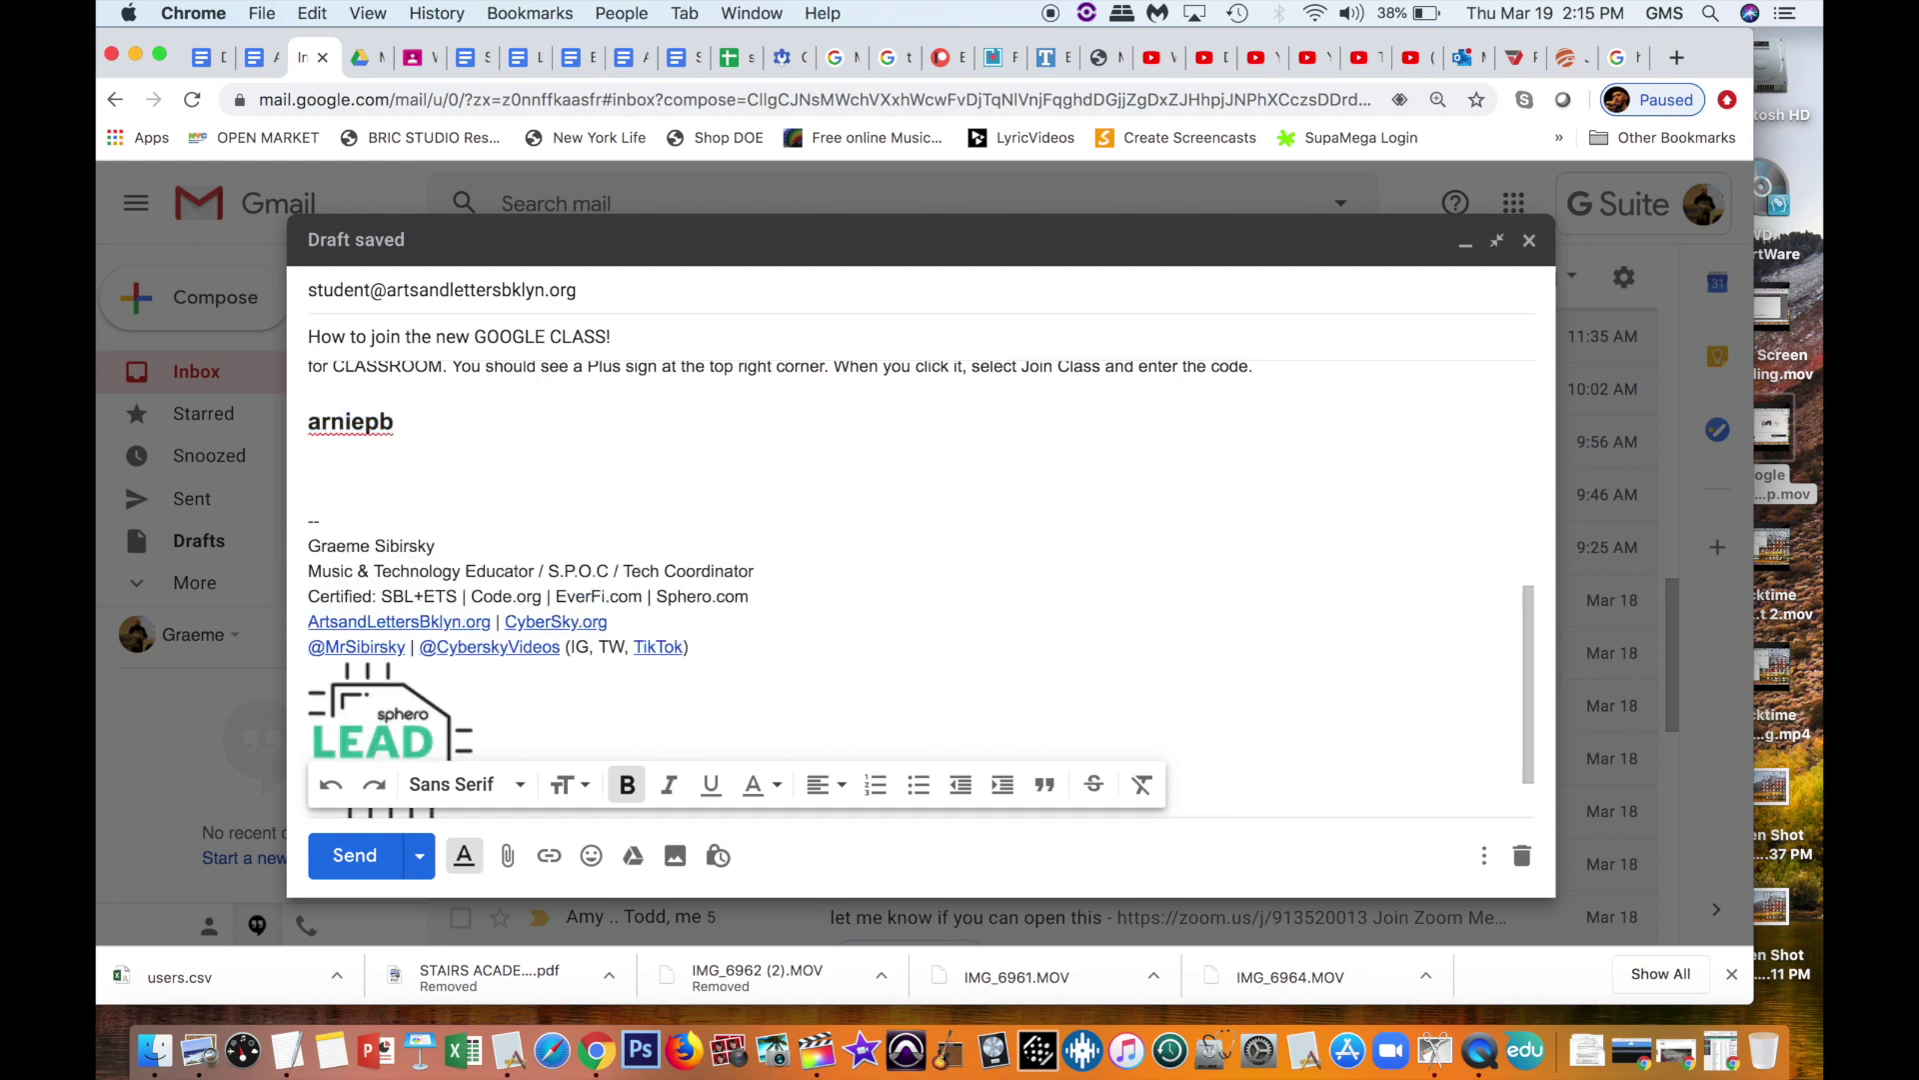
pyautogui.write('Thank you etc.')
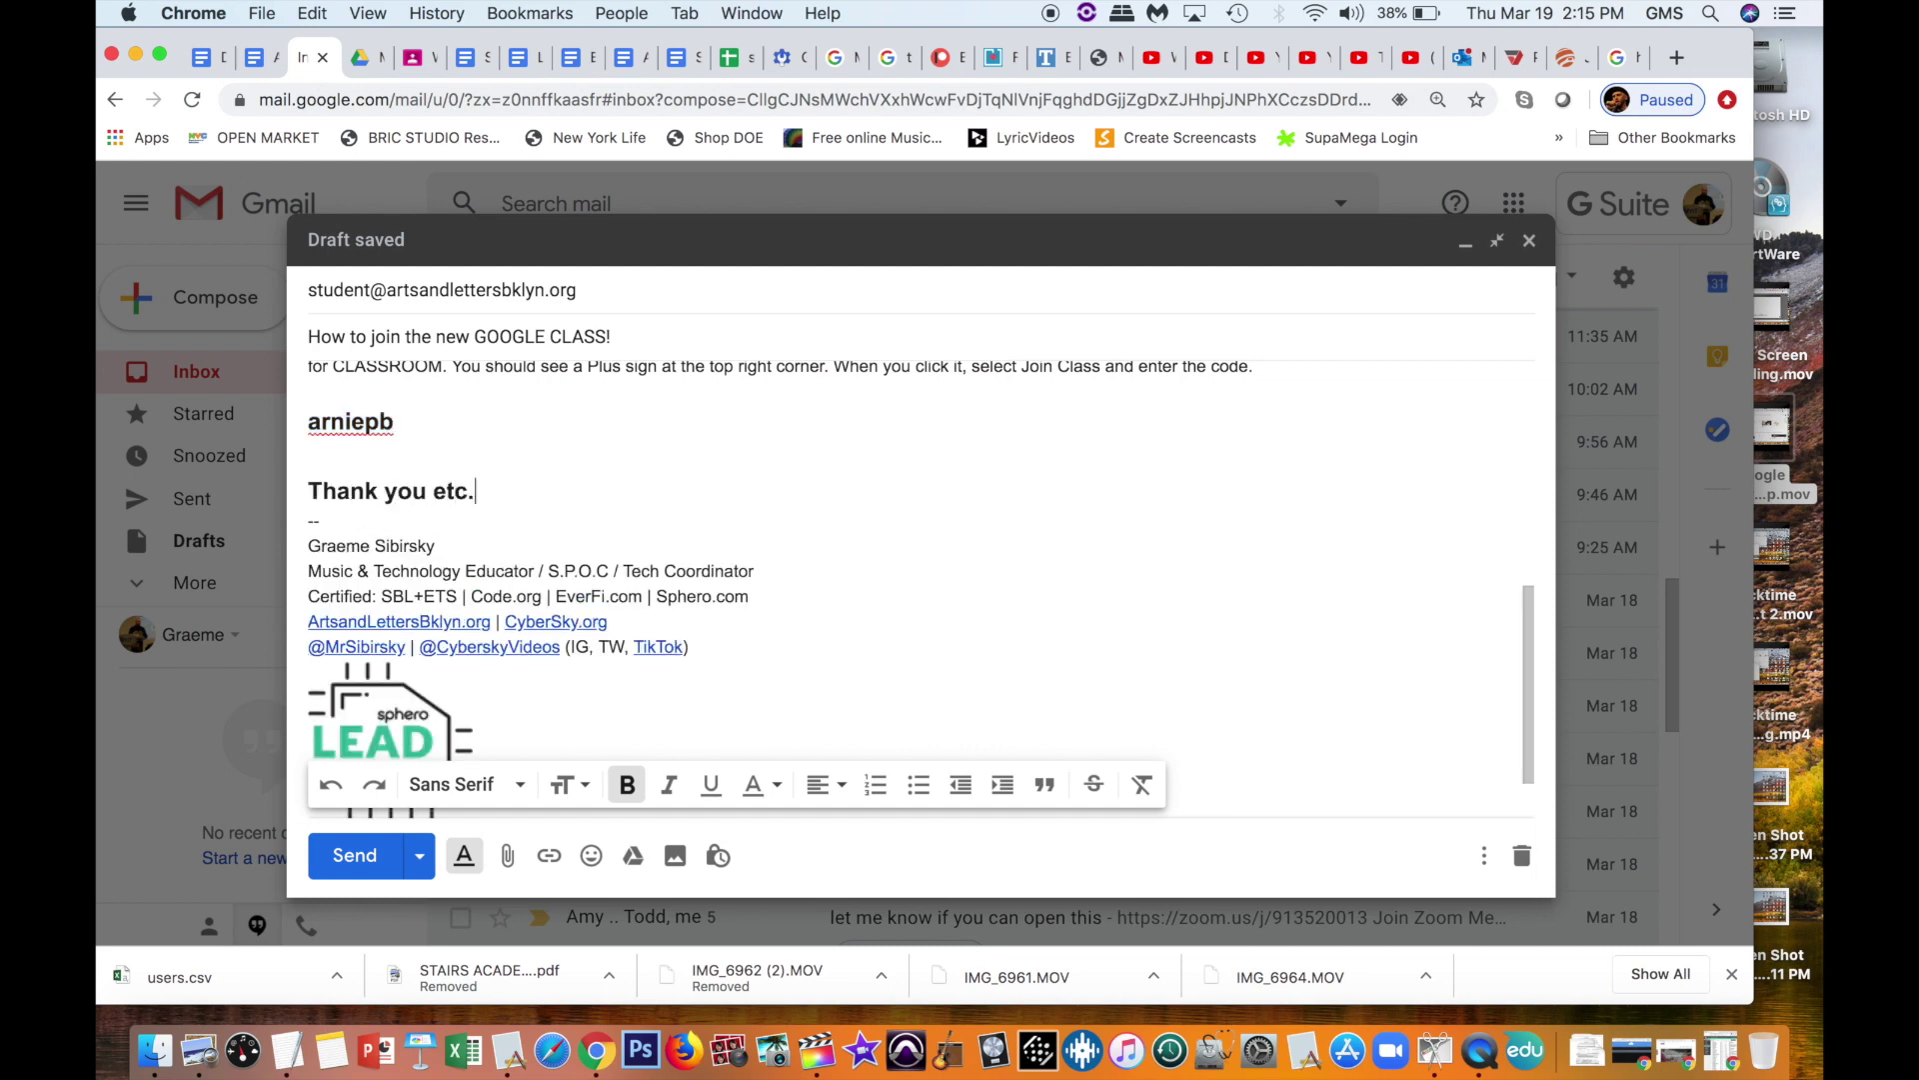
pyautogui.press('Return')
pyautogui.press('Return')
pyautogui.write('Sincerely,')
pyautogui.press('Return')
pyautogui.press('Return')
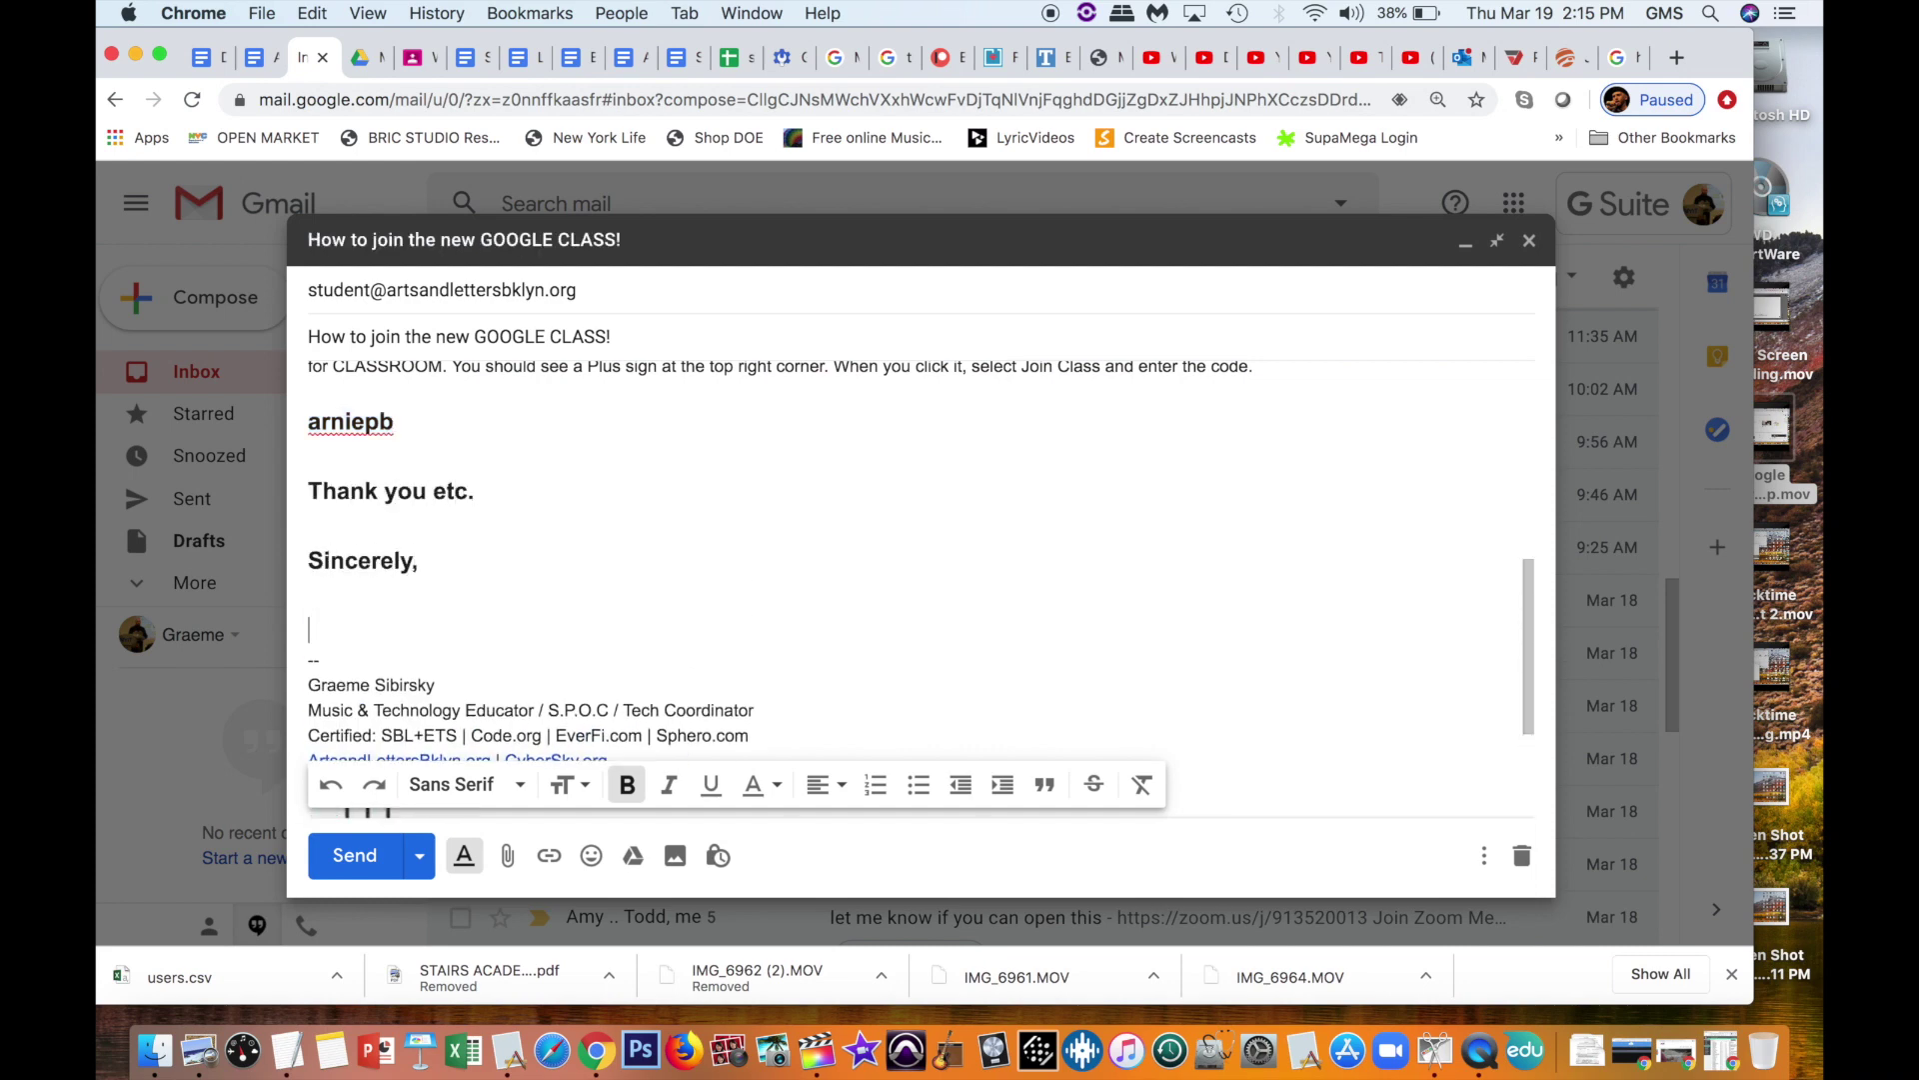
pyautogui.write('Blah blah')
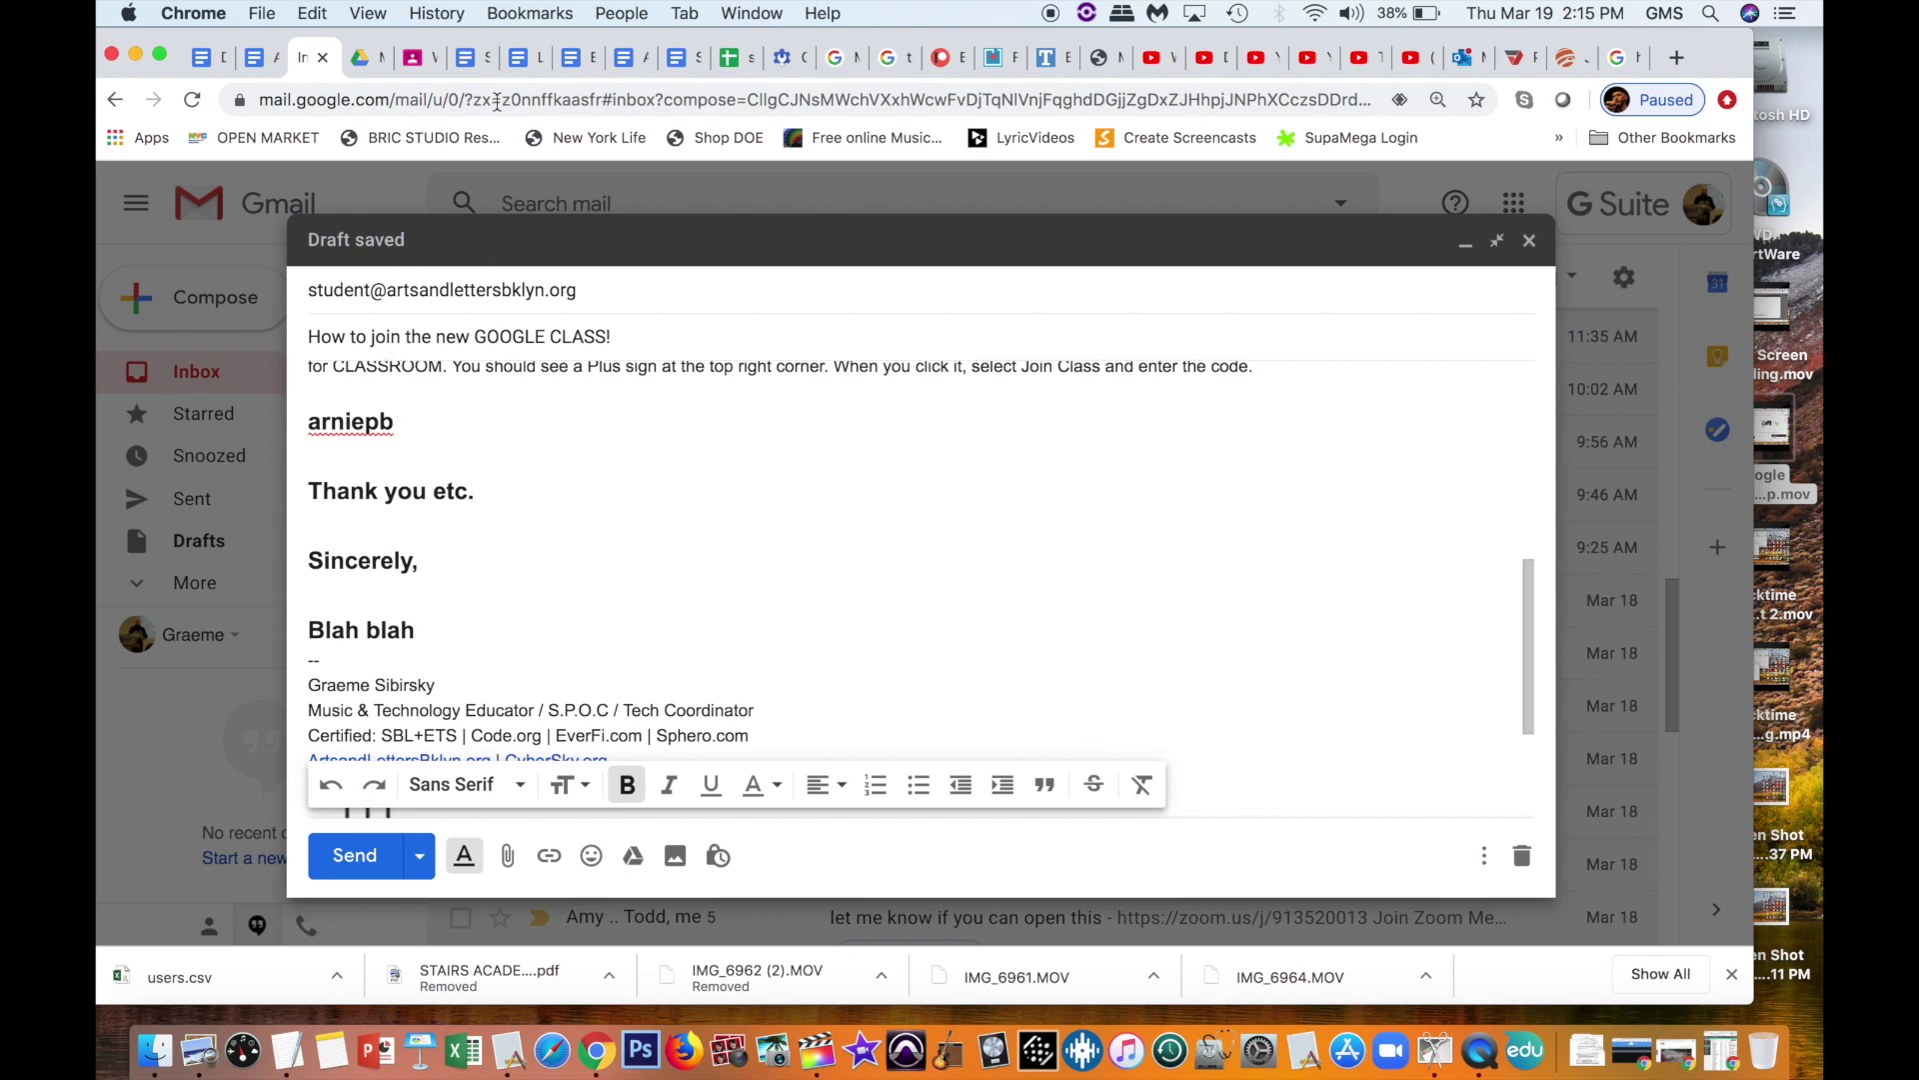
# Step: Go from the WASHINGTON class to the TEST CLASS People page
pyautogui.click(413, 66)
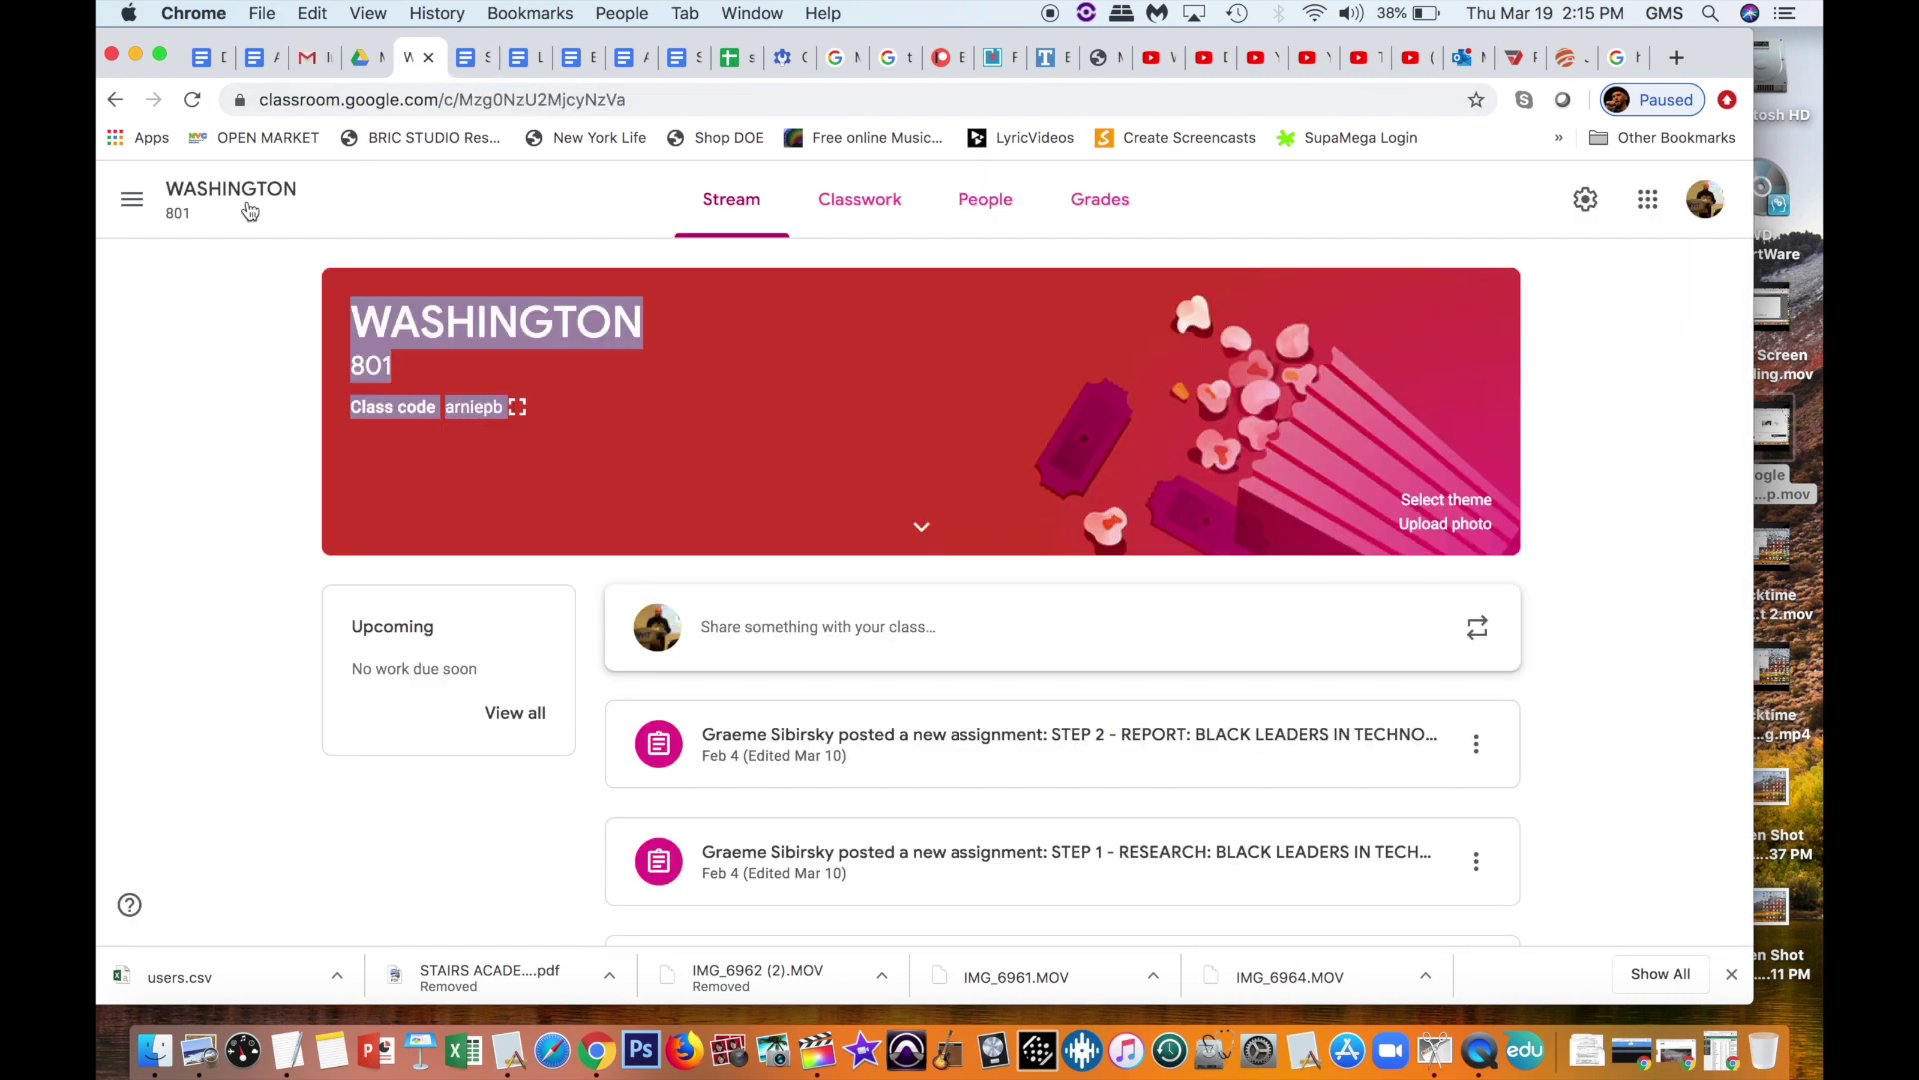
pyautogui.click(150, 201)
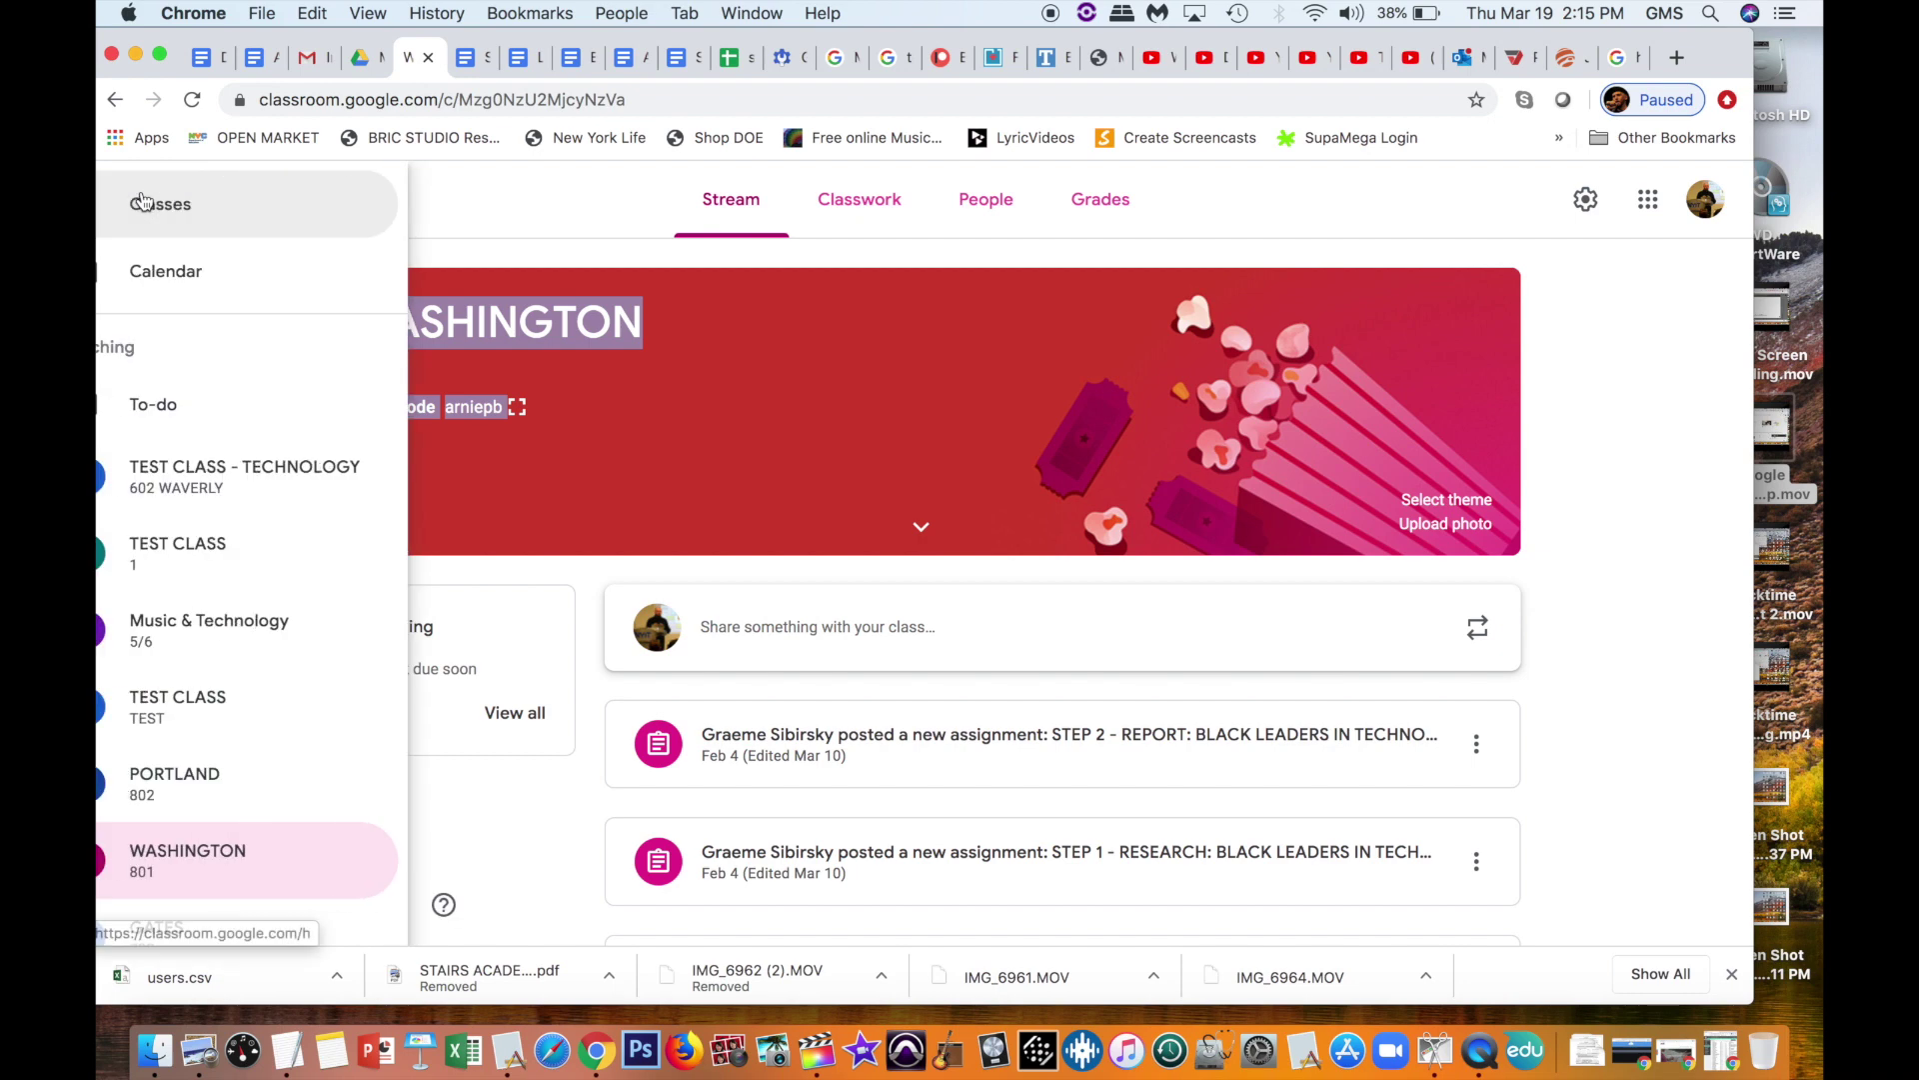
pyautogui.click(196, 200)
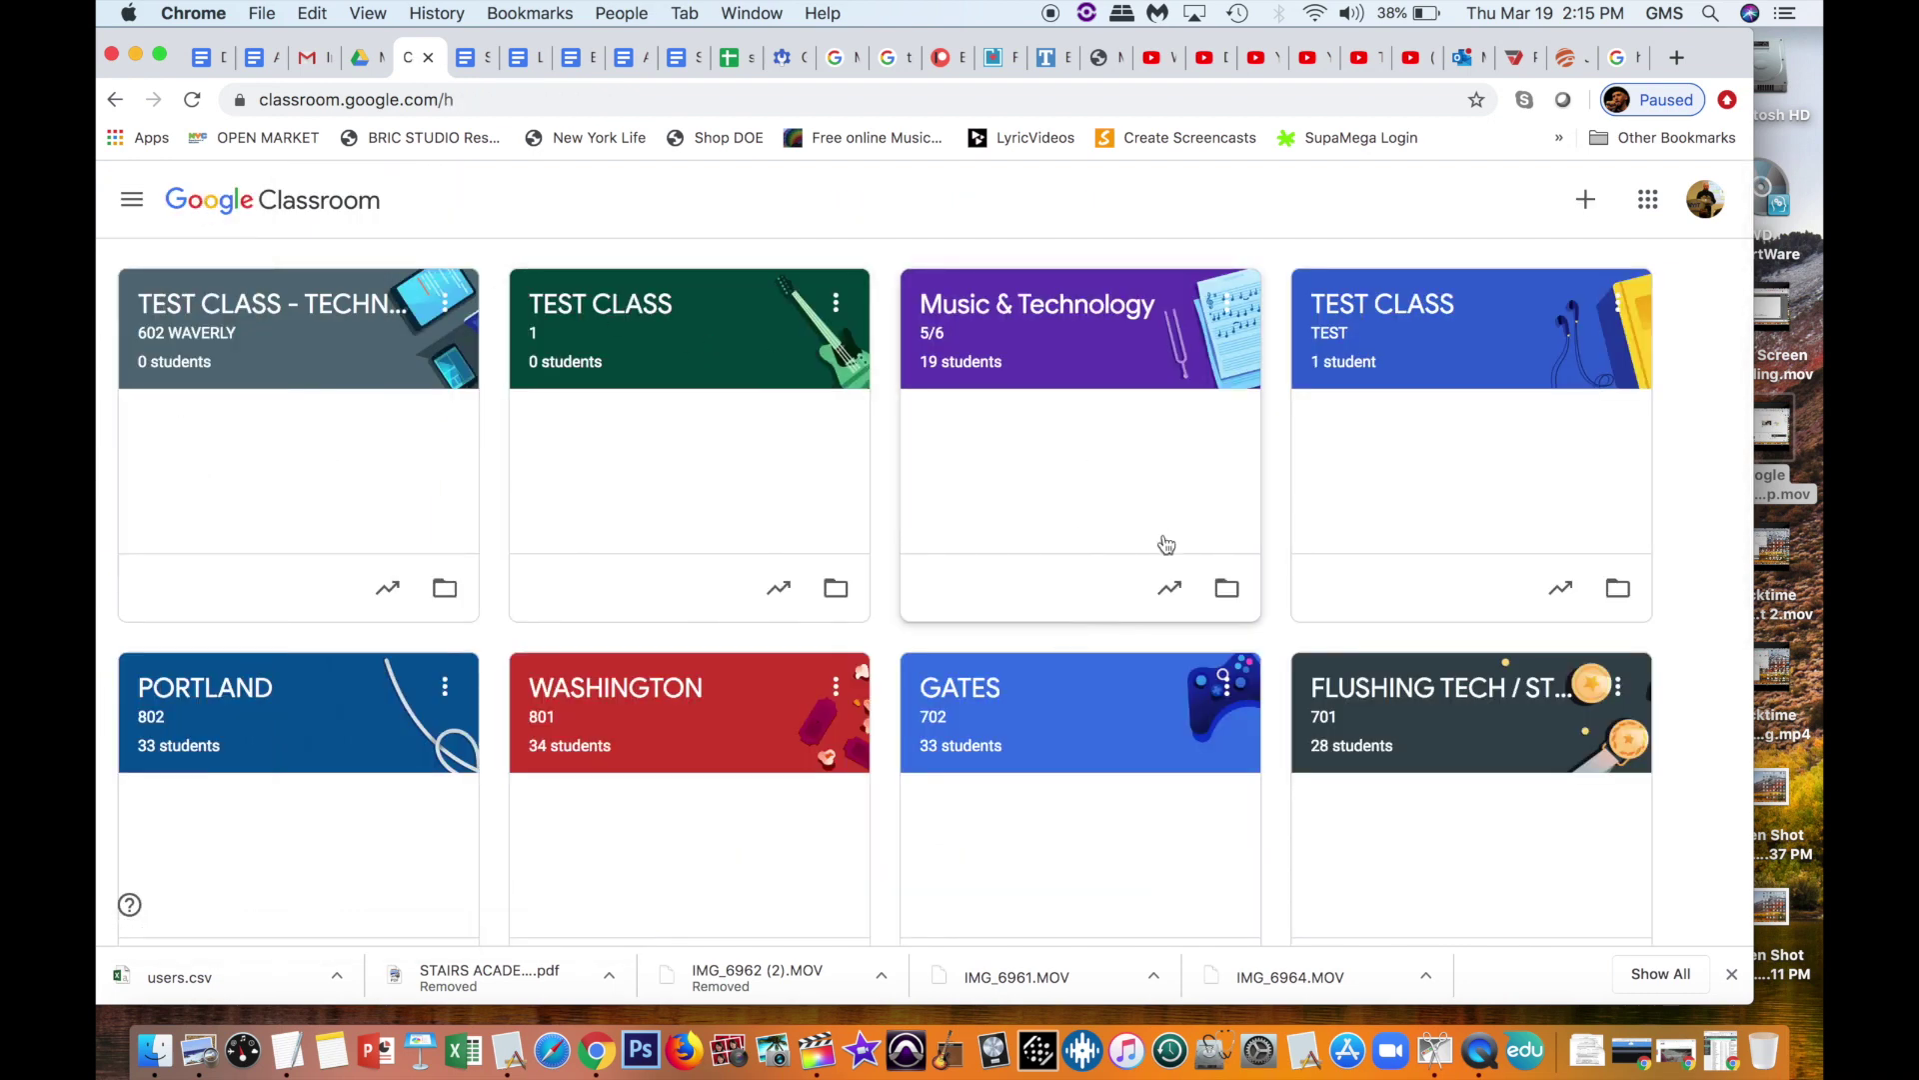
pyautogui.click(1422, 304)
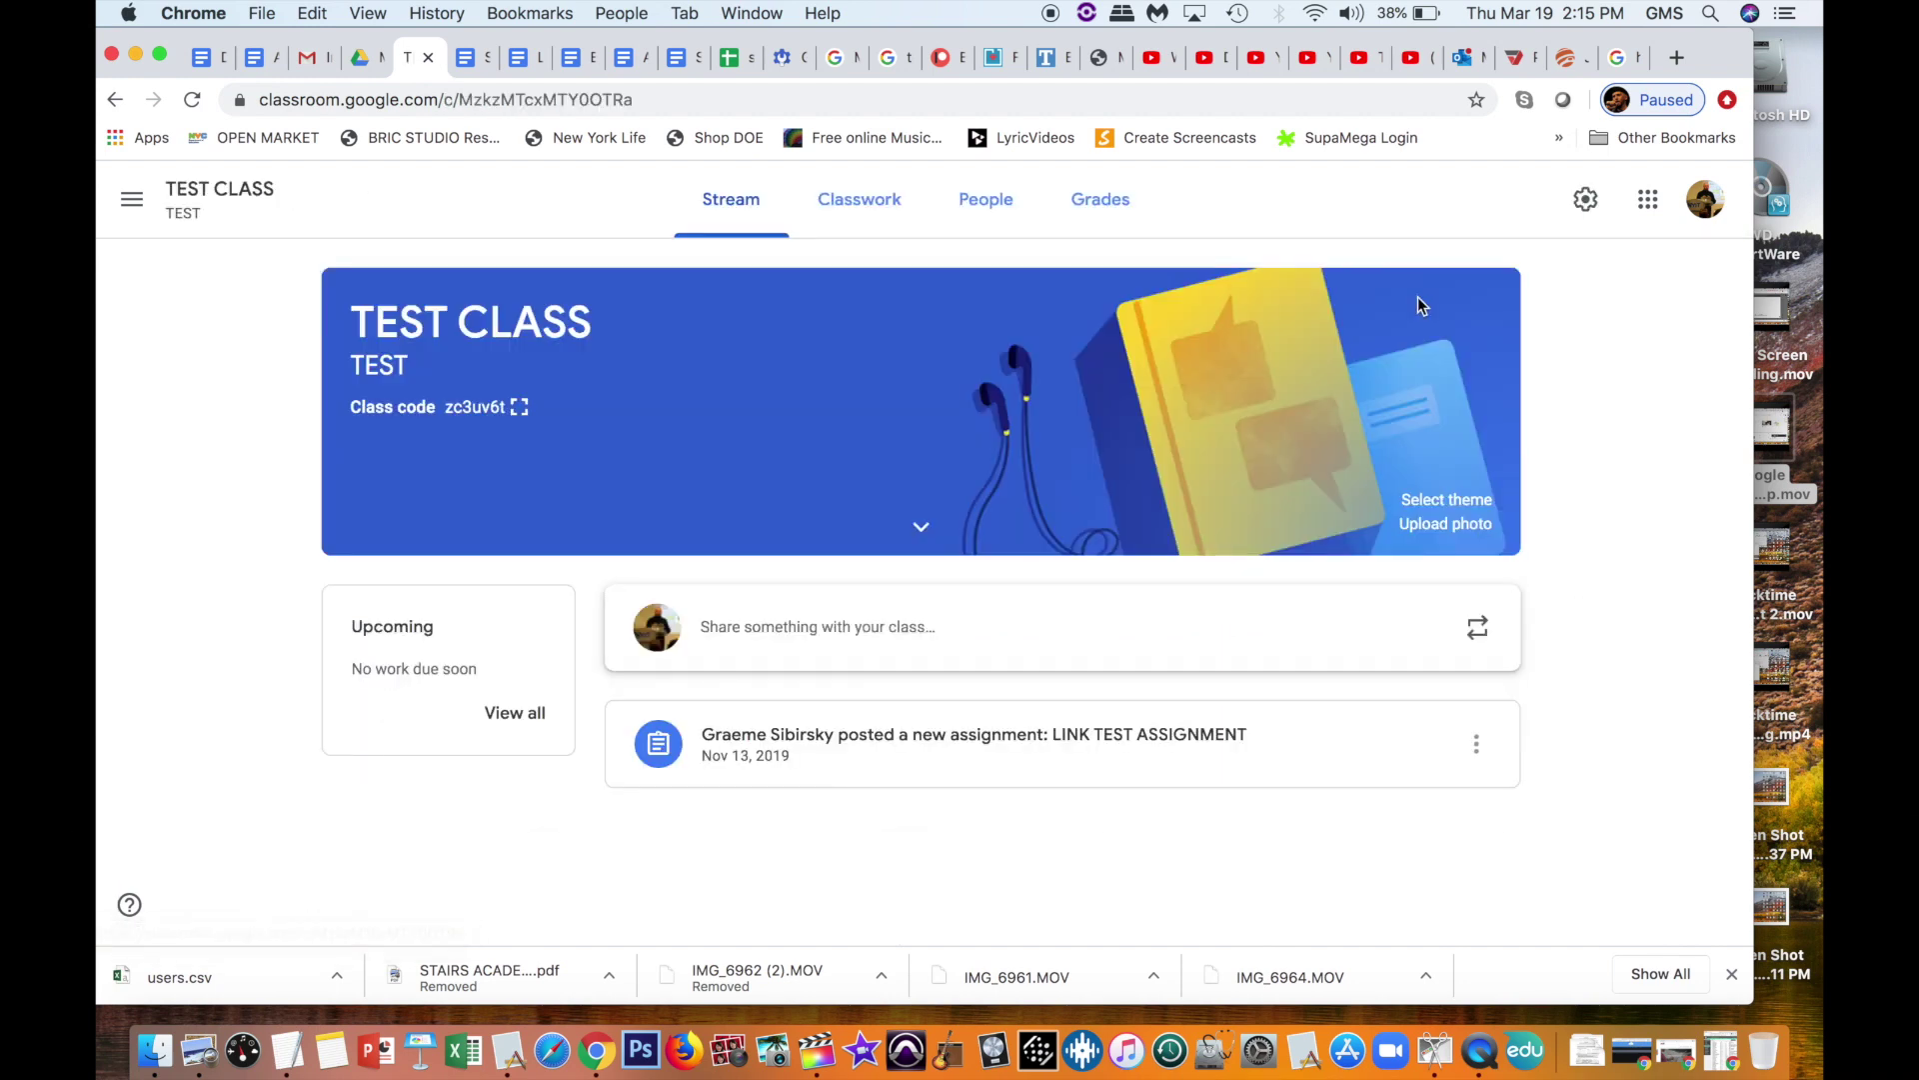
pyautogui.click(977, 210)
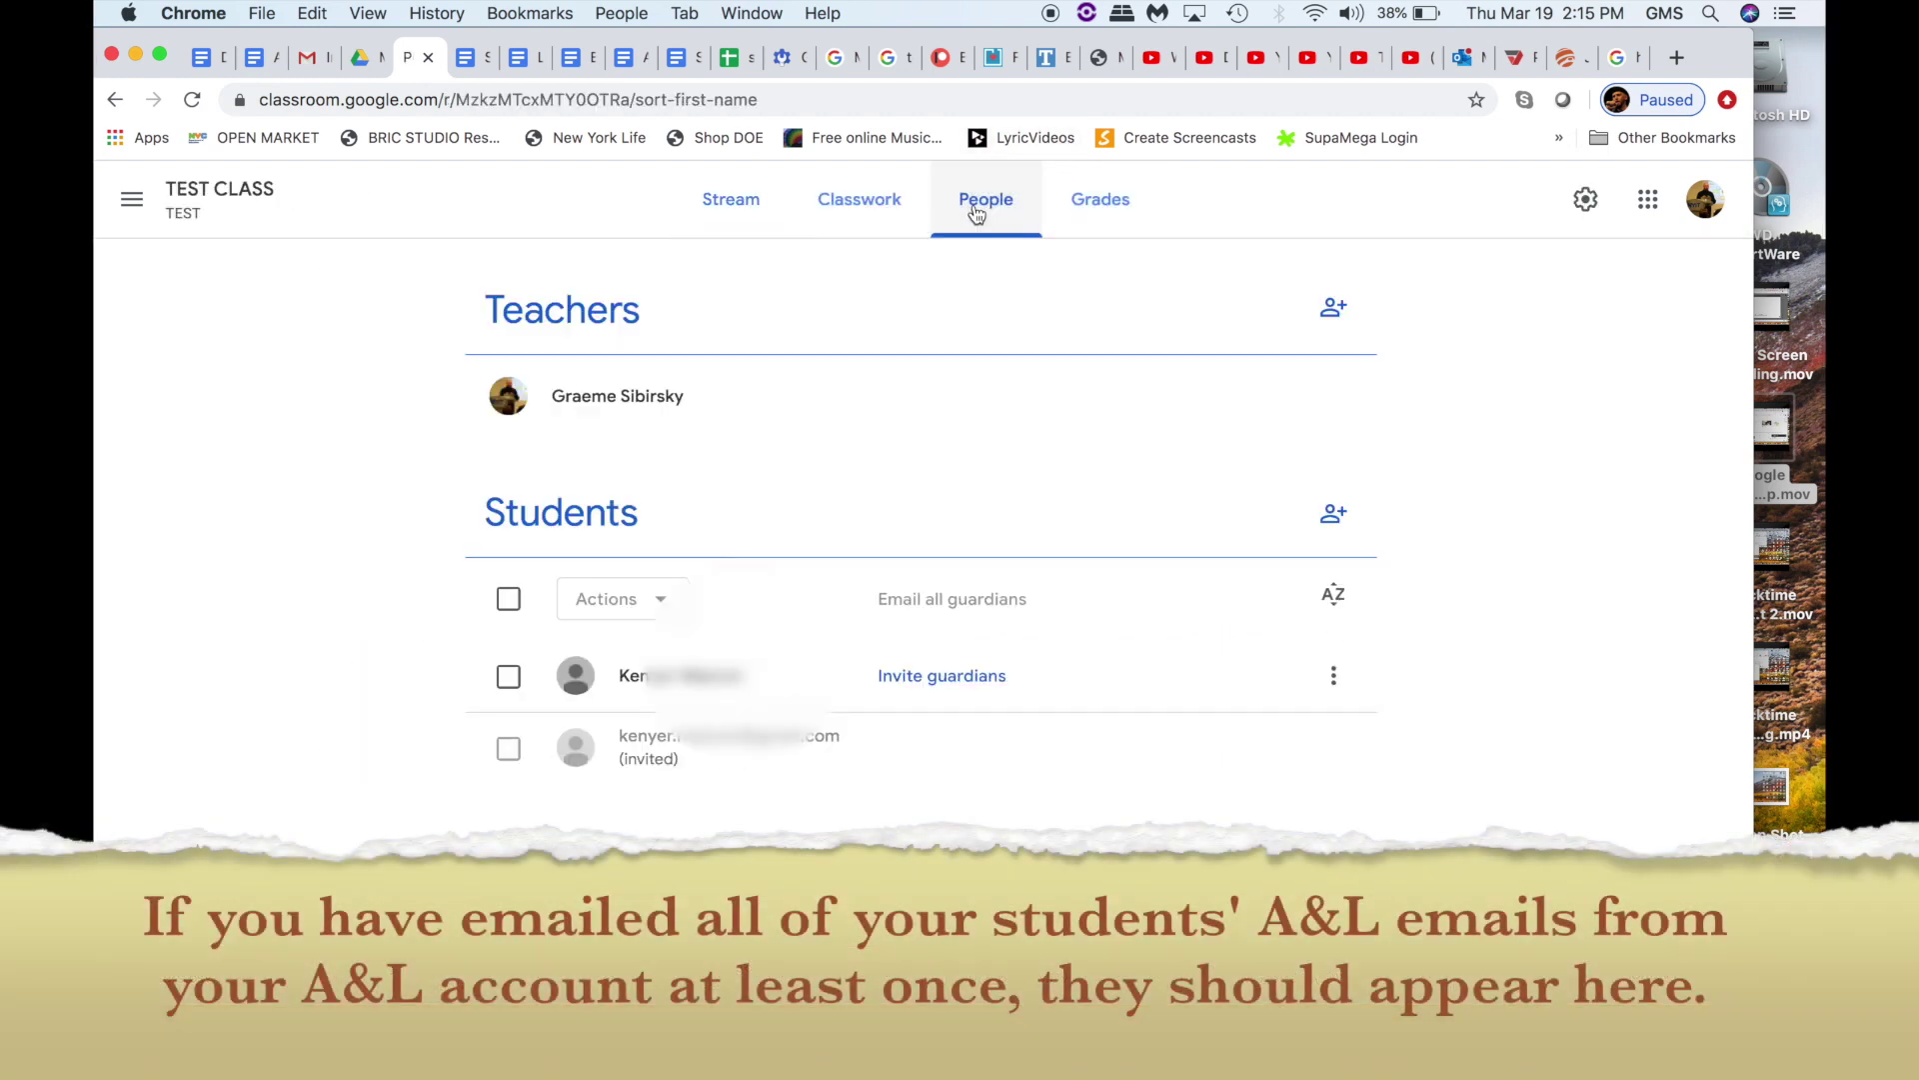
# Step: Invite a student by searching contacts for 'a' and picking a match
pyautogui.click(1335, 514)
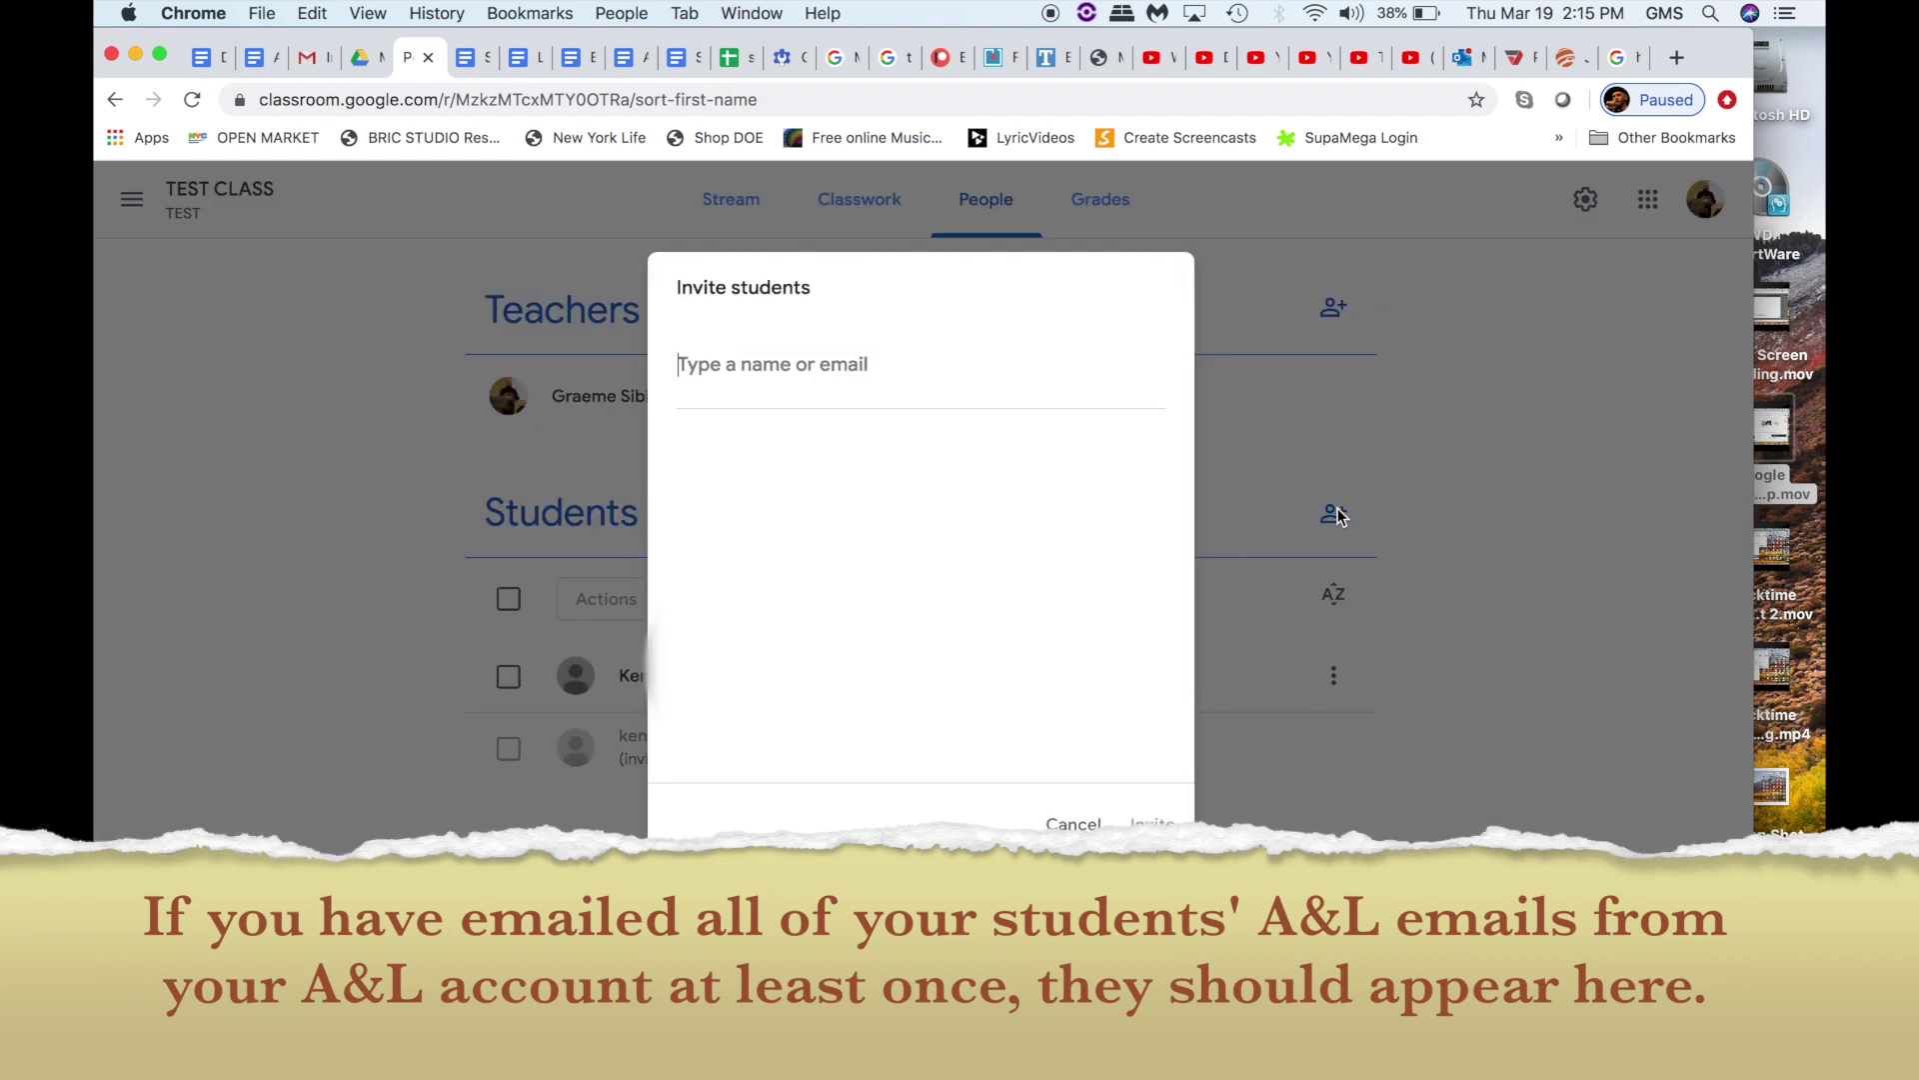
pyautogui.write('a')
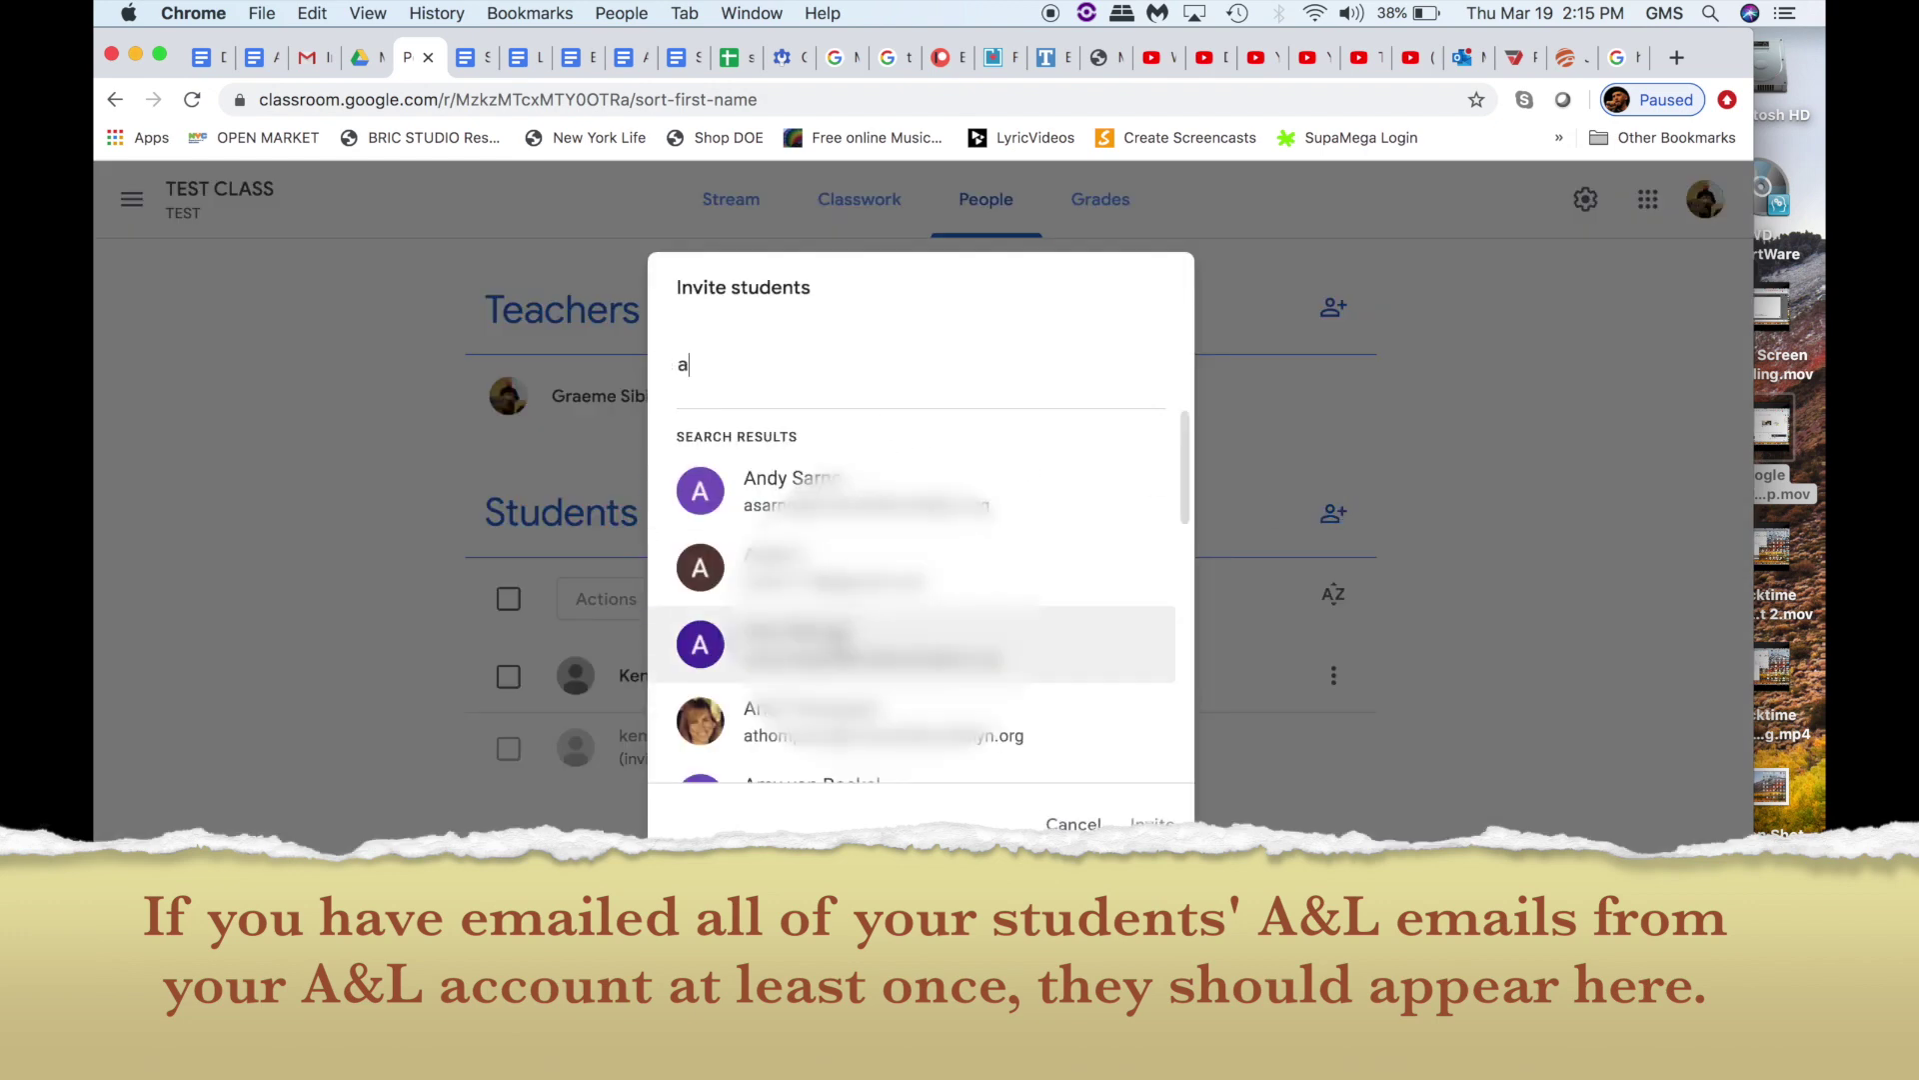
pyautogui.click(844, 720)
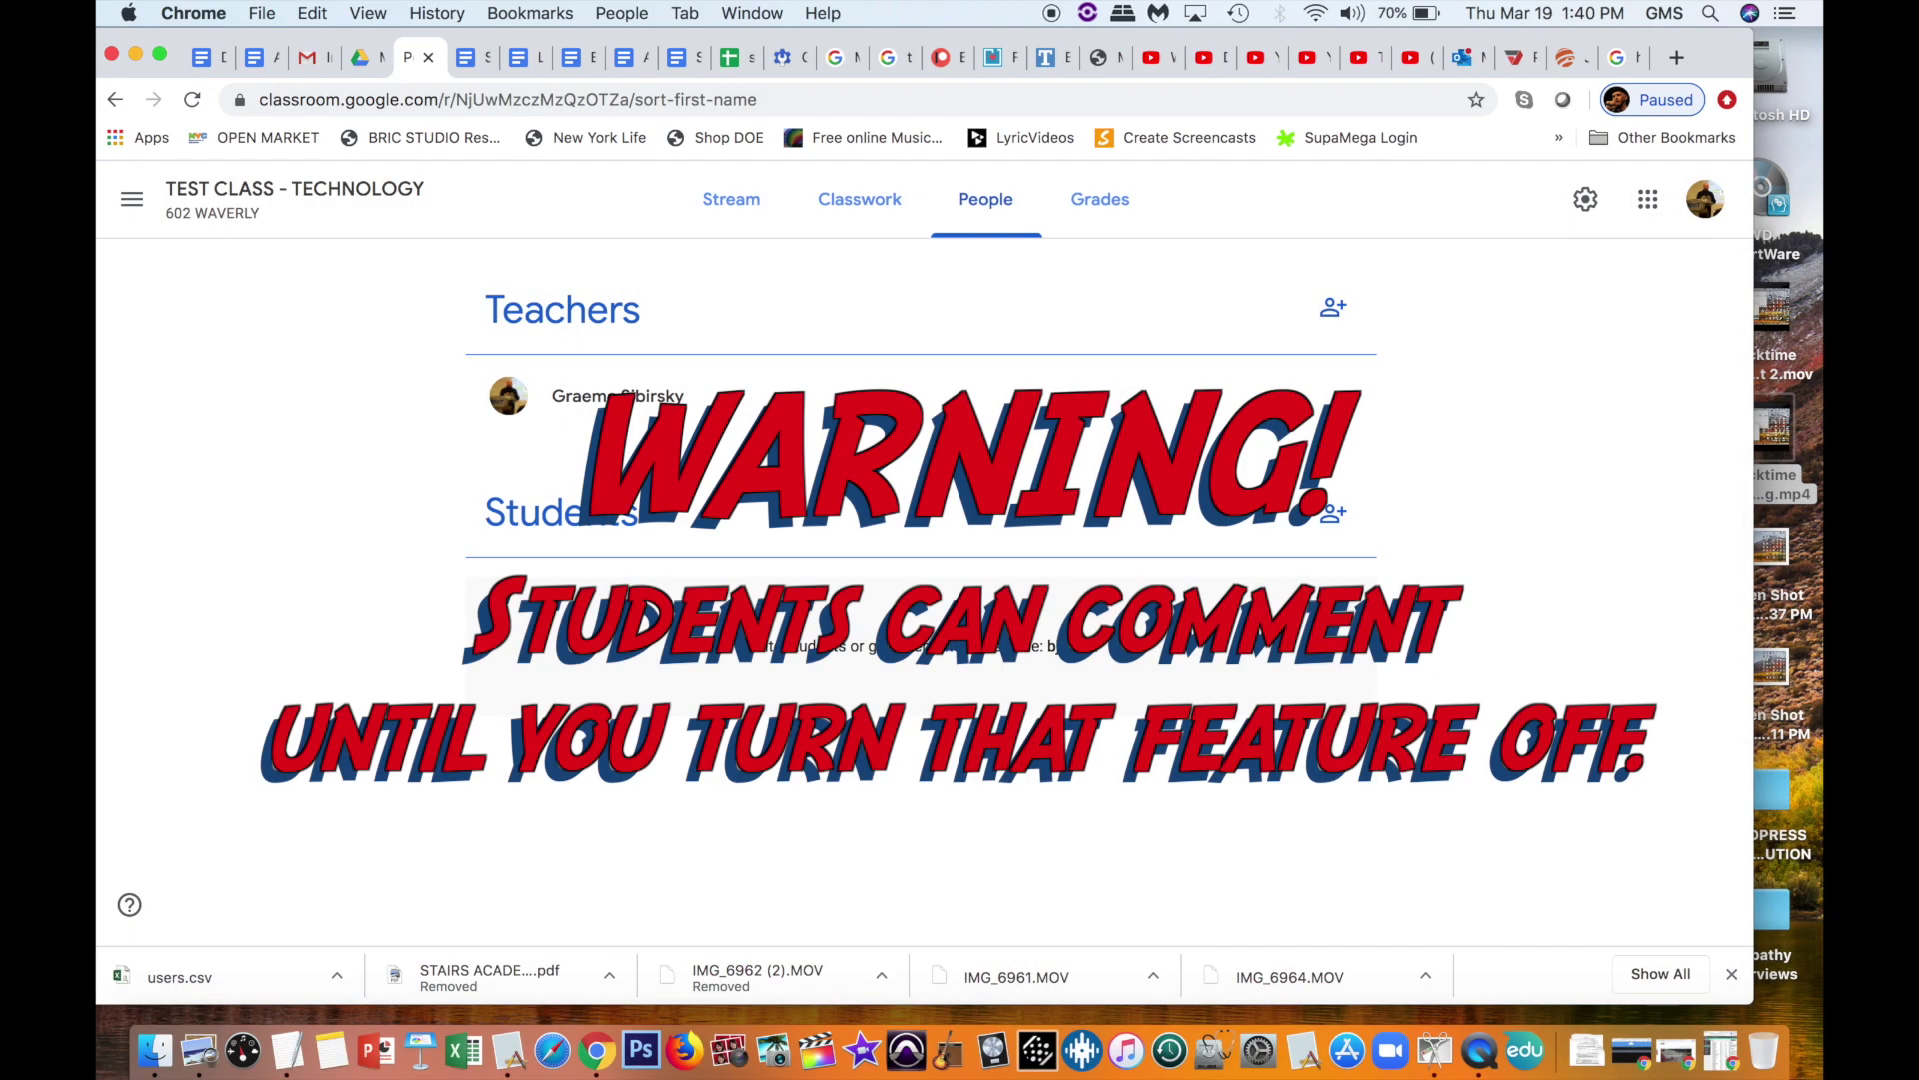
# Step: Switch from People to the TEST CLASS - TECHNOLOGY class stream
pyautogui.click(737, 205)
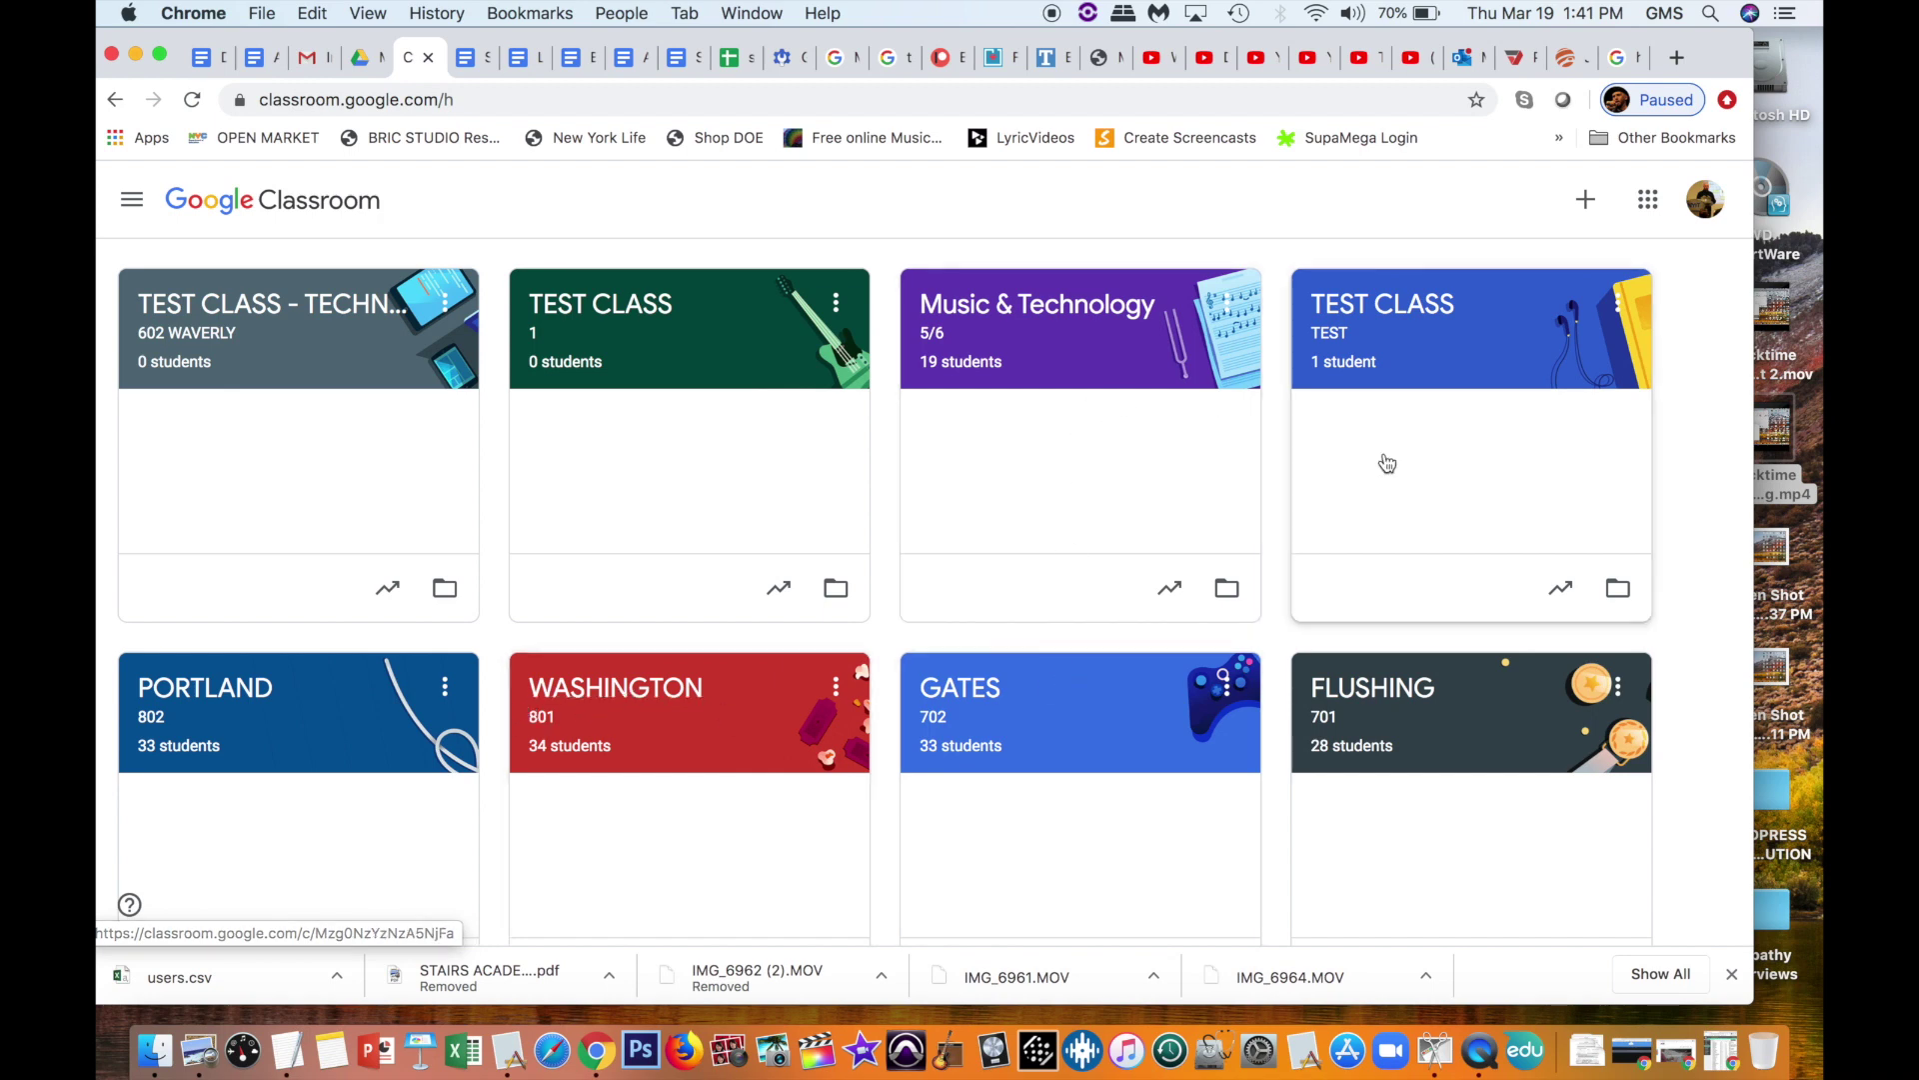
# Step: Scroll the class grid and open the WASHINGTON 801 class card
pyautogui.scroll(-5, 879, 729)
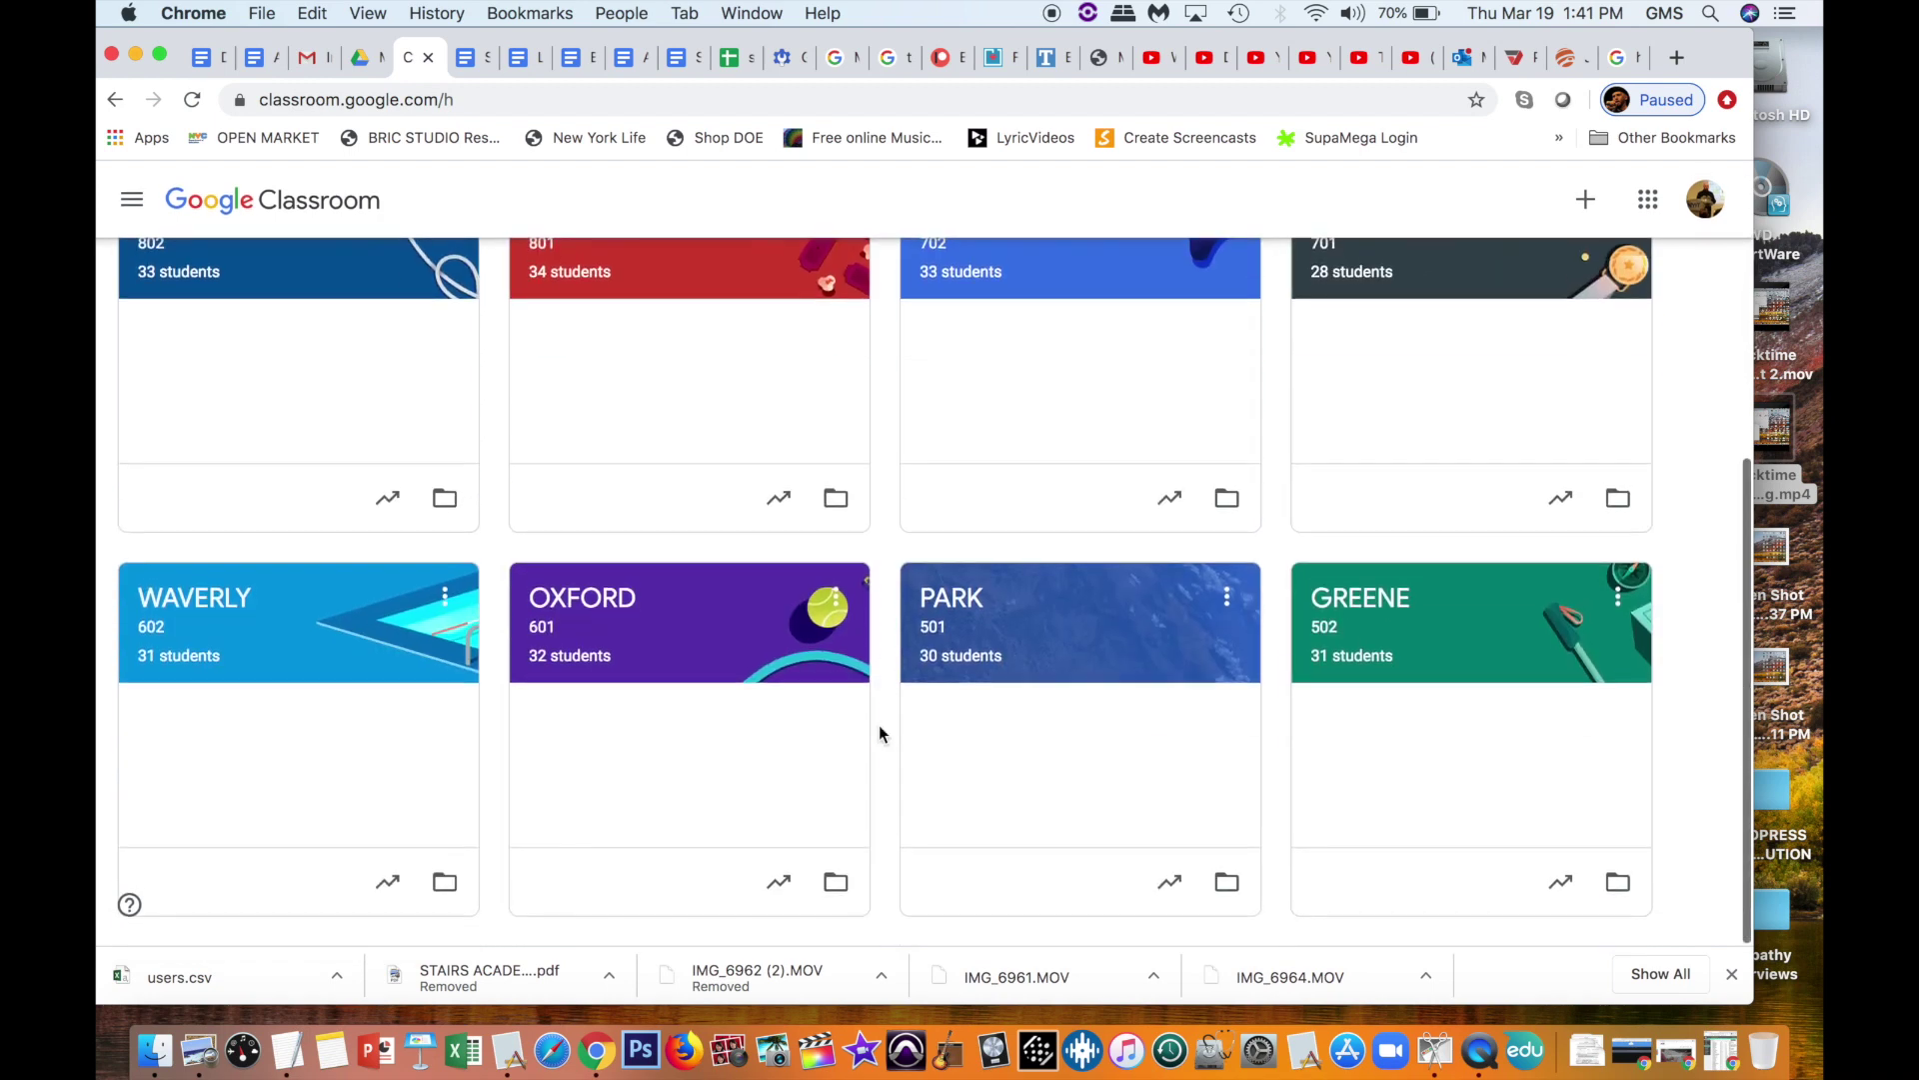
pyautogui.scroll(3, 879, 734)
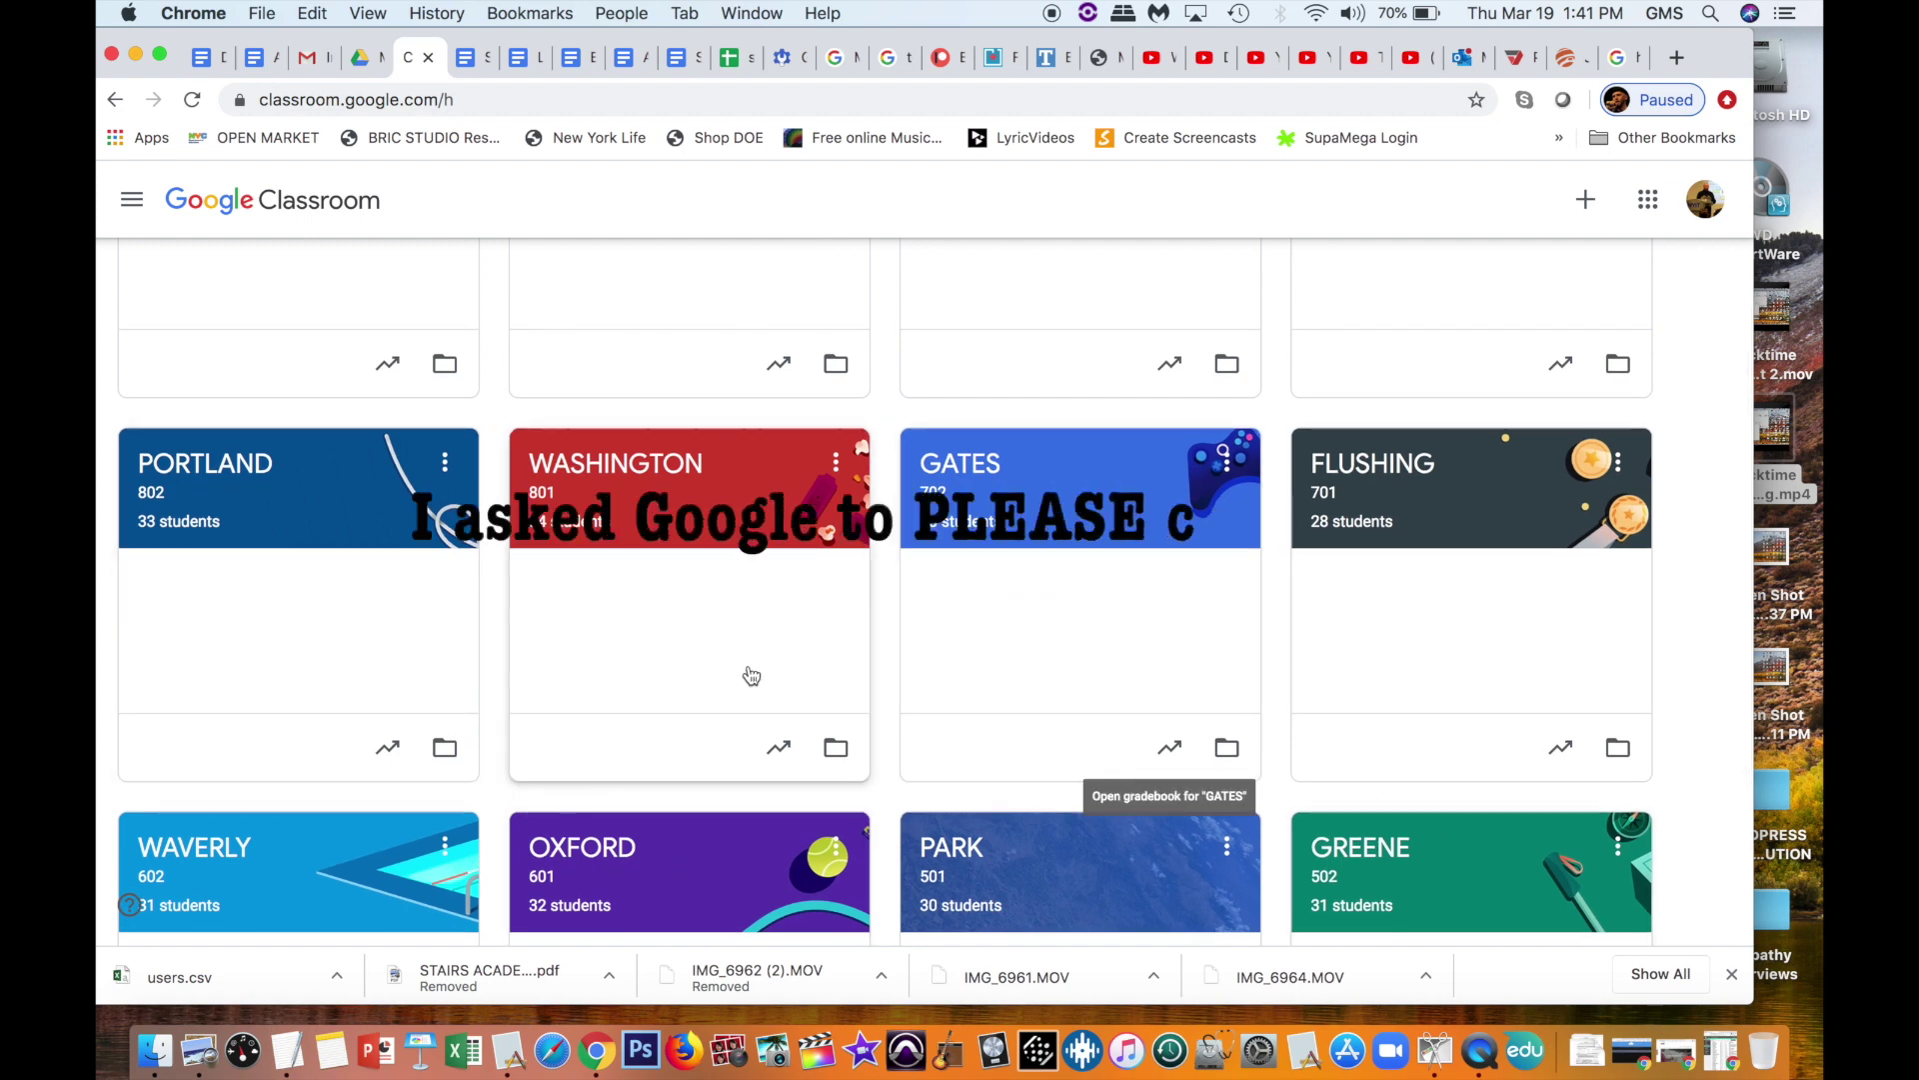
pyautogui.scroll(-2, 752, 676)
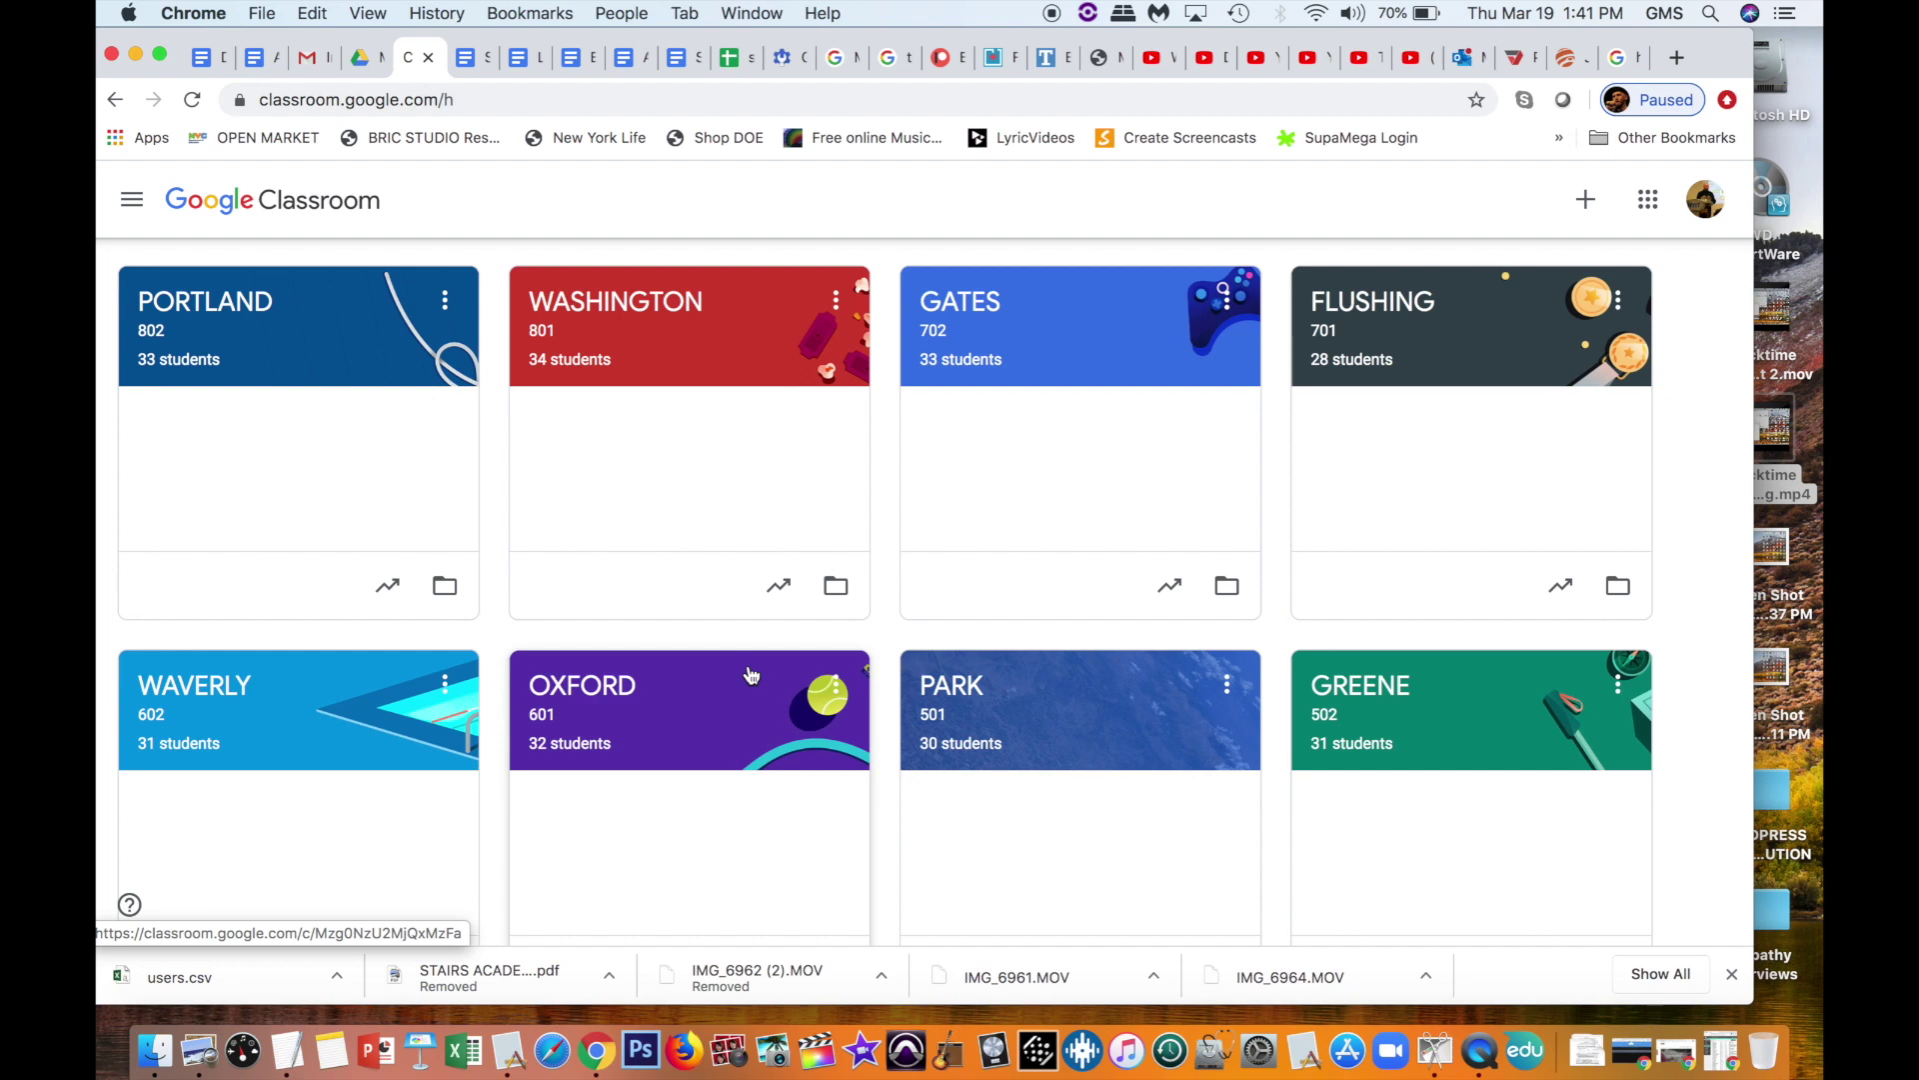
pyautogui.scroll(3, 752, 675)
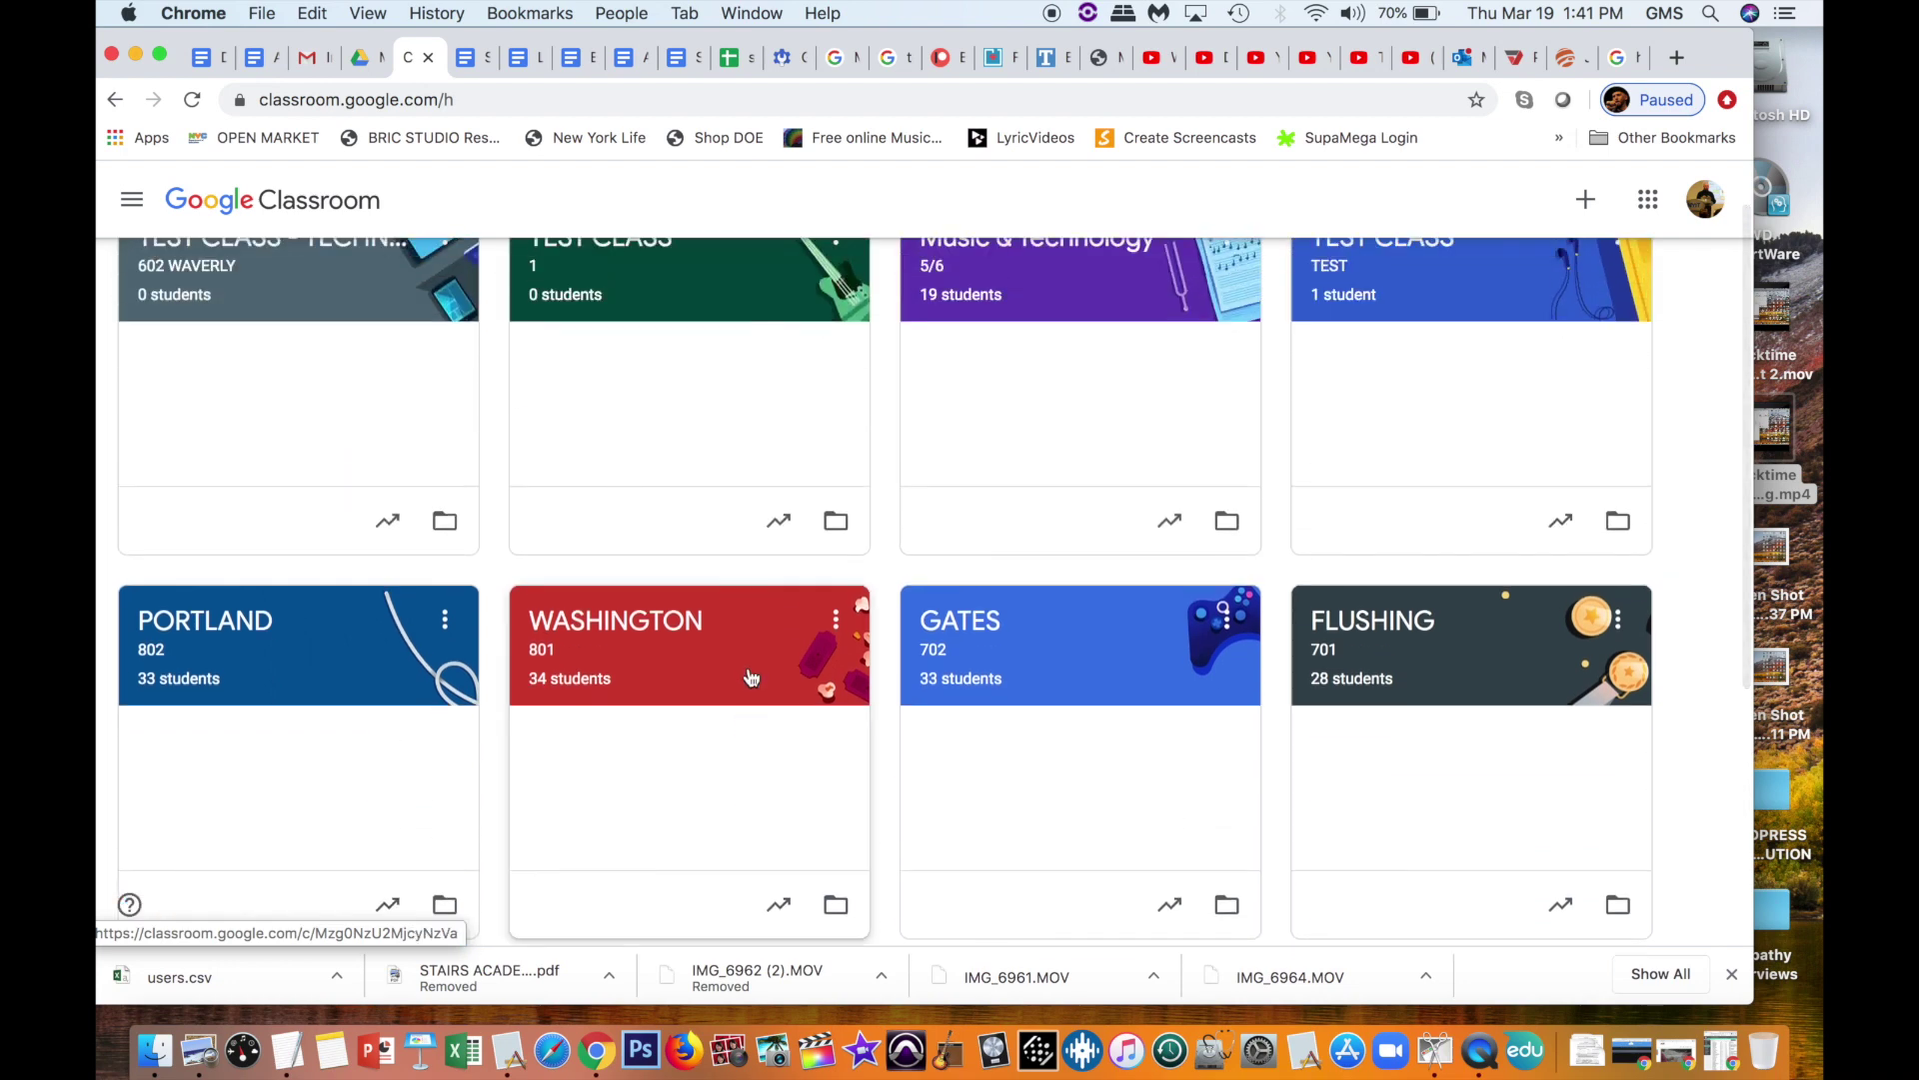
pyautogui.click(616, 621)
# Step: Select one student, then all students, in WASHINGTON's People list and view Mute/Unmute actions
pyautogui.click(986, 199)
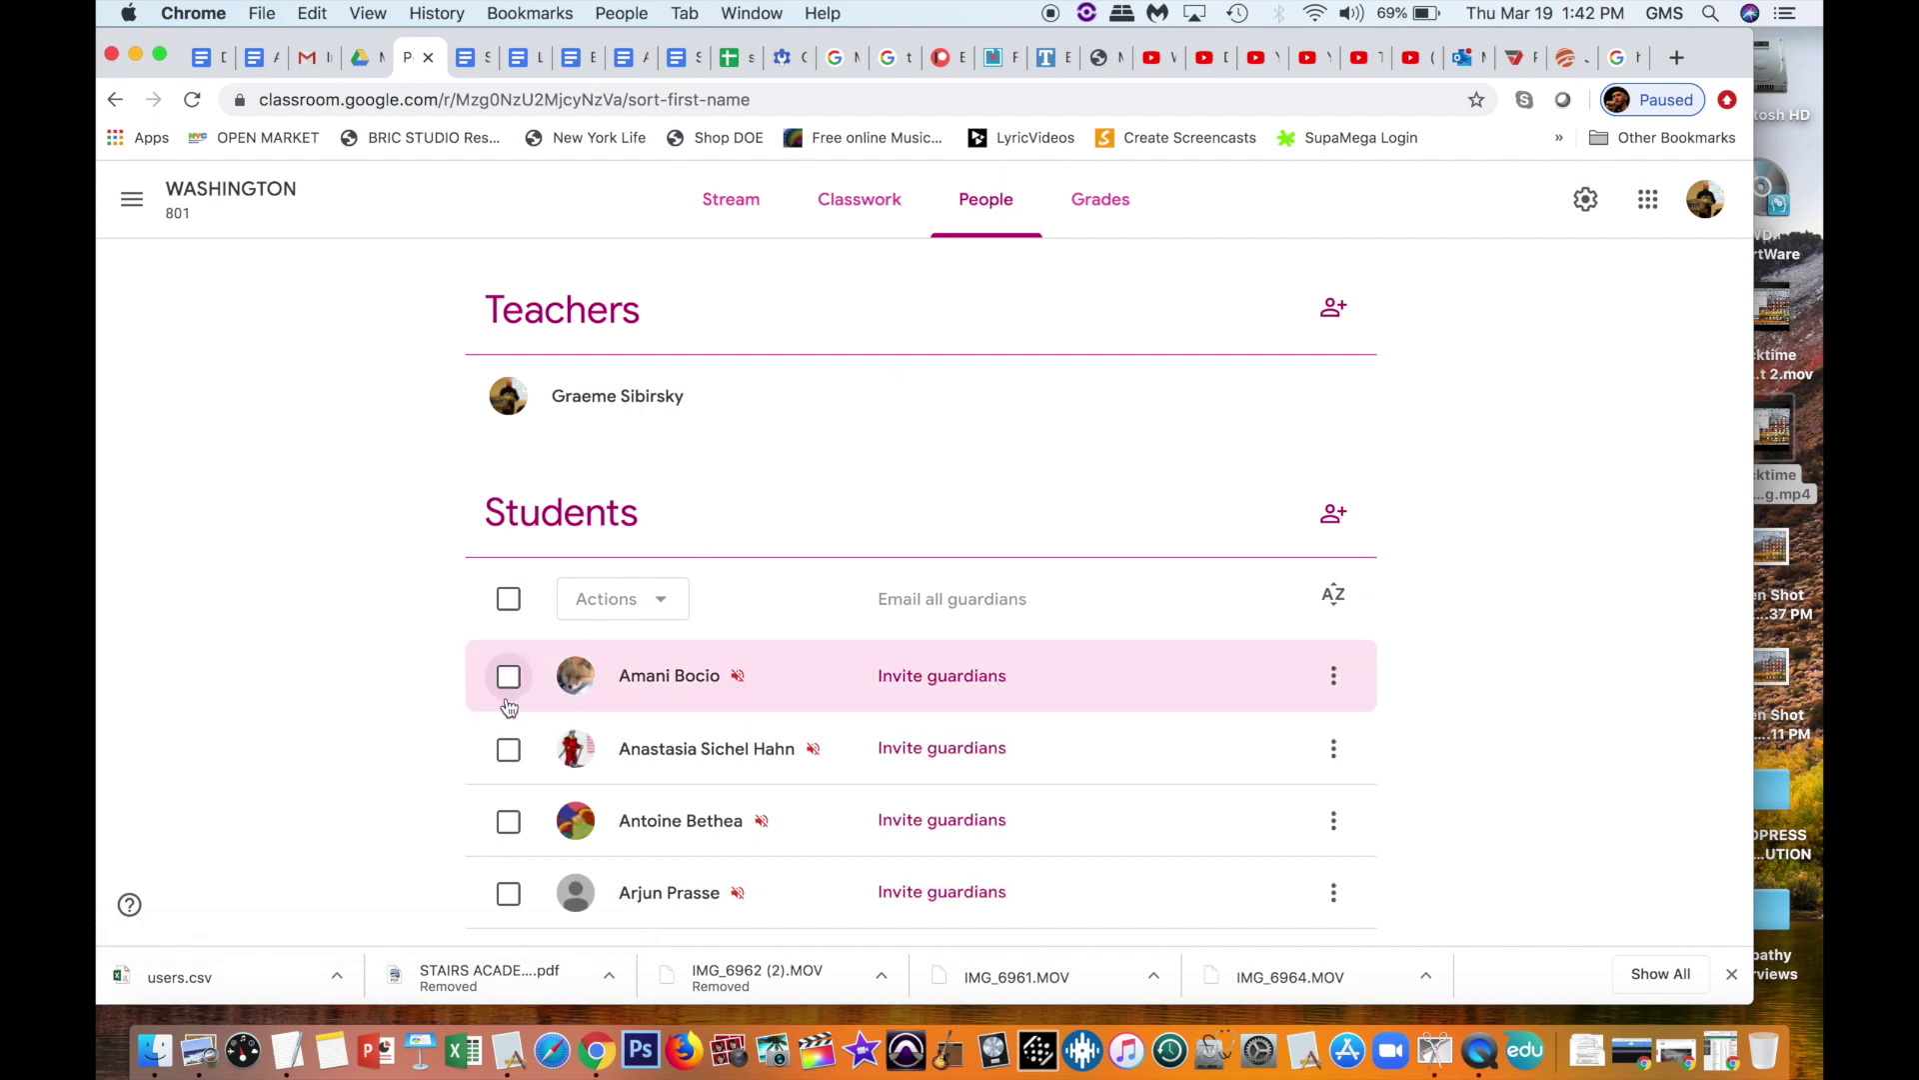
pyautogui.scroll(-2, 518, 795)
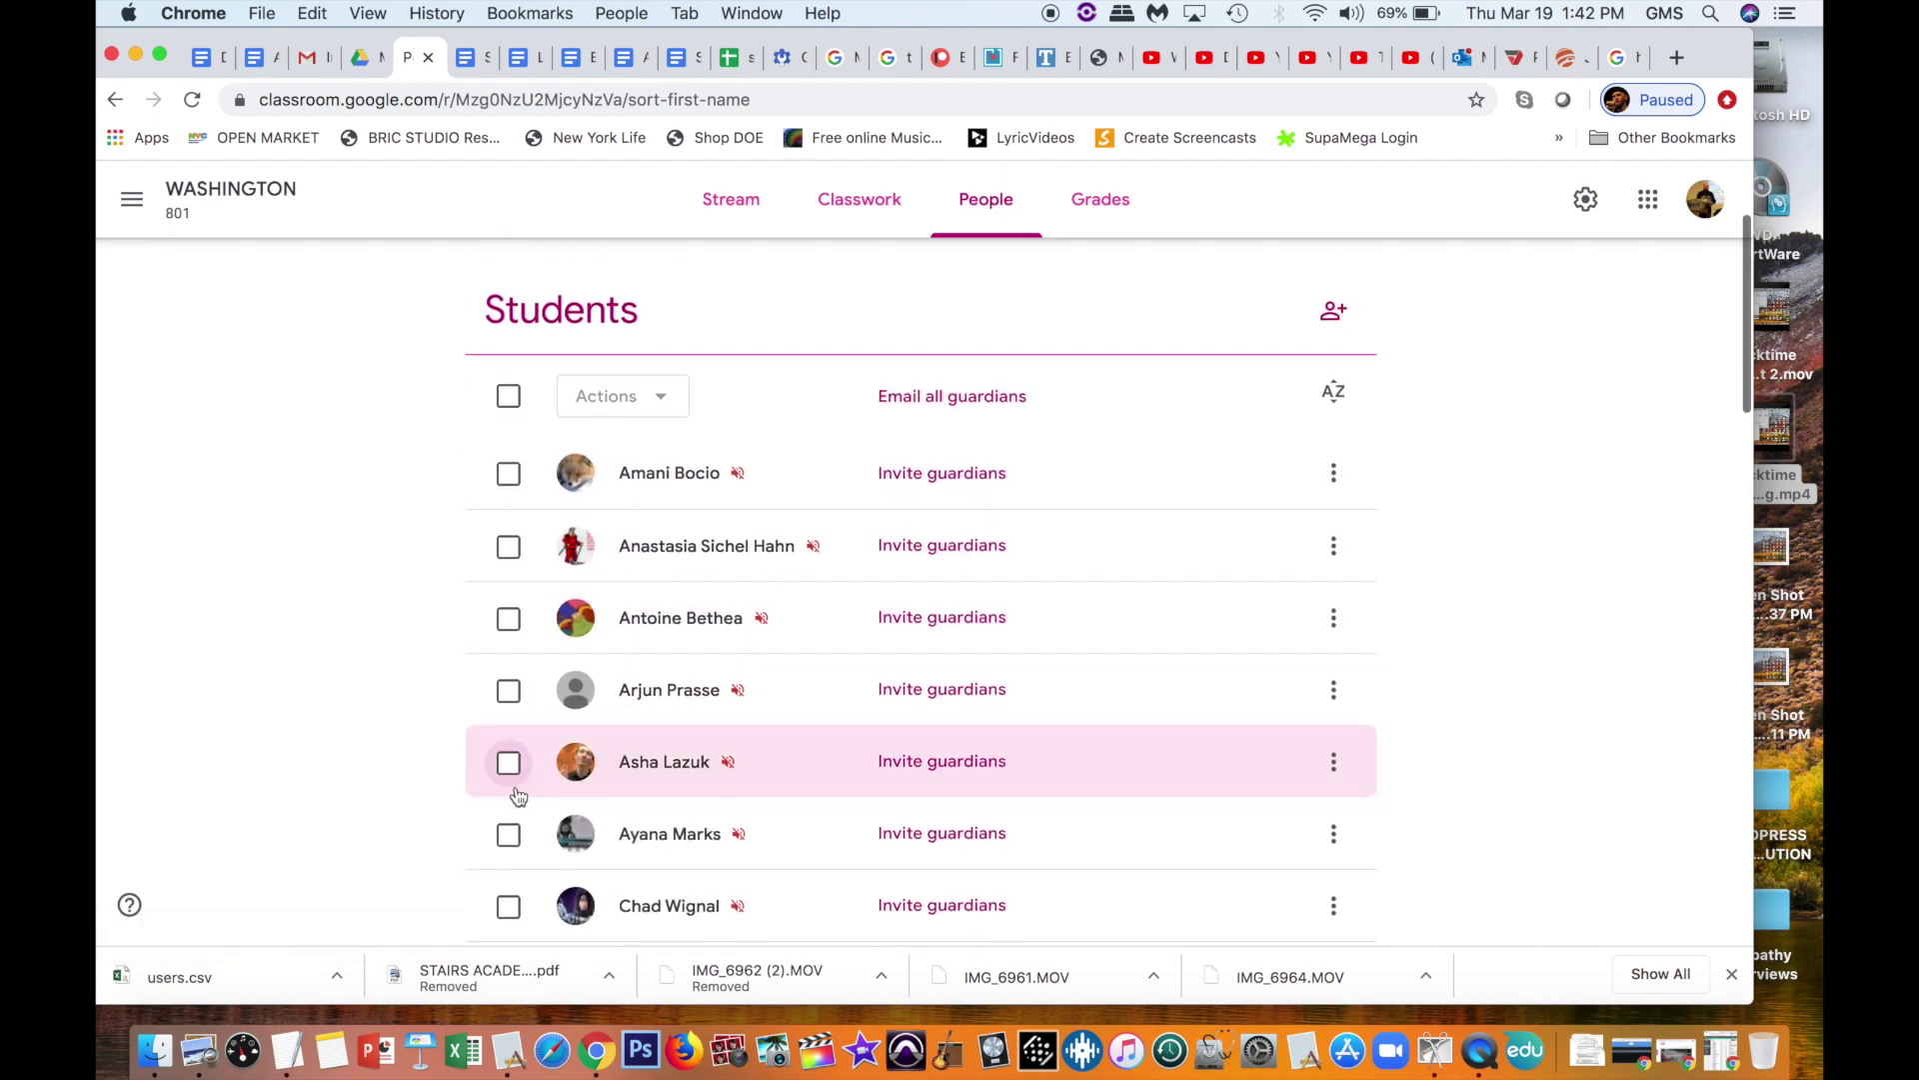
pyautogui.click(509, 473)
pyautogui.click(640, 397)
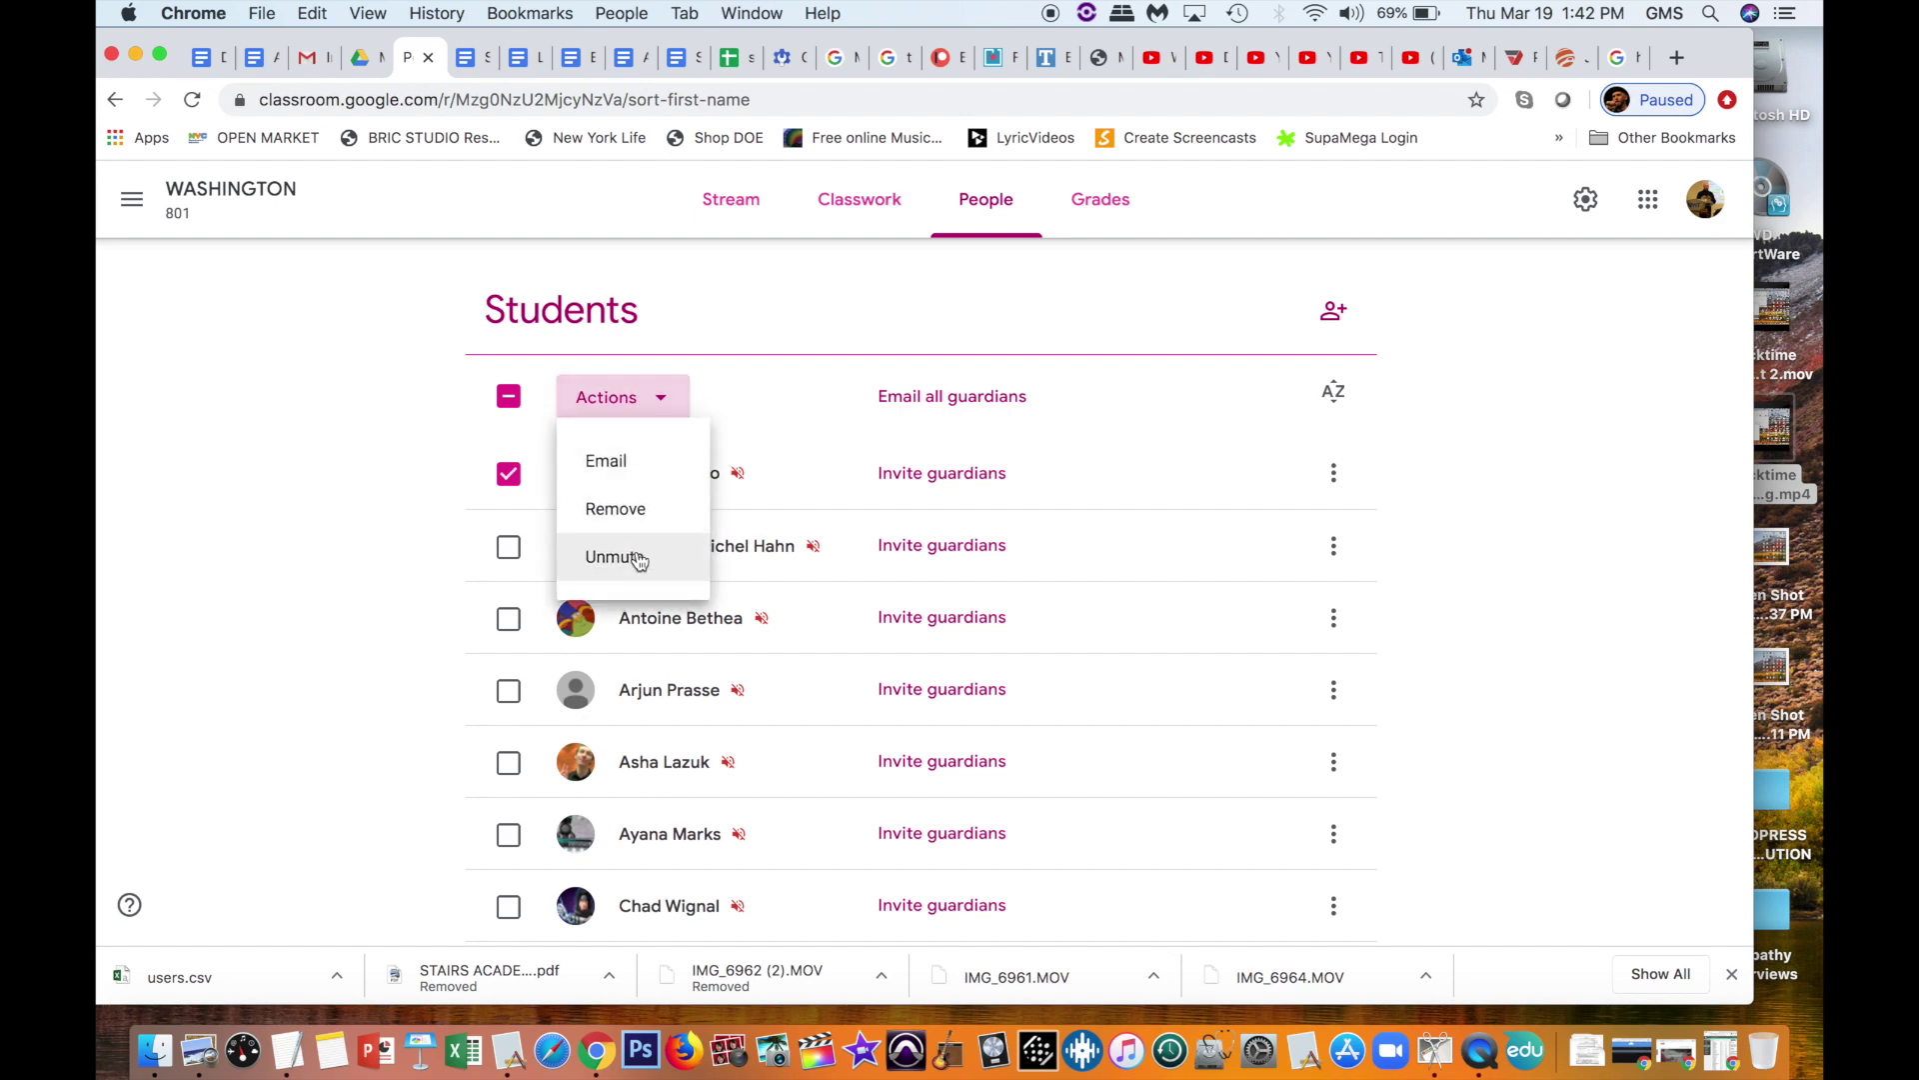
pyautogui.click(508, 396)
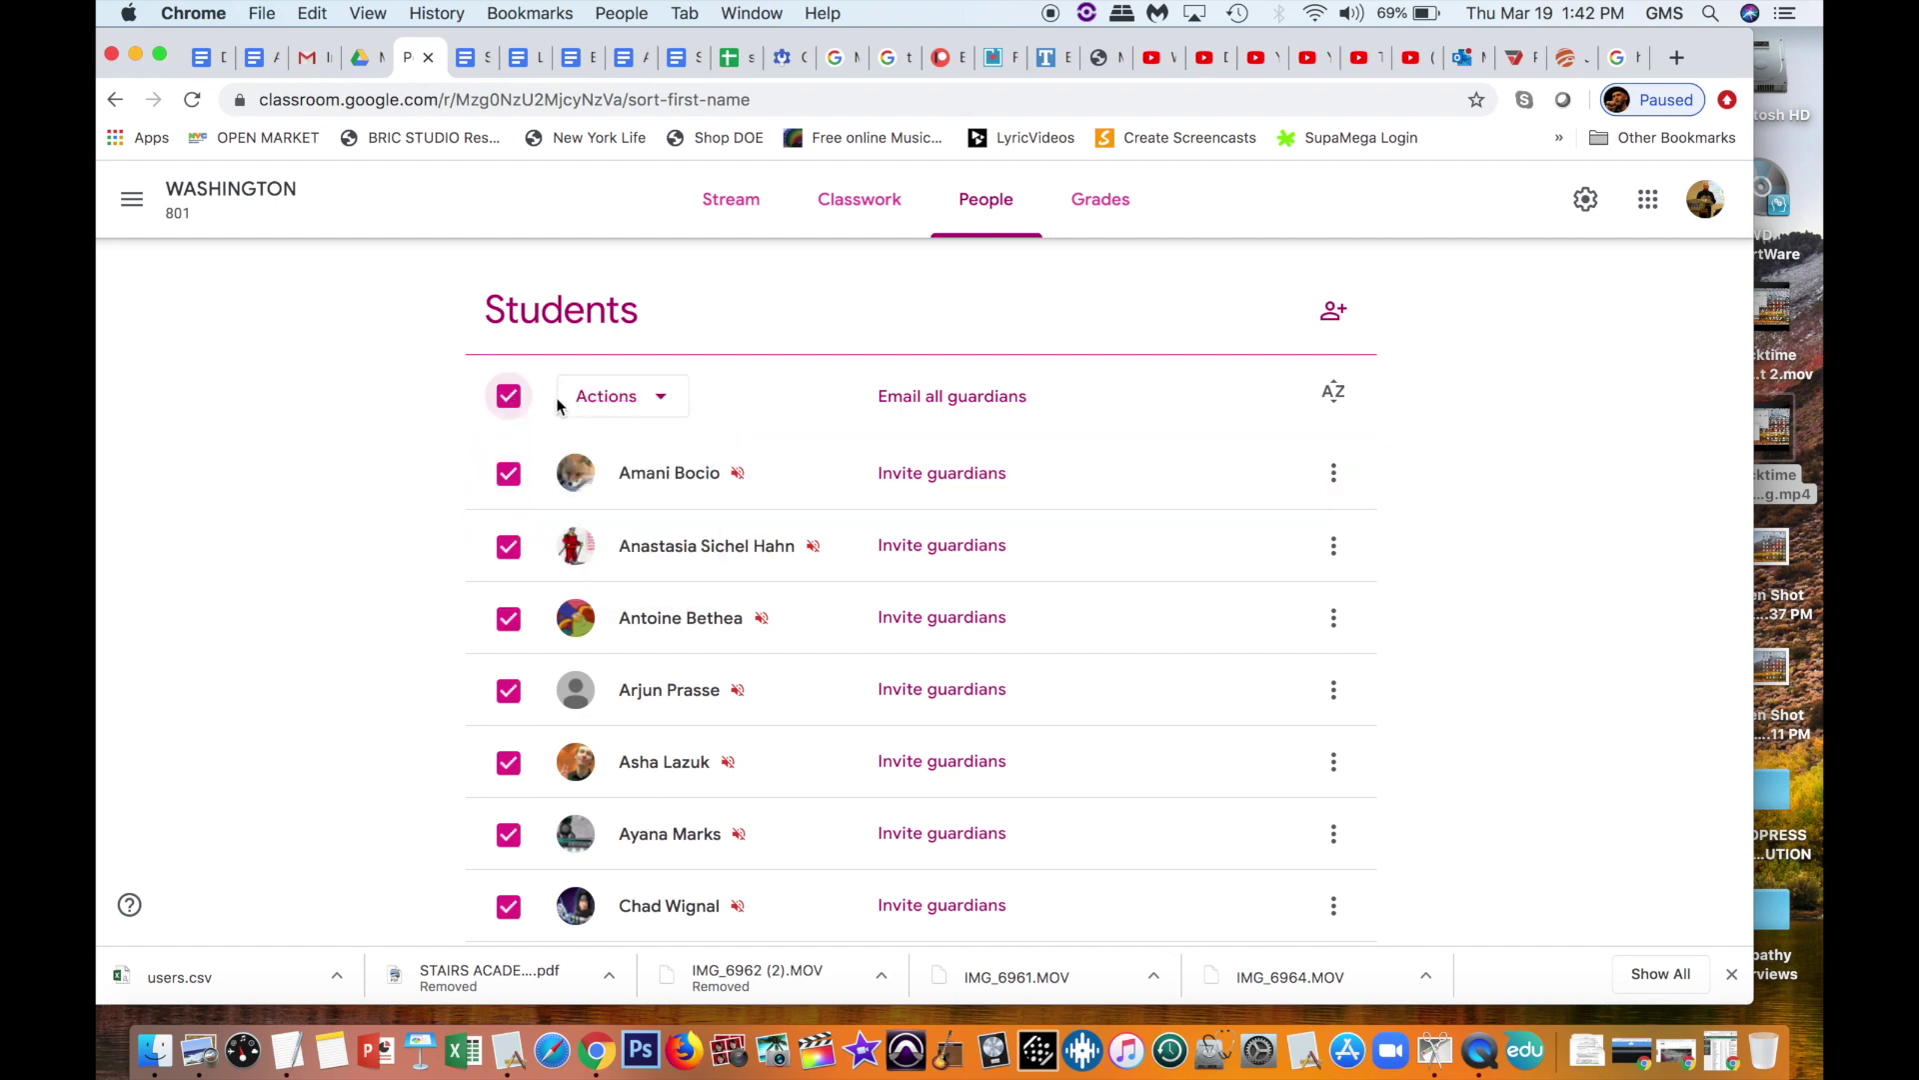
pyautogui.click(645, 400)
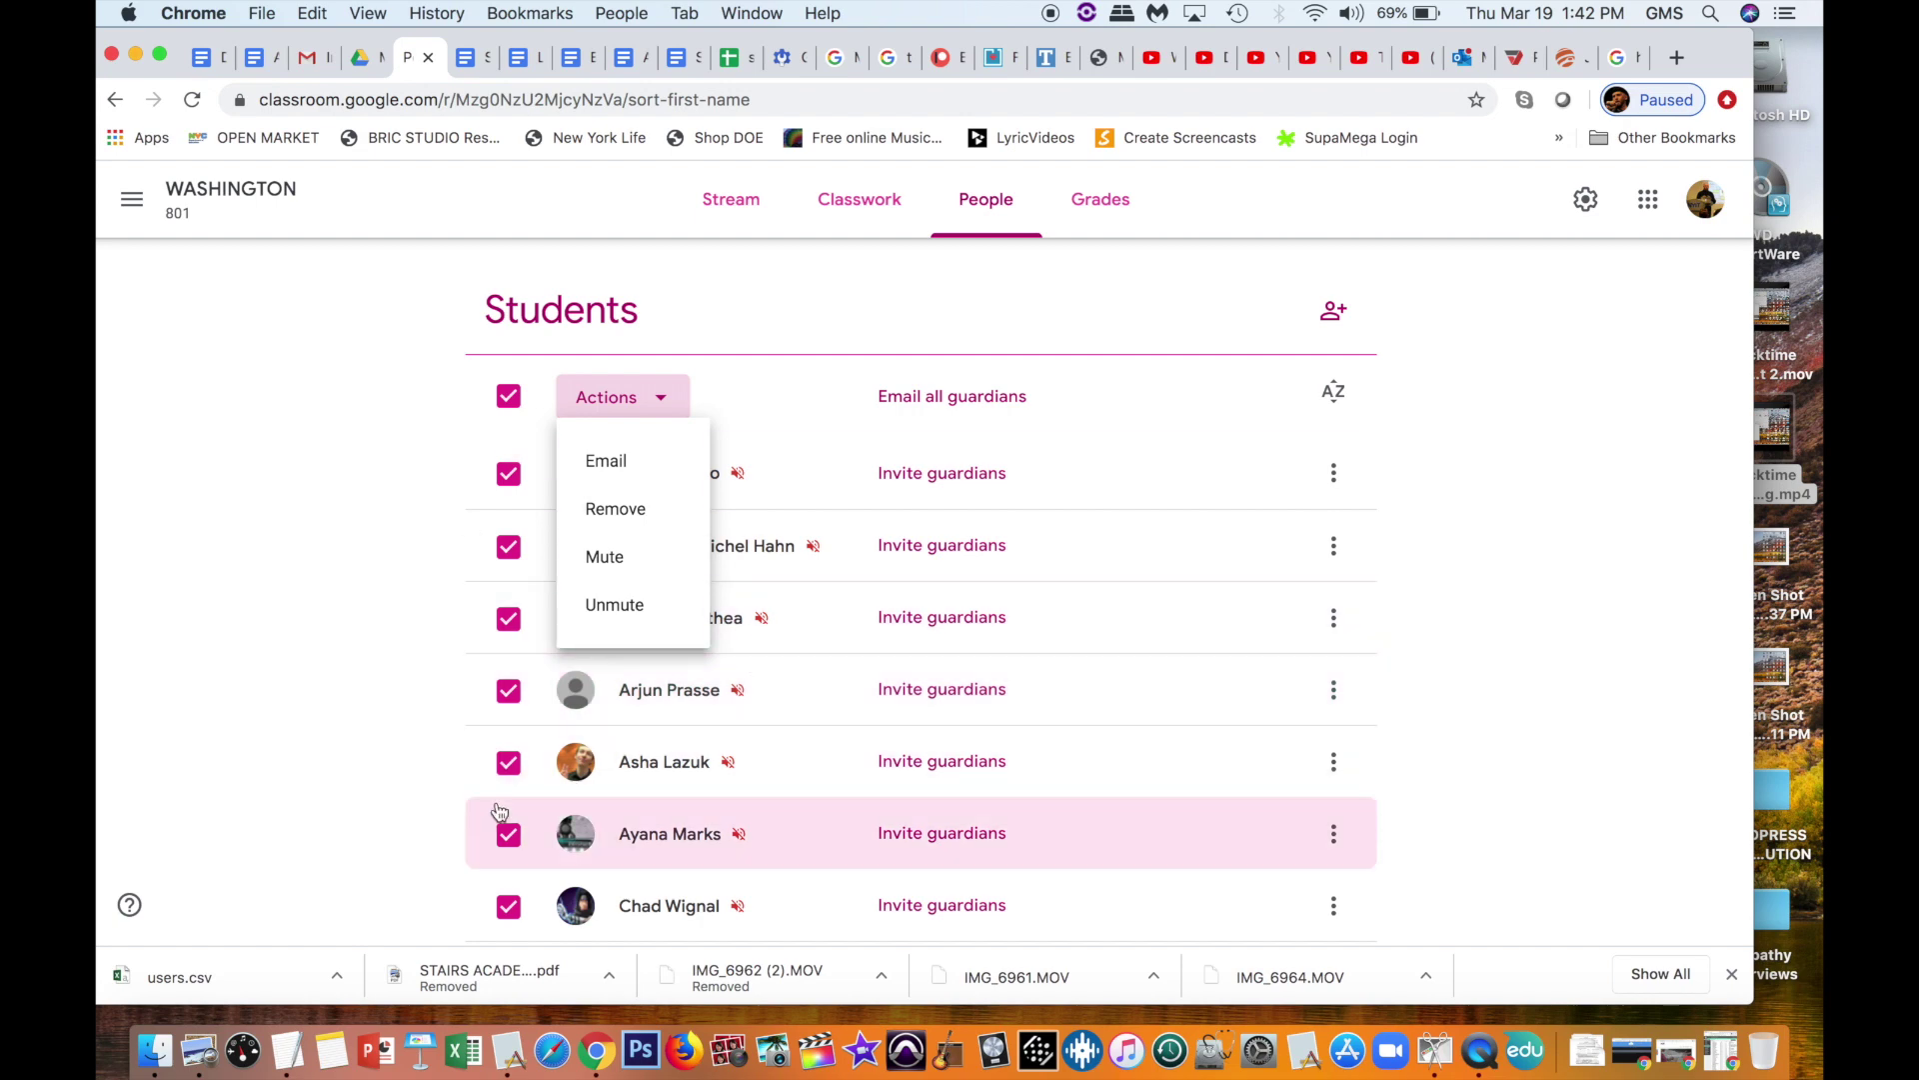
# Step: Close the Actions list without choosing, deselect all students, and go to the class stream
pyautogui.scroll(-3, 499, 812)
pyautogui.scroll(5, 499, 812)
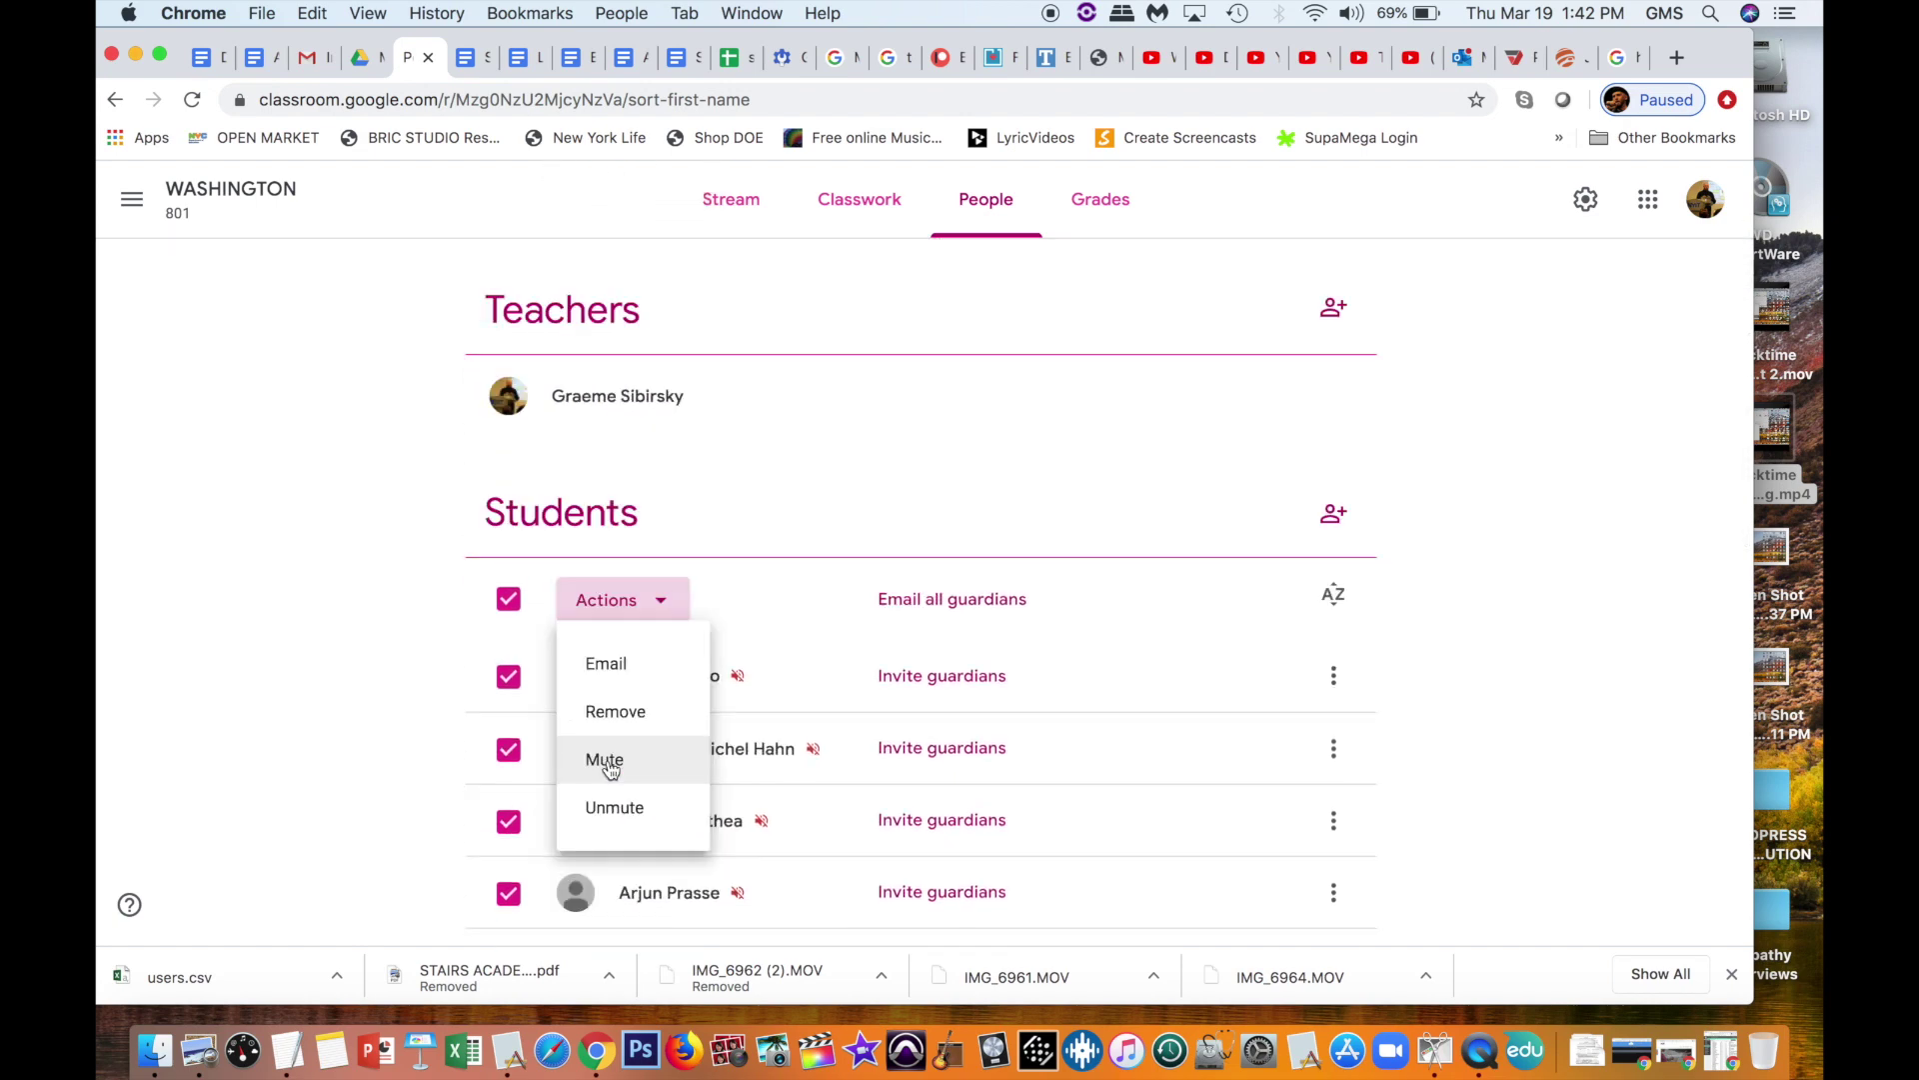
pyautogui.click(1099, 476)
pyautogui.click(508, 599)
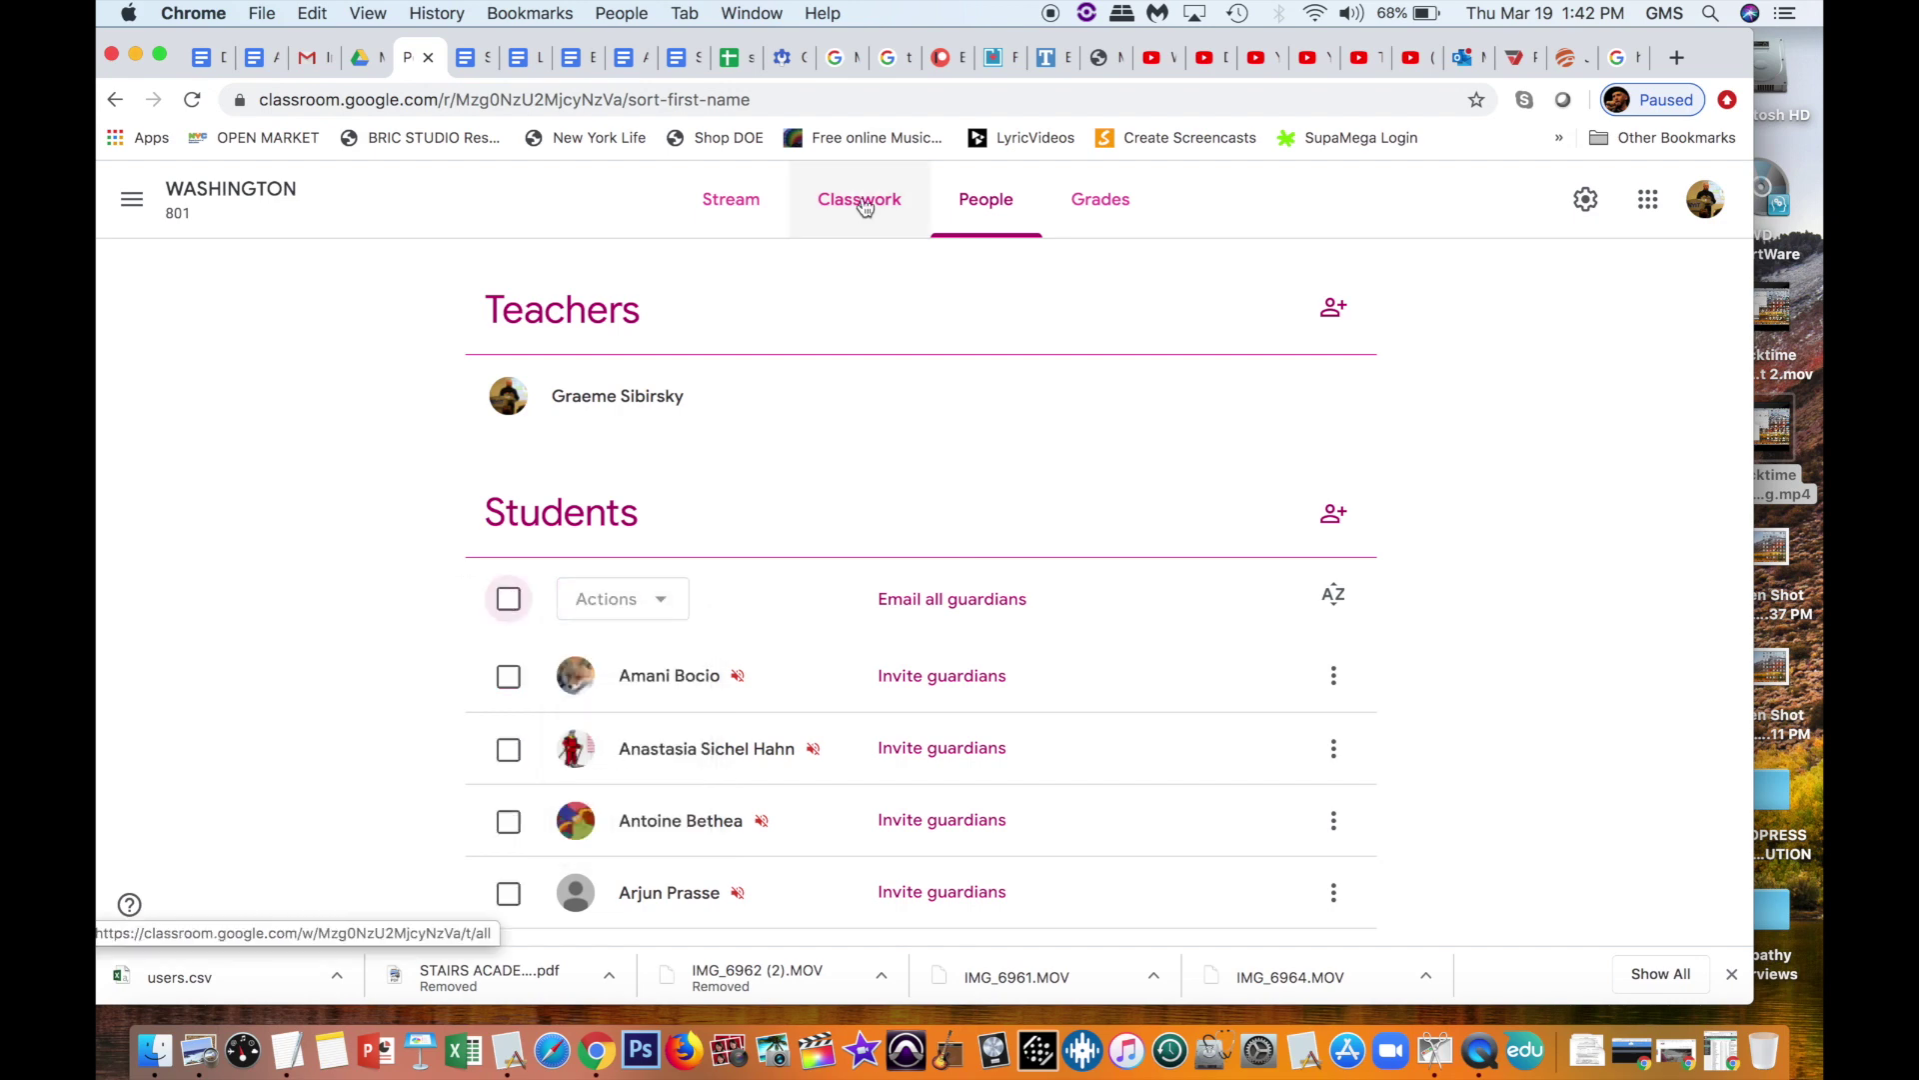
pyautogui.click(730, 203)
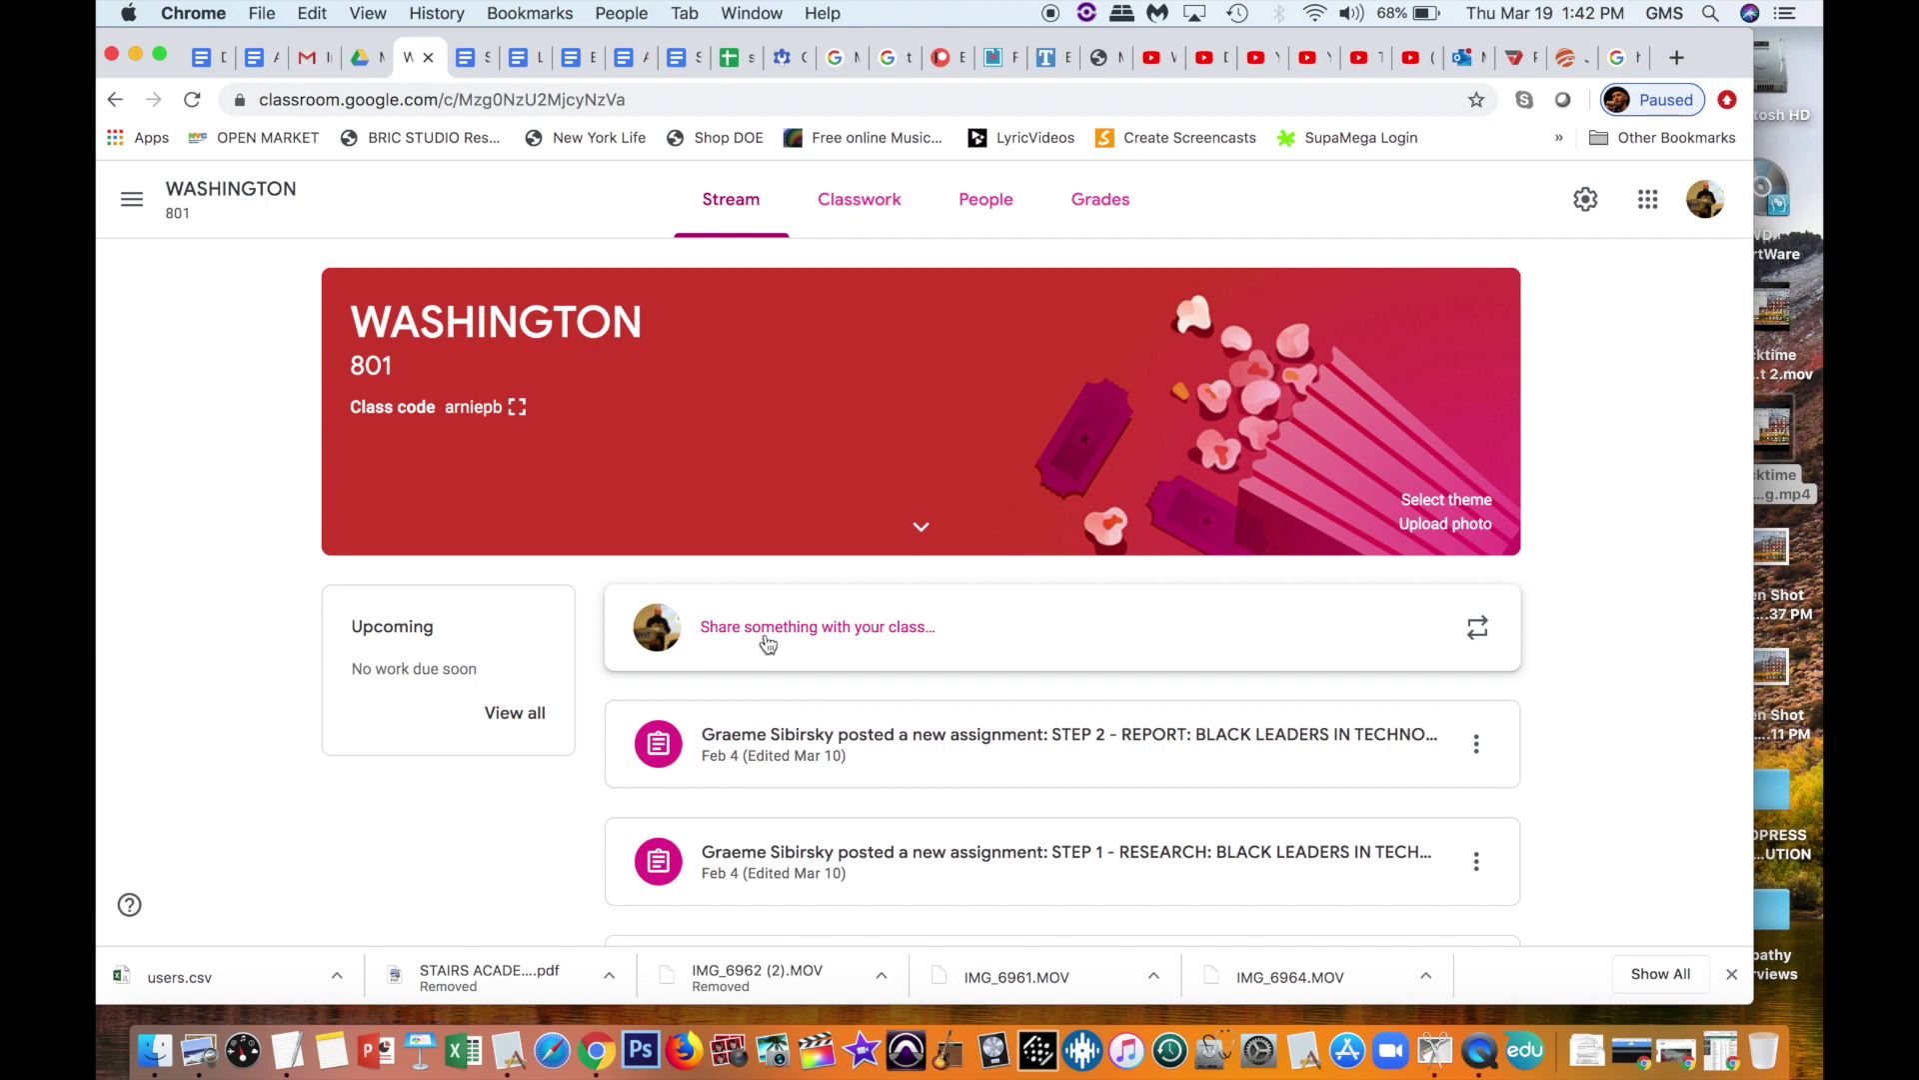
pyautogui.click(1476, 743)
pyautogui.click(1565, 723)
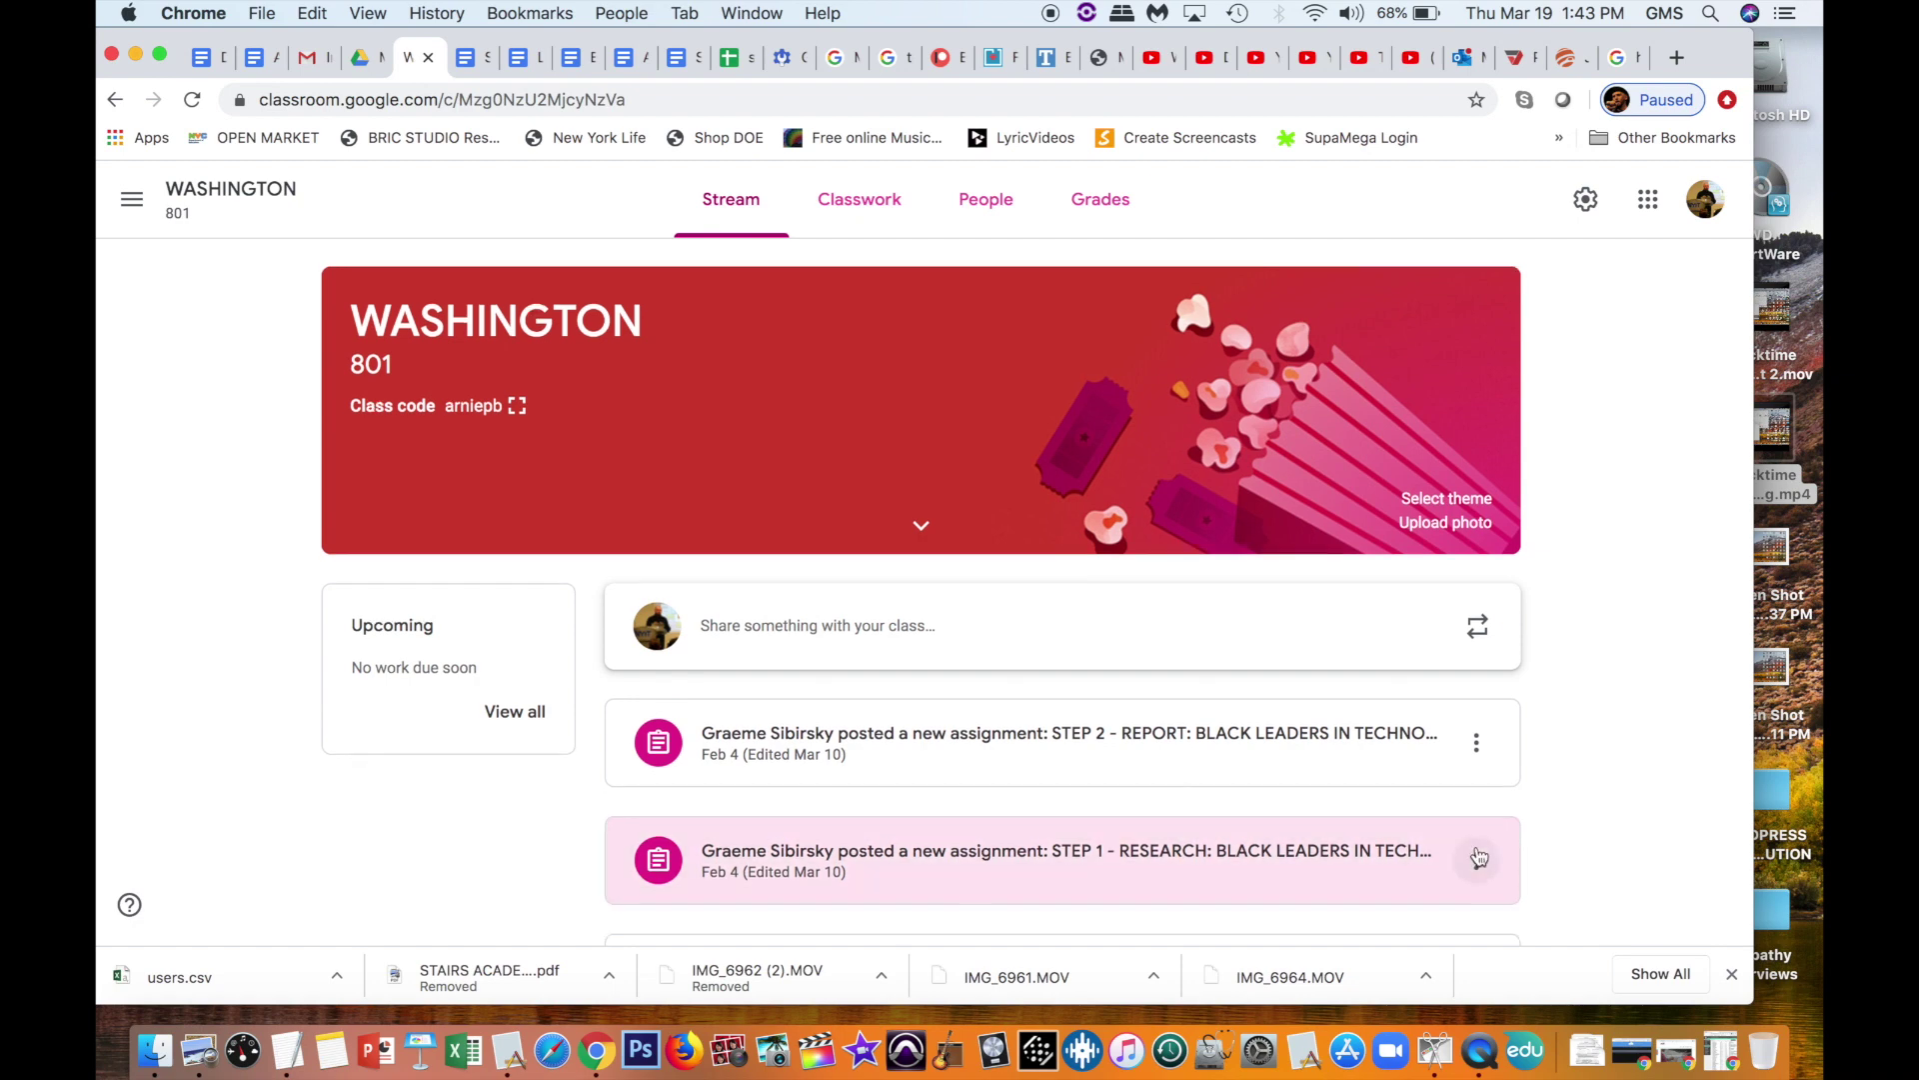
pyautogui.scroll(-3, 1480, 856)
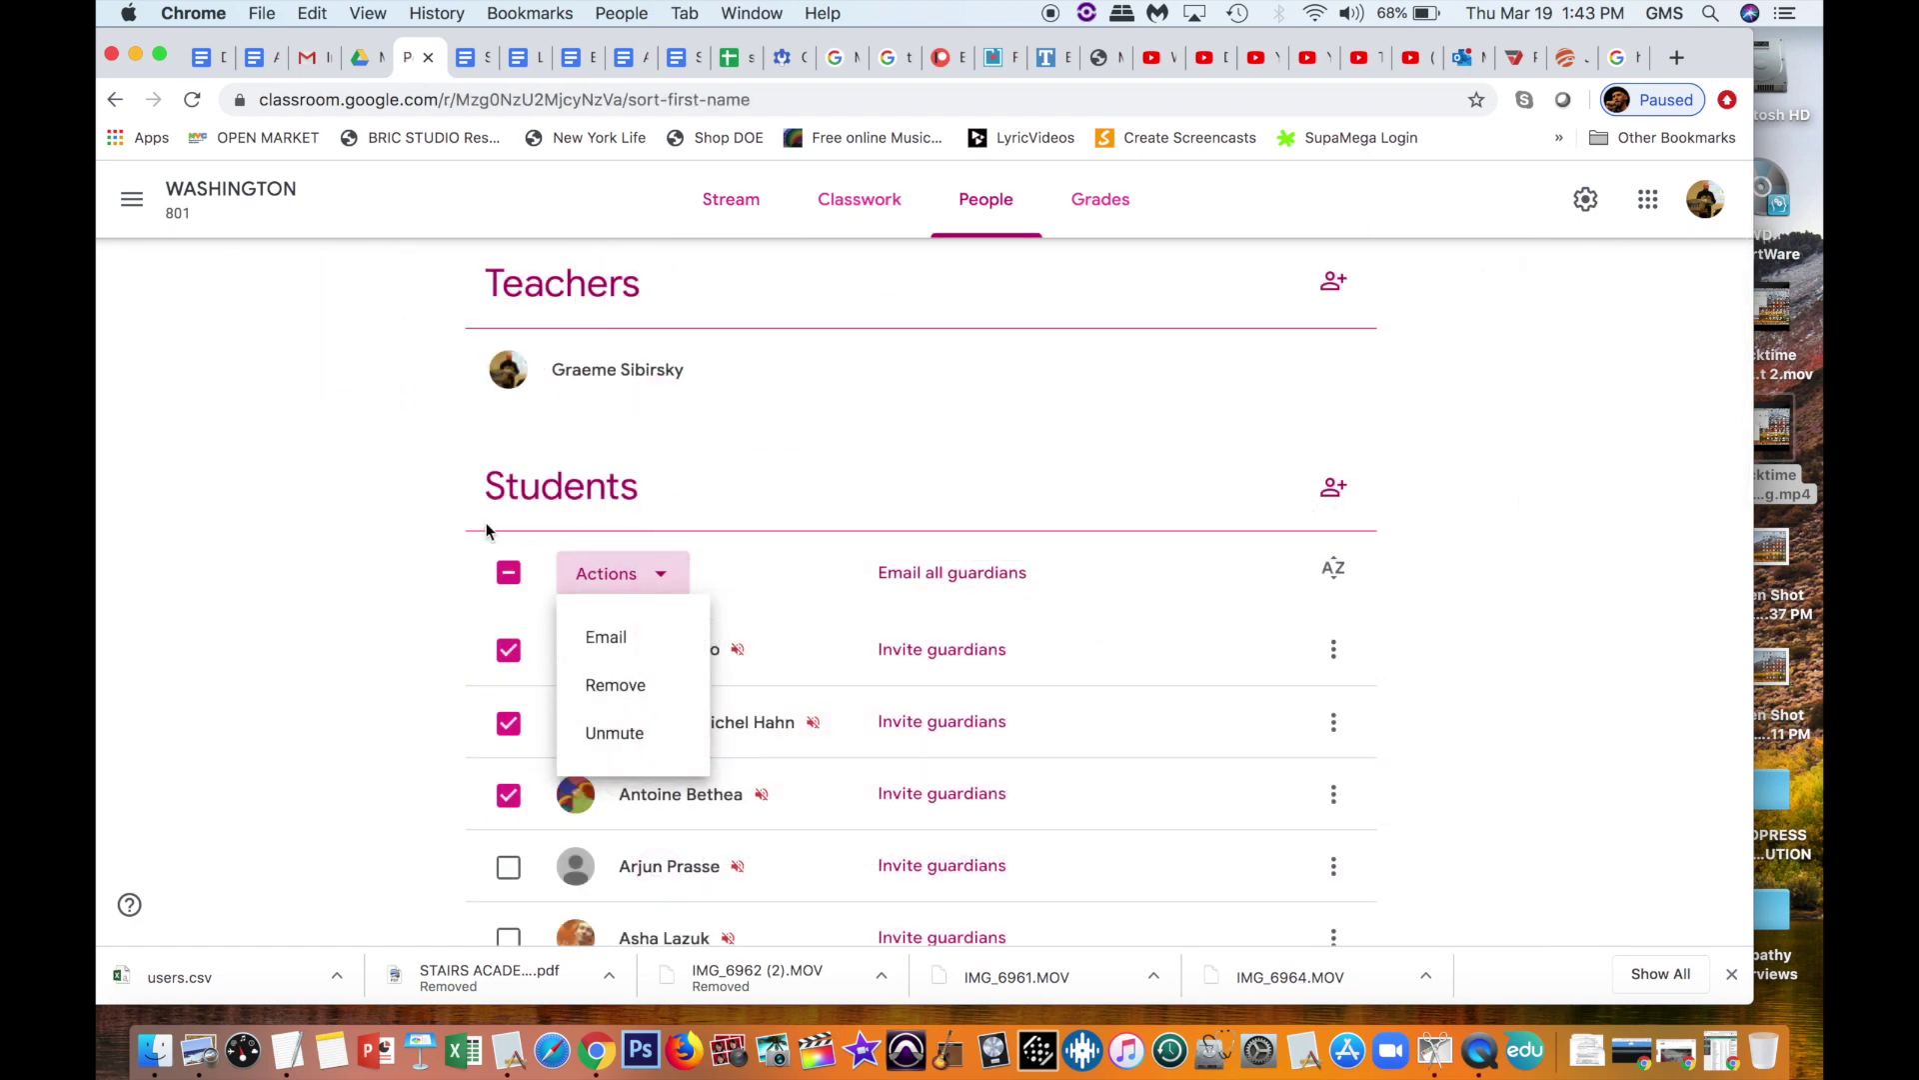
pyautogui.click(509, 570)
pyautogui.click(509, 570)
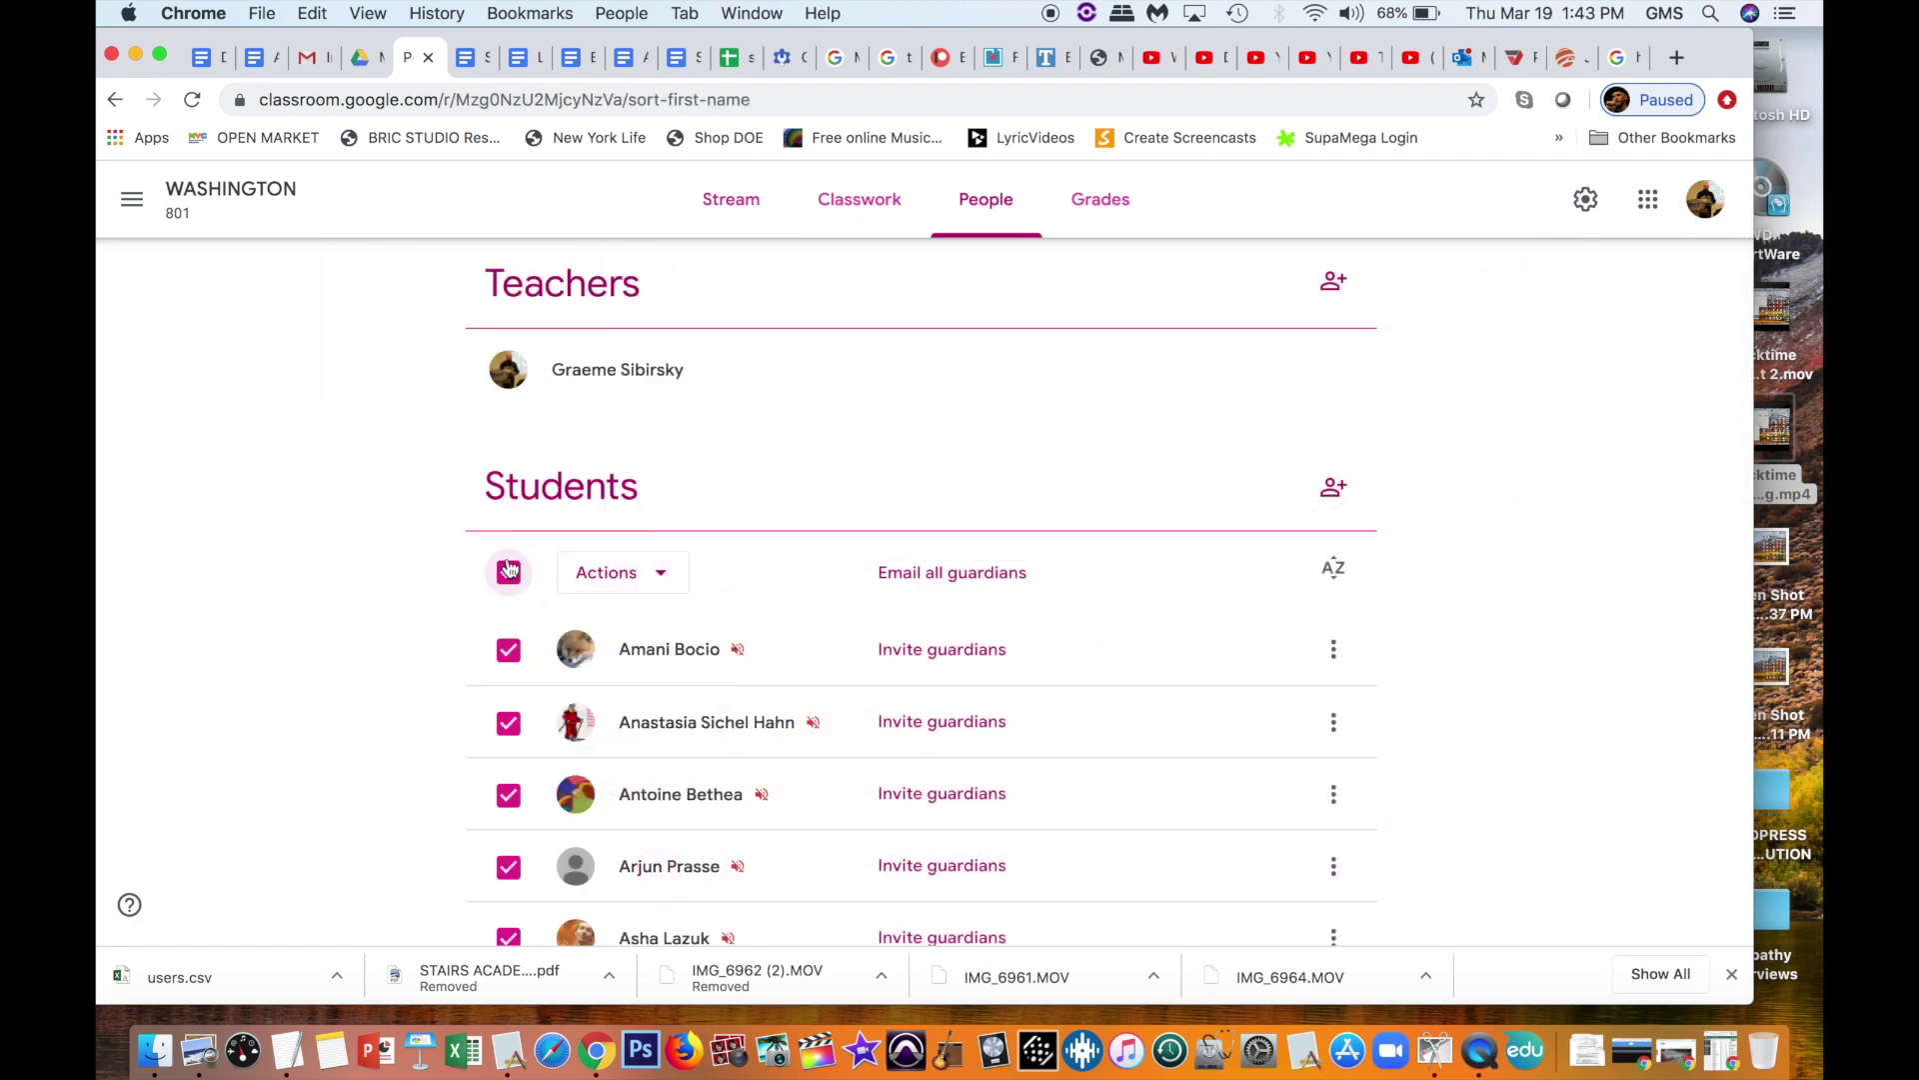
pyautogui.click(510, 569)
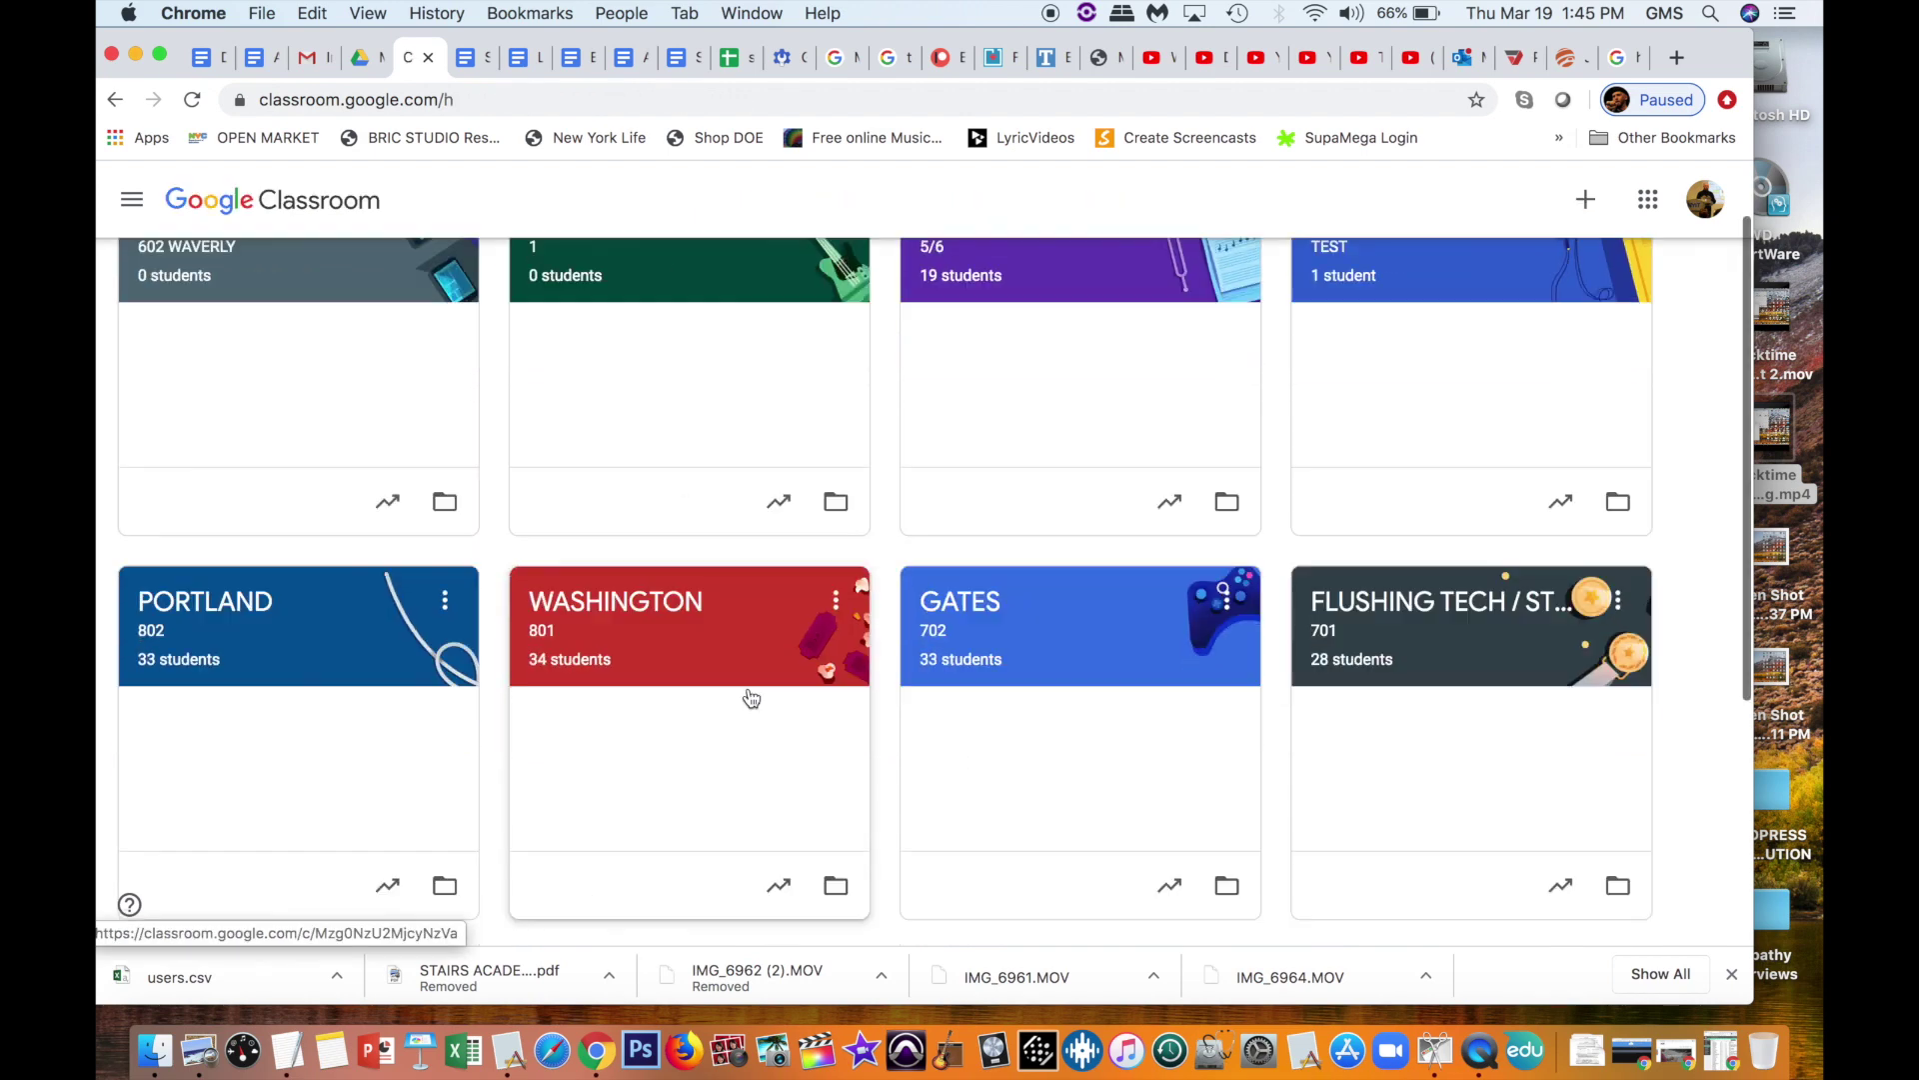
pyautogui.scroll(-5, 745, 698)
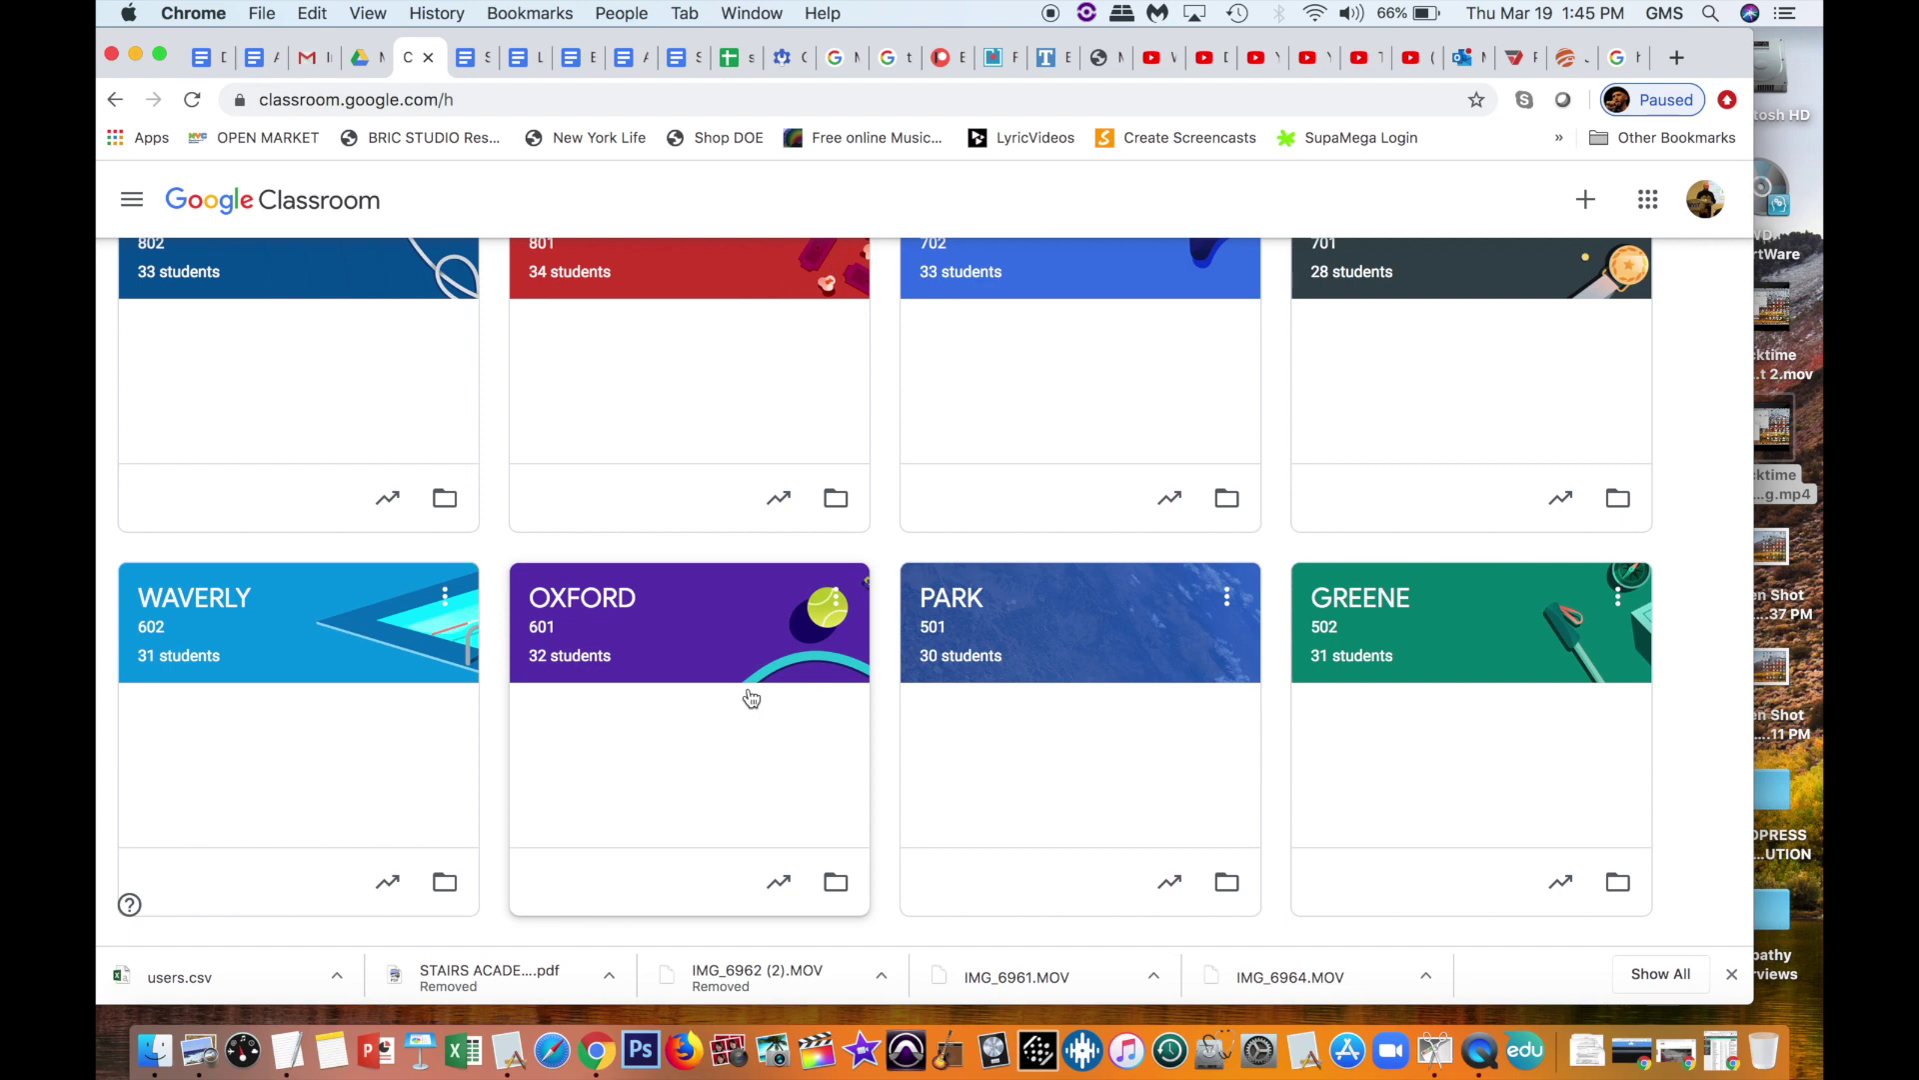
# Step: Scroll through the class cards, including TEST CLASS - TECHNOLOGY with 0 students
pyautogui.scroll(5, 752, 697)
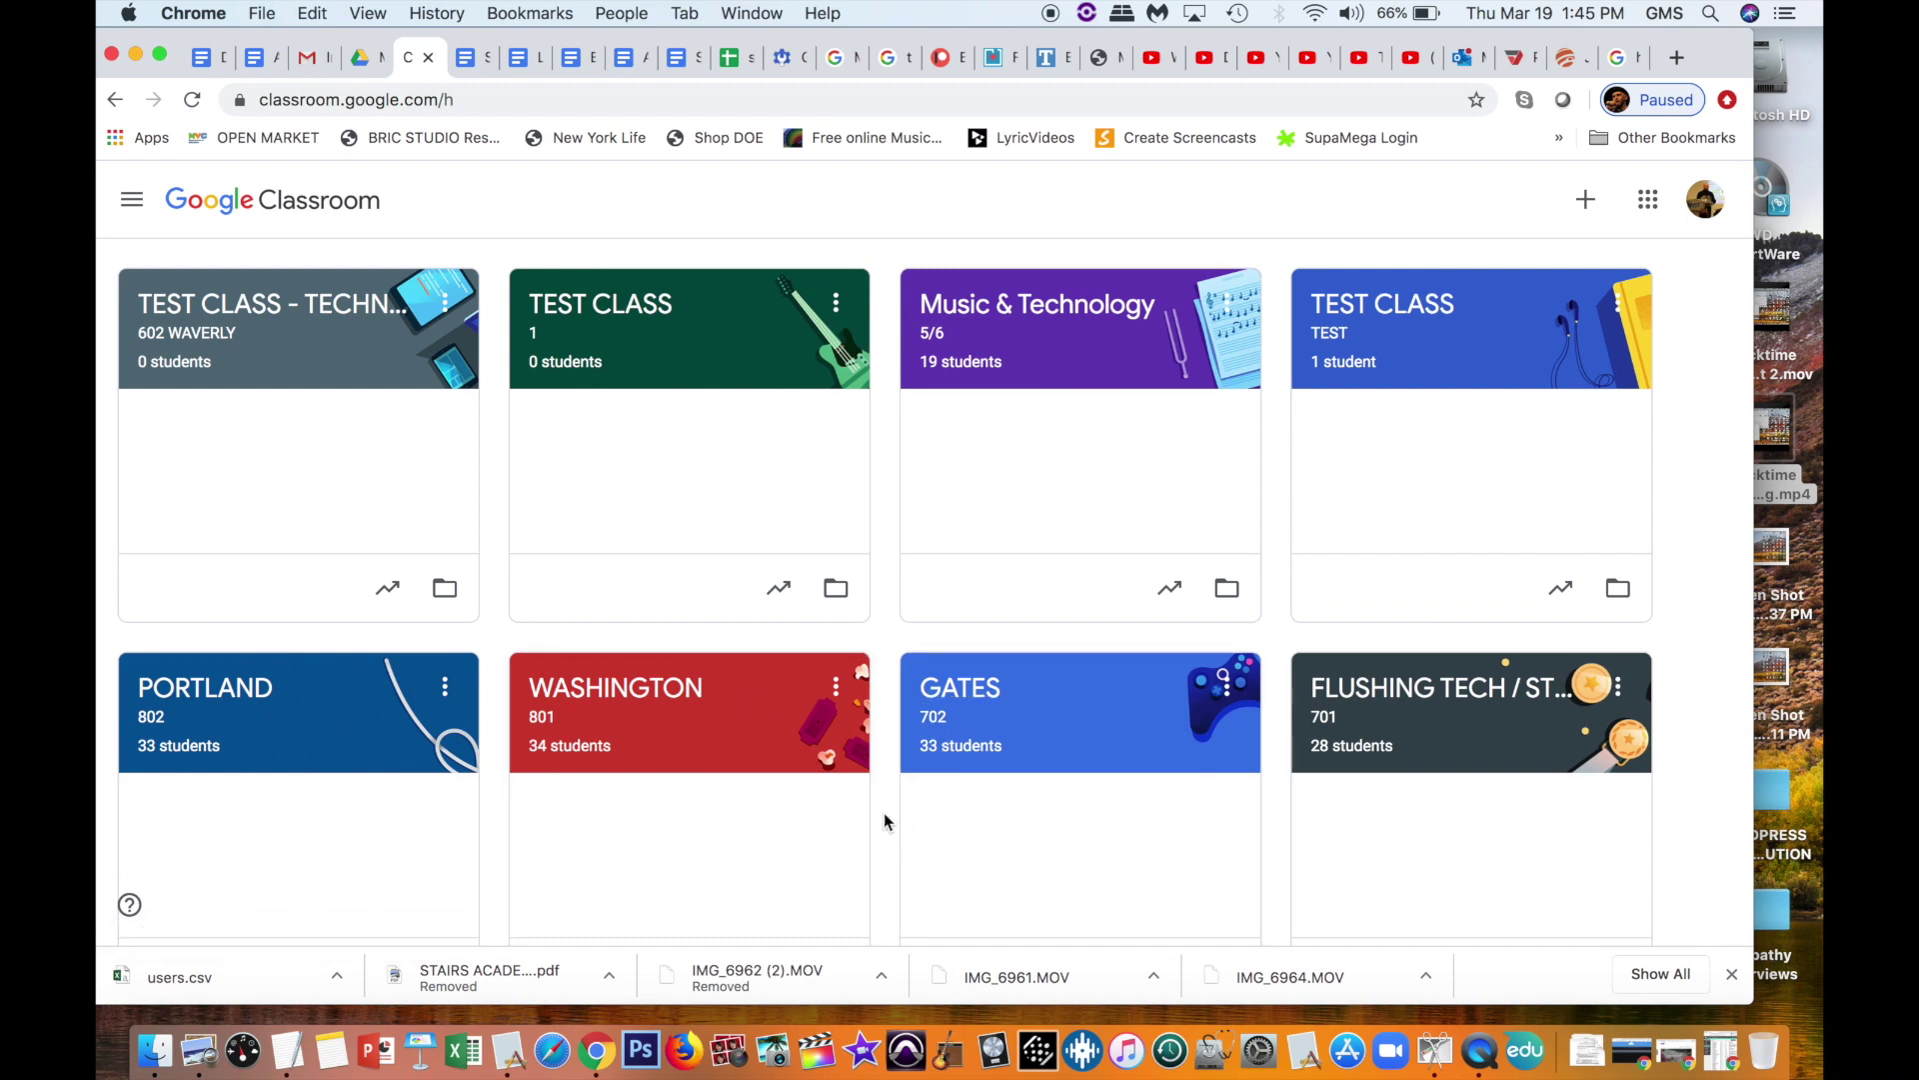
pyautogui.scroll(-5, 884, 815)
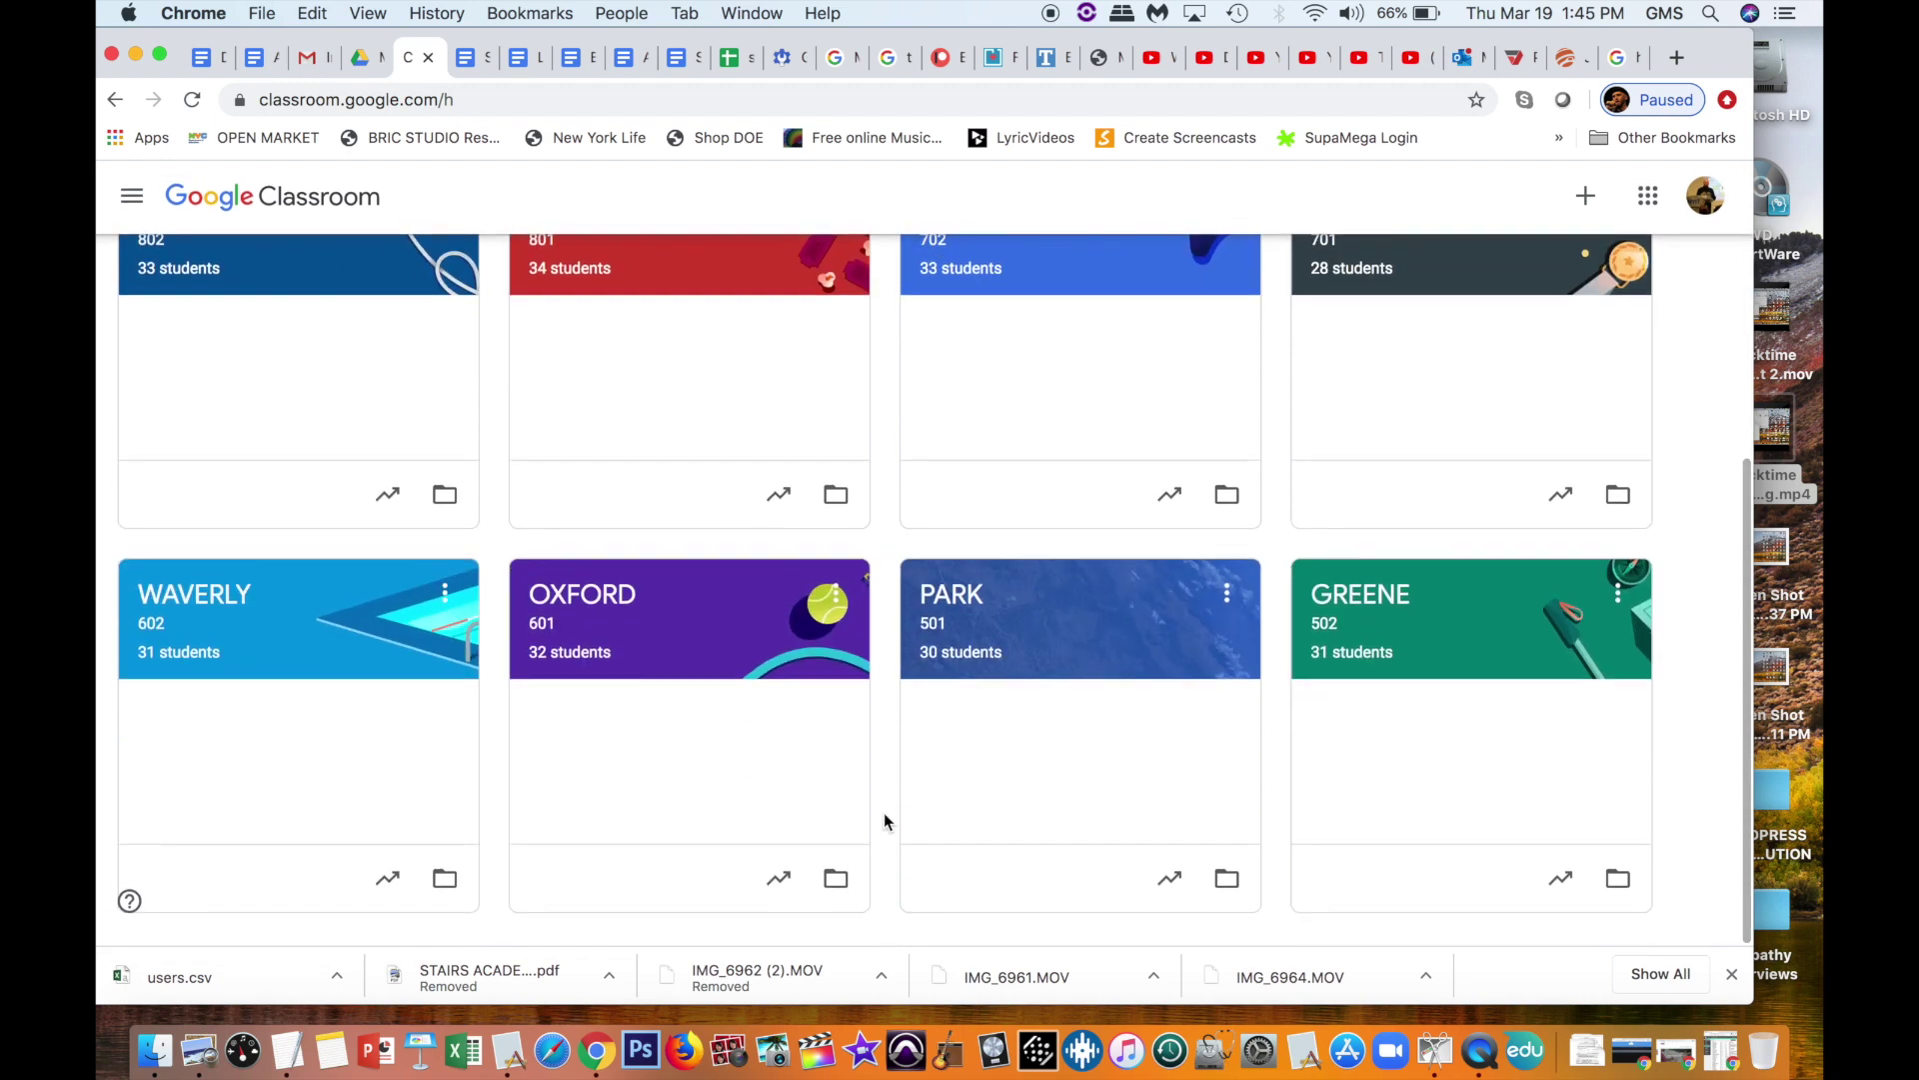
pyautogui.scroll(5, 883, 815)
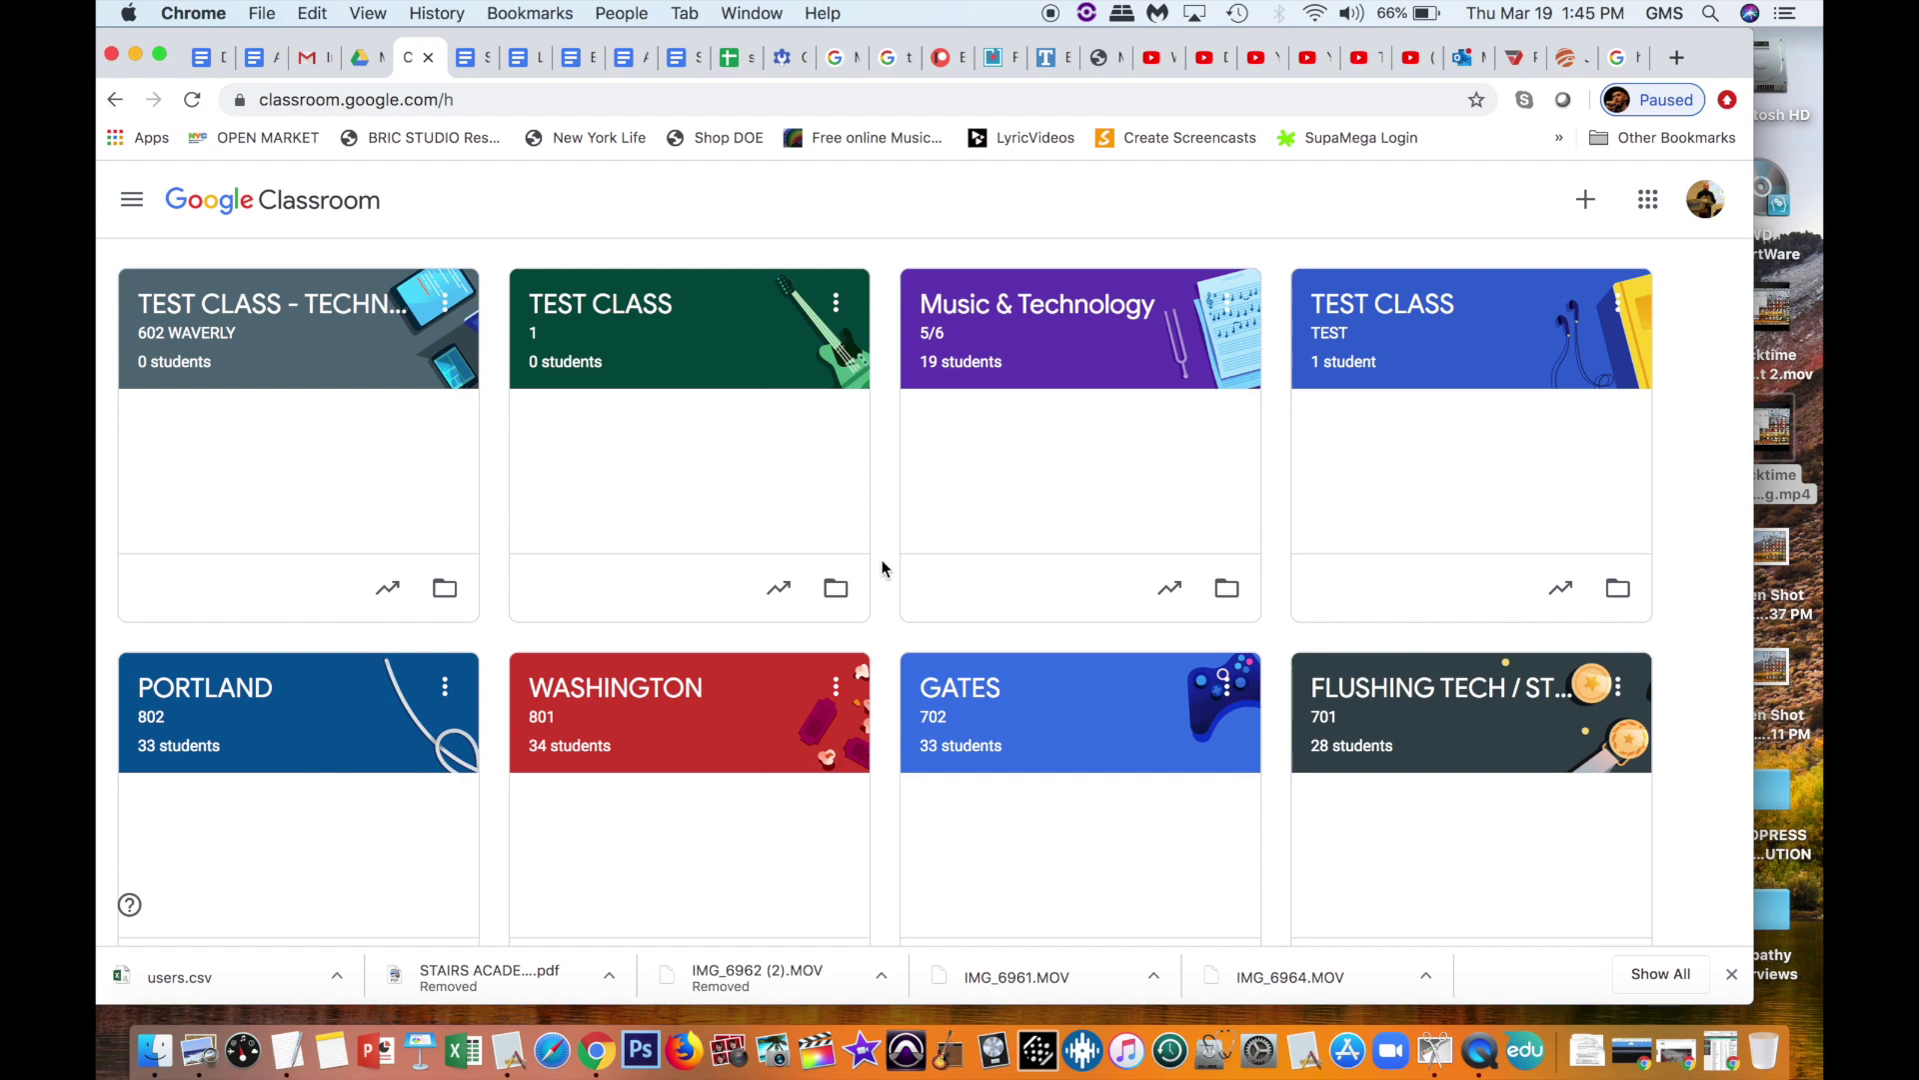